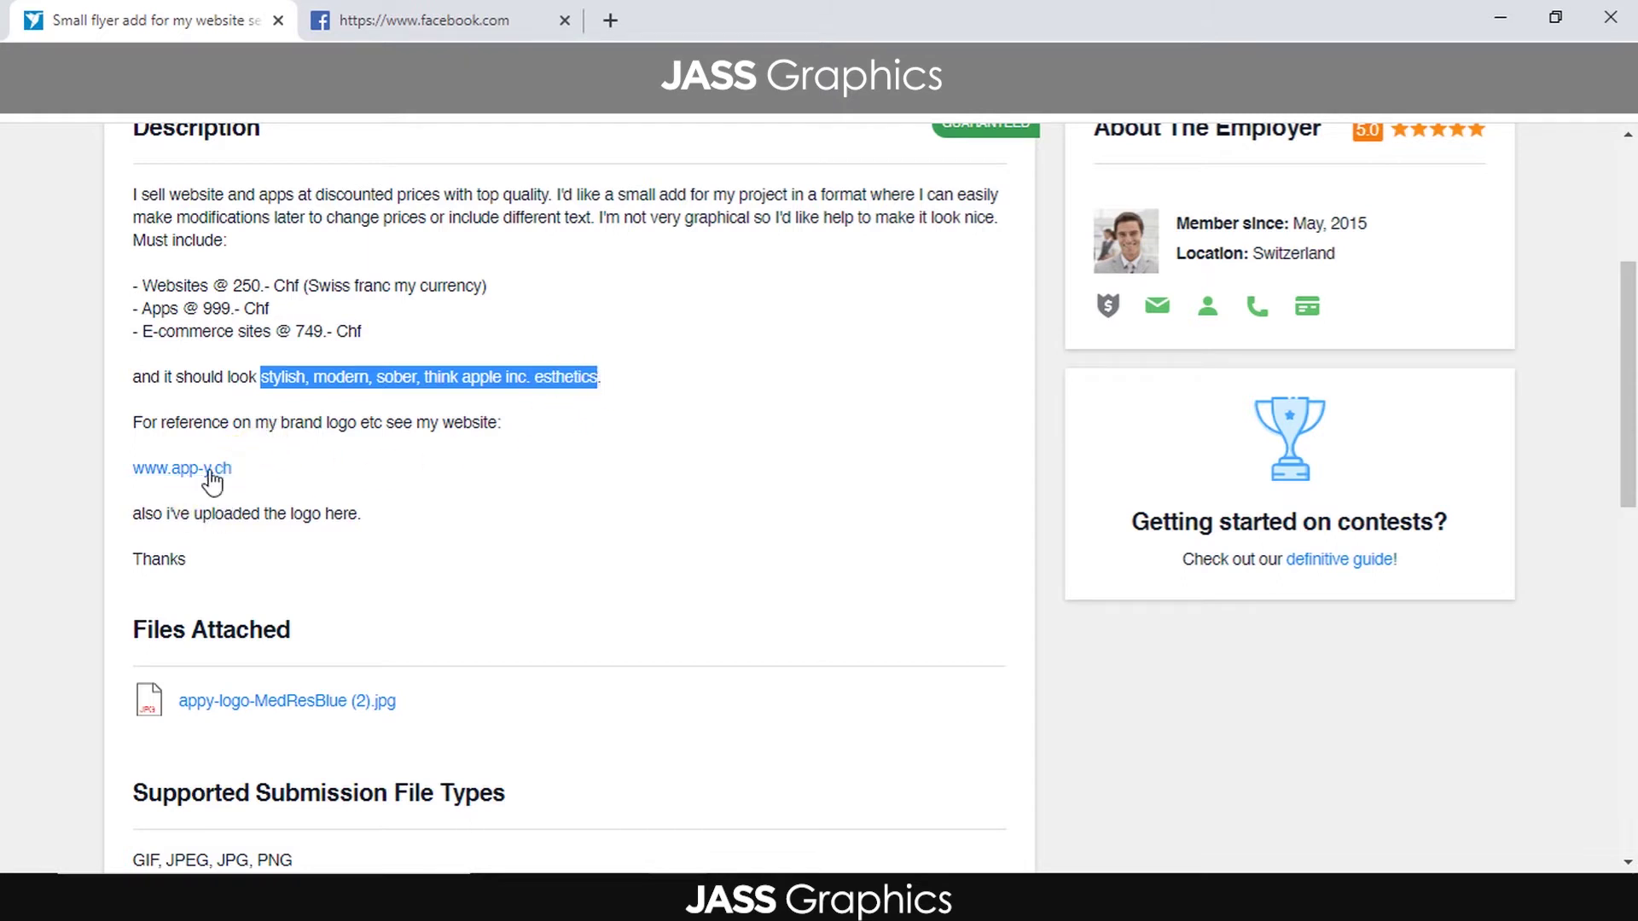
{"action": "scroll", "coordinate": [290, 560], "scroll_direction": "down", "scroll_amount": 1}
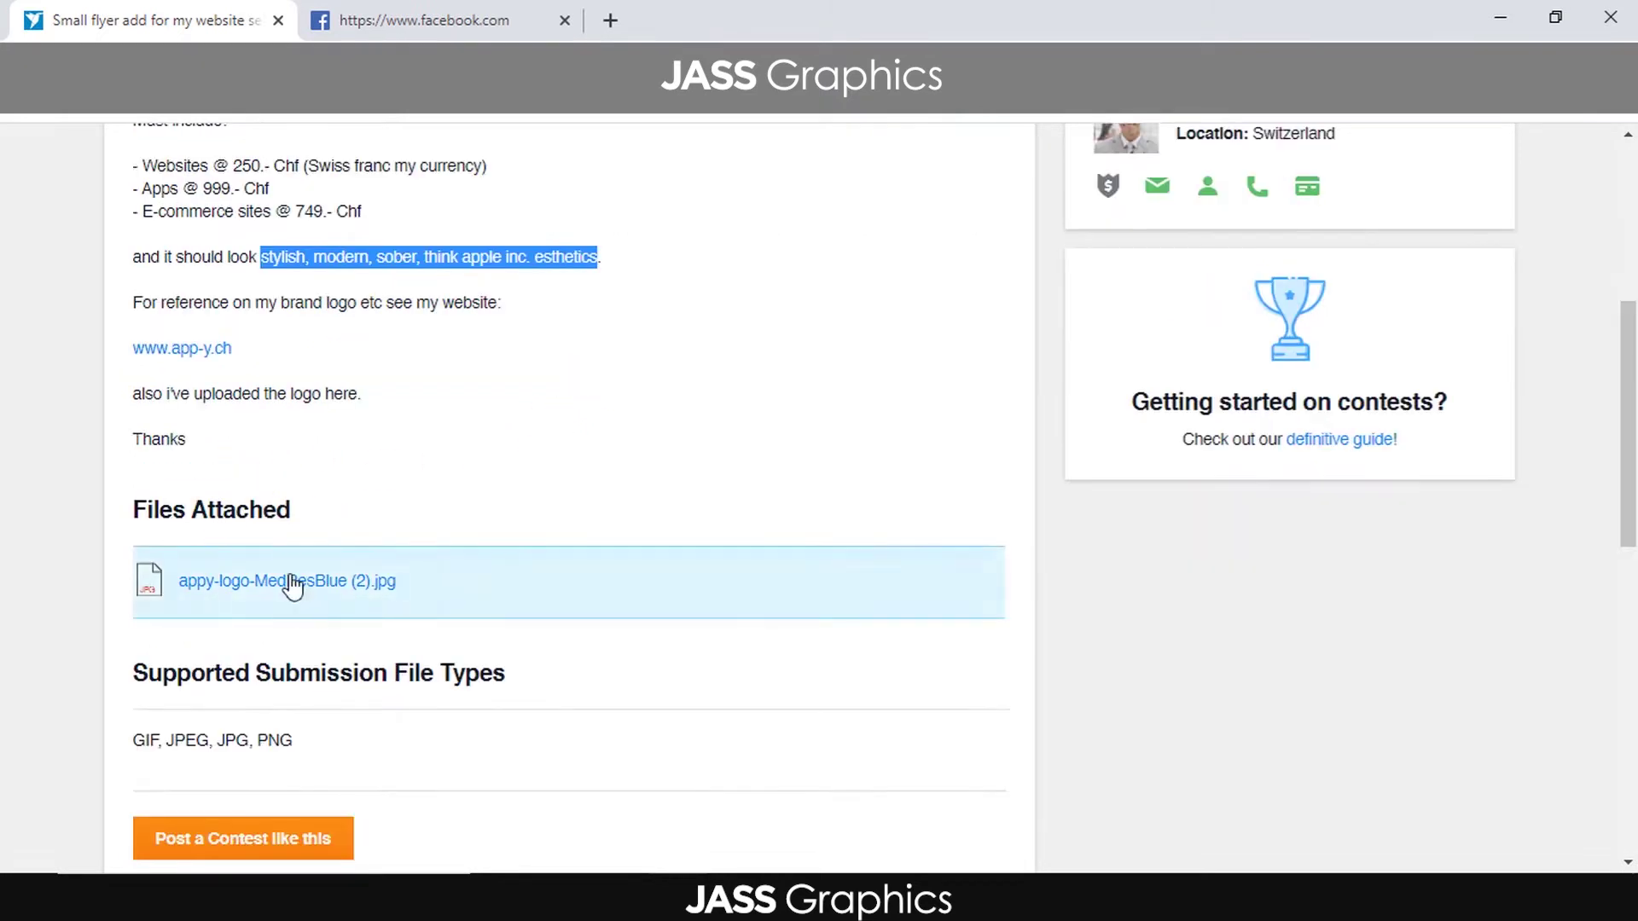
{"action": "left_click", "coordinate": [219, 351]}
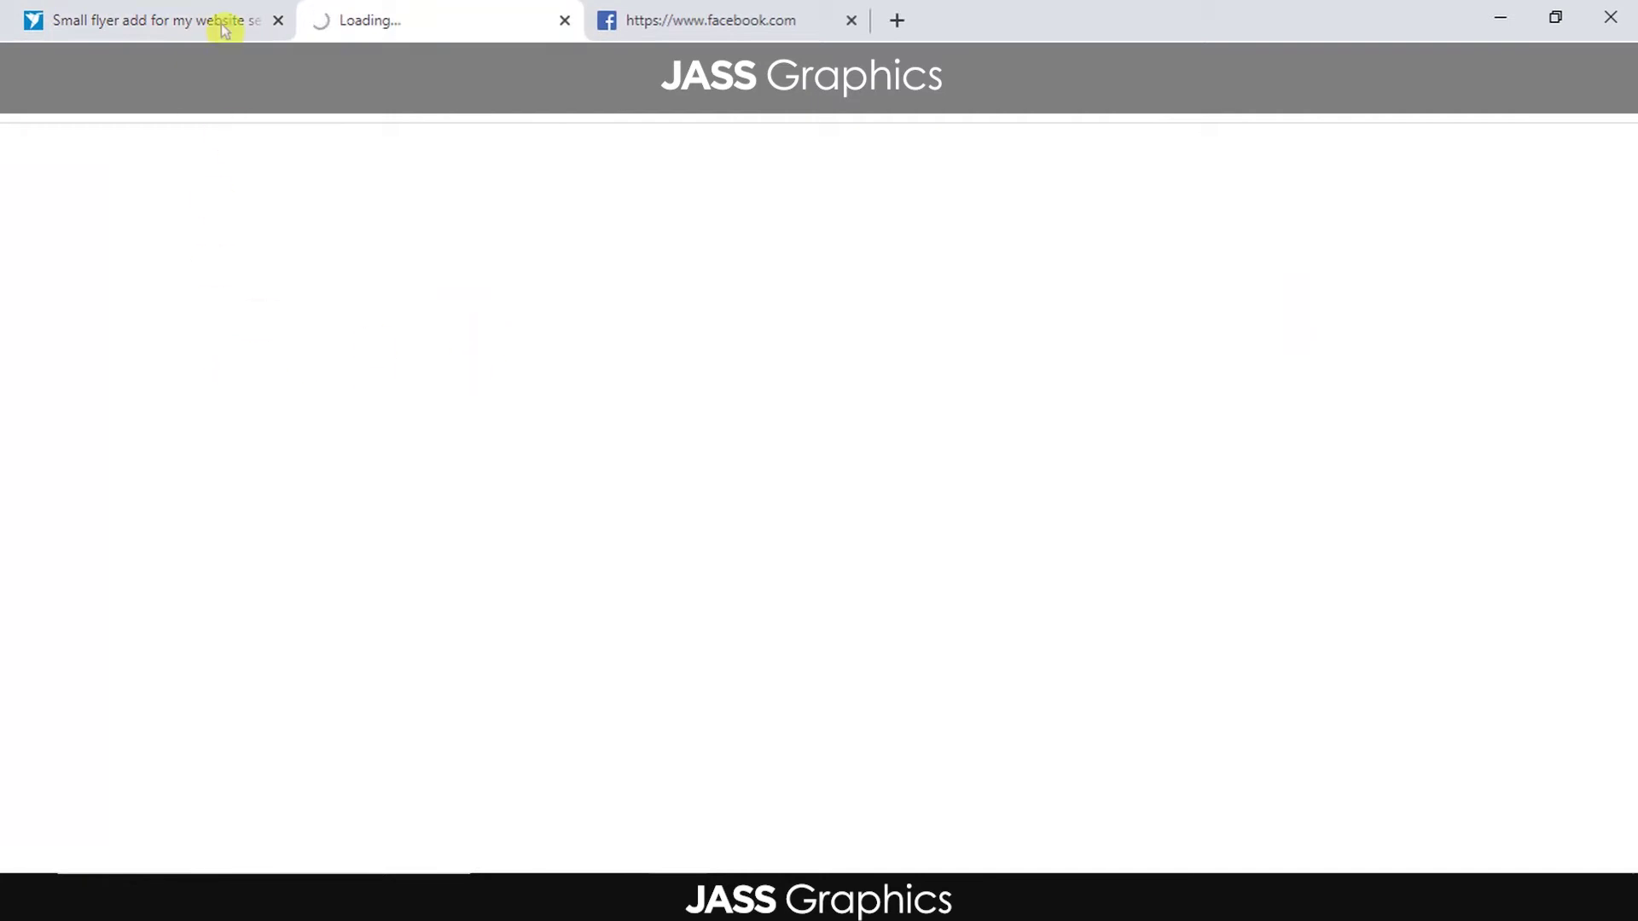
{"action": "left_click", "coordinate": [227, 22]}
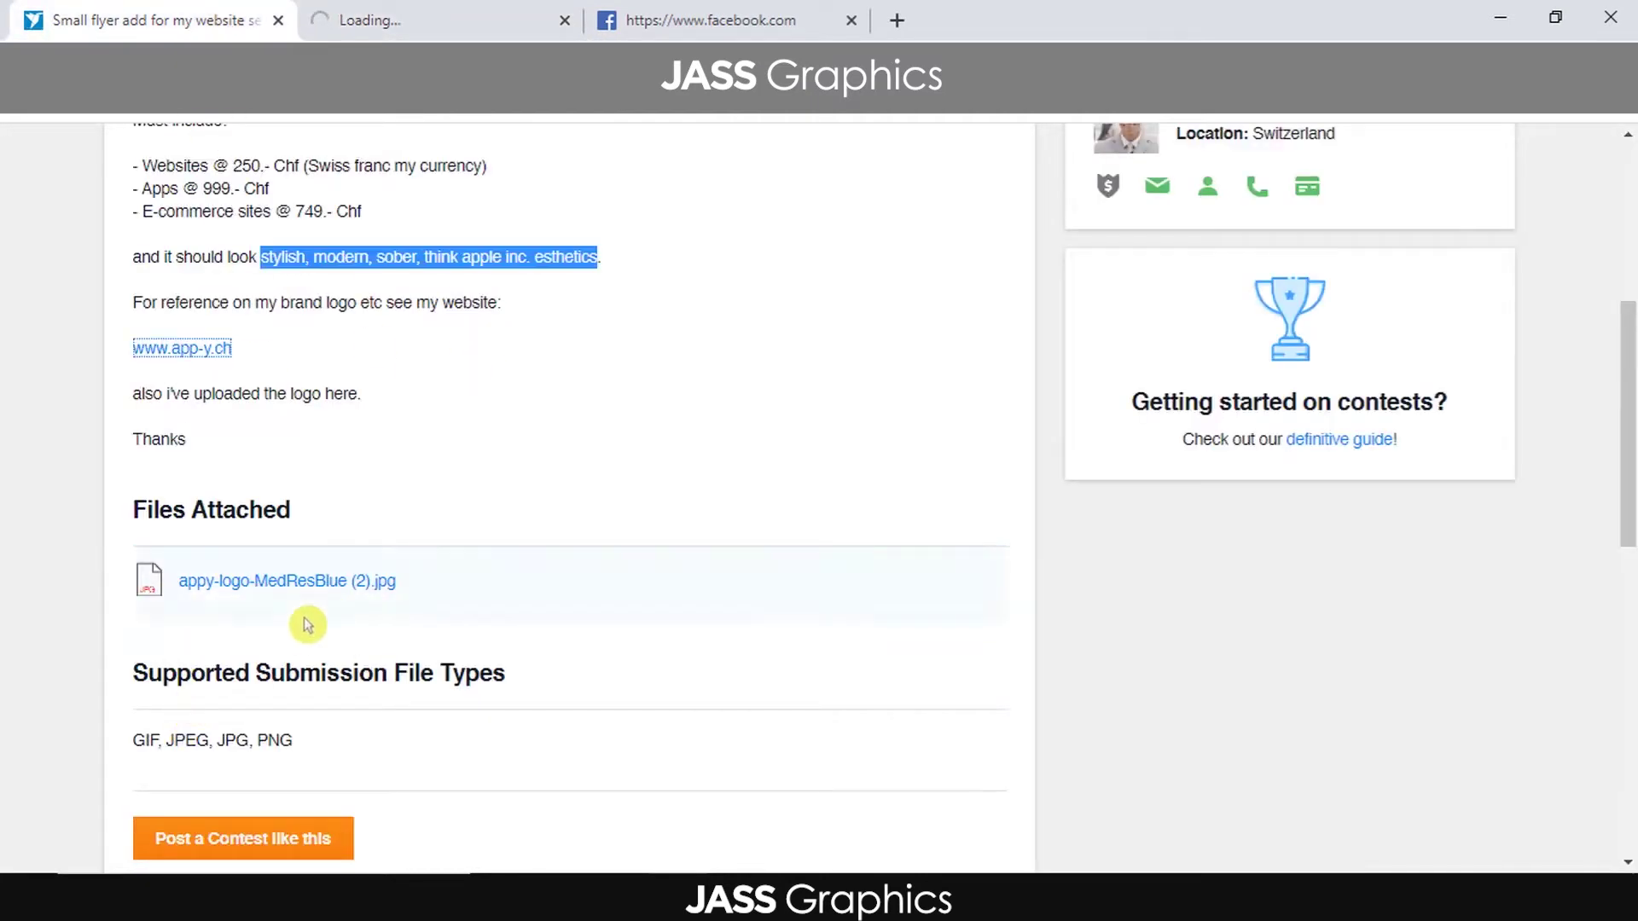
{"action": "scroll", "coordinate": [510, 636], "scroll_direction": "down", "scroll_amount": 1}
{"action": "left_click", "coordinate": [906, 899]}
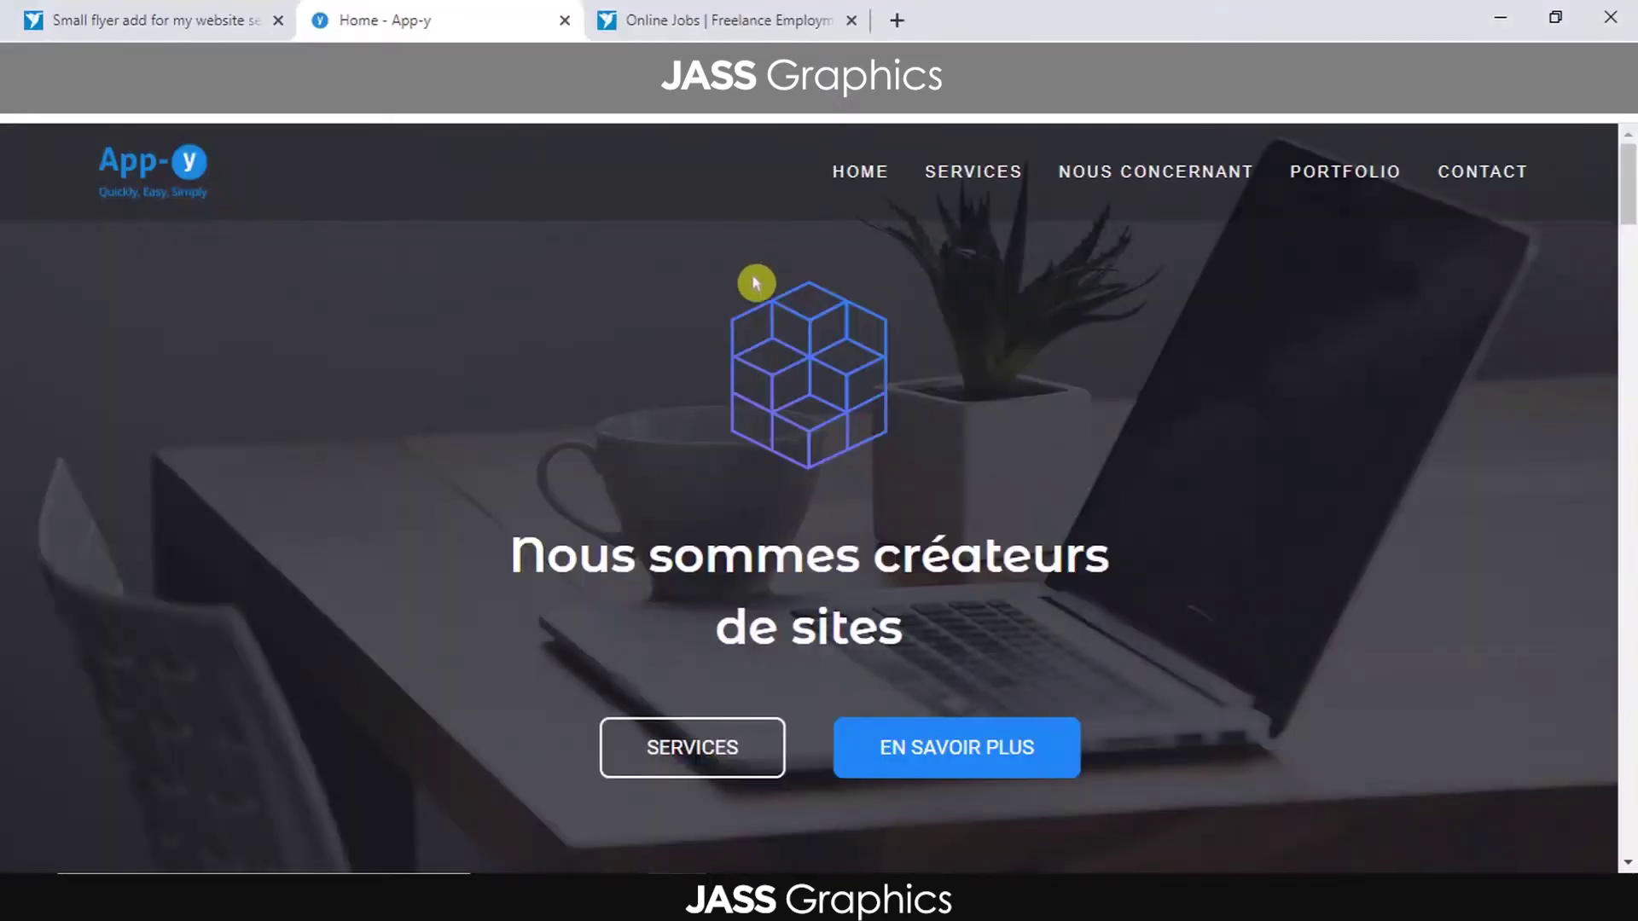
- Examine the App-y home page down to the footer for its logo, brand colours, price offers and overall visual style
{"action": "scroll", "coordinate": [1289, 589], "scroll_direction": "down", "scroll_amount": 8}
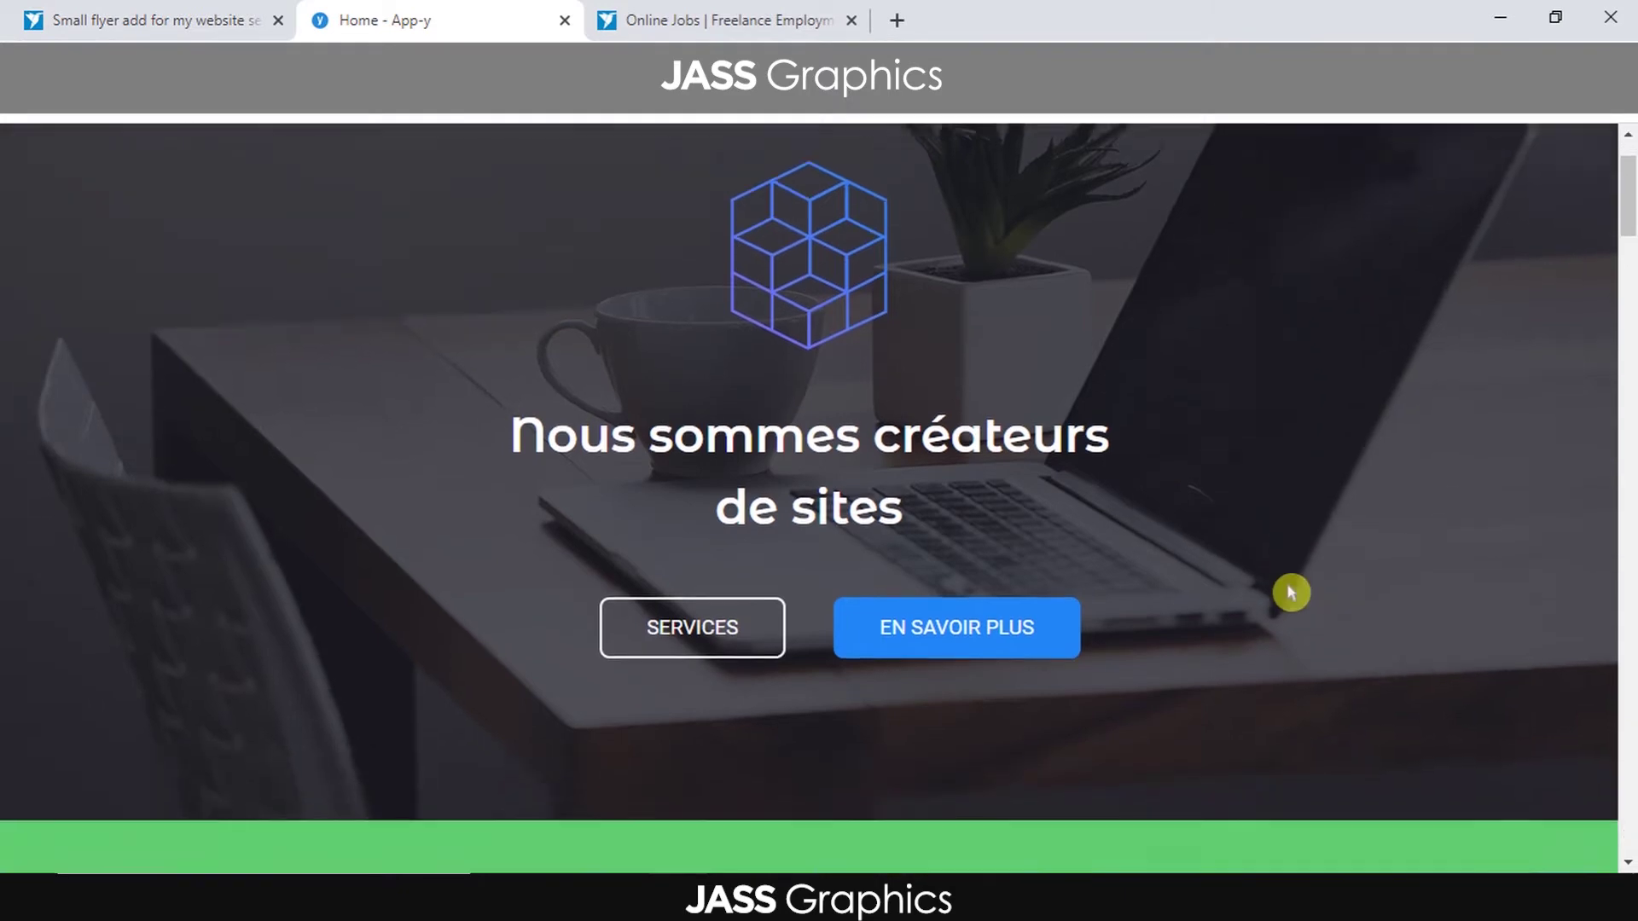
{"action": "scroll", "coordinate": [1289, 591], "scroll_direction": "down", "scroll_amount": 11}
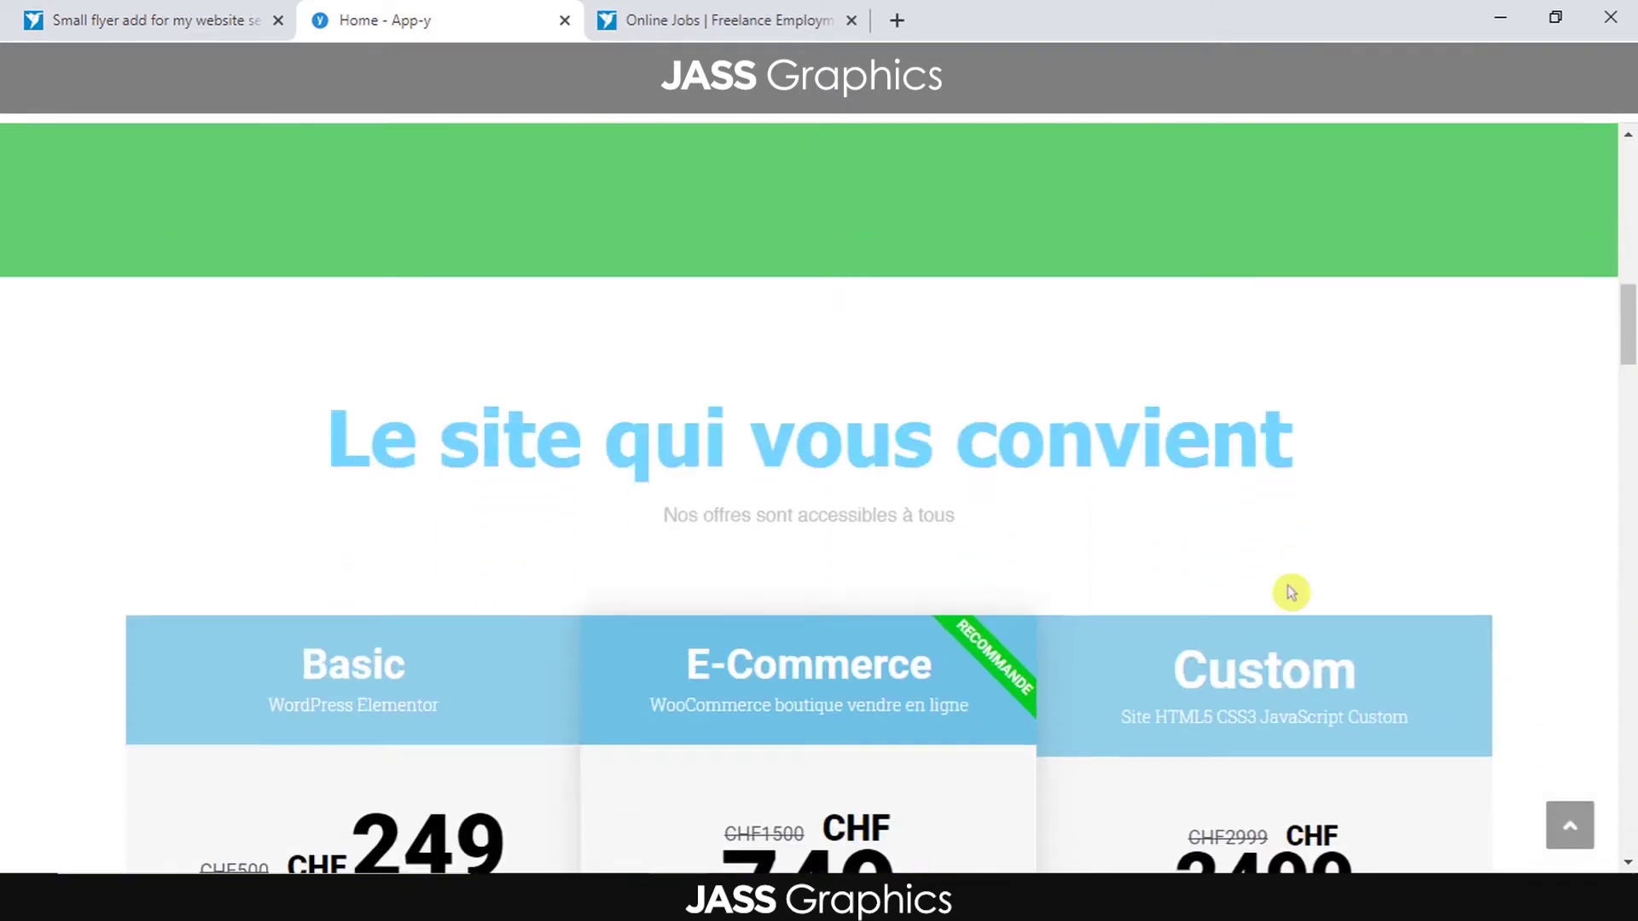
{"action": "scroll", "coordinate": [1289, 591], "scroll_direction": "up", "scroll_amount": 3}
{"action": "scroll", "coordinate": [1291, 591], "scroll_direction": "down", "scroll_amount": 14}
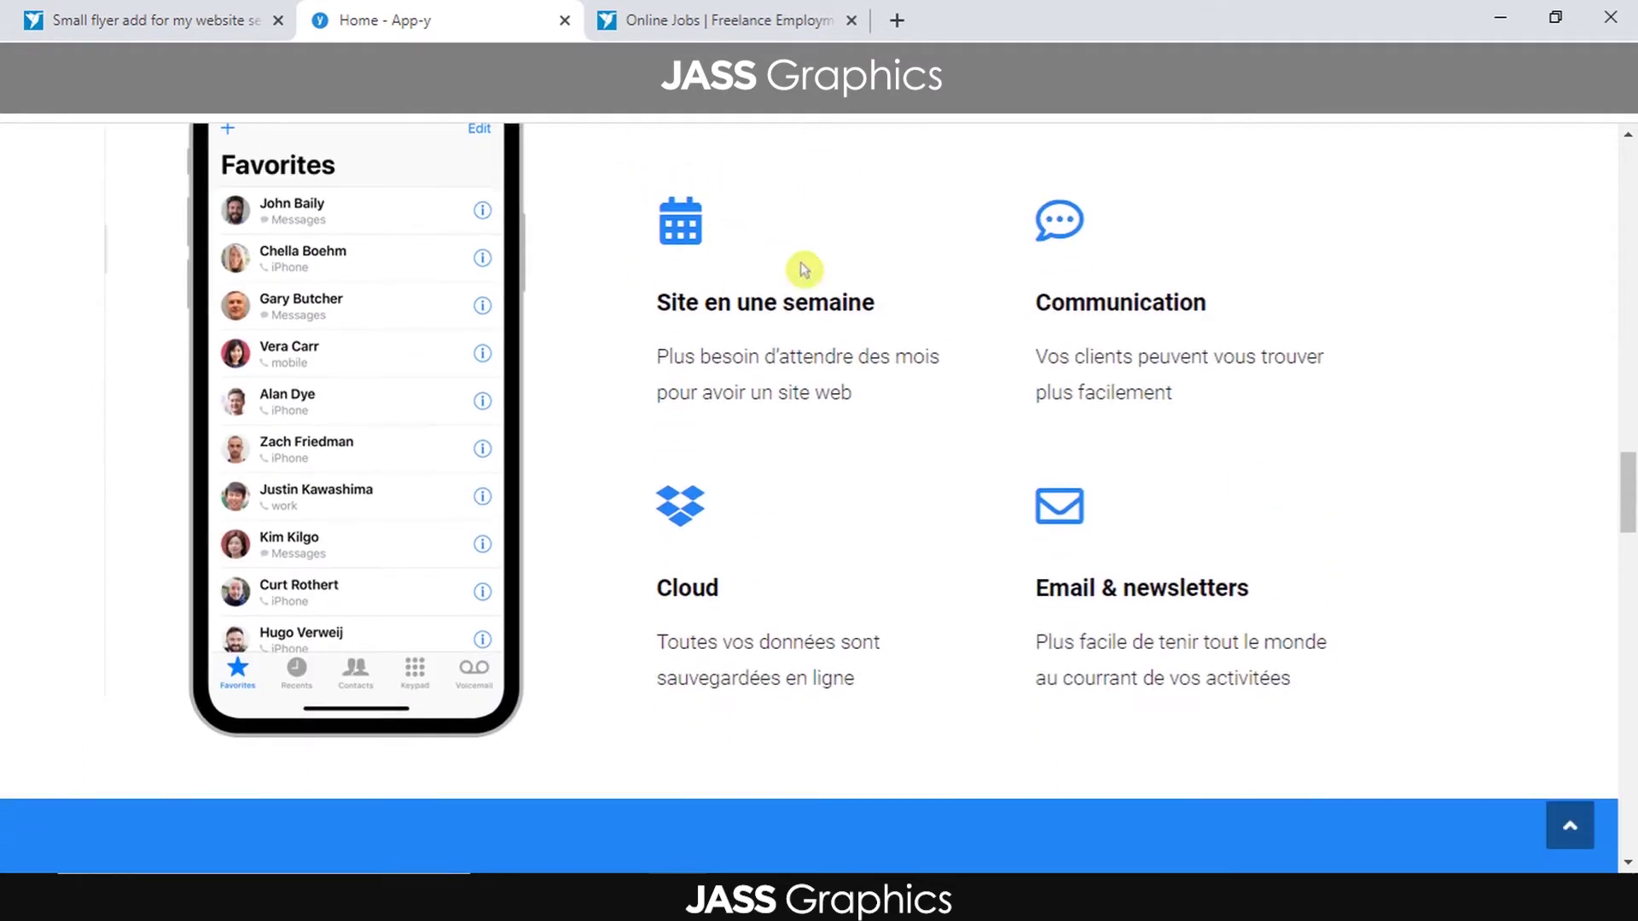
{"action": "scroll", "coordinate": [1194, 556], "scroll_direction": "down", "scroll_amount": 8}
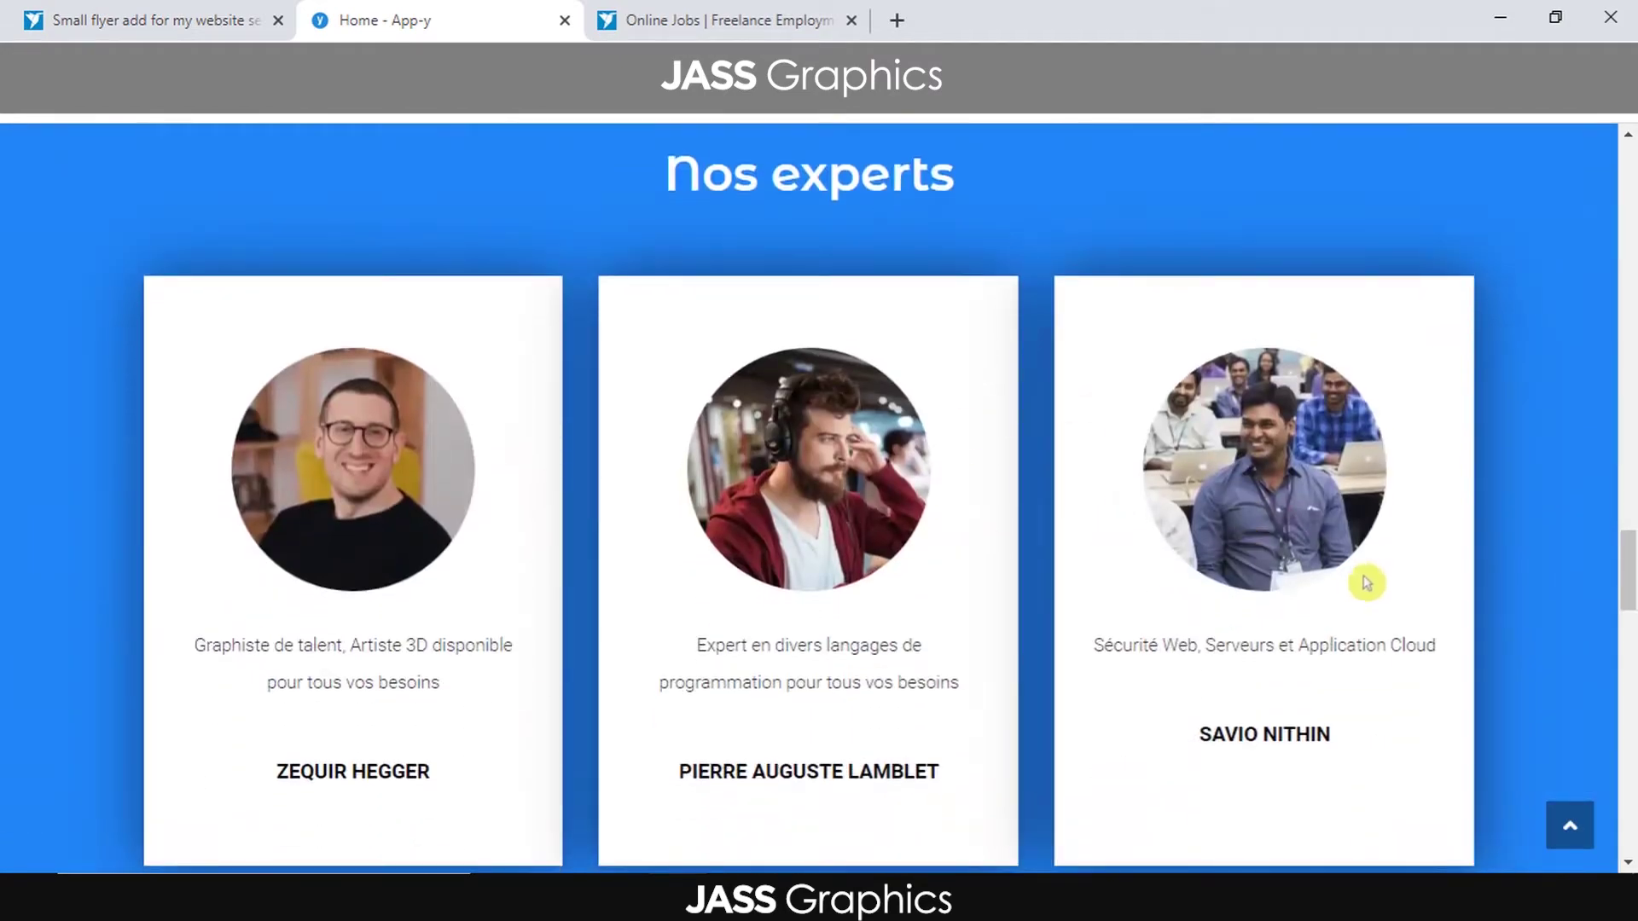
{"action": "scroll", "coordinate": [1447, 662], "scroll_direction": "down", "scroll_amount": 8}
{"action": "scroll", "coordinate": [1448, 662], "scroll_direction": "down", "scroll_amount": 12}
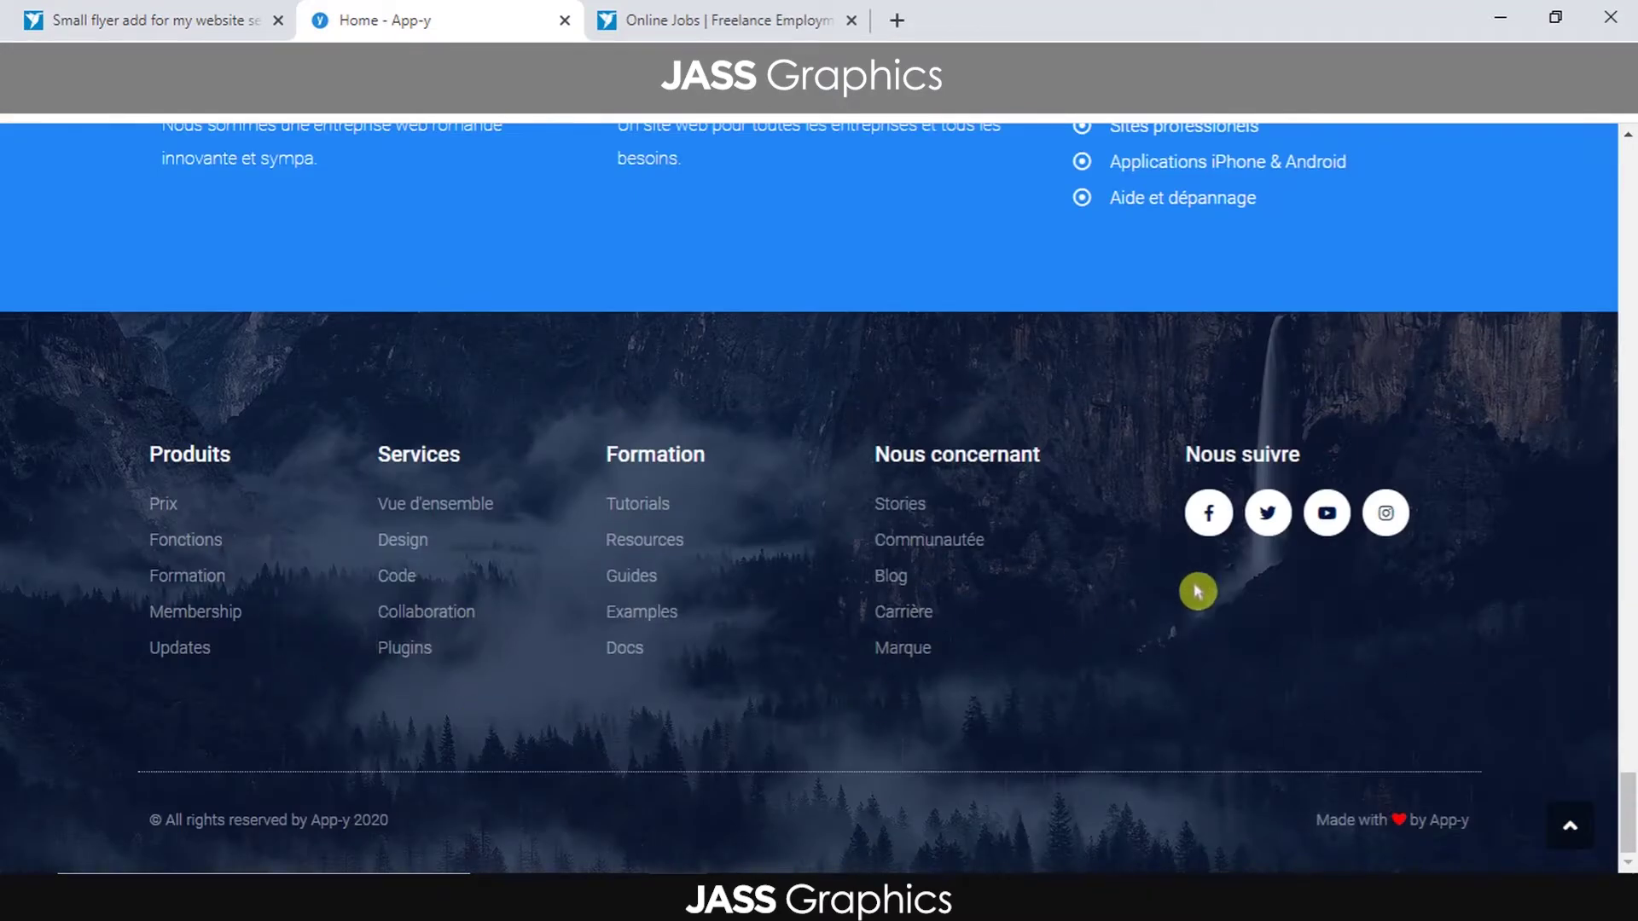
{"action": "scroll", "coordinate": [1216, 652], "scroll_direction": "up", "scroll_amount": 1}
{"action": "scroll", "coordinate": [1216, 653], "scroll_direction": "up", "scroll_amount": 20}
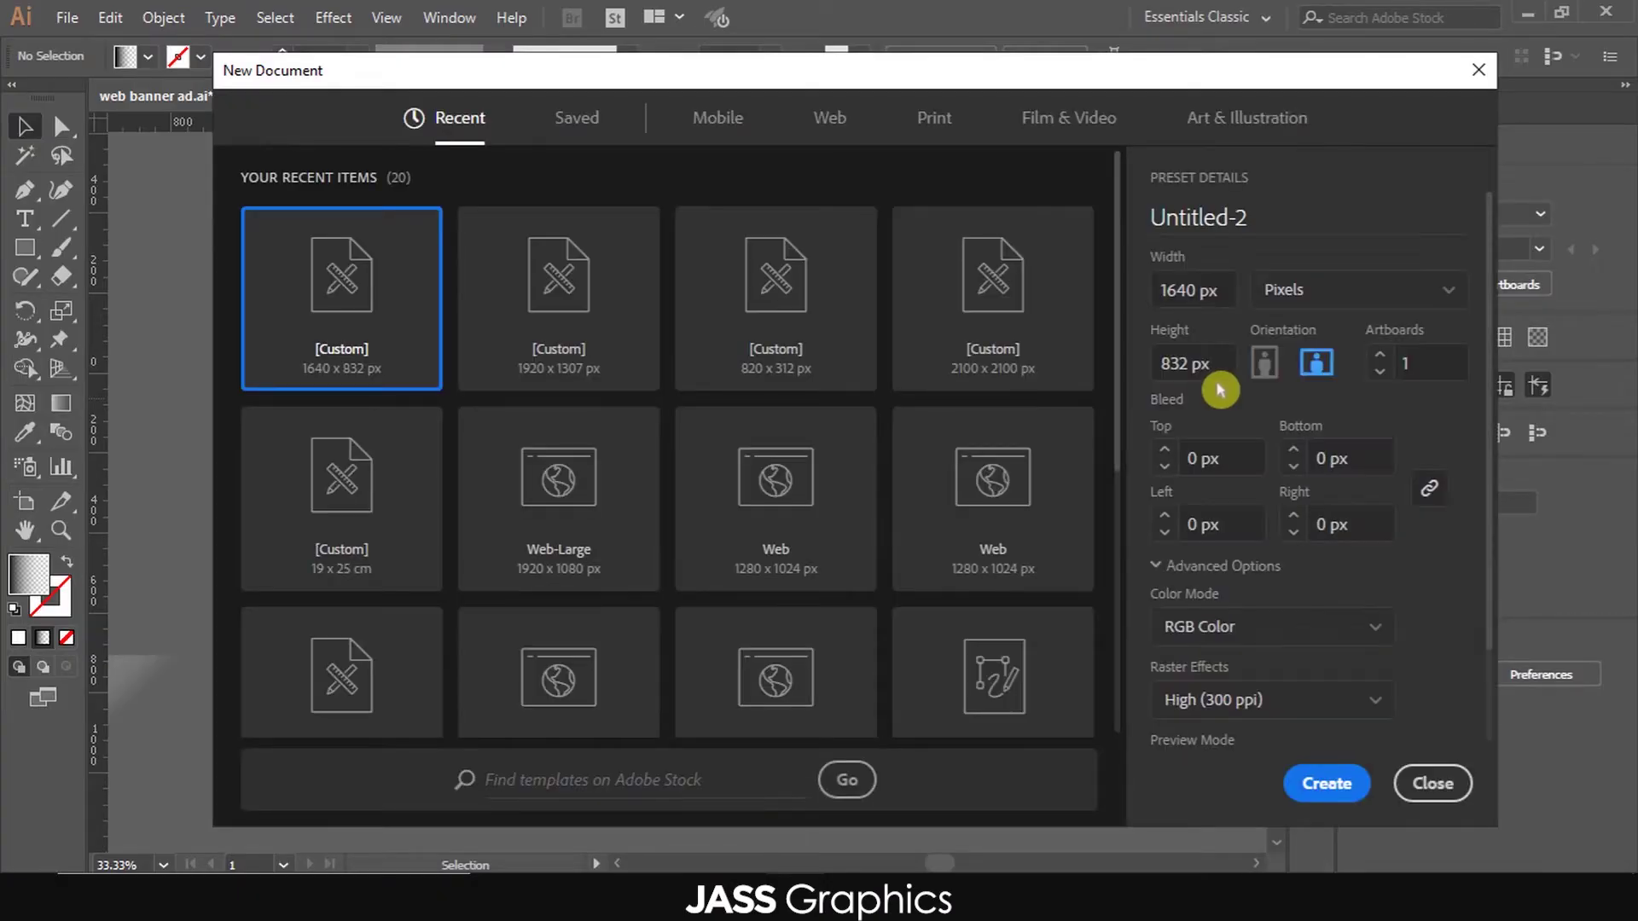
- Create a new RGB document 1640 px wide and 624 px high at 300 ppi with one artboard
{"action": "left_click", "coordinate": [1197, 293]}
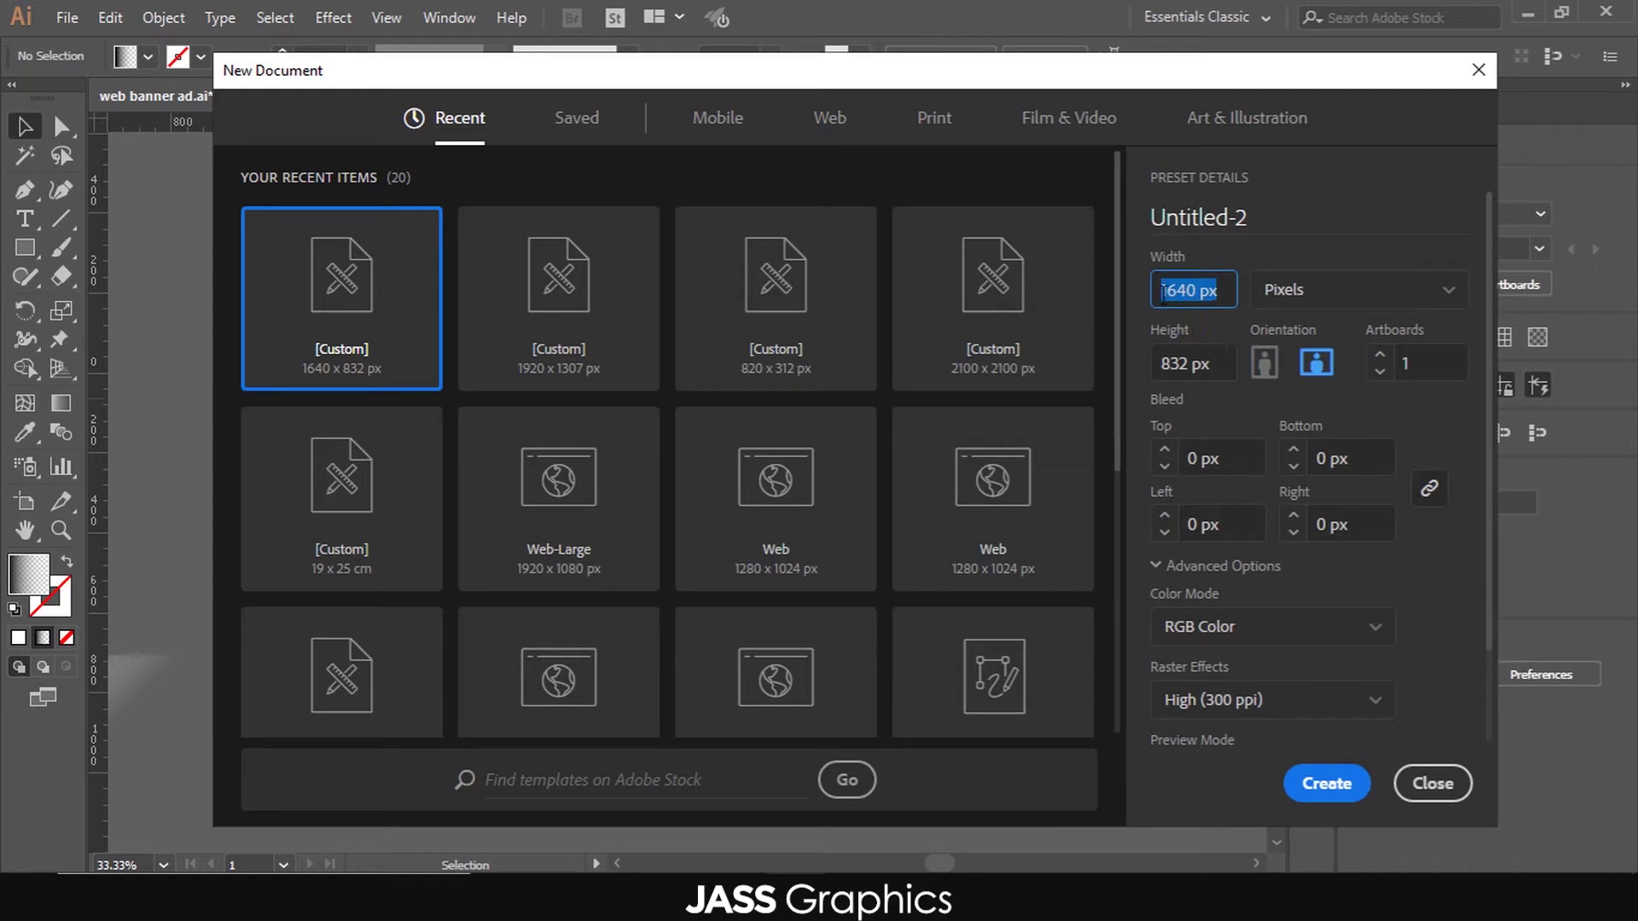
{"action": "type", "text": "1640"}
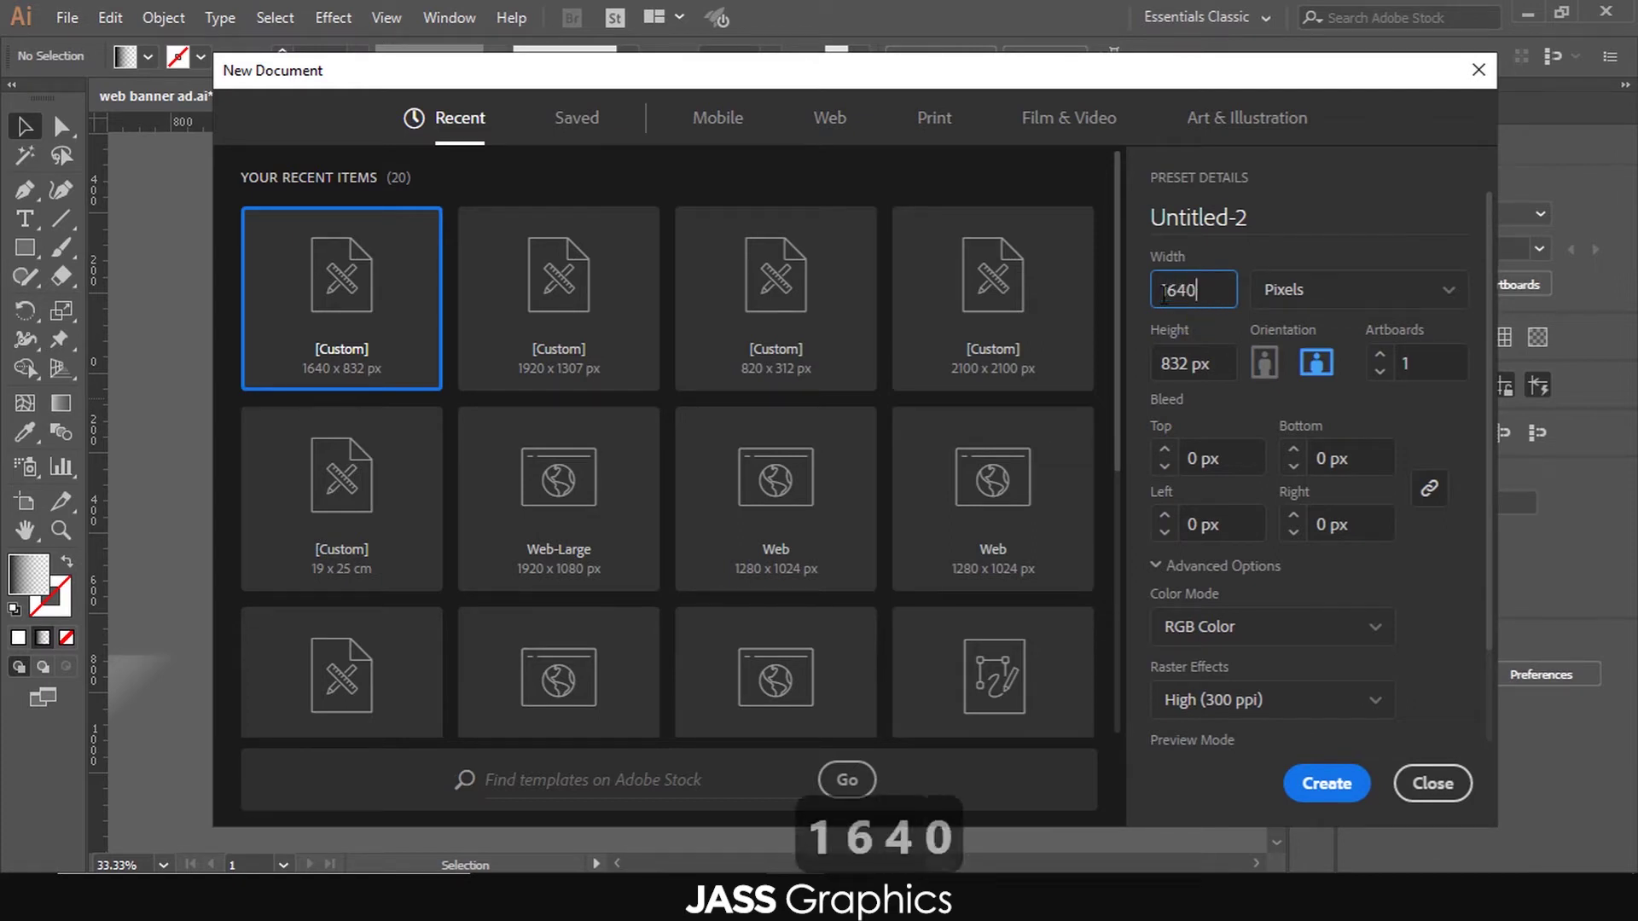
{"action": "key", "text": "Tab"}
{"action": "type", "text": "624"}
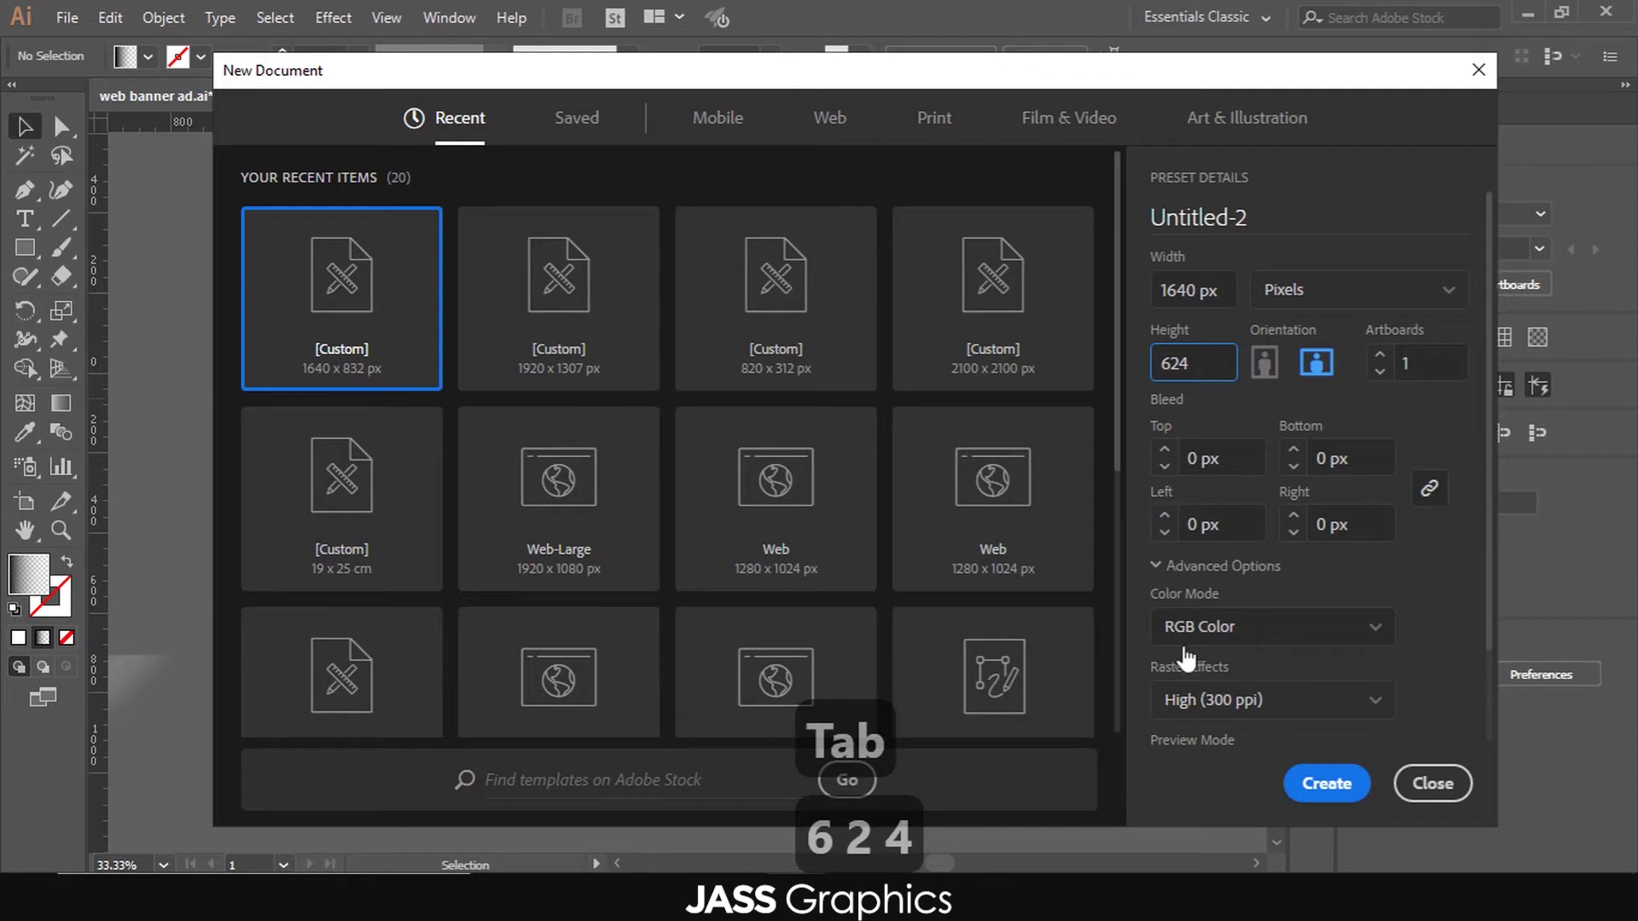
{"action": "left_click", "coordinate": [1326, 783]}
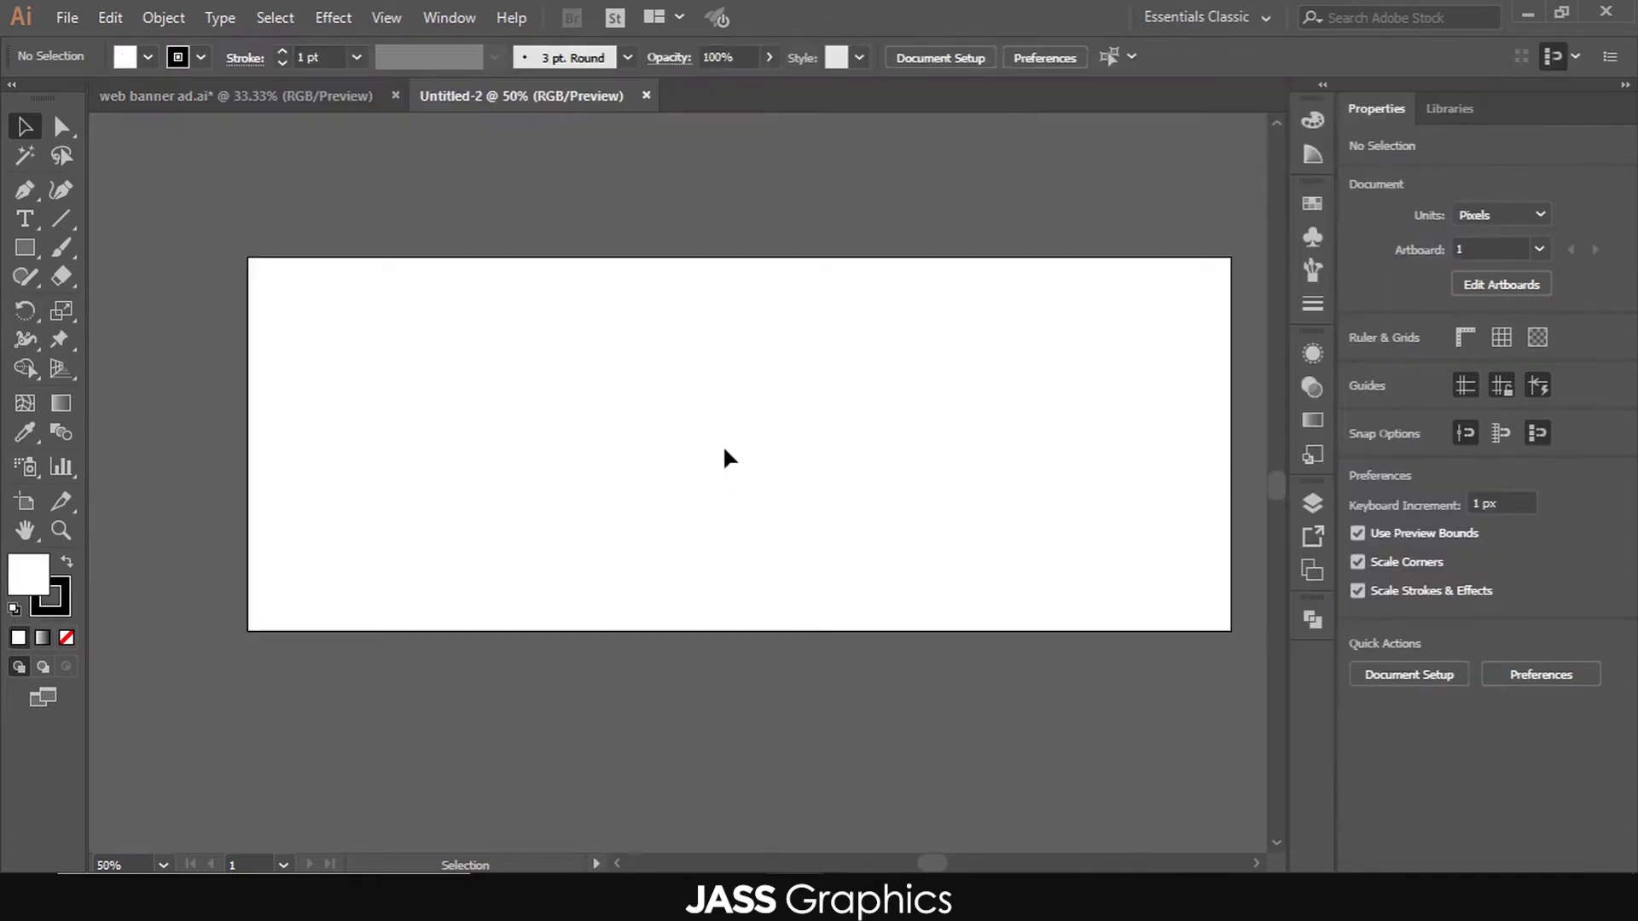
- Draw a white rectangle of 1640 × 624 px without a stroke, covering the whole artboard
{"action": "scroll", "coordinate": [697, 437], "scroll_direction": "down", "scroll_amount": 1}
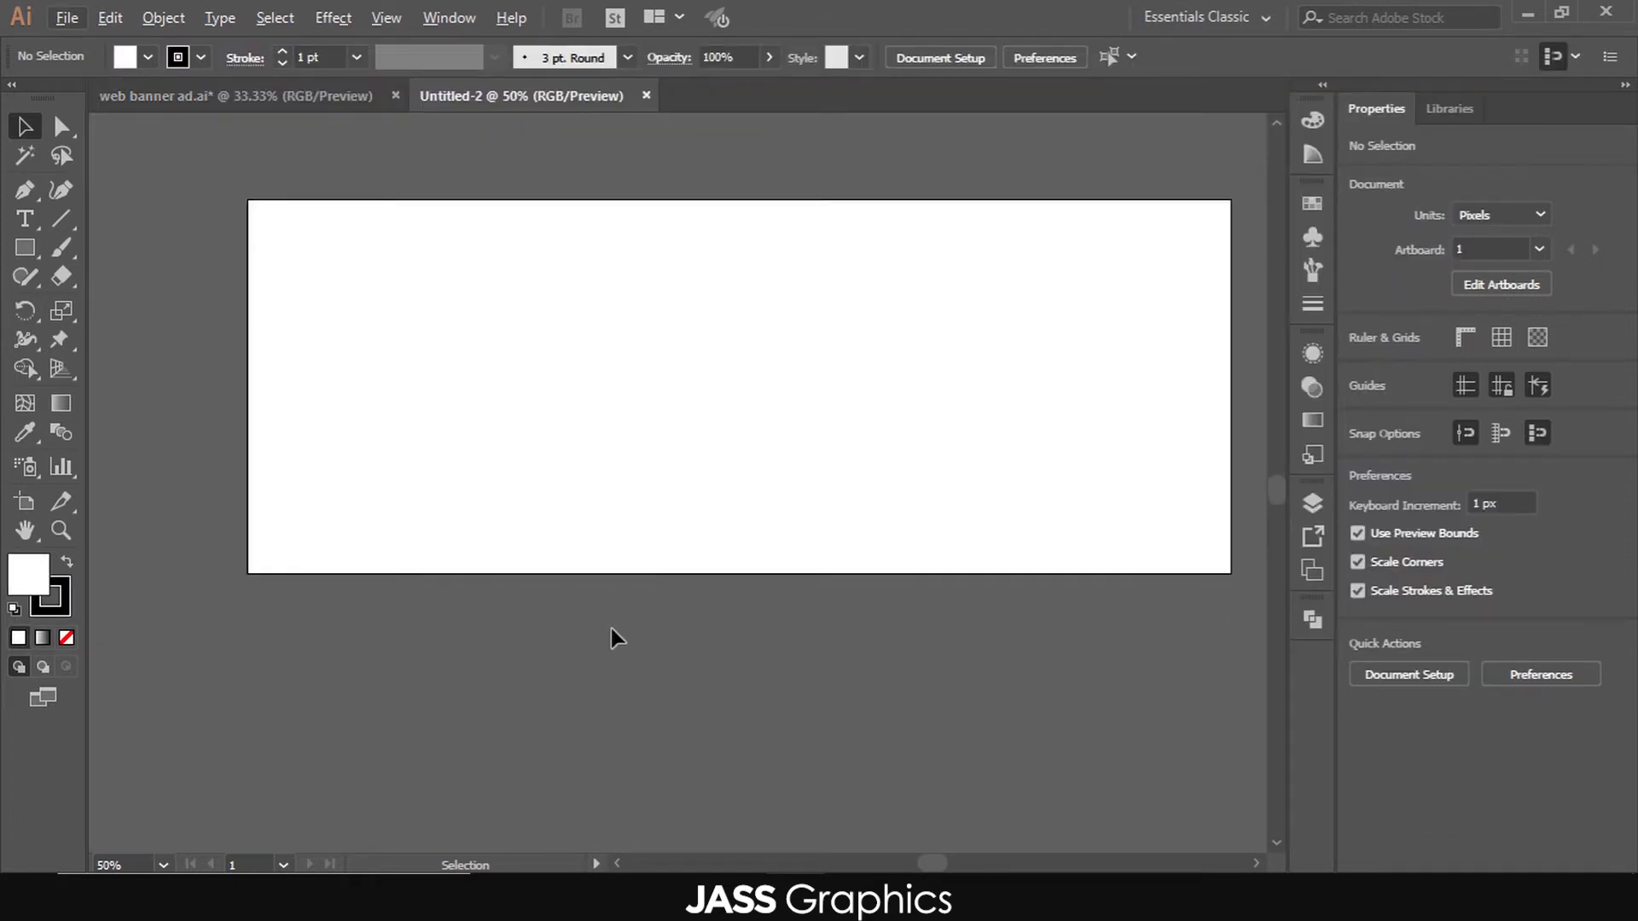
{"action": "scroll", "coordinate": [610, 629], "scroll_direction": "down", "scroll_amount": 1}
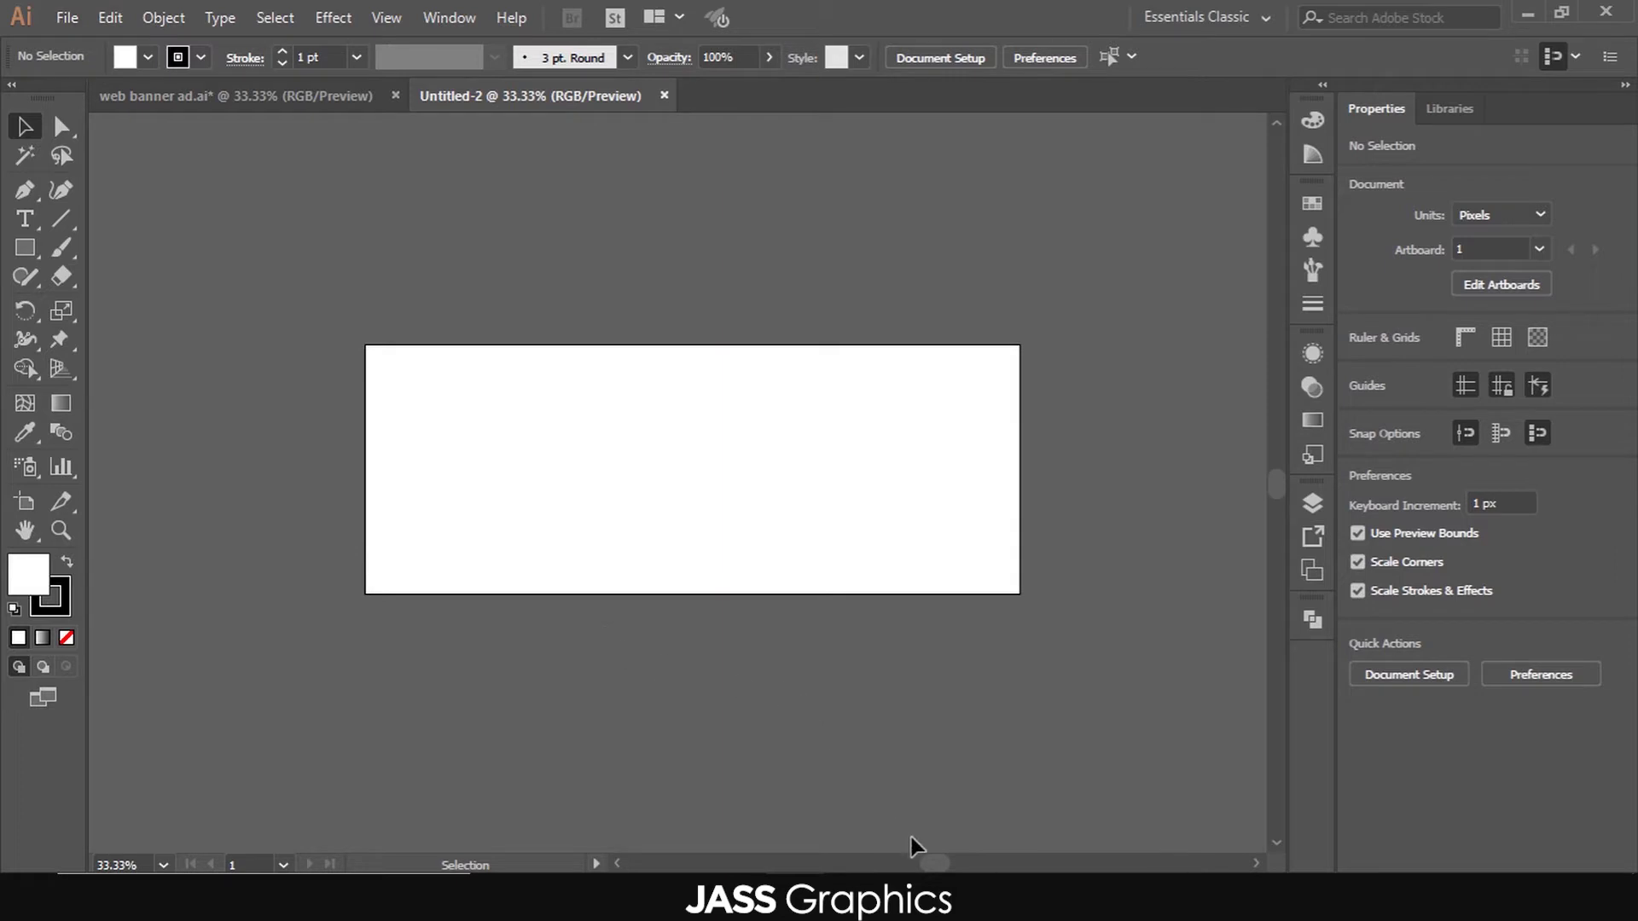
{"action": "key", "text": "m"}
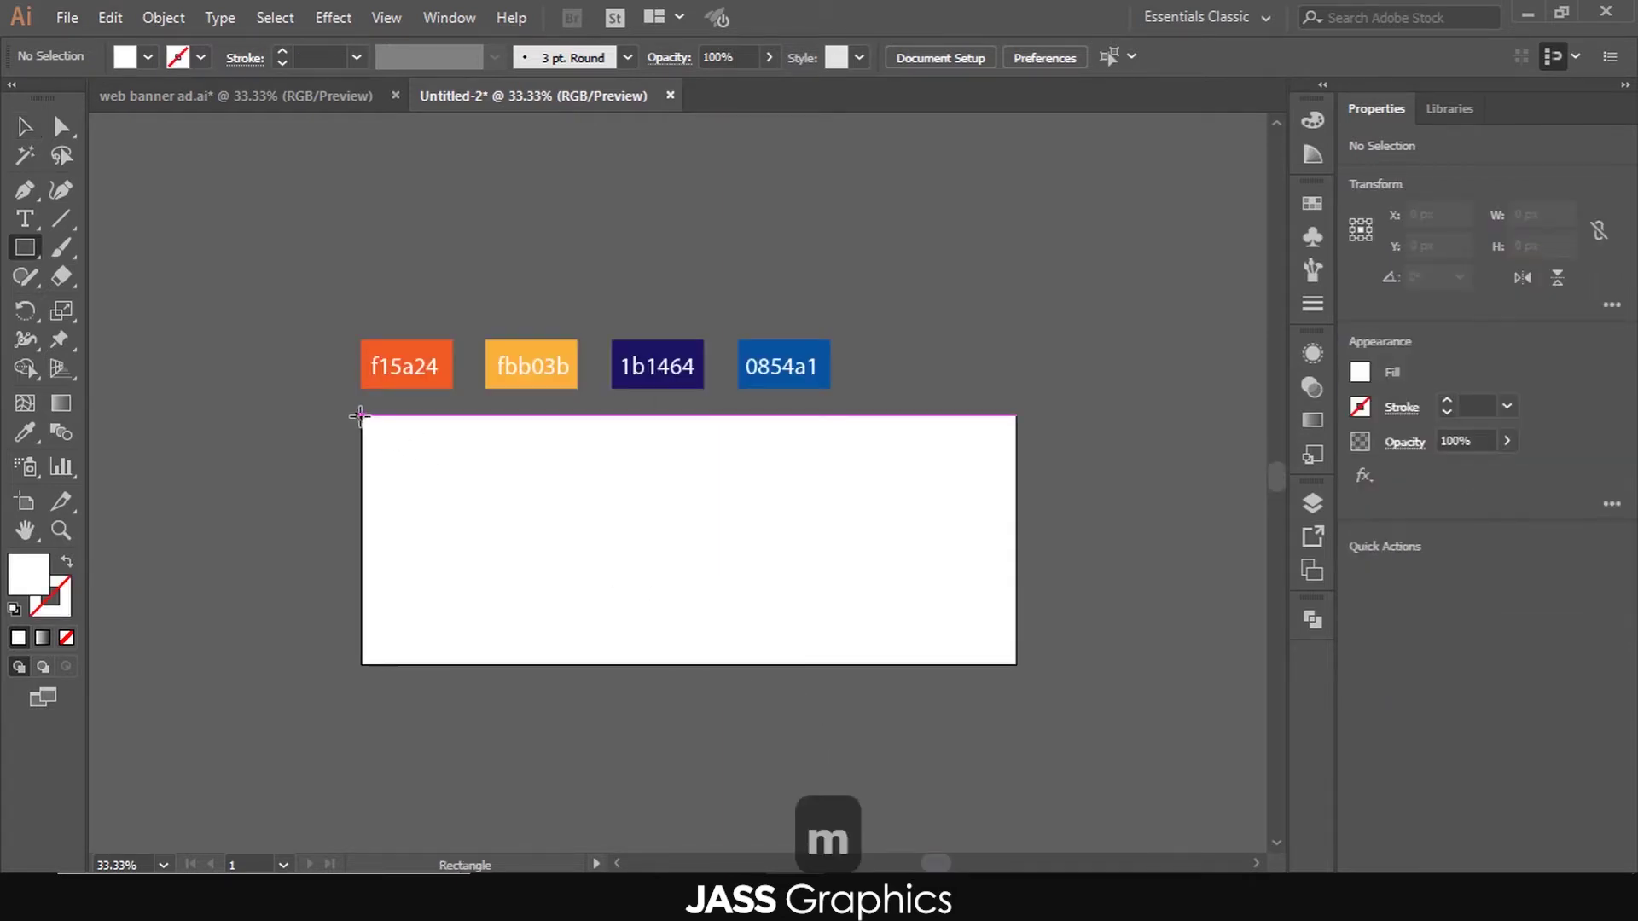
{"action": "left_click_drag", "start_coordinate": [358, 418], "coordinate": [1016, 666]}
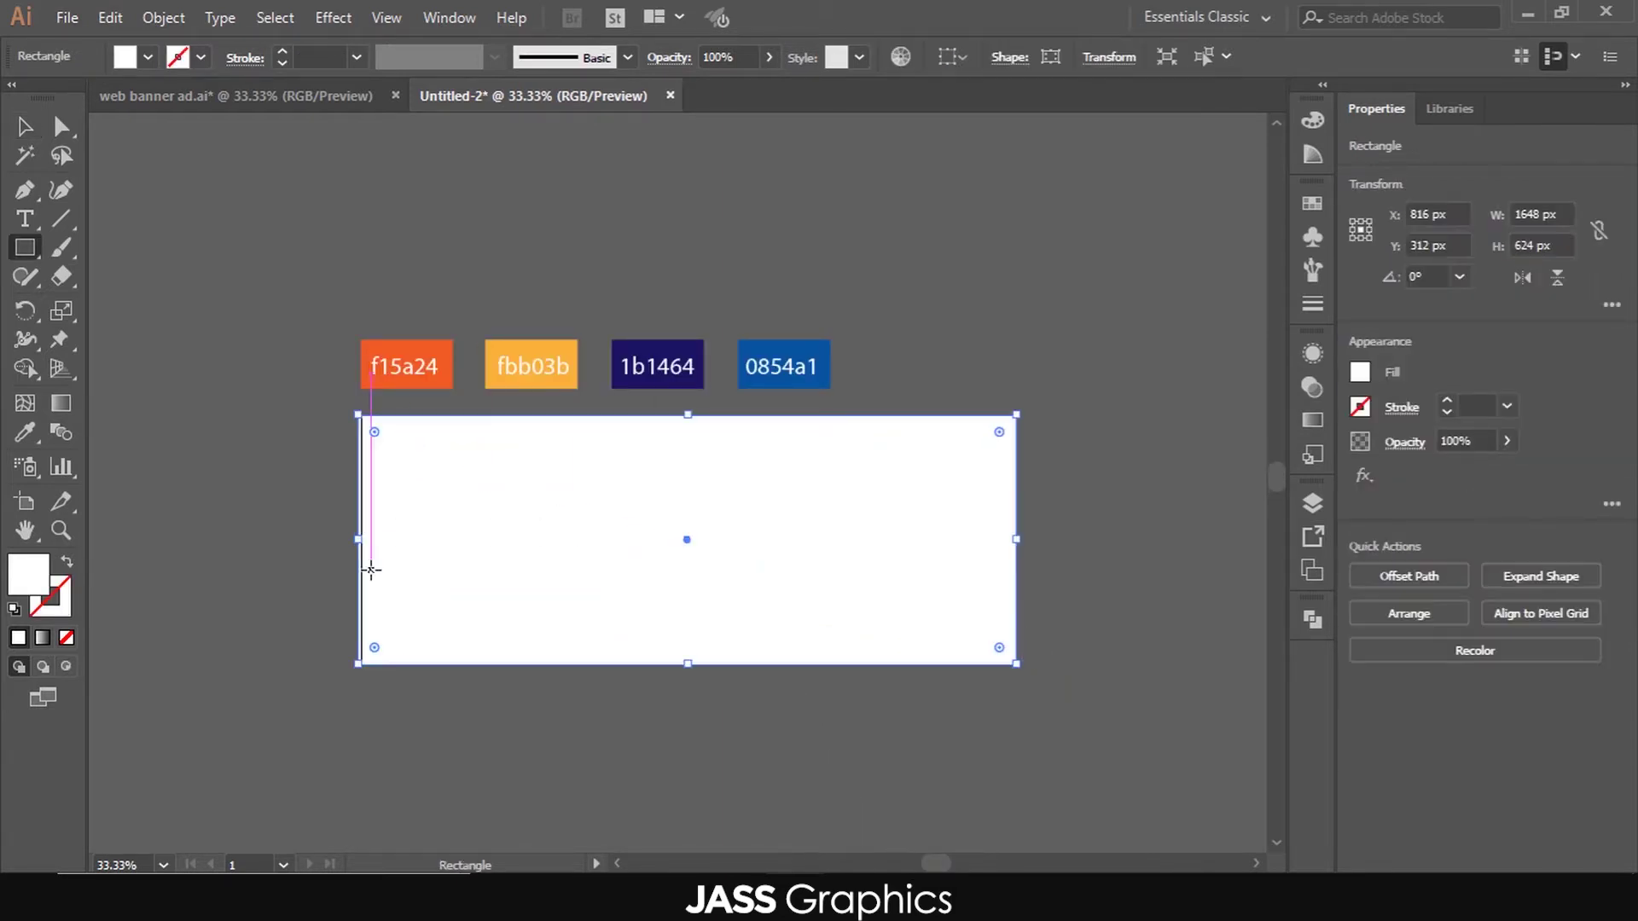
{"action": "scroll", "coordinate": [369, 563], "scroll_direction": "up", "scroll_amount": 1}
{"action": "left_click", "coordinate": [25, 128]}
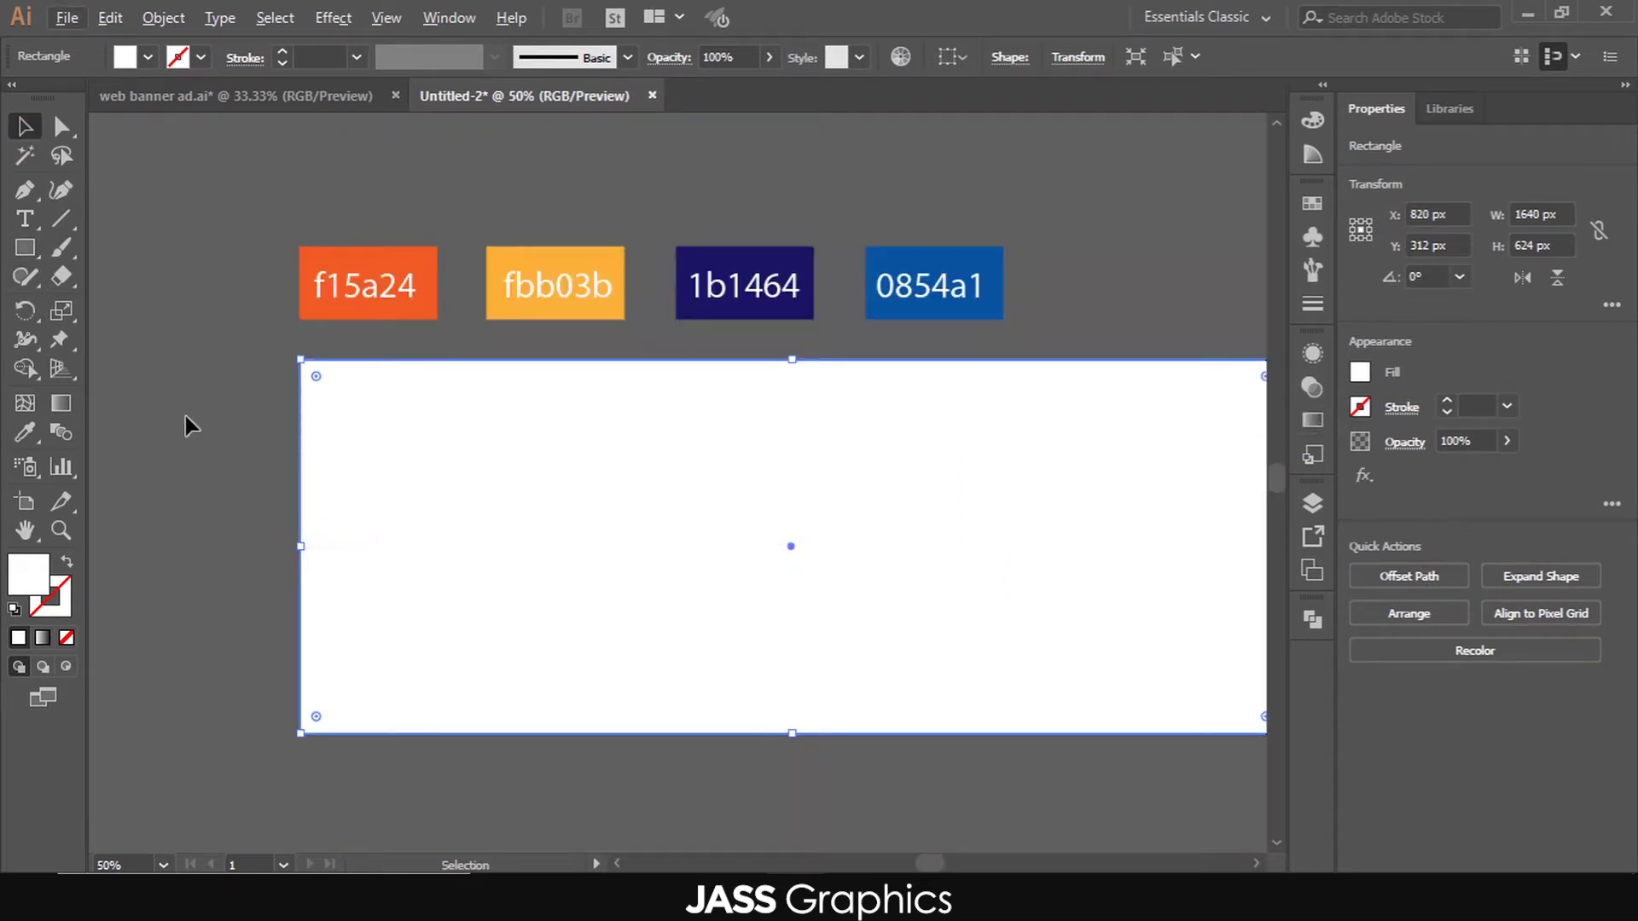
- Fill the rectangle with a linear gradient and sample the 0854a1 blue swatch for its 100% stop
{"action": "left_click", "coordinate": [60, 412]}
{"action": "double_click", "coordinate": [60, 412]}
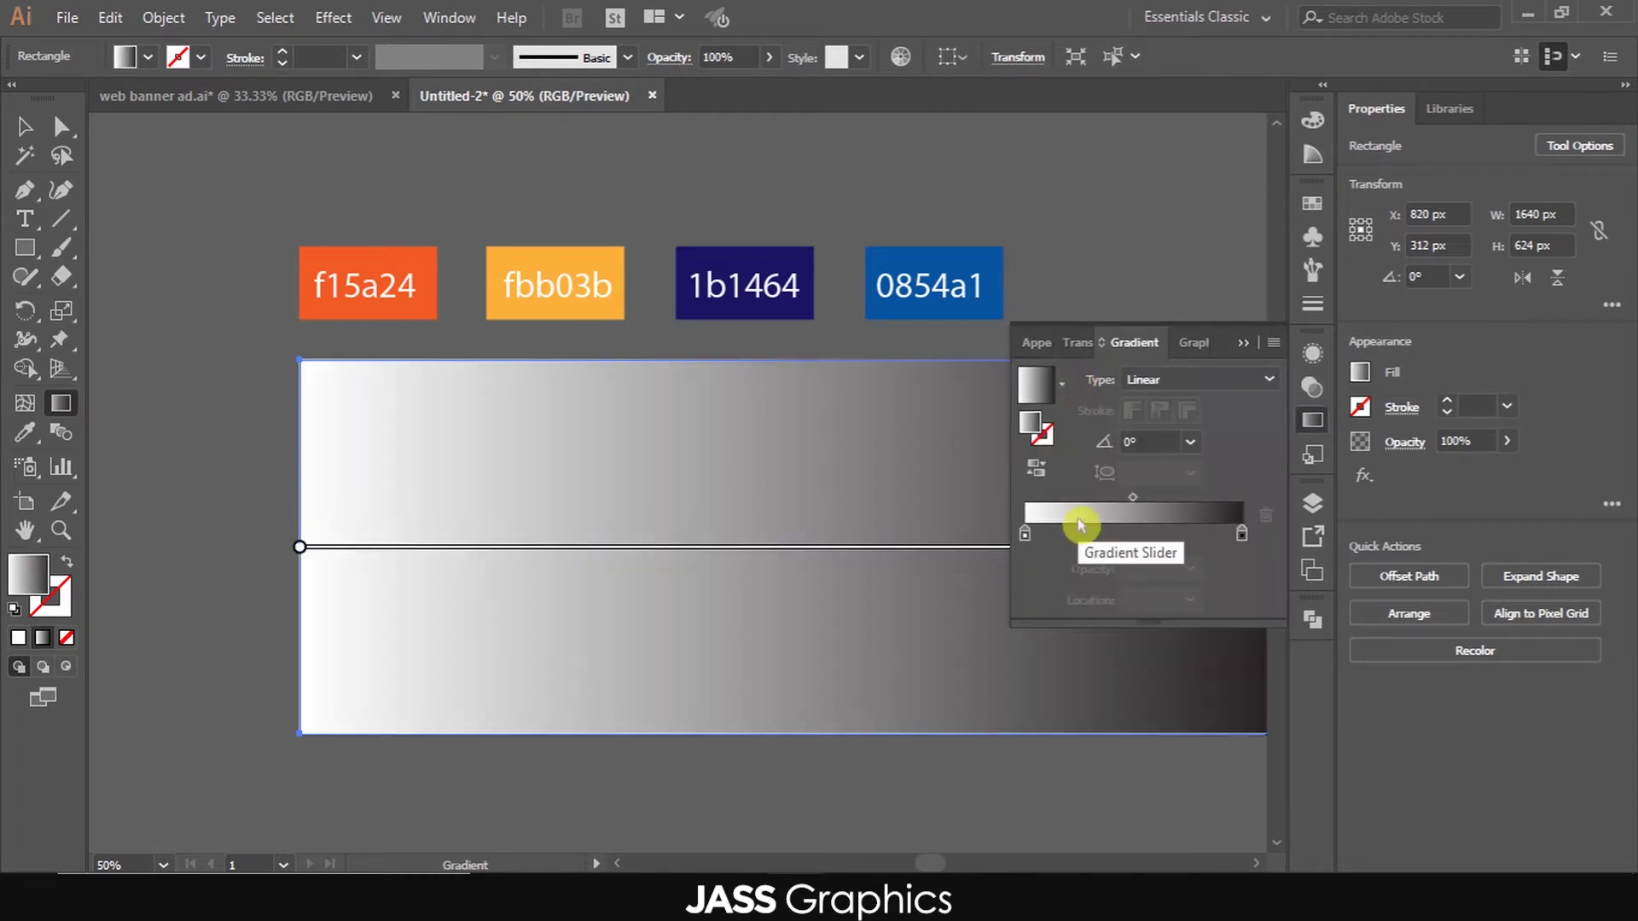
{"action": "left_click", "coordinate": [1078, 516]}
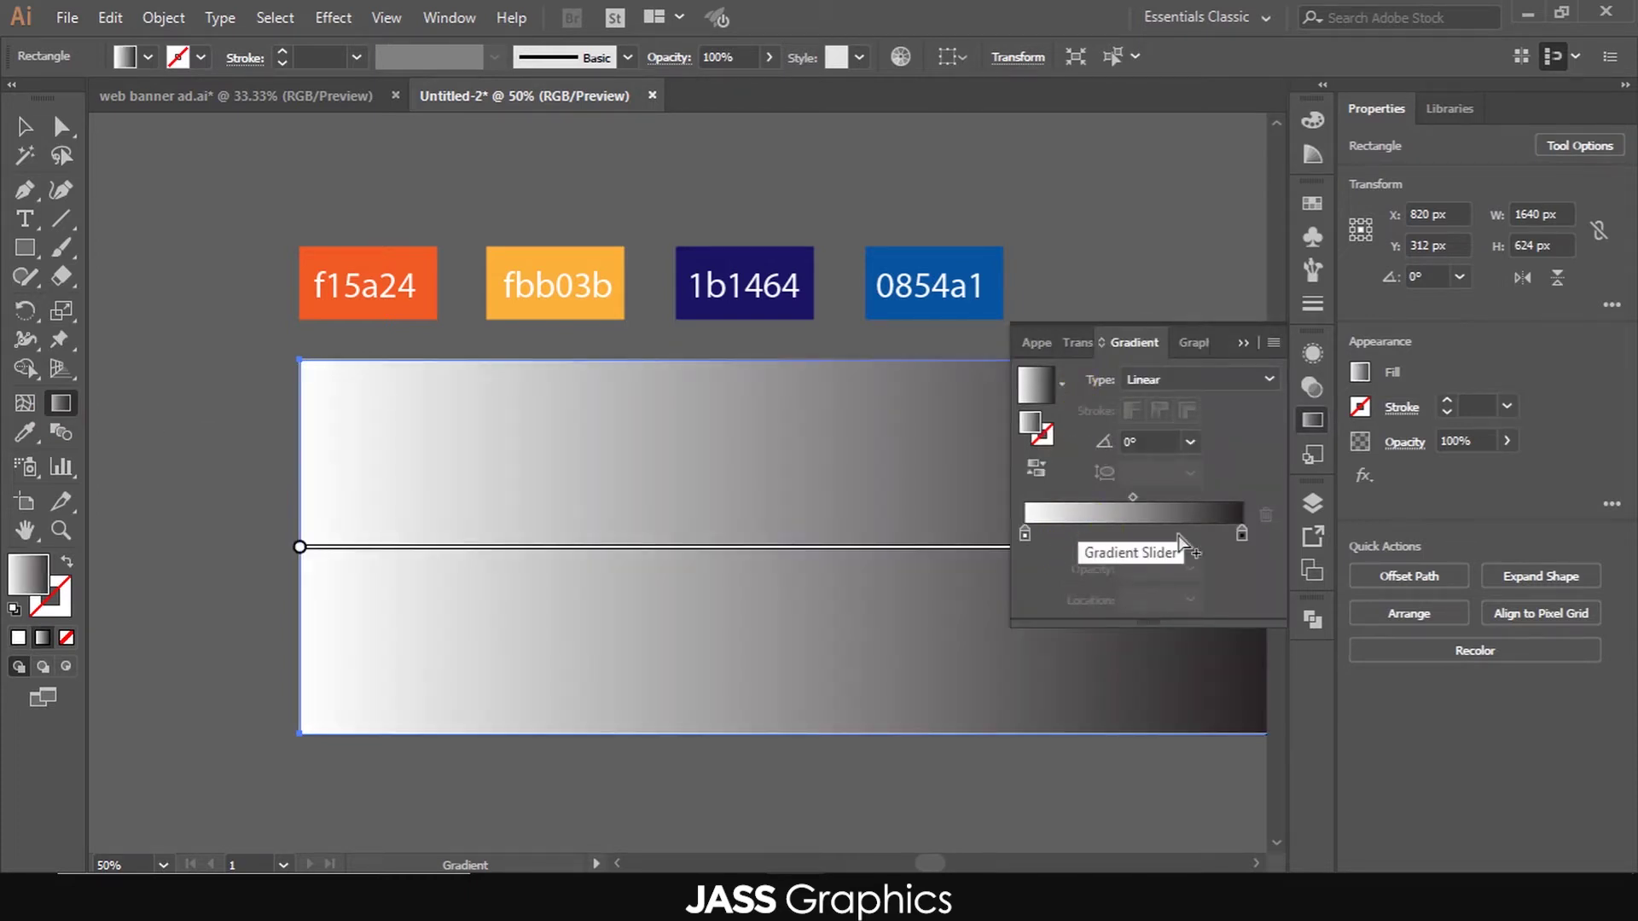
{"action": "left_click", "coordinate": [1243, 542]}
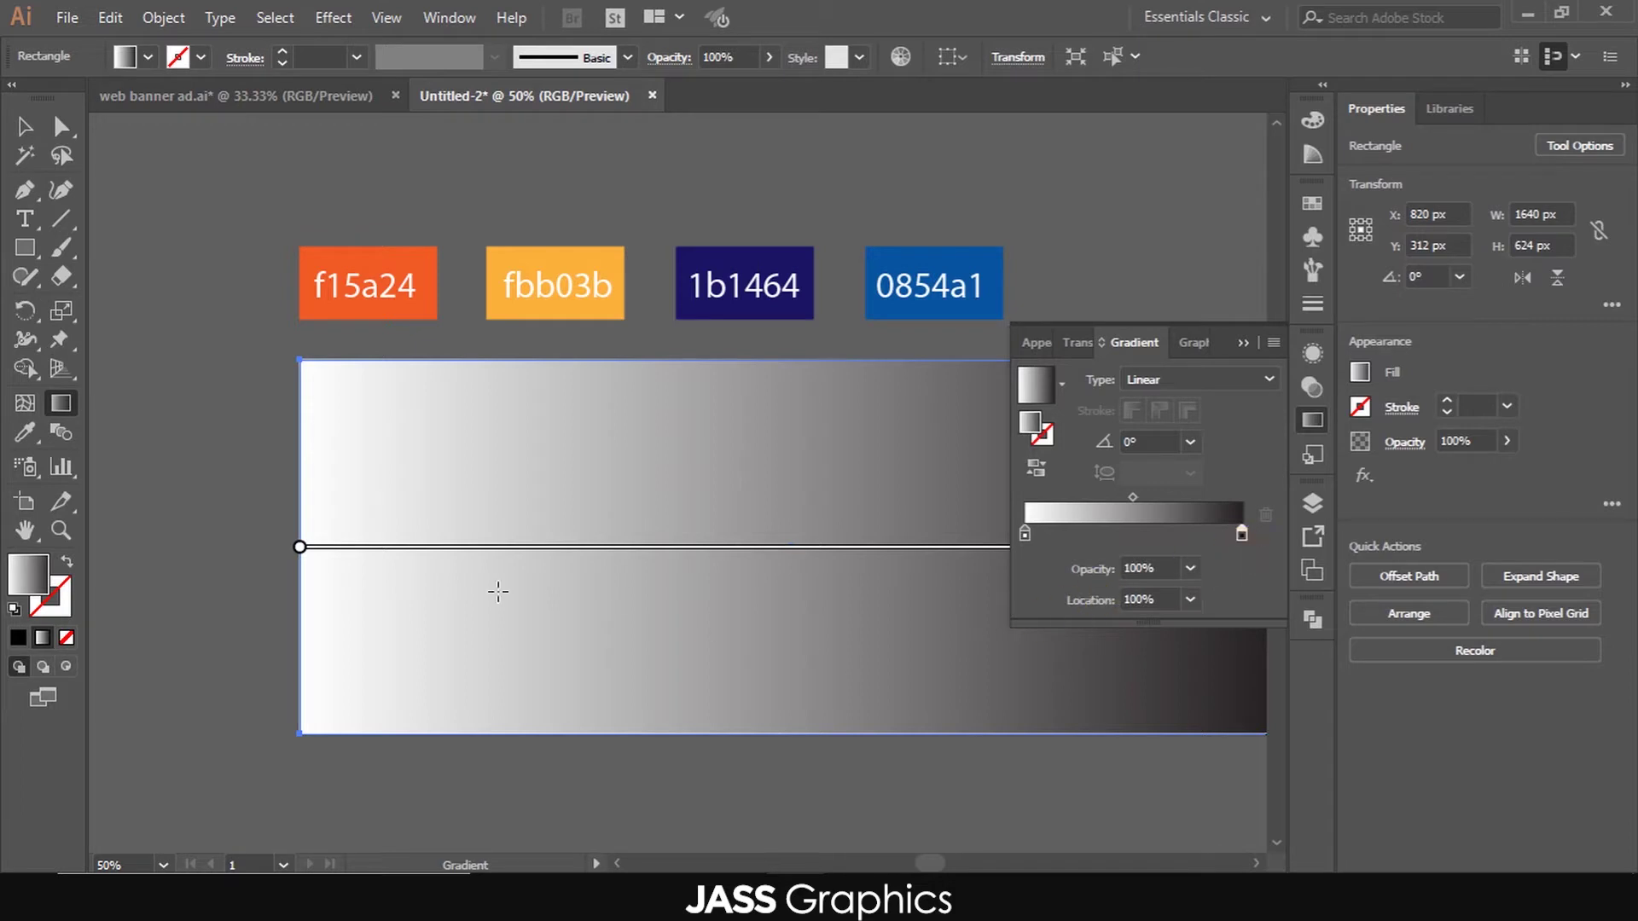
{"action": "left_click", "coordinate": [23, 437]}
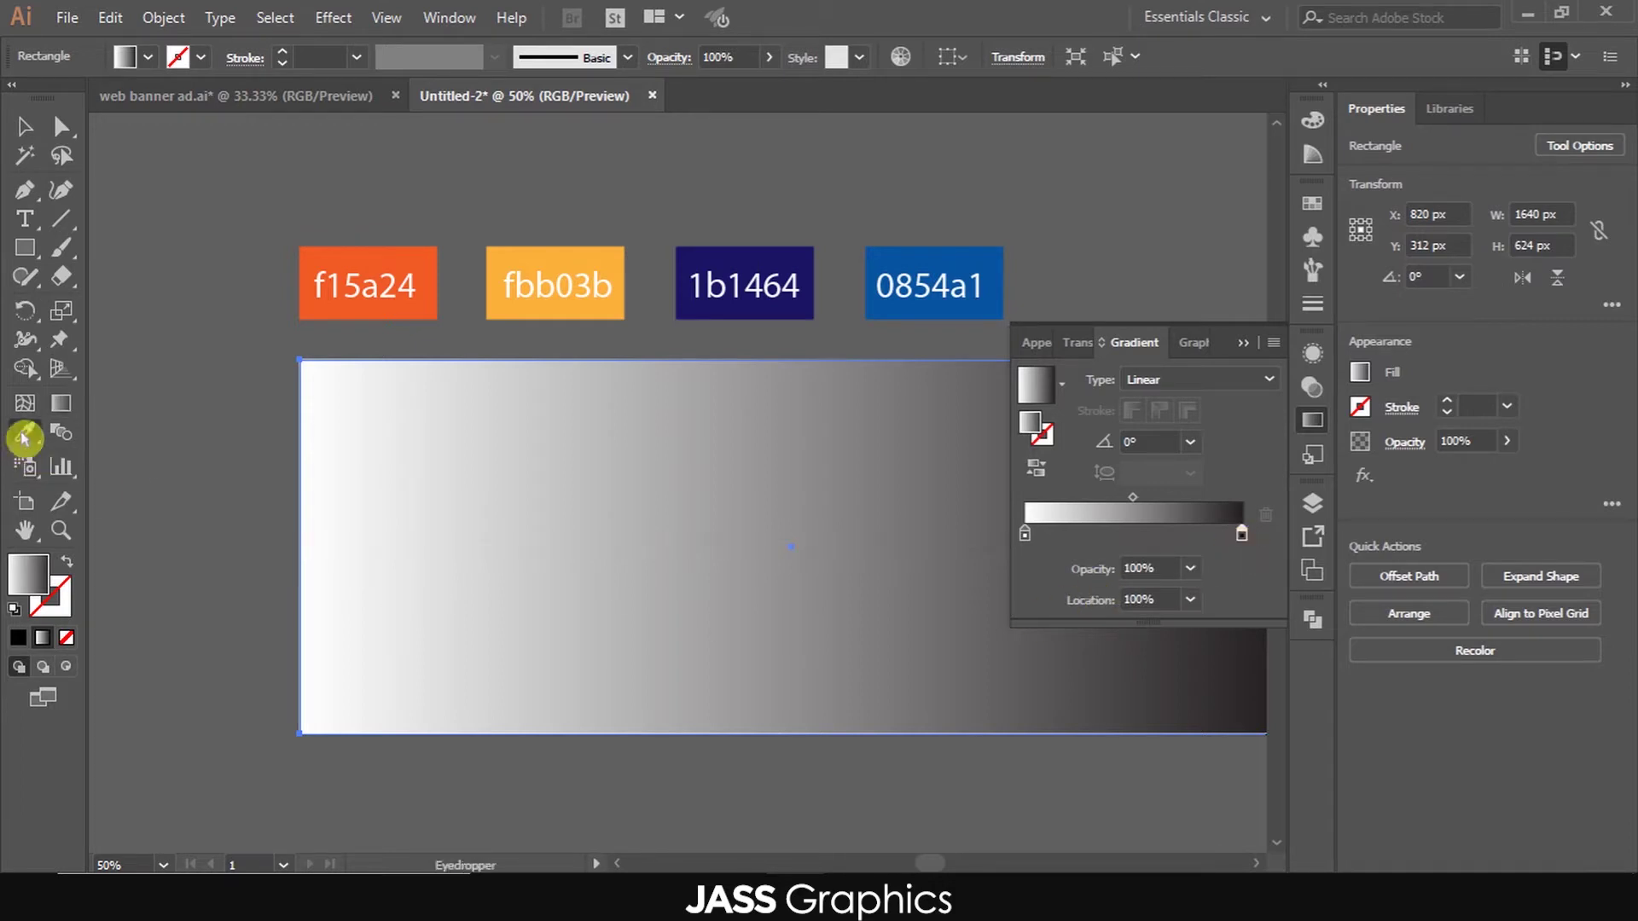
{"action": "left_click", "coordinate": [992, 257]}
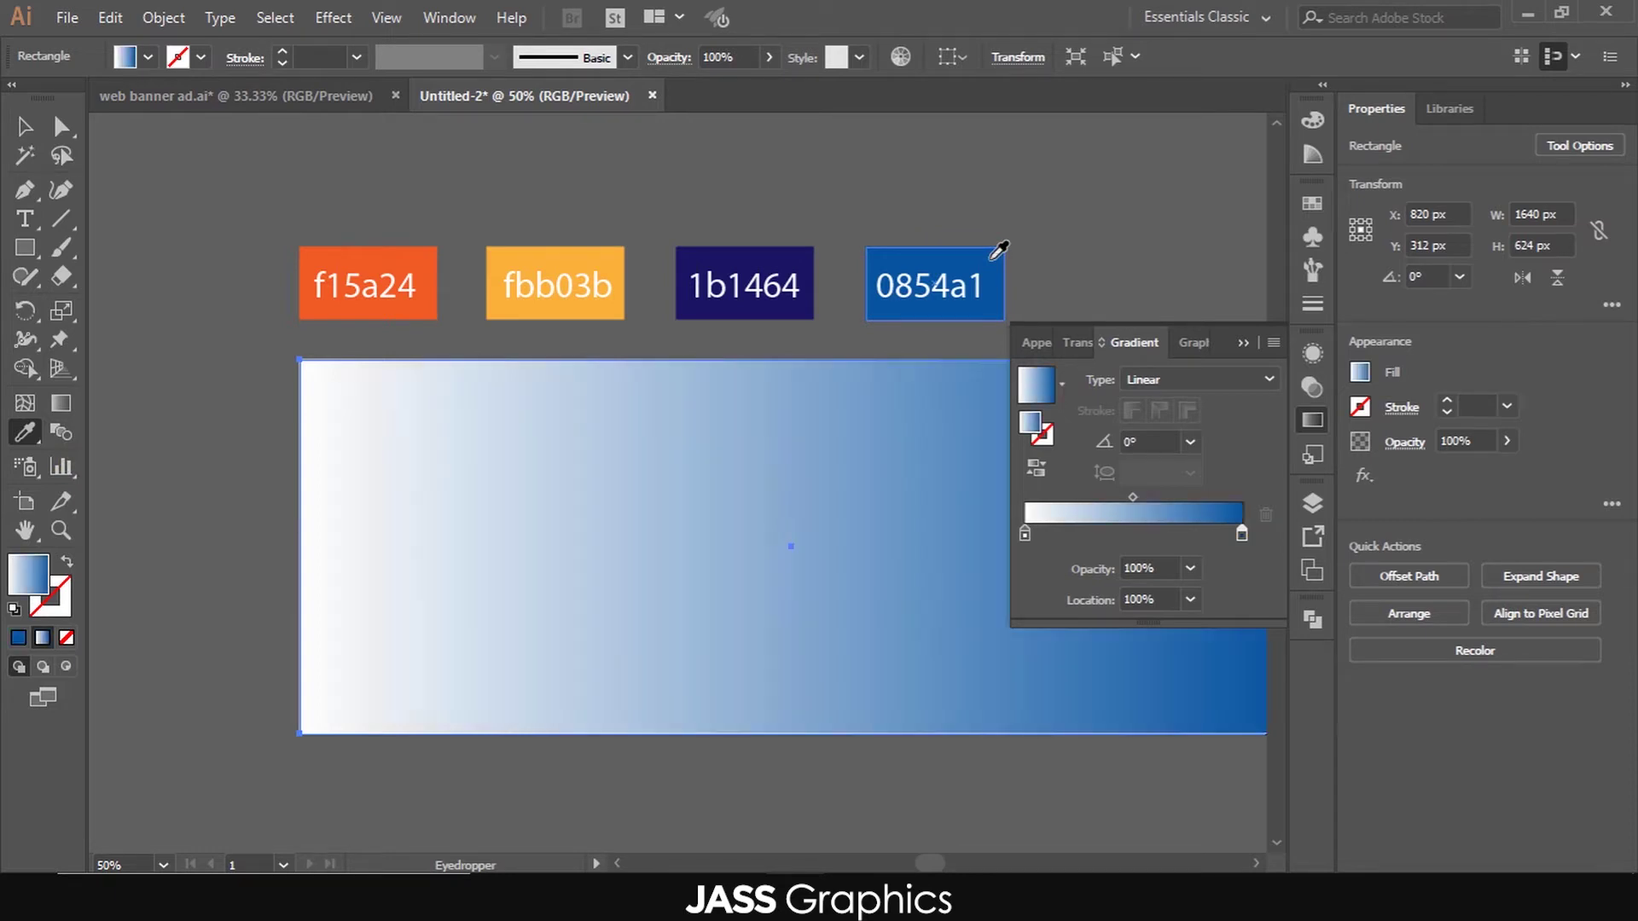
- Sample the 1b1464 navy swatch for the gradient's 0% stop and reverse the gradient's direction
{"action": "left_click", "coordinate": [1025, 535]}
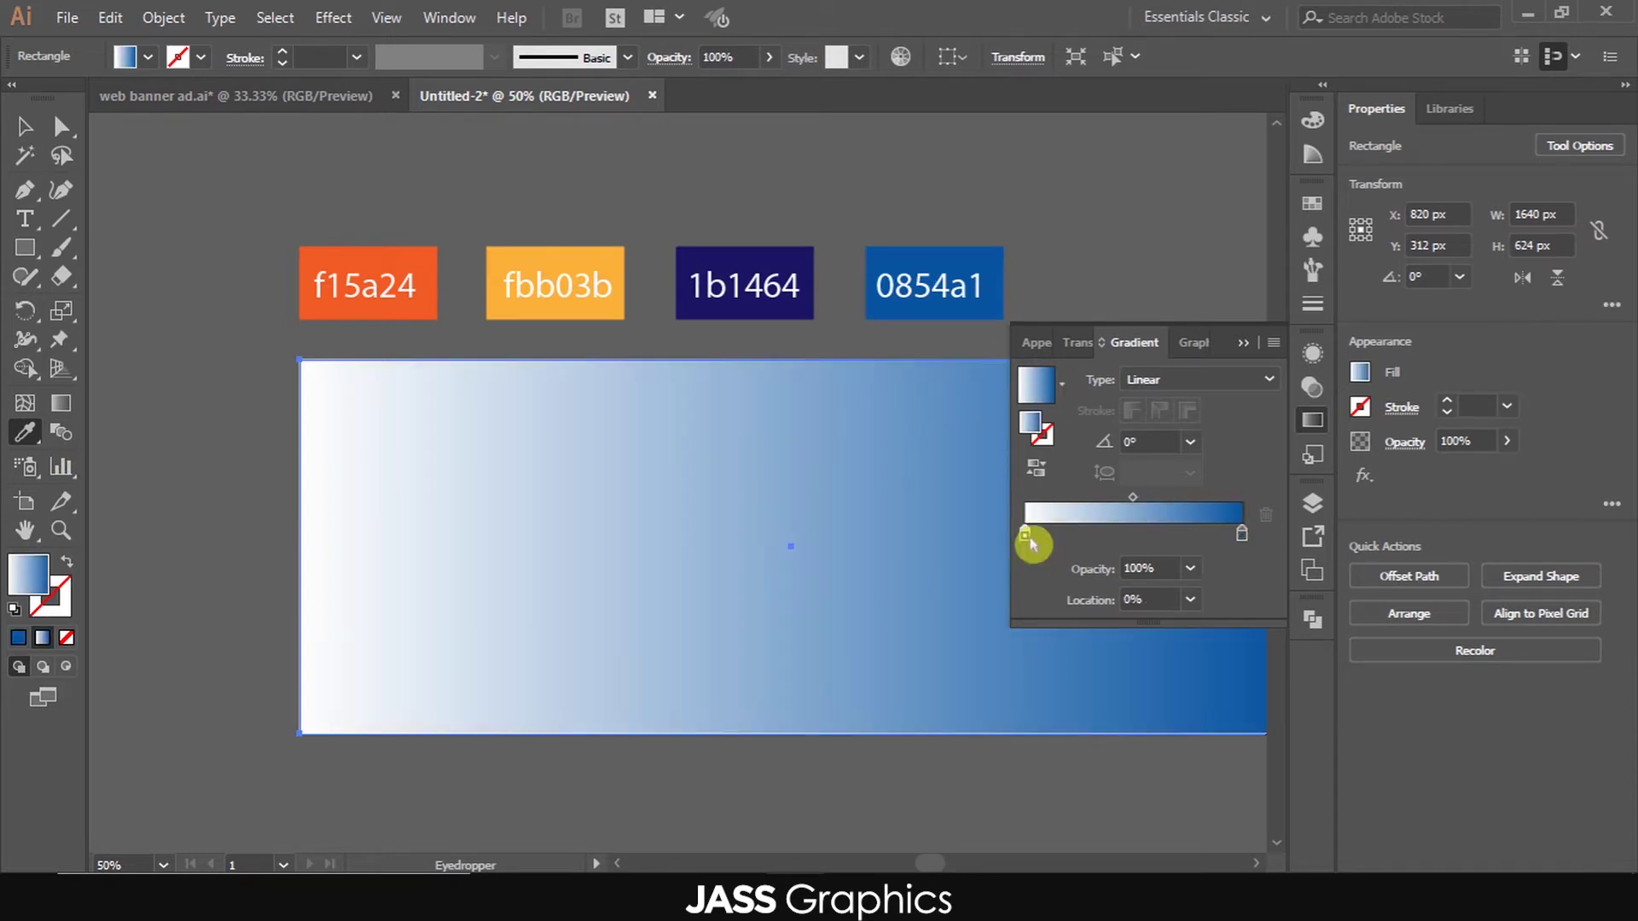
{"action": "left_click", "coordinate": [806, 254]}
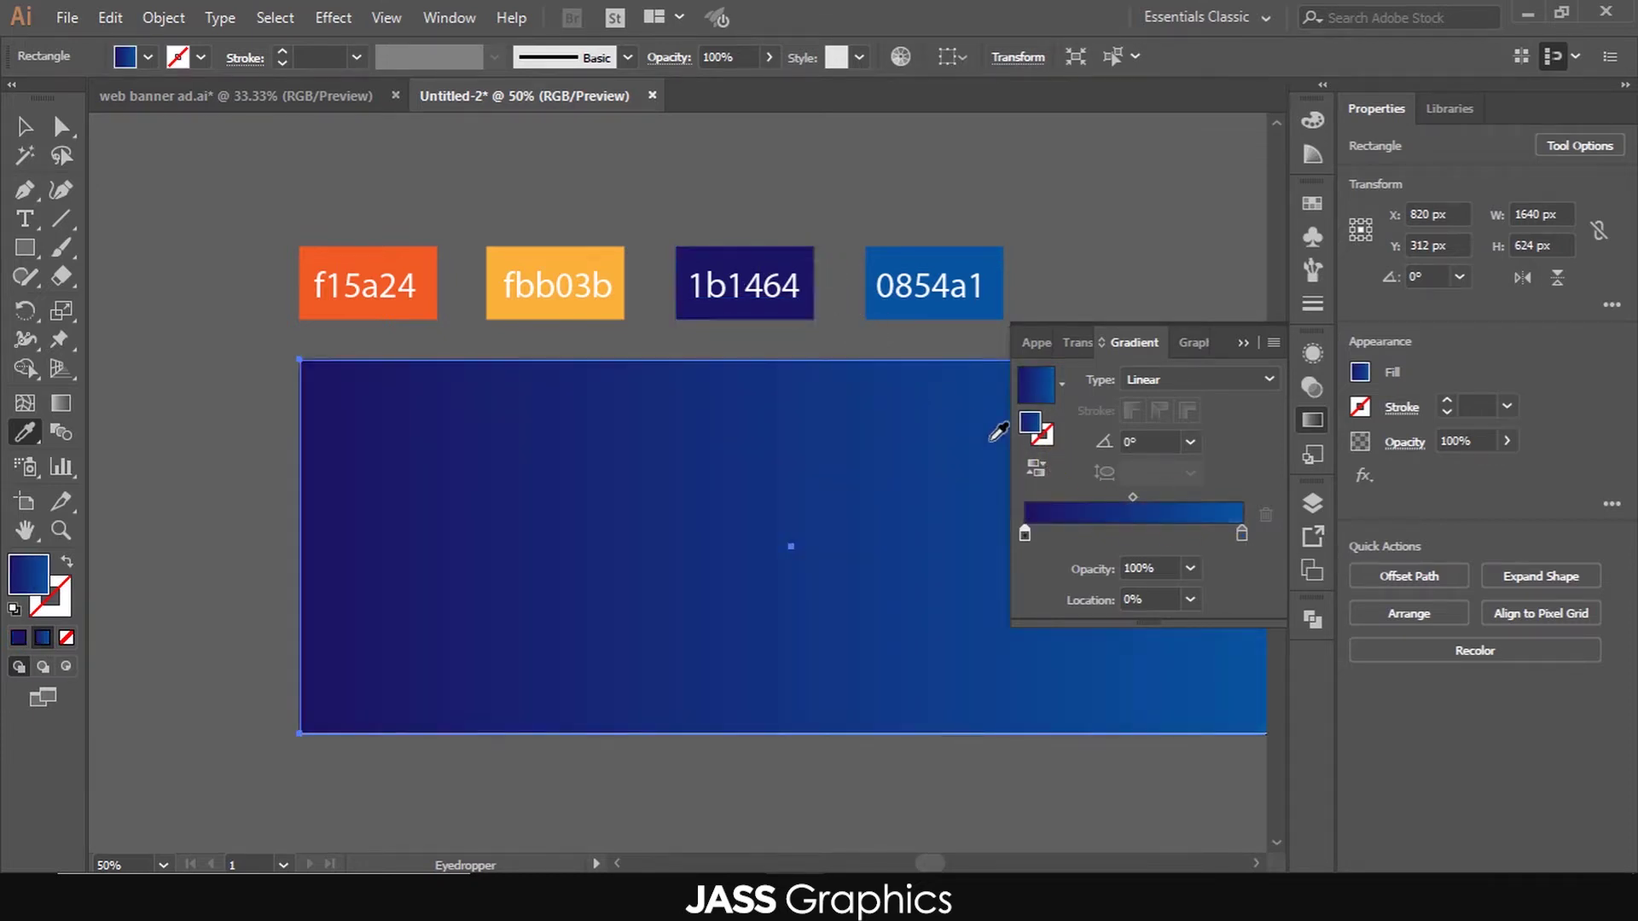
{"action": "left_click", "coordinate": [1049, 470]}
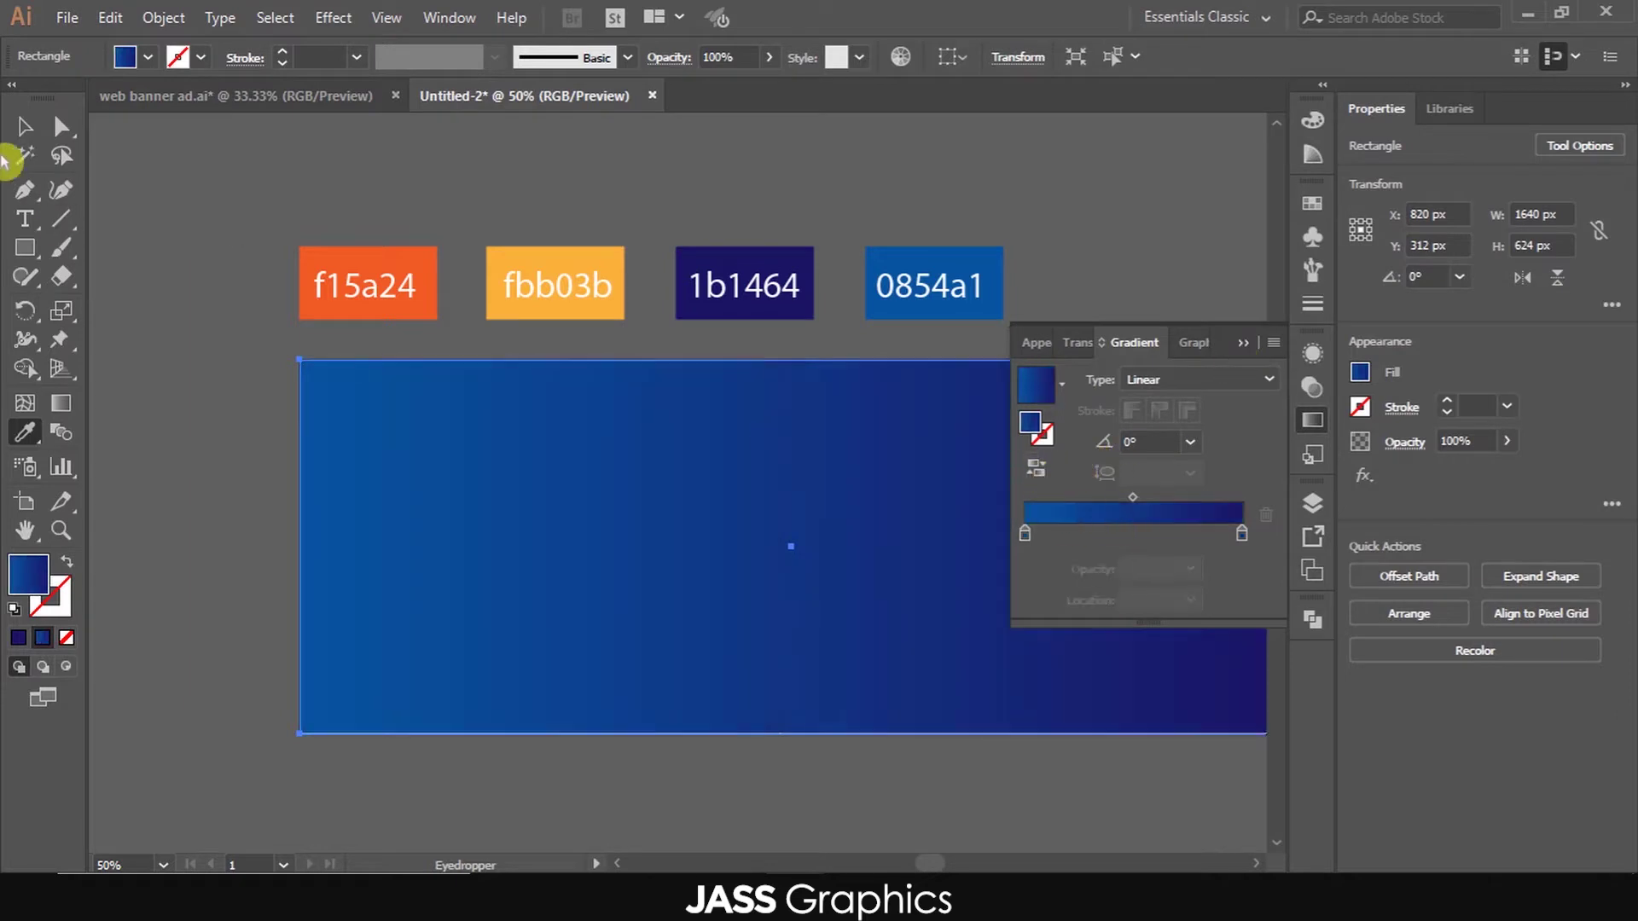
{"action": "left_click", "coordinate": [21, 127]}
{"action": "left_click", "coordinate": [1243, 343]}
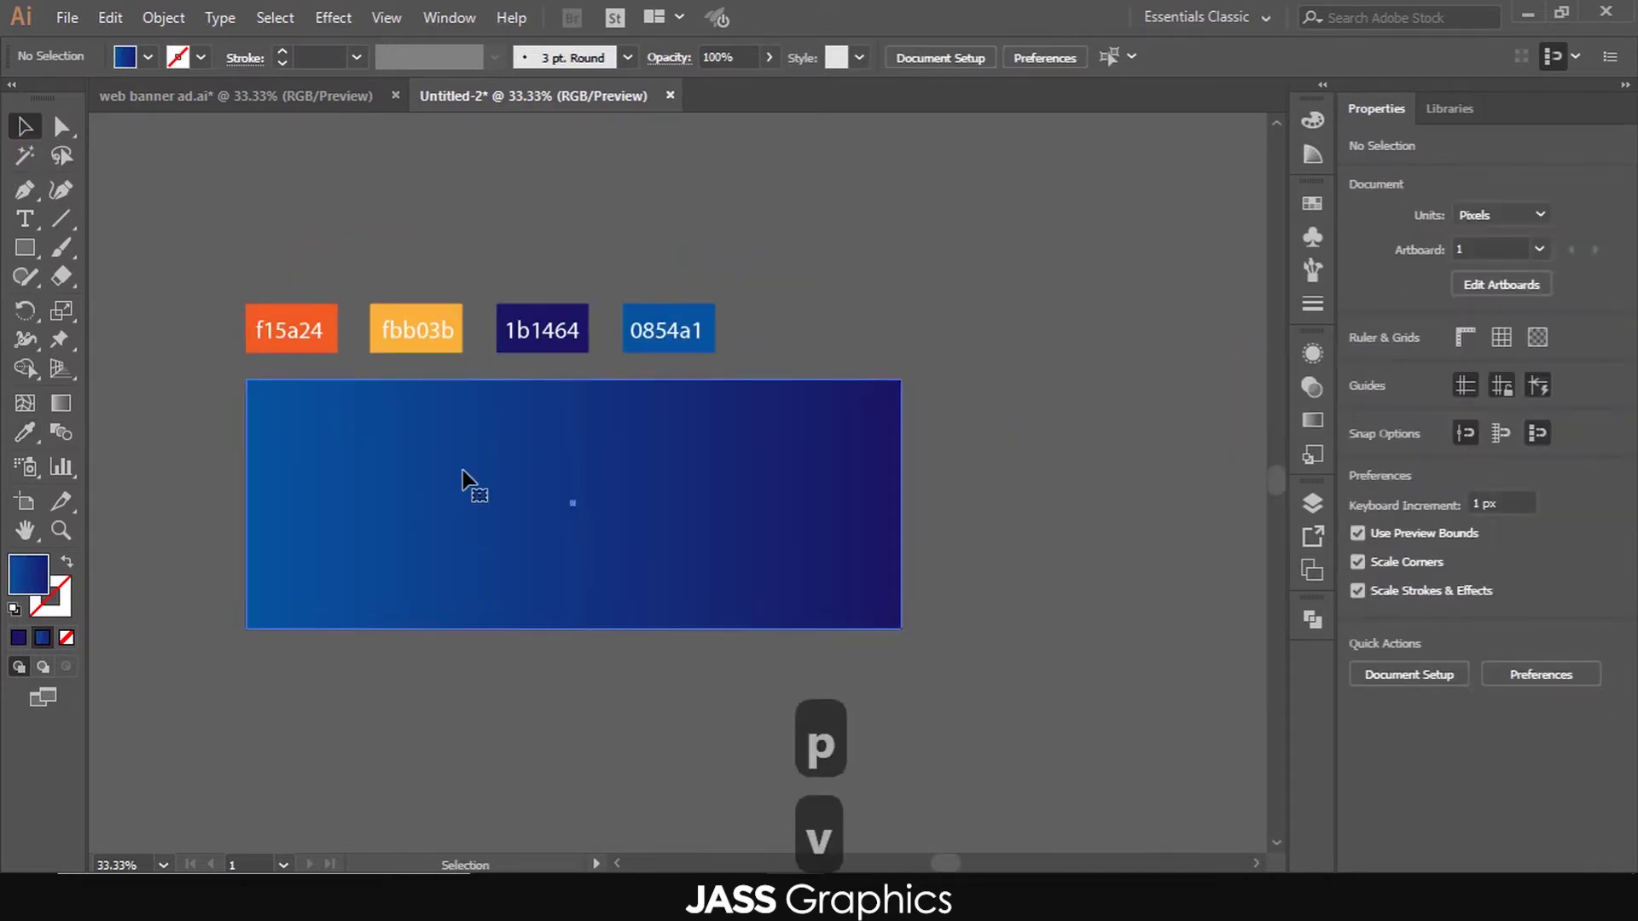
- Lock the gradient background rectangle
{"action": "left_click", "coordinate": [463, 482]}
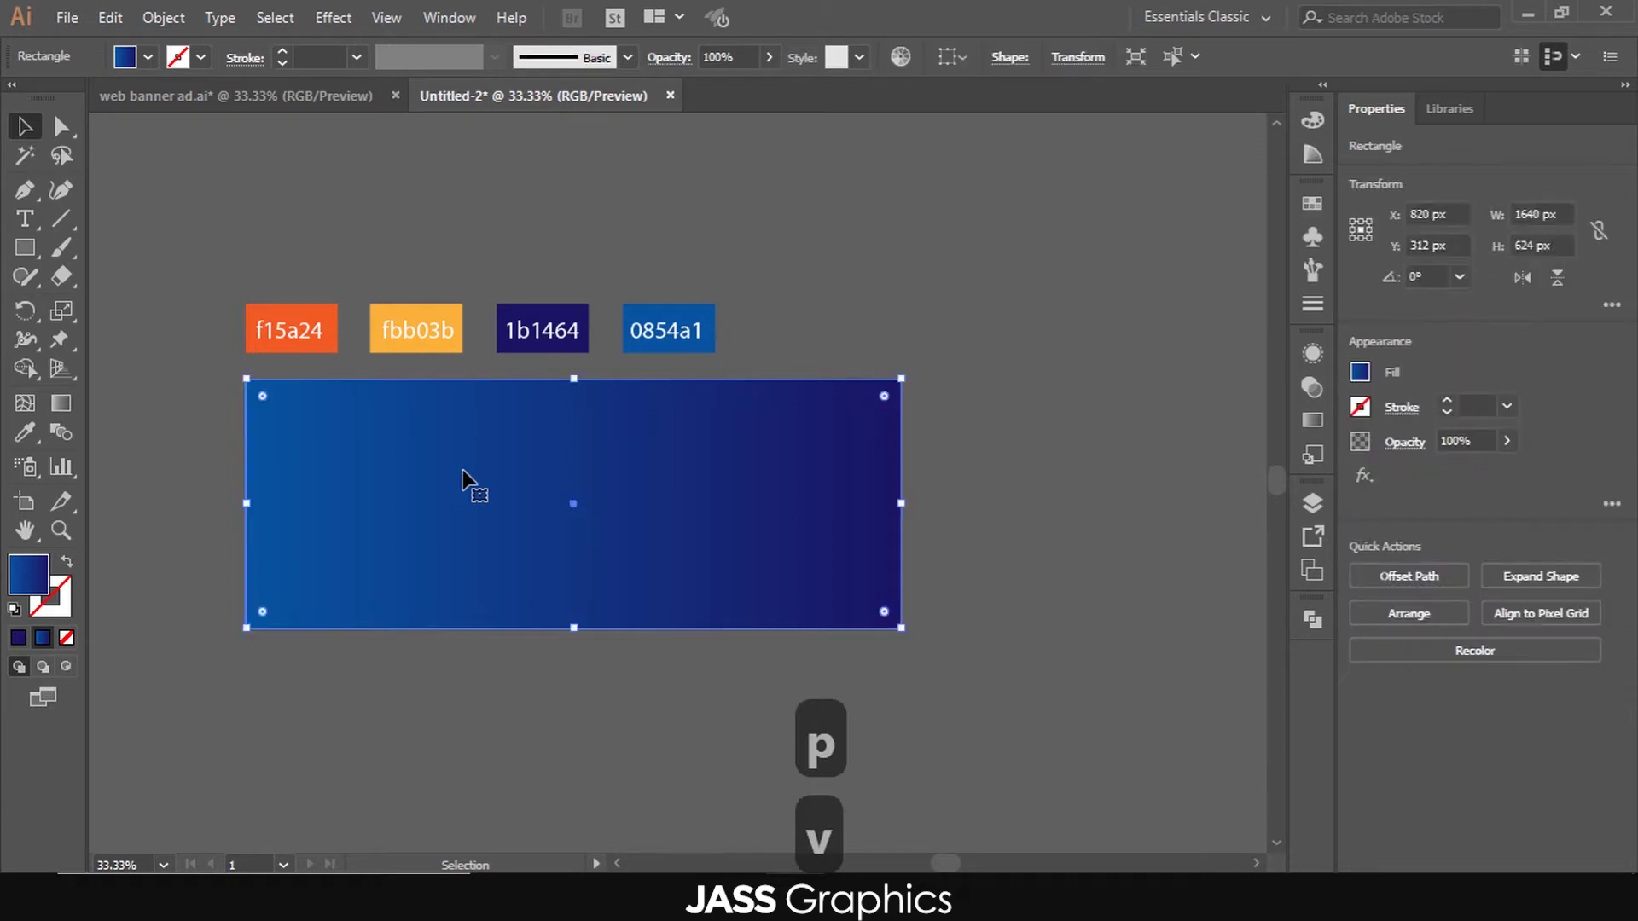
{"action": "left_click", "coordinate": [143, 50]}
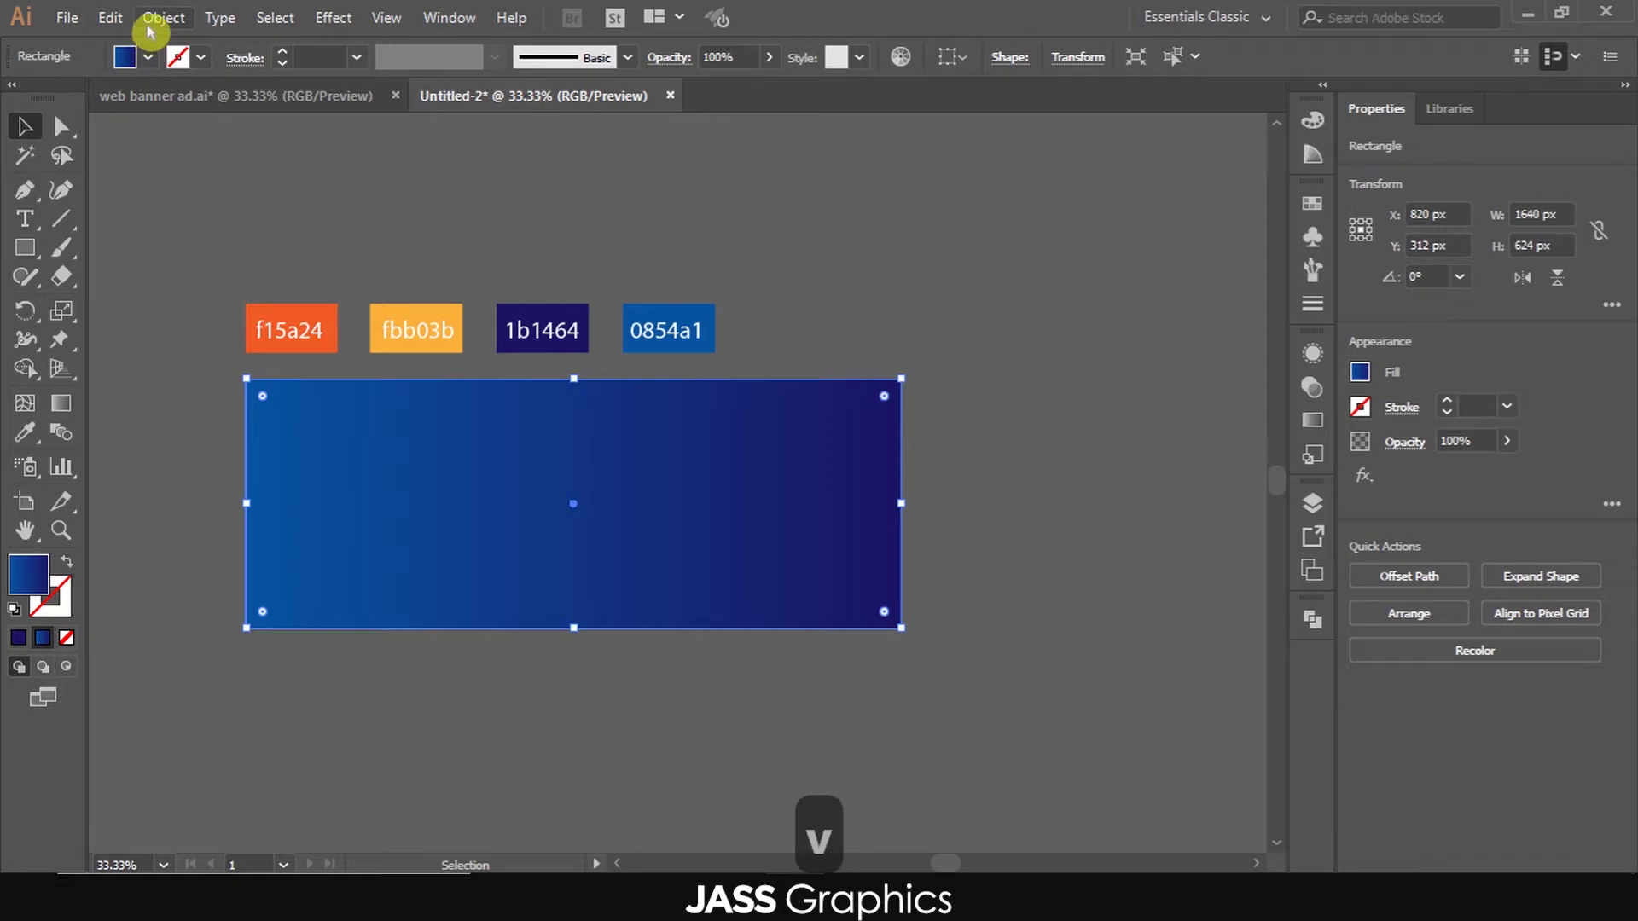
{"action": "left_click", "coordinate": [151, 32]}
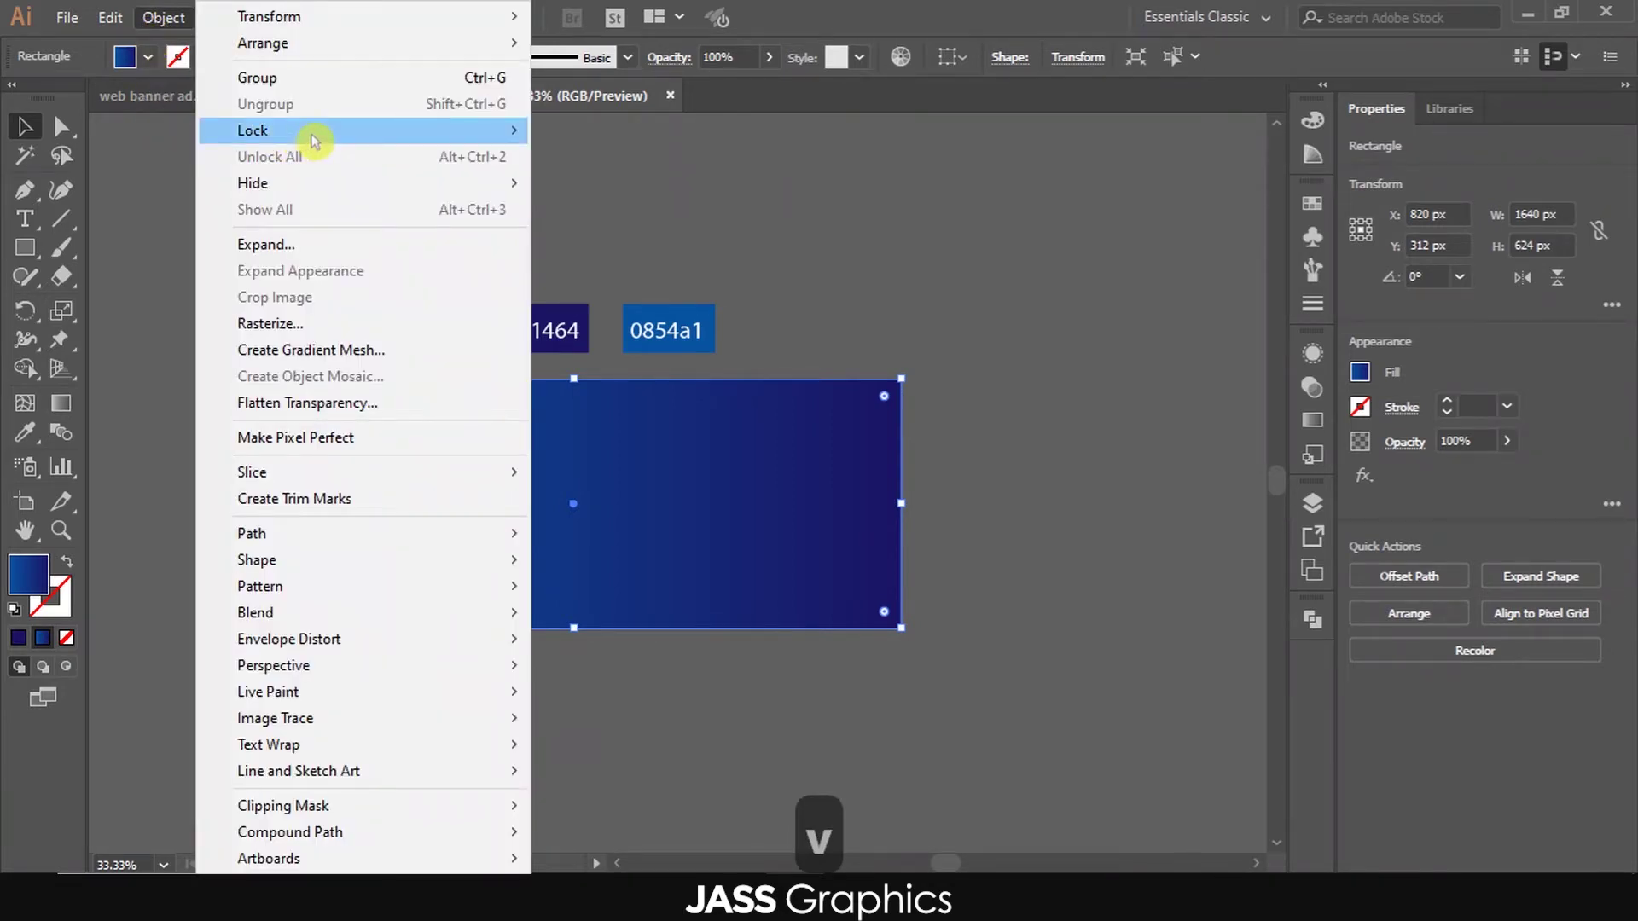
{"action": "mouse_move", "coordinate": [316, 136]}
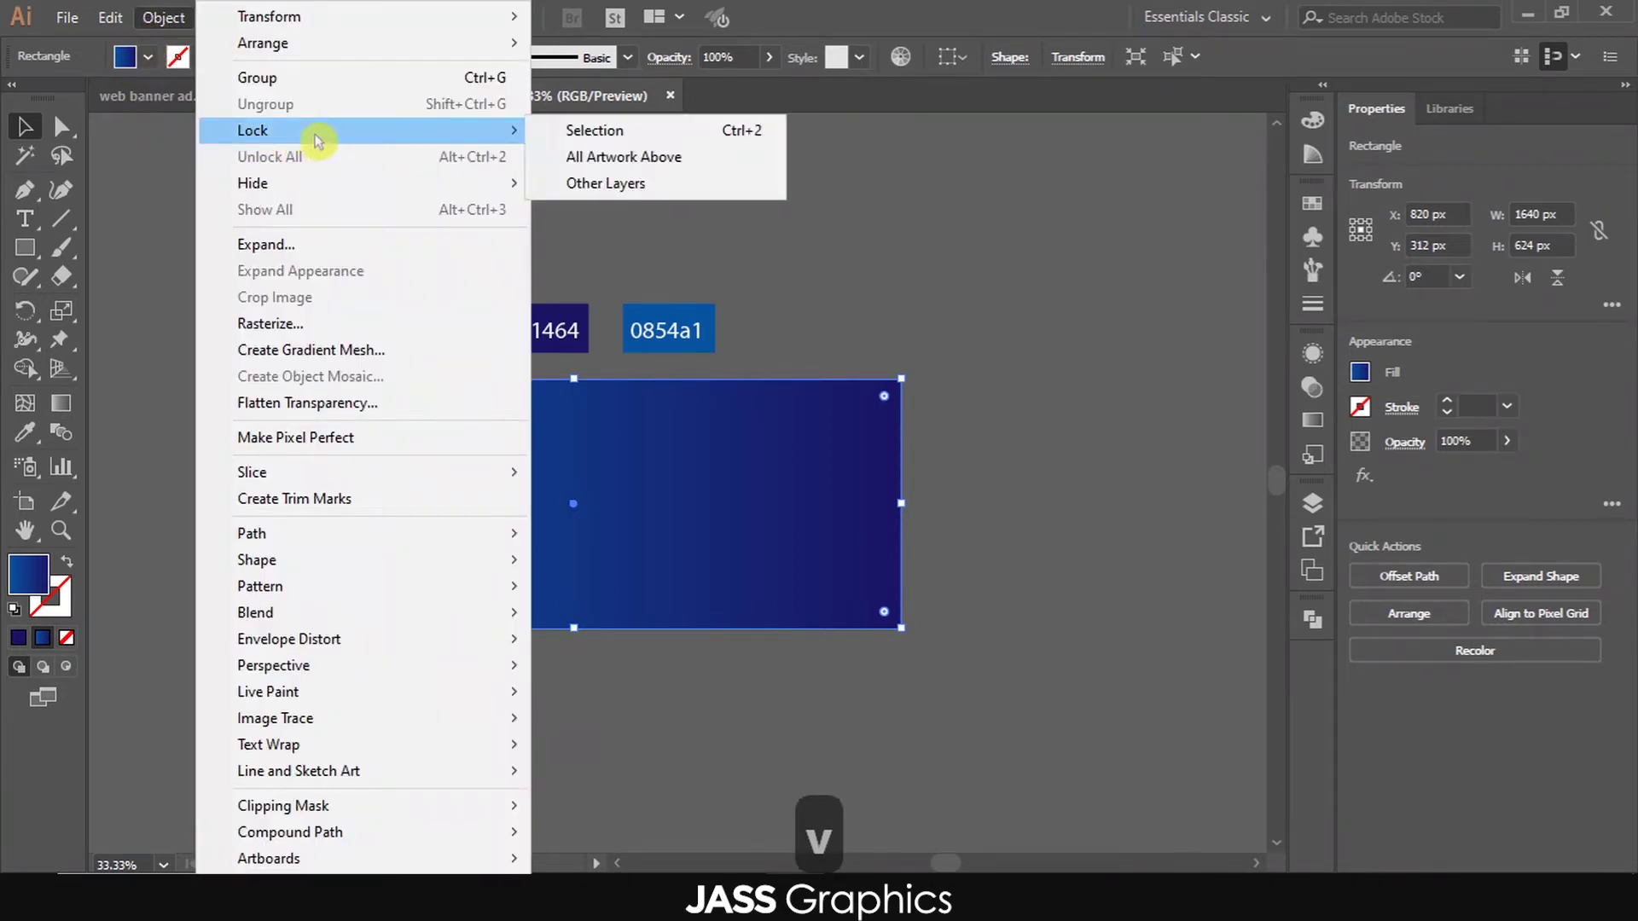
{"action": "left_click", "coordinate": [602, 131]}
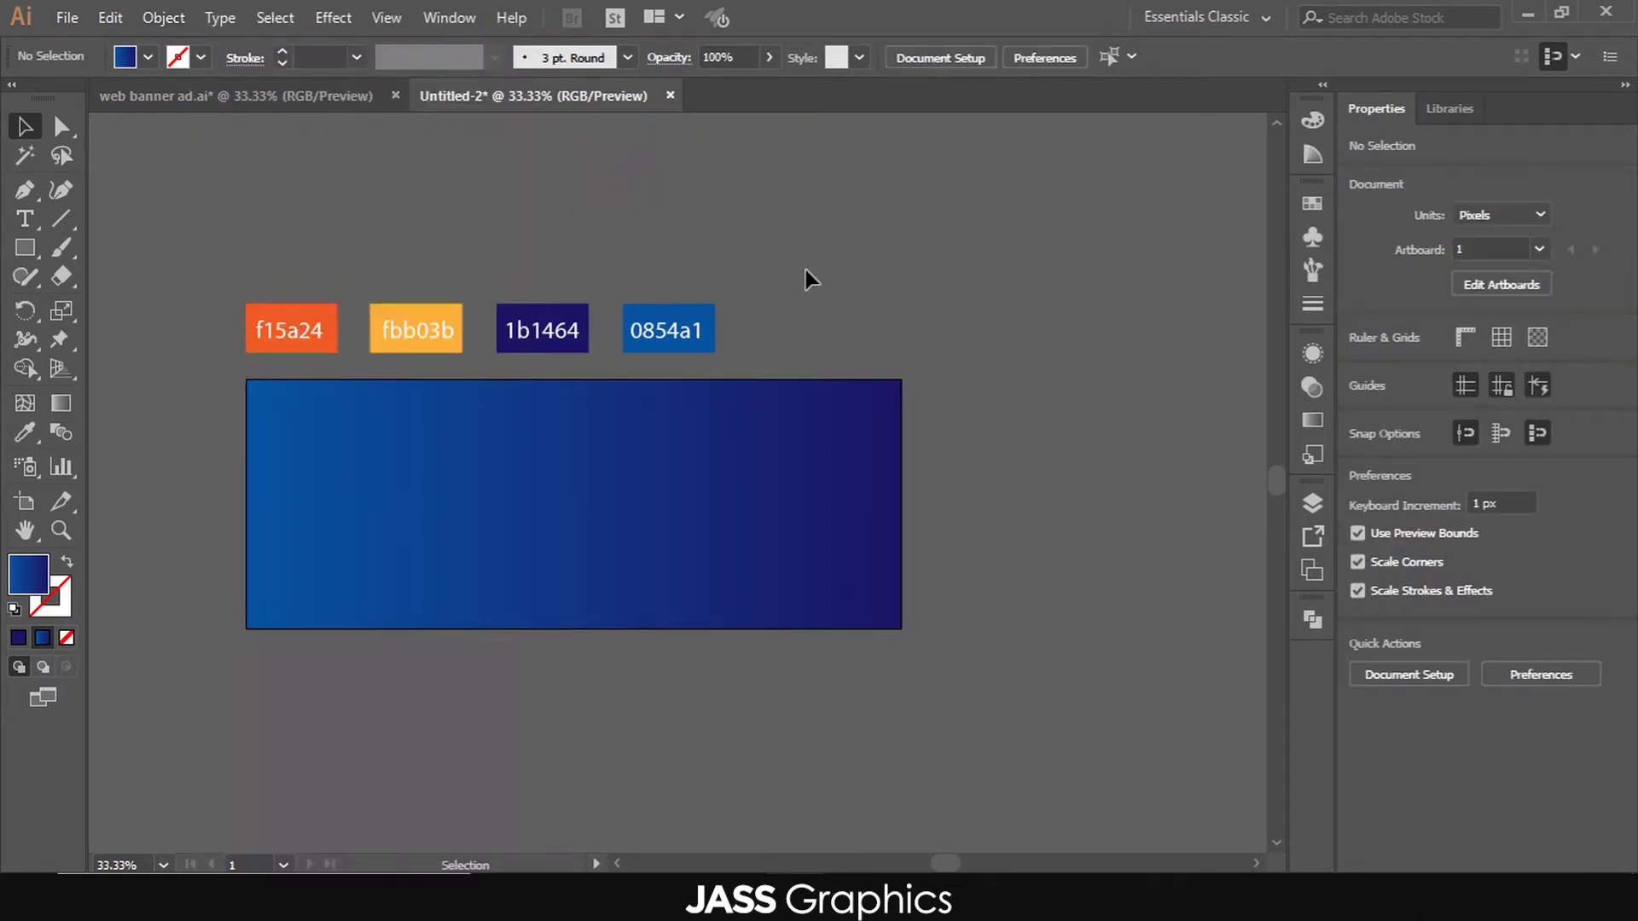
- Start a wavy ribbon with the Pen tool, curving its lower edge from beyond the banner's left side to above its top edge
{"action": "left_click", "coordinate": [25, 190]}
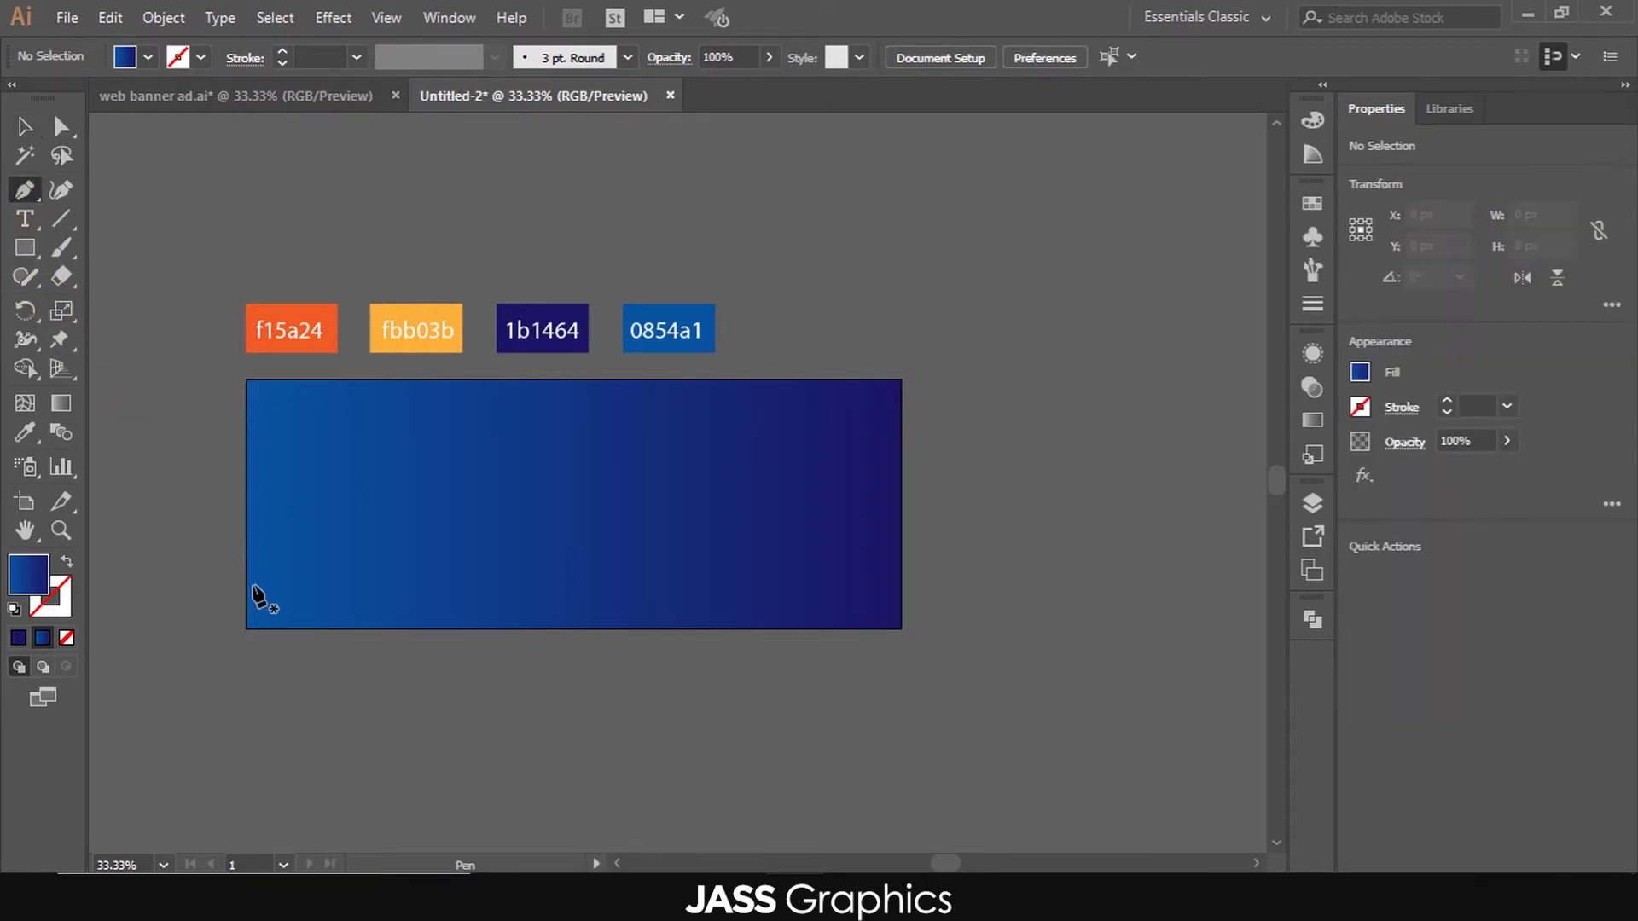
{"action": "left_click", "coordinate": [204, 567]}
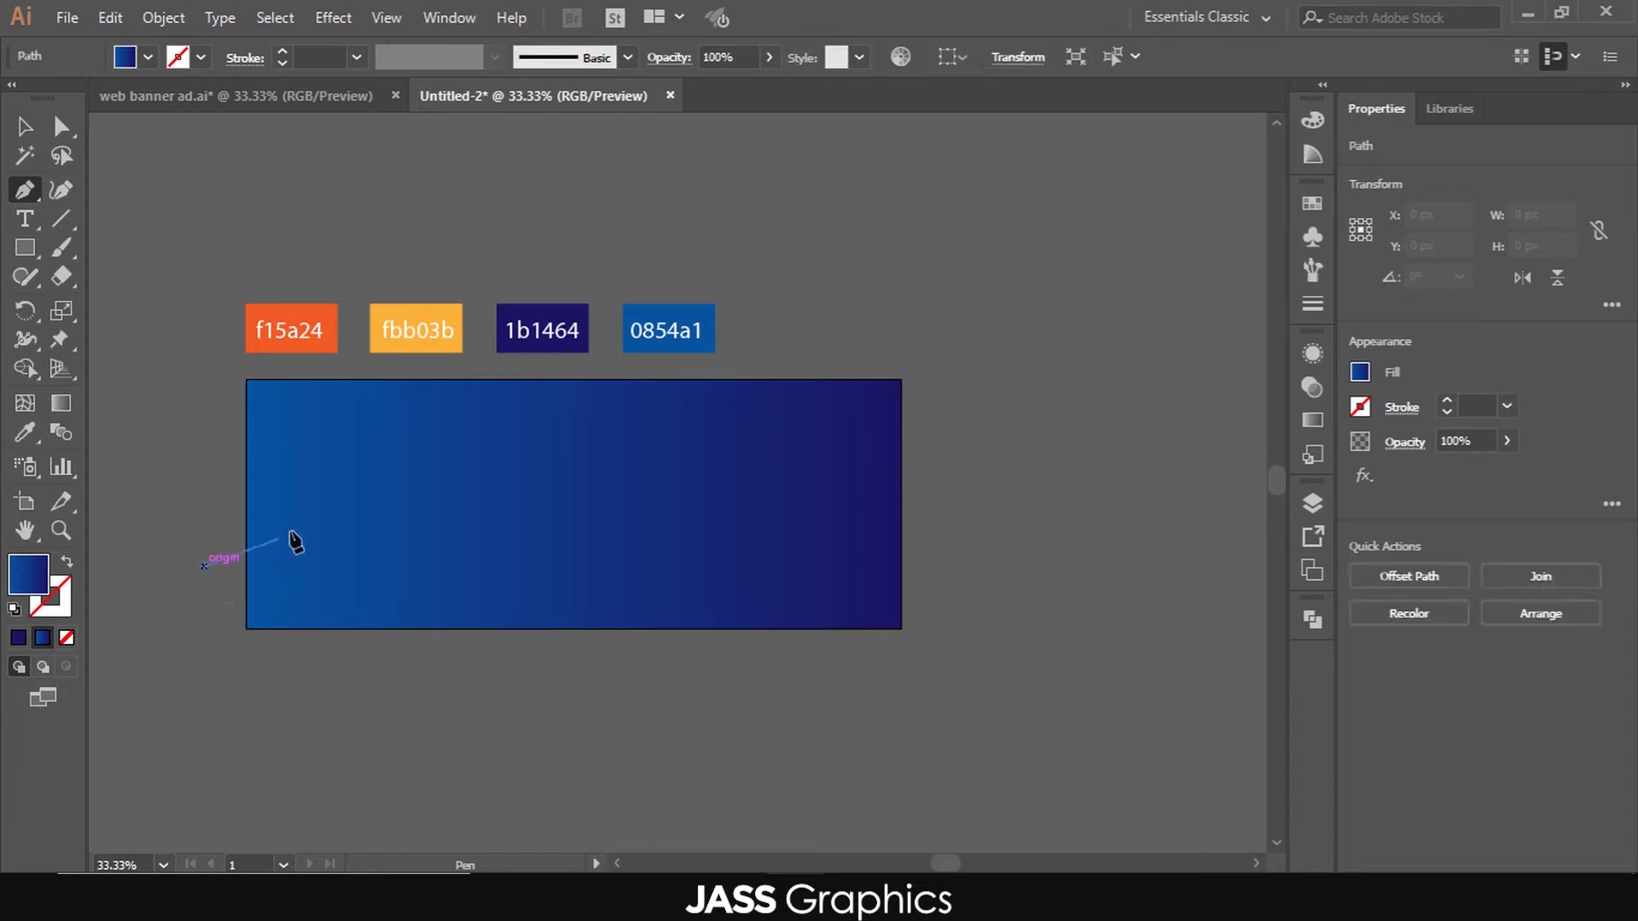
{"action": "left_click_drag", "start_coordinate": [315, 517], "coordinate": [331, 469]}
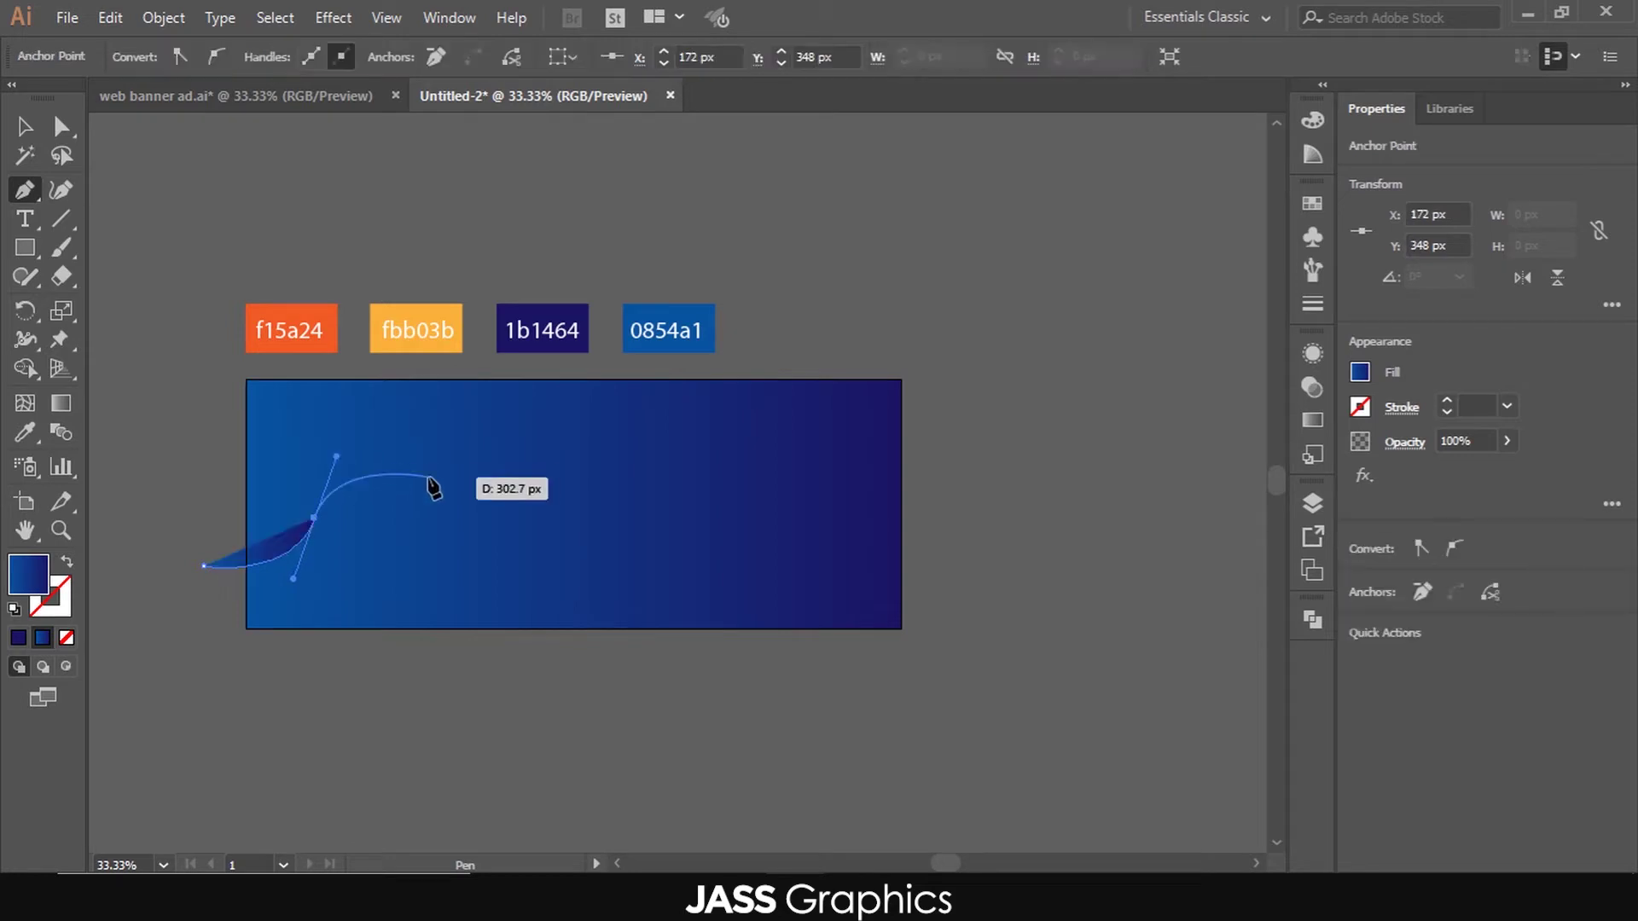
{"action": "left_click_drag", "start_coordinate": [428, 465], "coordinate": [497, 441]}
{"action": "left_click", "coordinate": [509, 367]}
{"action": "scroll", "coordinate": [398, 372], "scroll_direction": "up", "scroll_amount": 2}
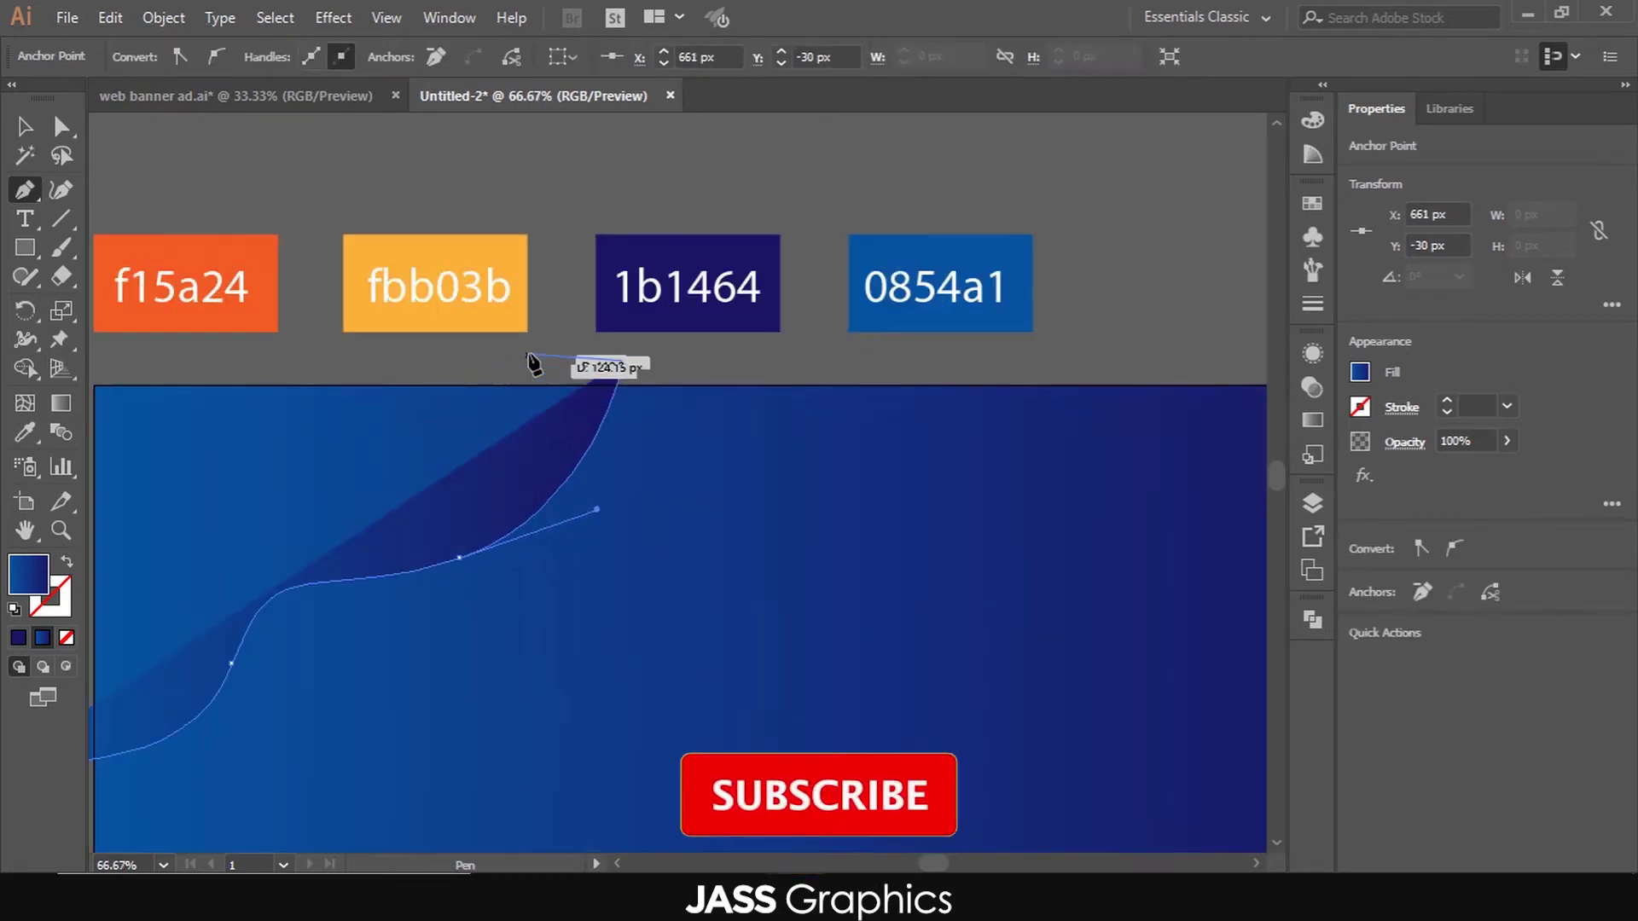
- Trace the ribbon's upper edge back down to beyond the banner's left side and close the path at its starting point
{"action": "left_click", "coordinate": [542, 362]}
{"action": "left_click_drag", "start_coordinate": [363, 521], "coordinate": [166, 514]}
{"action": "scroll", "coordinate": [525, 570], "scroll_direction": "down", "scroll_amount": 3}
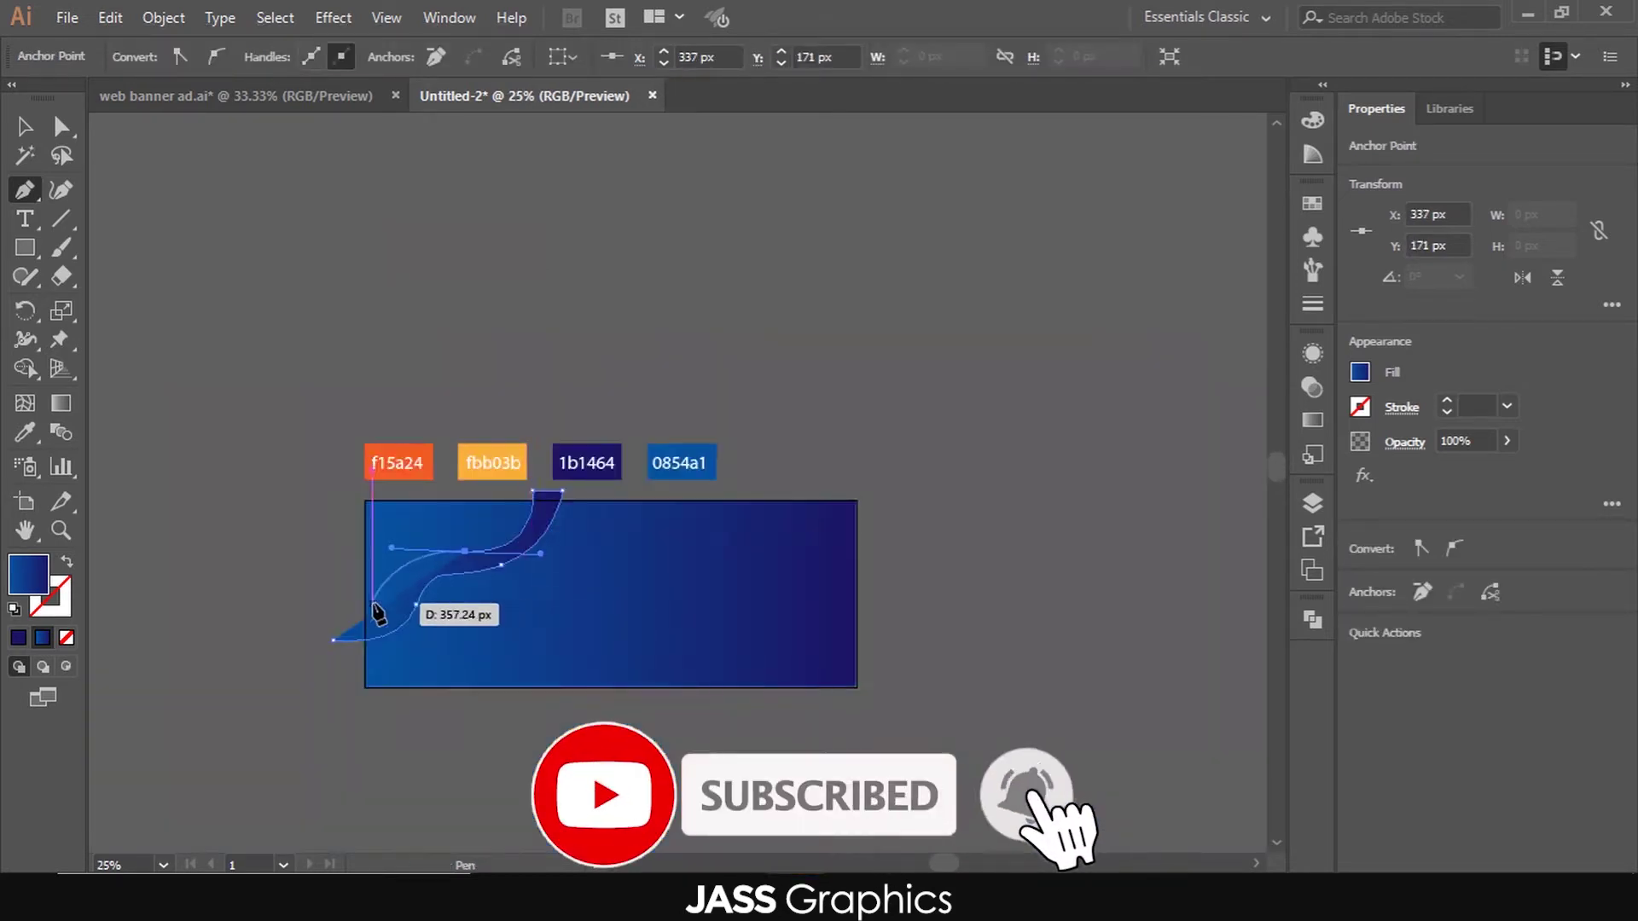
{"action": "scroll", "coordinate": [358, 619], "scroll_direction": "up", "scroll_amount": 2}
{"action": "left_click_drag", "start_coordinate": [423, 476], "coordinate": [535, 477]}
{"action": "mouse_move", "coordinate": [450, 584]}
{"action": "left_mouse_down"}
{"action": "mouse_move", "coordinate": [457, 651]}
{"action": "mouse_move", "coordinate": [453, 613]}
{"action": "left_mouse_up"}
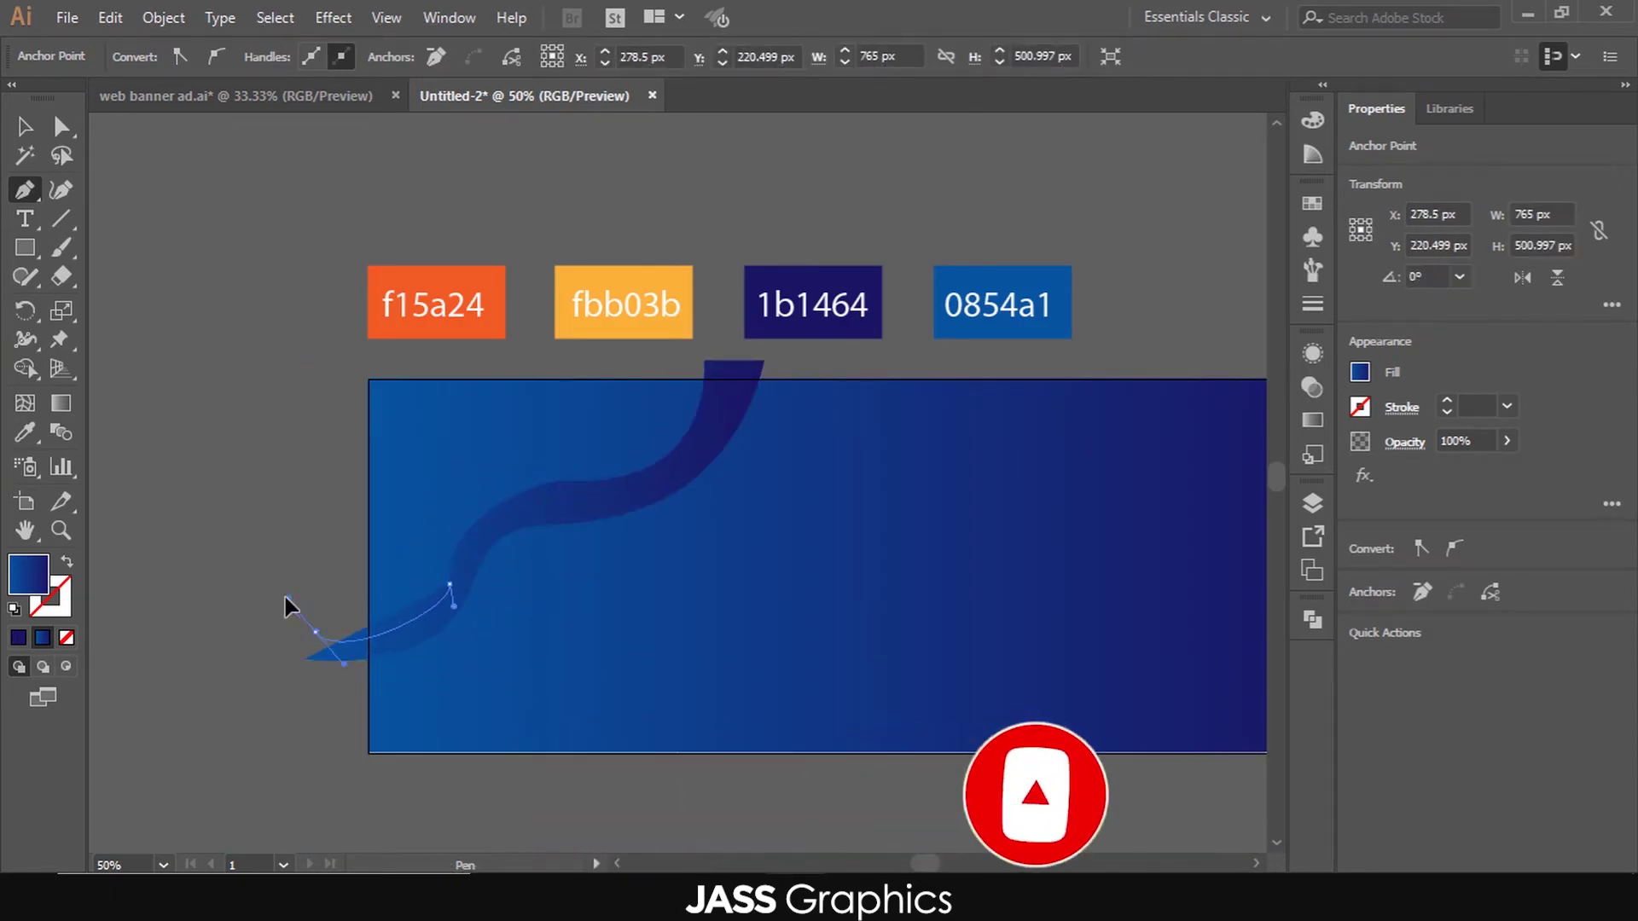
{"action": "left_click", "coordinate": [307, 661]}
- Enlarge the ribbon to about 876 × 643 px and shift it slightly up and to the right
{"action": "key", "text": "v"}
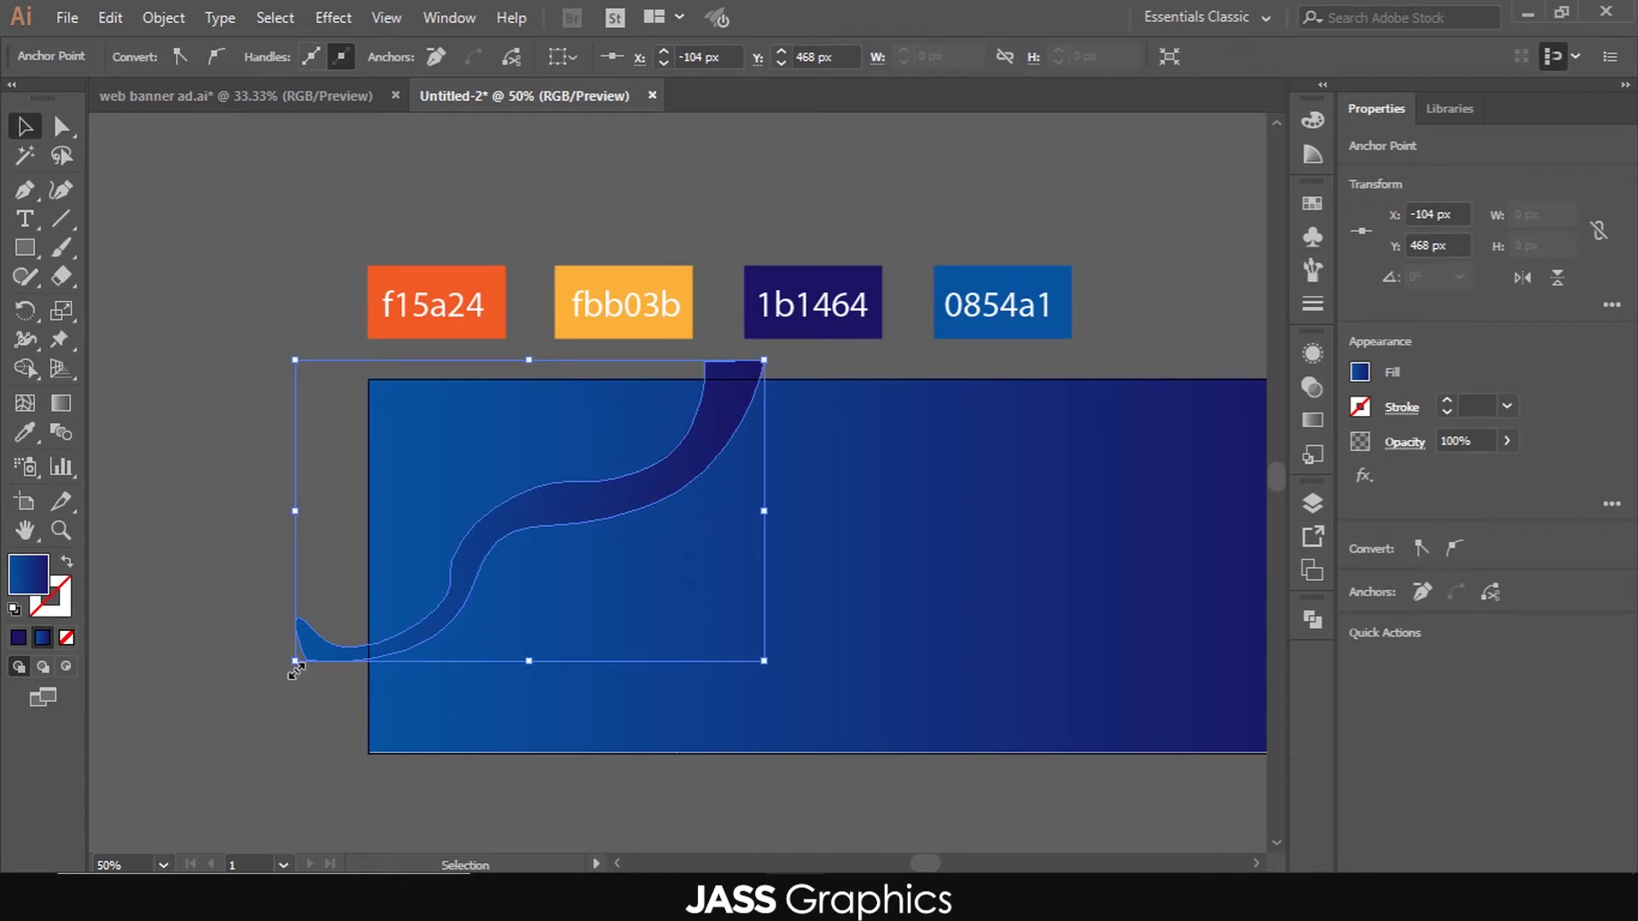
{"action": "left_click_drag", "start_coordinate": [295, 661], "coordinate": [240, 749]}
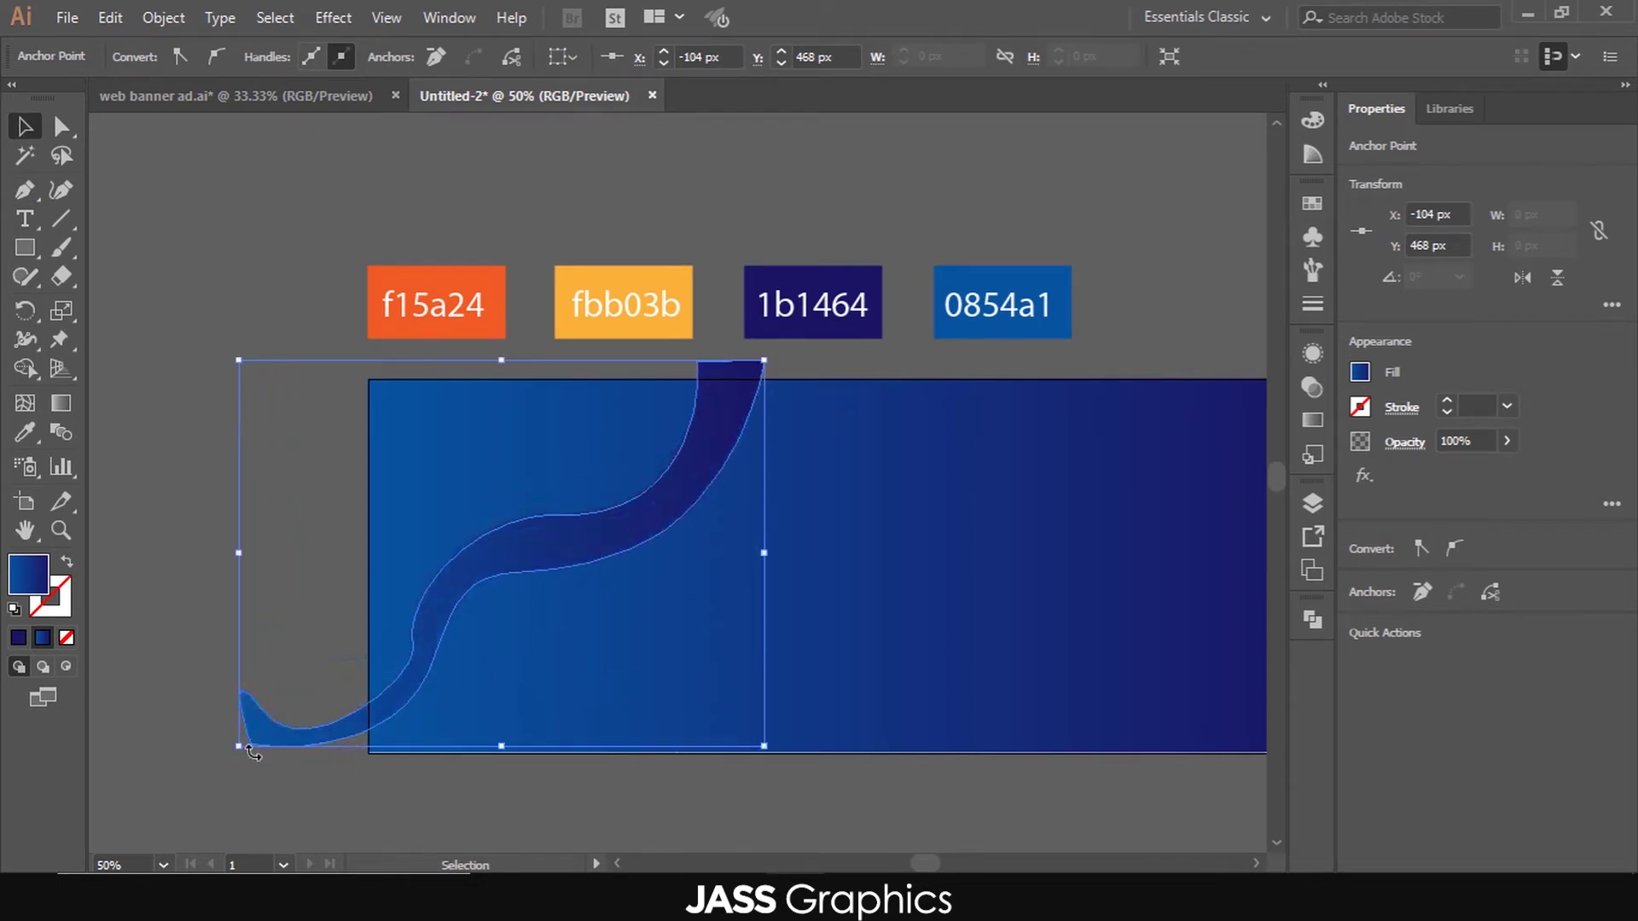
{"action": "left_click_drag", "start_coordinate": [680, 512], "coordinate": [698, 495]}
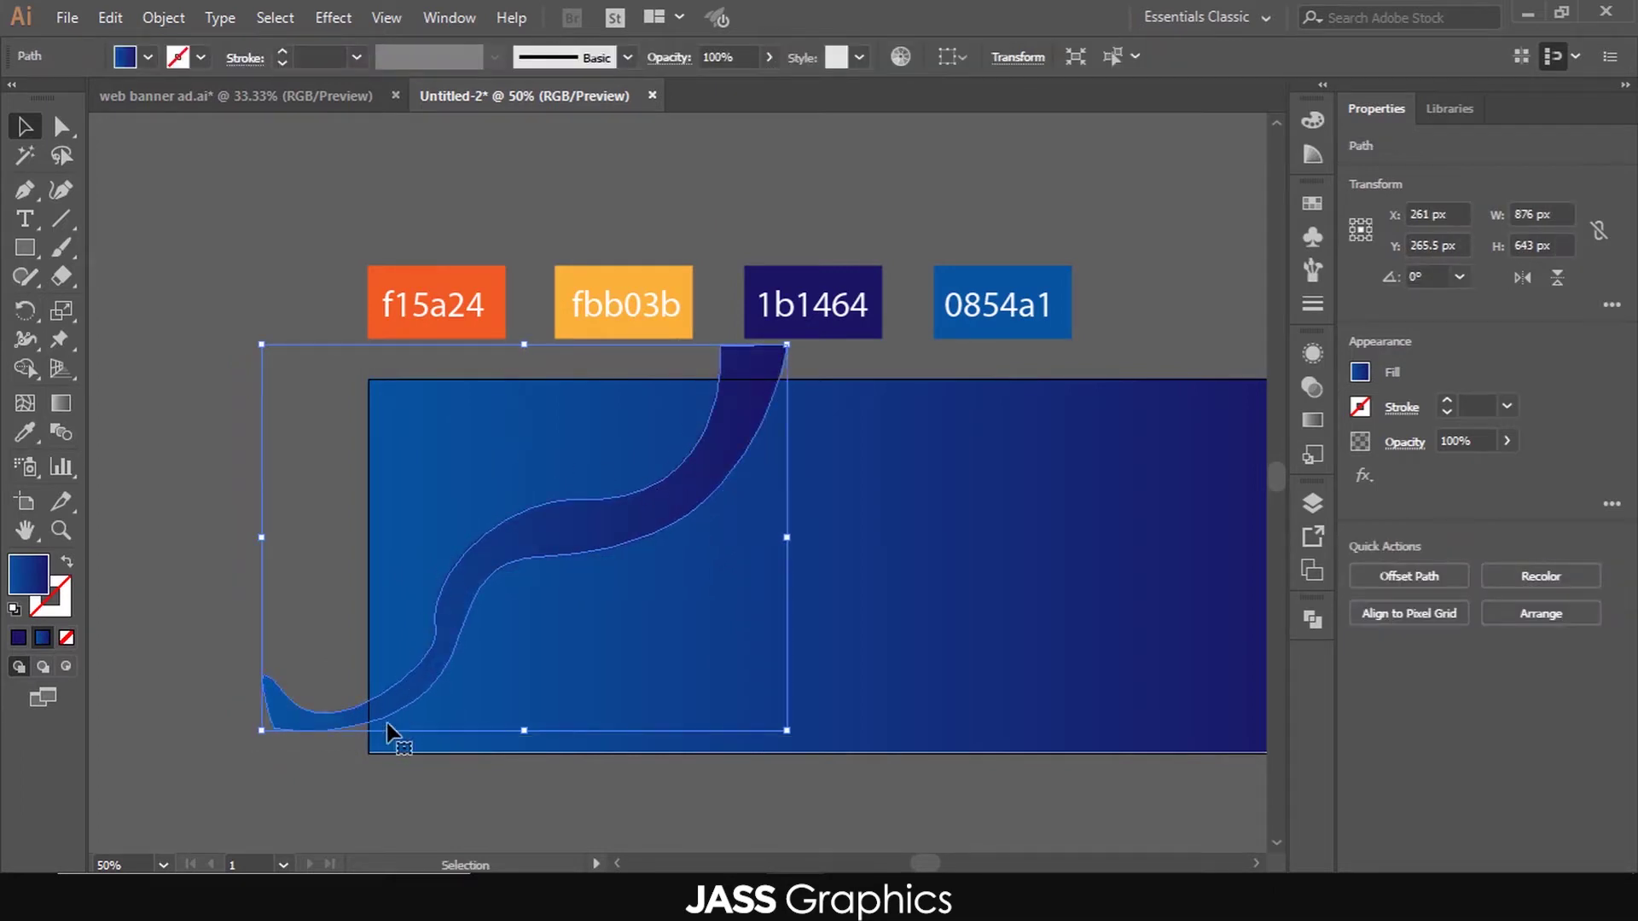
- Move the anchor at the ribbon's lower upper-edge bend to about X 95 px, Y 415 px and adjust its handles to smooth the curve
{"action": "key", "text": "a"}
{"action": "left_click", "coordinate": [438, 636]}
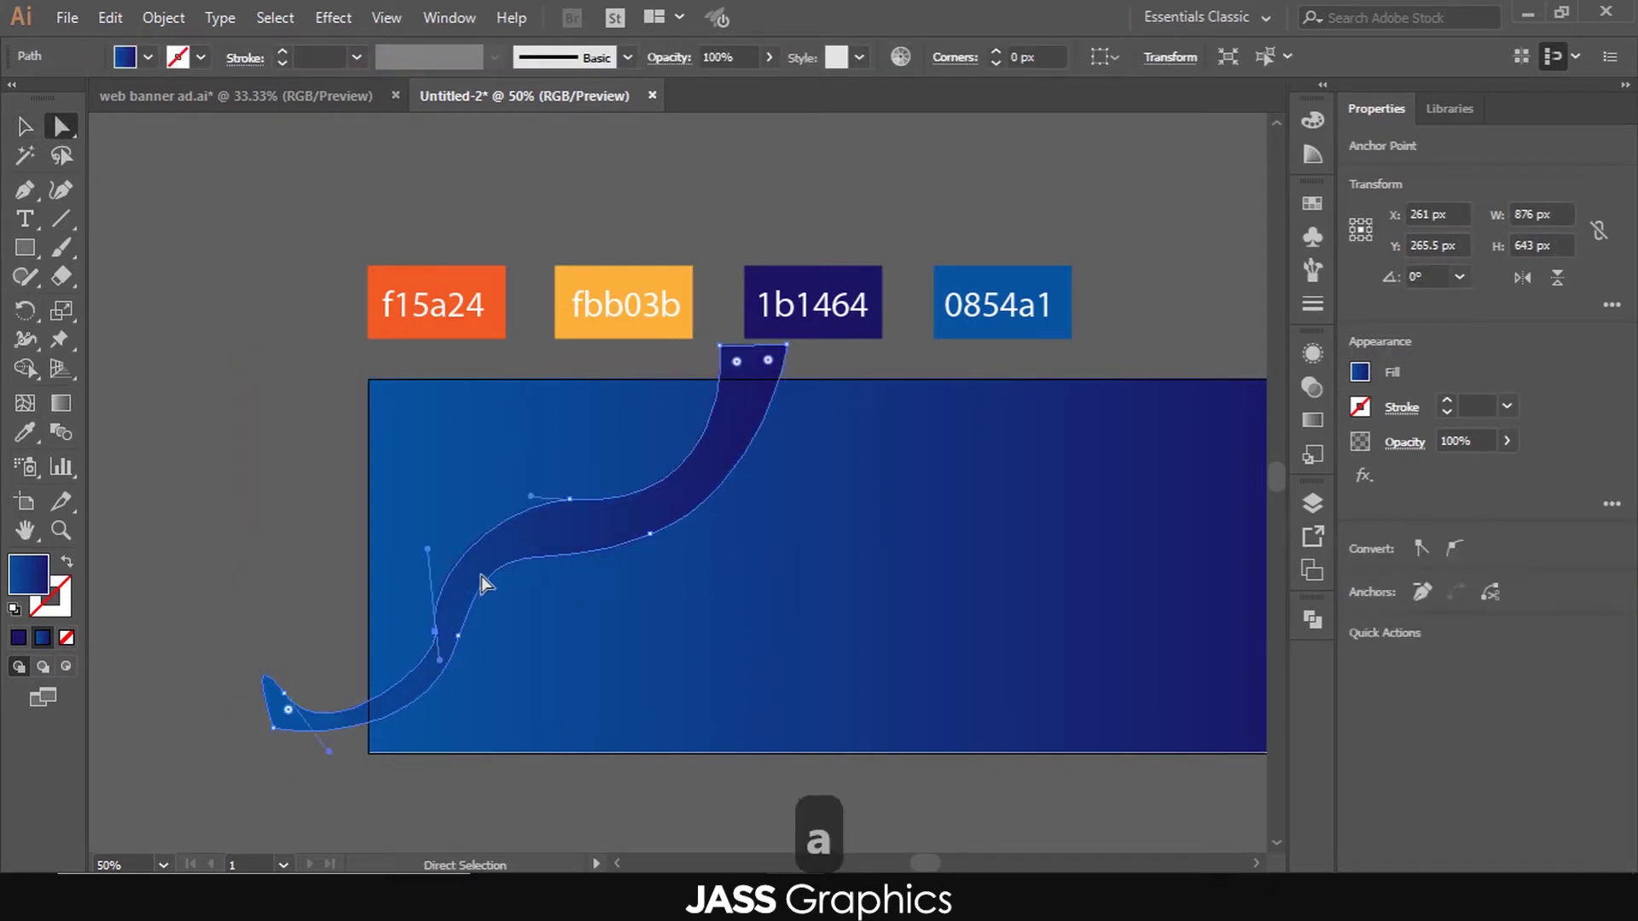
{"action": "scroll", "coordinate": [439, 666], "scroll_direction": "down", "scroll_amount": 1}
{"action": "scroll", "coordinate": [439, 666], "scroll_direction": "up", "scroll_amount": 4}
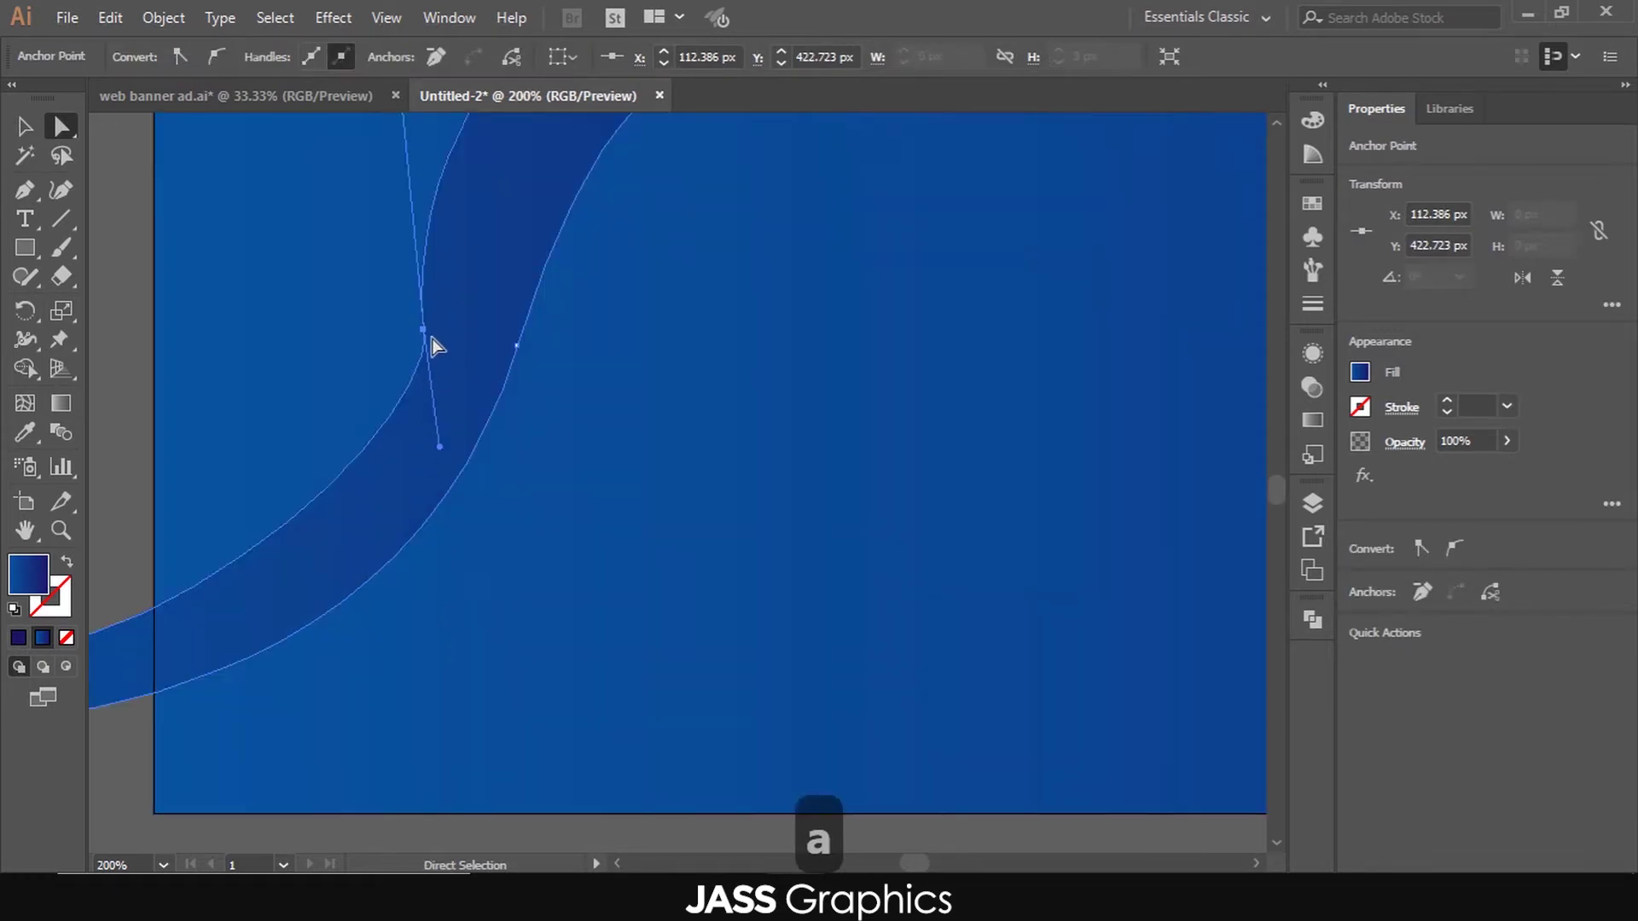
{"action": "left_click_drag", "start_coordinate": [427, 336], "coordinate": [393, 323]}
{"action": "scroll", "coordinate": [402, 725], "scroll_direction": "down", "scroll_amount": 2}
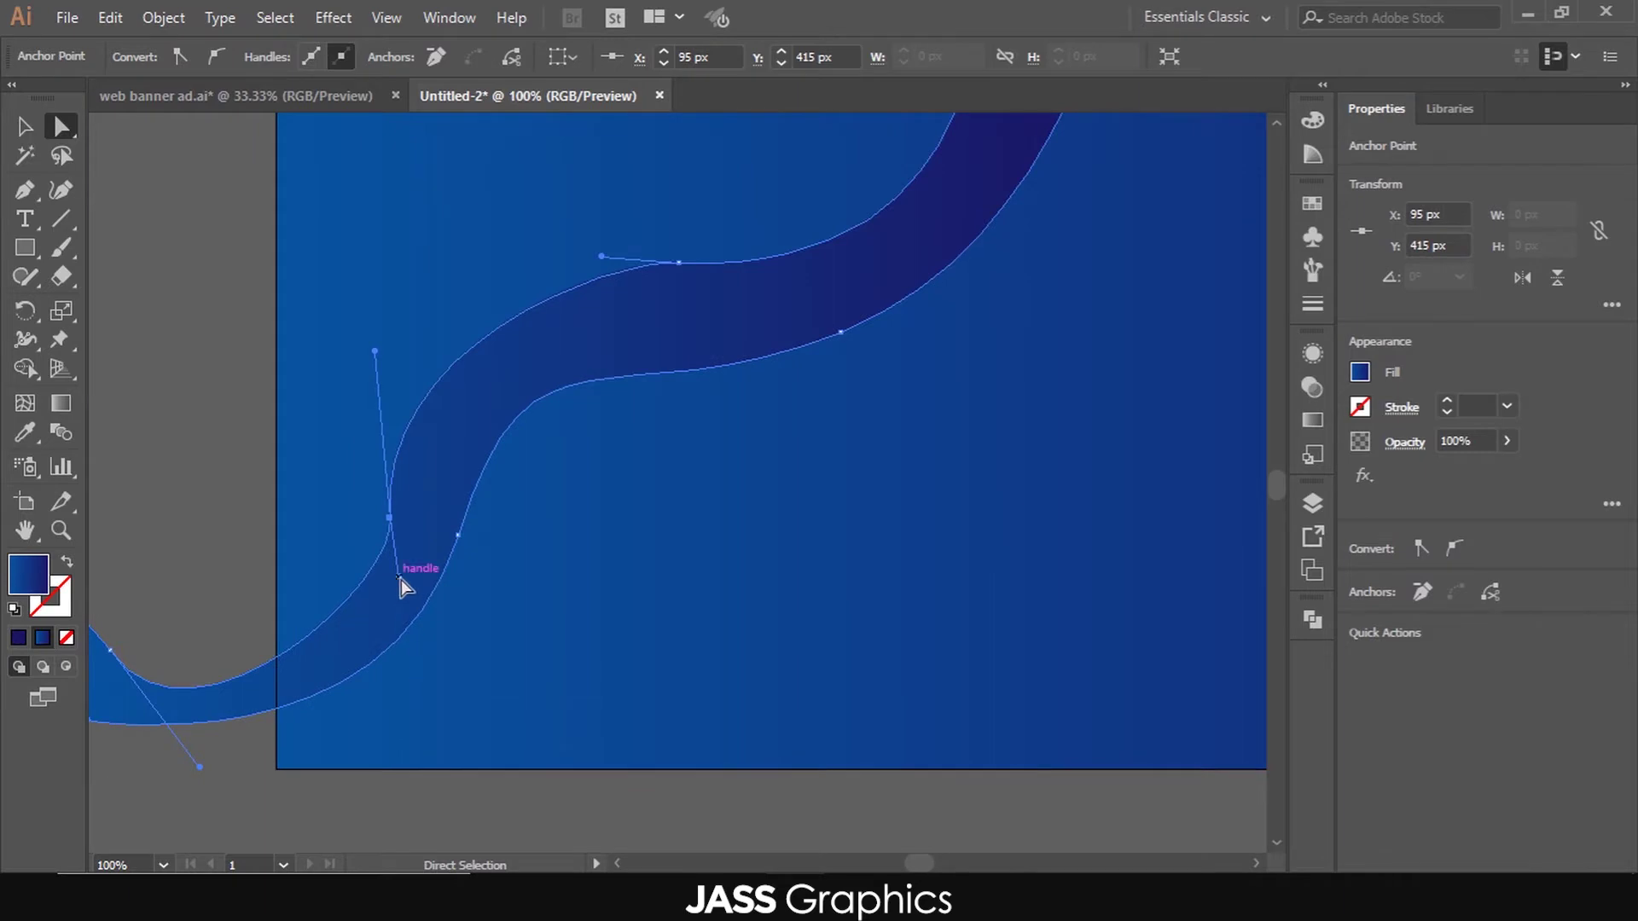
{"action": "left_click_drag", "start_coordinate": [400, 579], "coordinate": [405, 614]}
{"action": "left_click", "coordinate": [391, 536]}
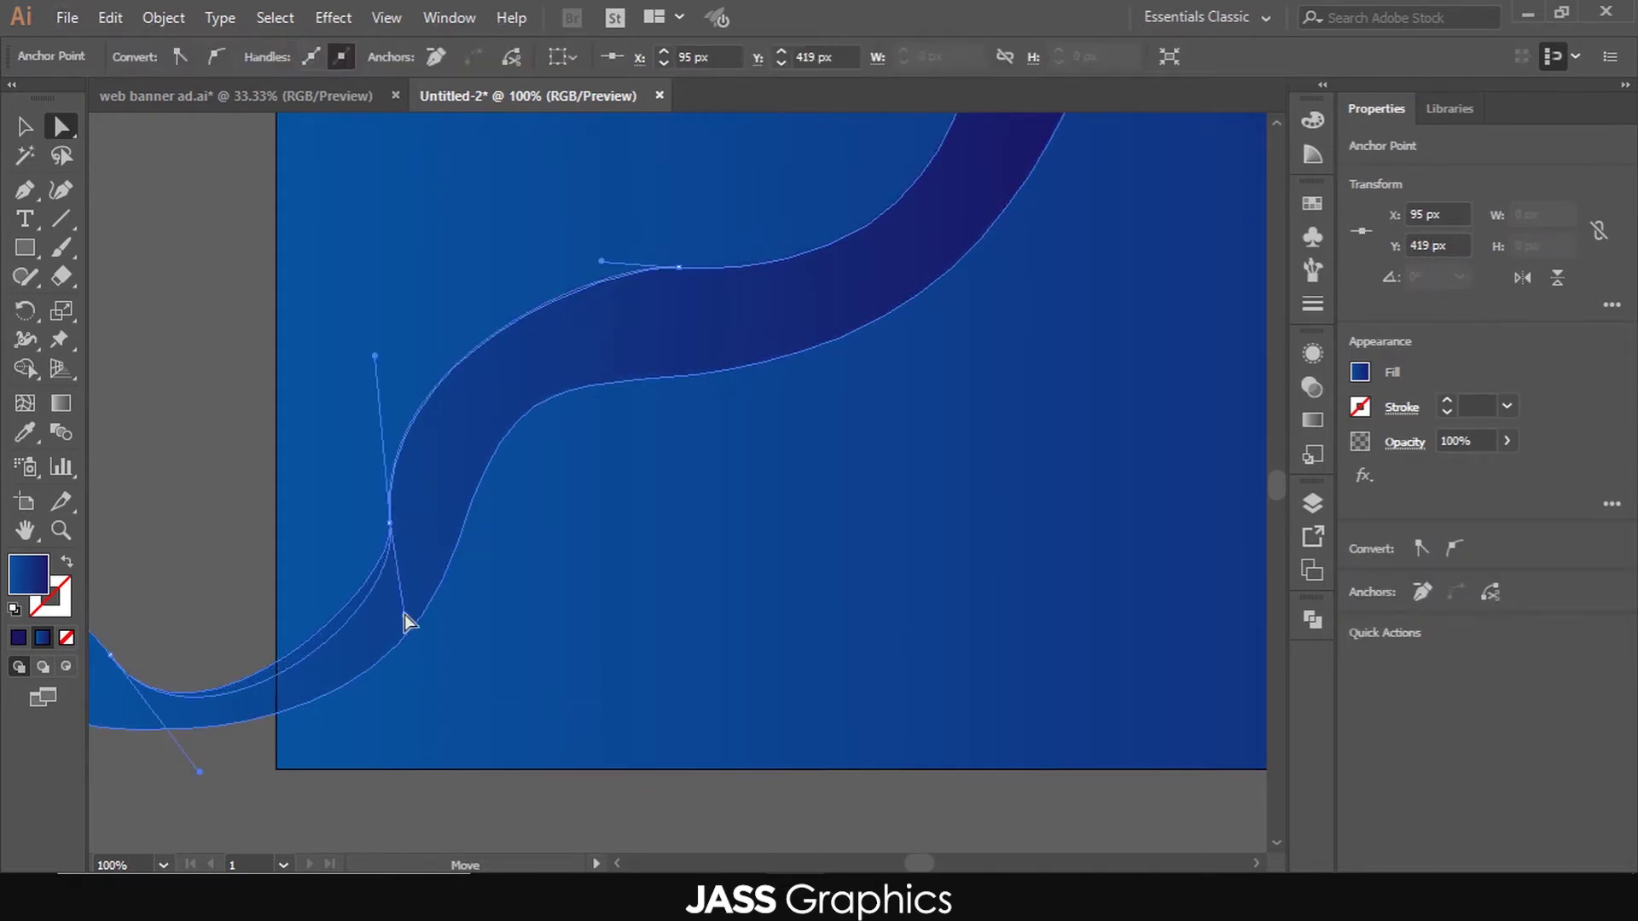
{"action": "left_click_drag", "start_coordinate": [379, 359], "coordinate": [371, 431]}
{"action": "scroll", "coordinate": [475, 622], "scroll_direction": "down", "scroll_amount": 3}
{"action": "left_click", "coordinate": [336, 464]}
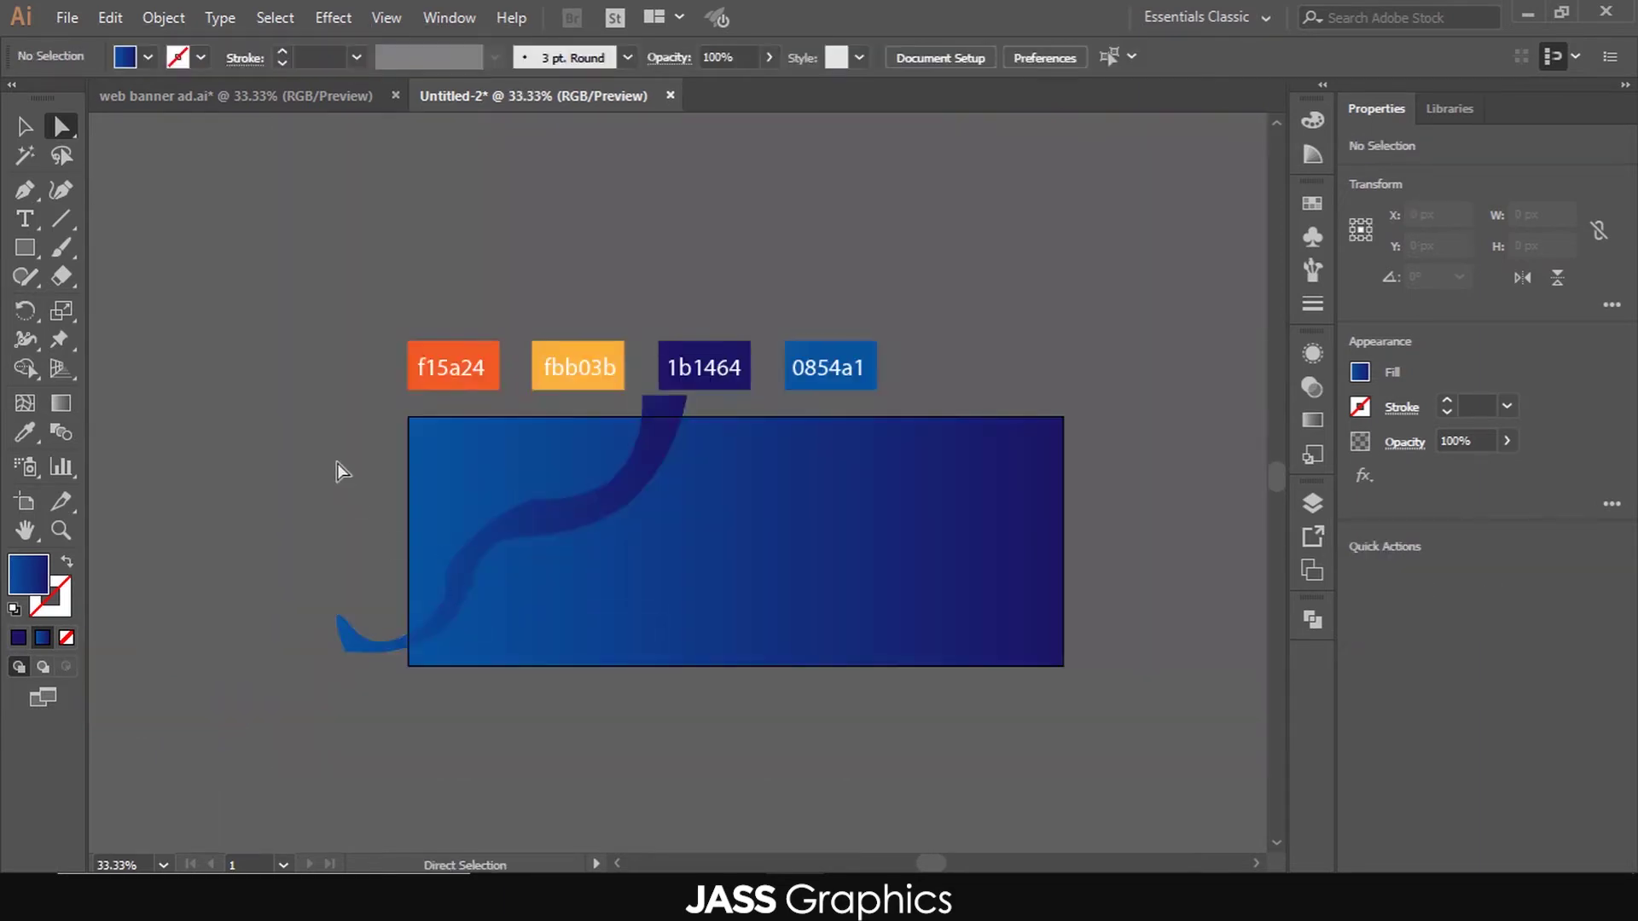
- Sample the f15a24 orange swatch for the 100% stop of the ribbon's gradient
{"action": "left_click", "coordinate": [591, 511]}
{"action": "double_click", "coordinate": [61, 403]}
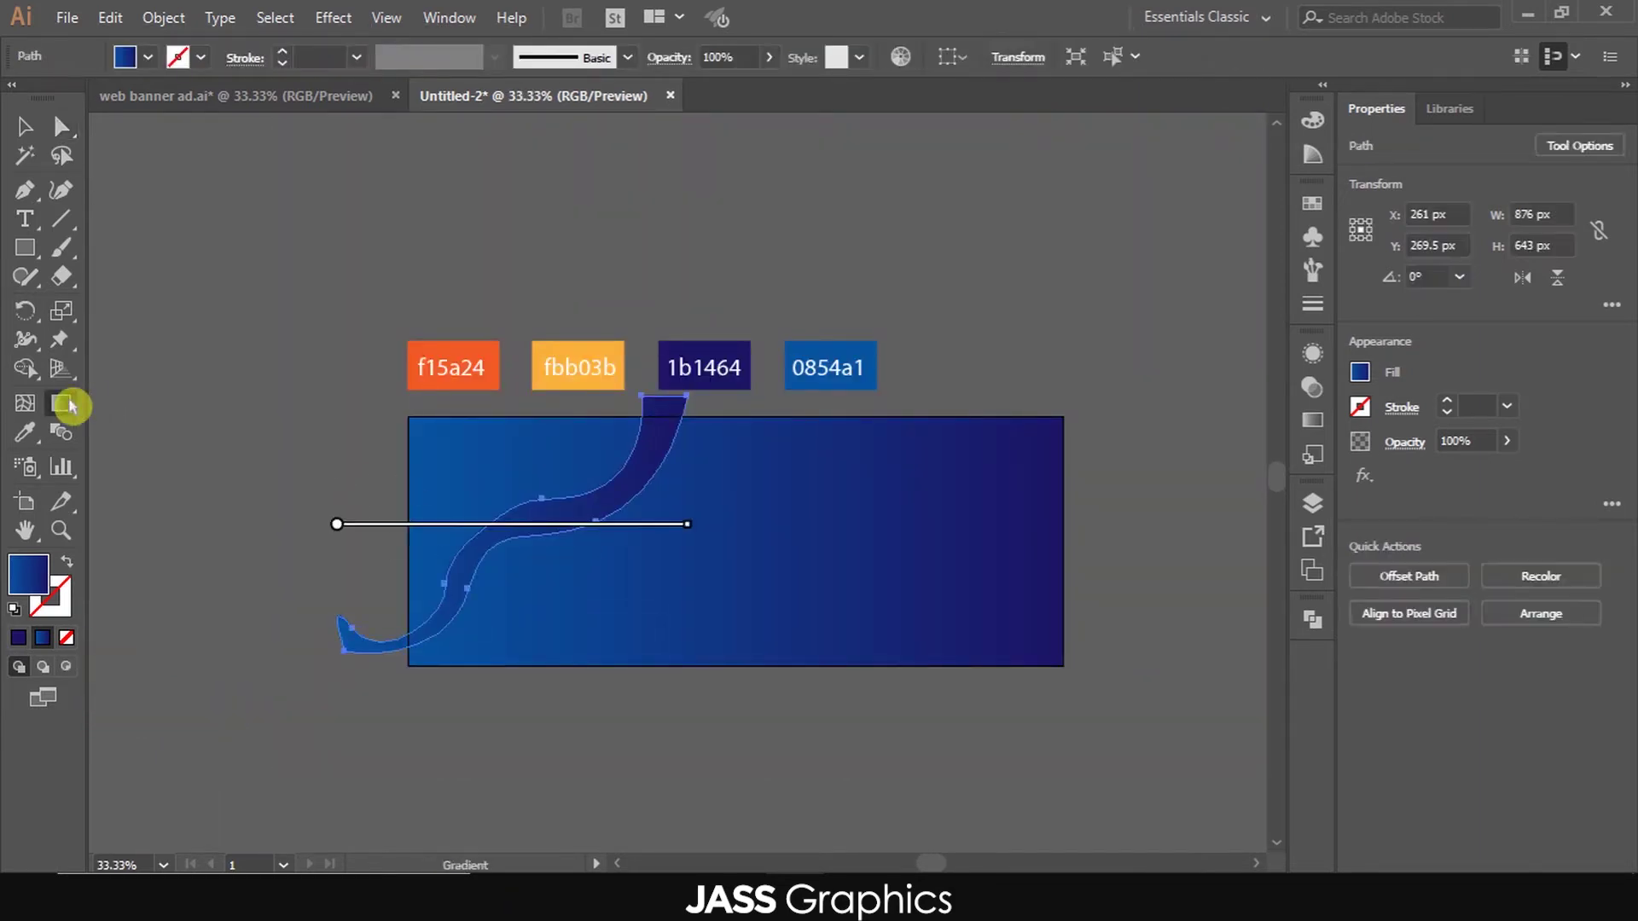
{"action": "left_click", "coordinate": [1242, 535]}
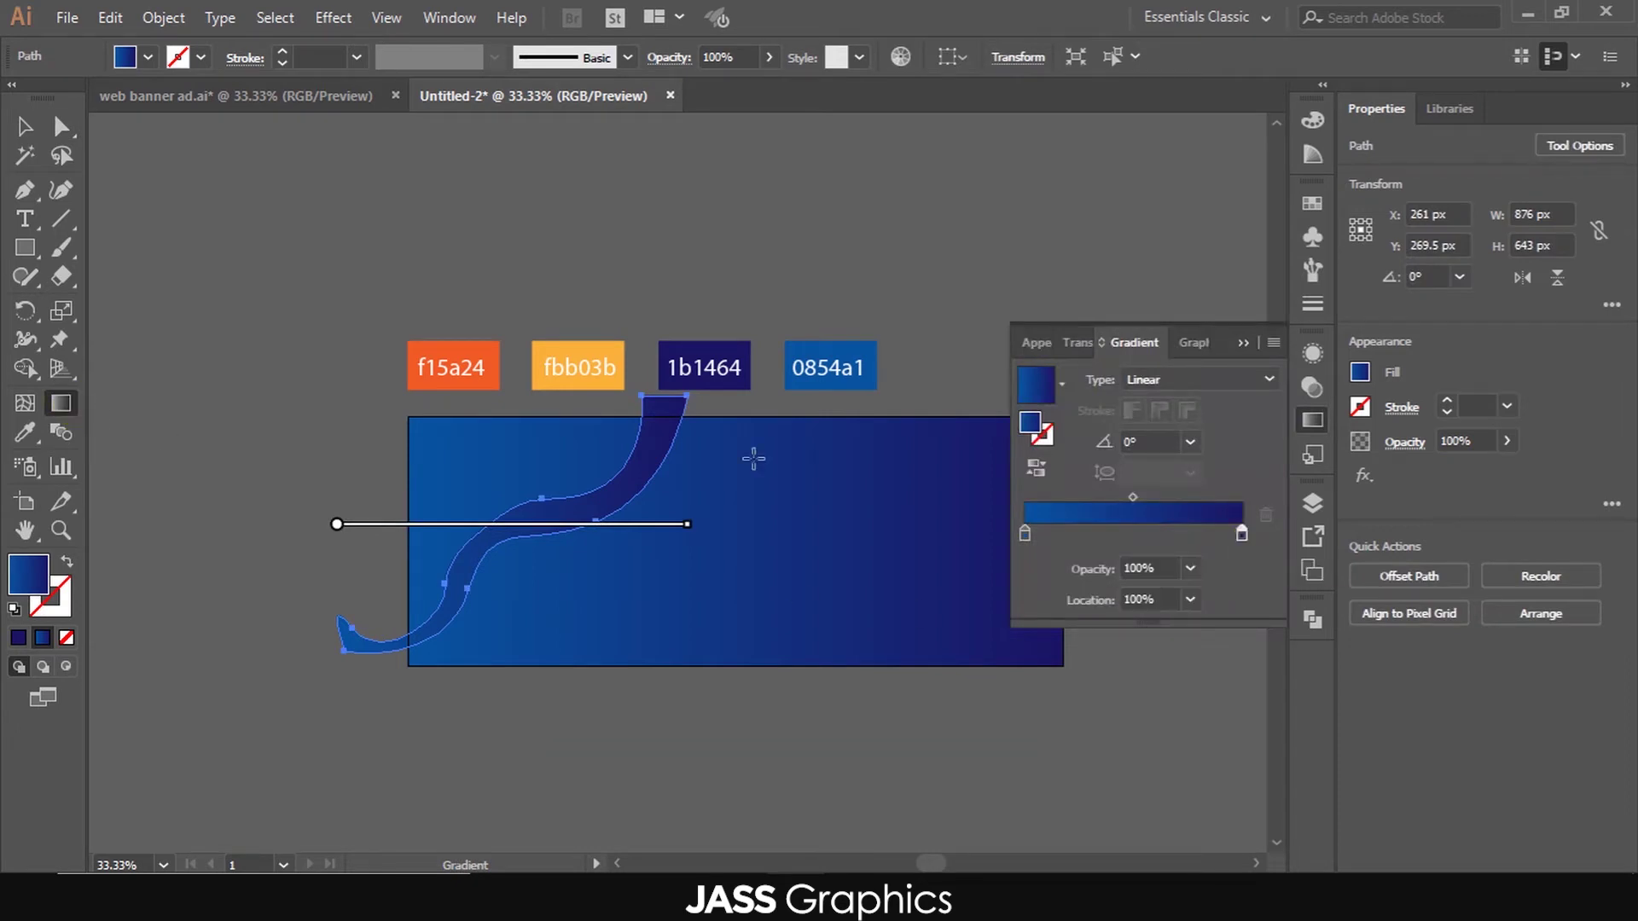
{"action": "left_click", "coordinate": [22, 433]}
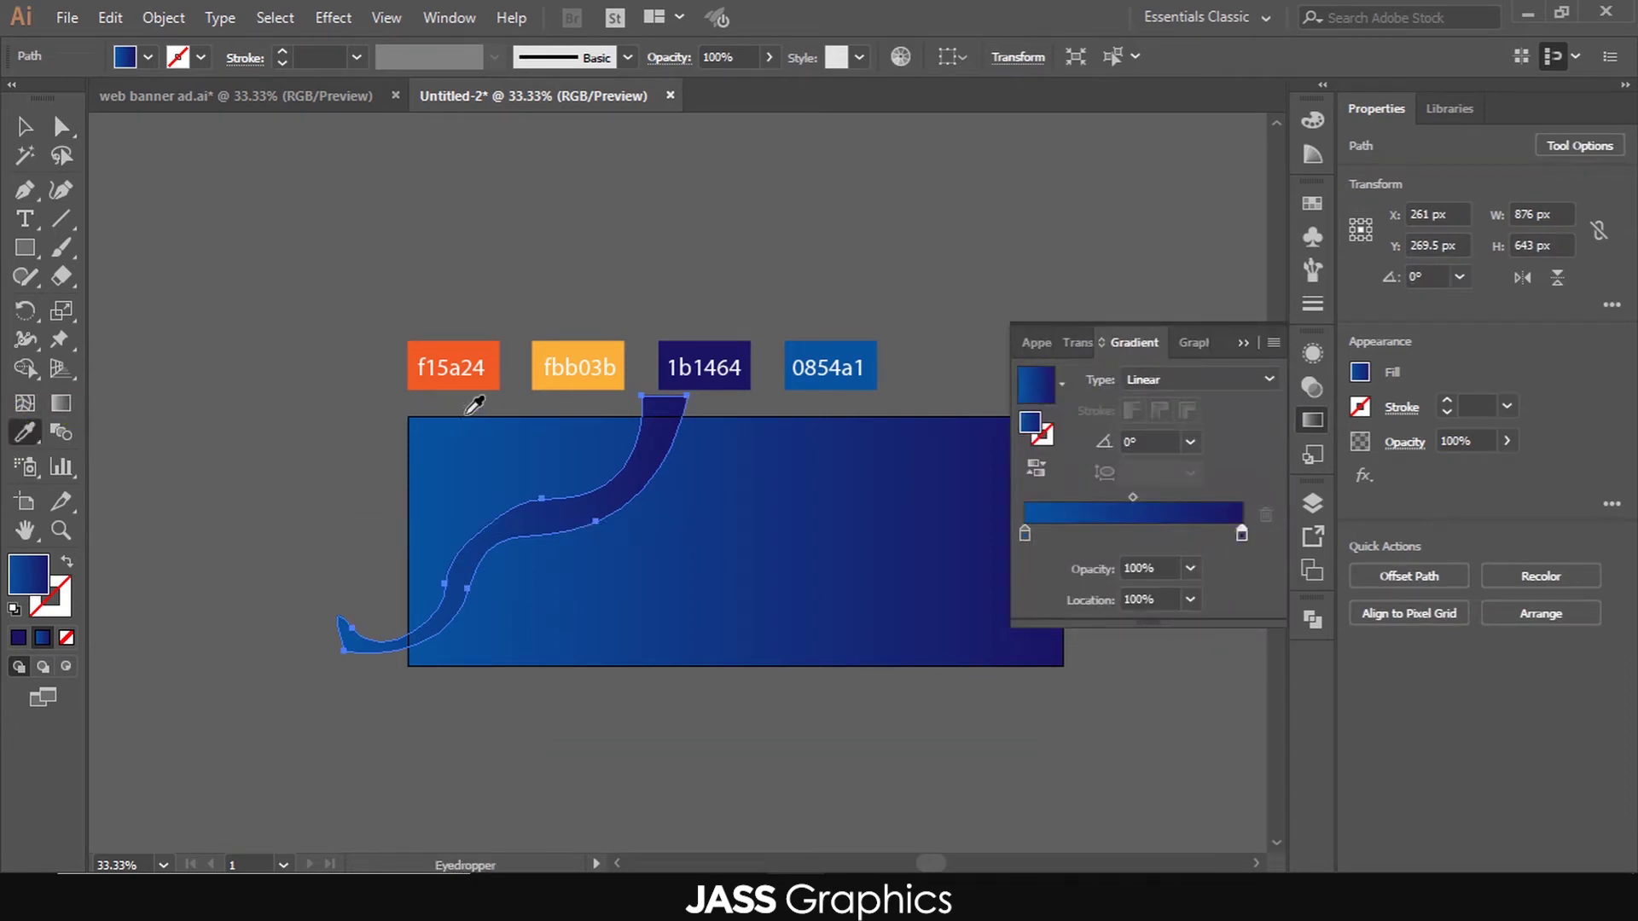
{"action": "left_click", "coordinate": [488, 350]}
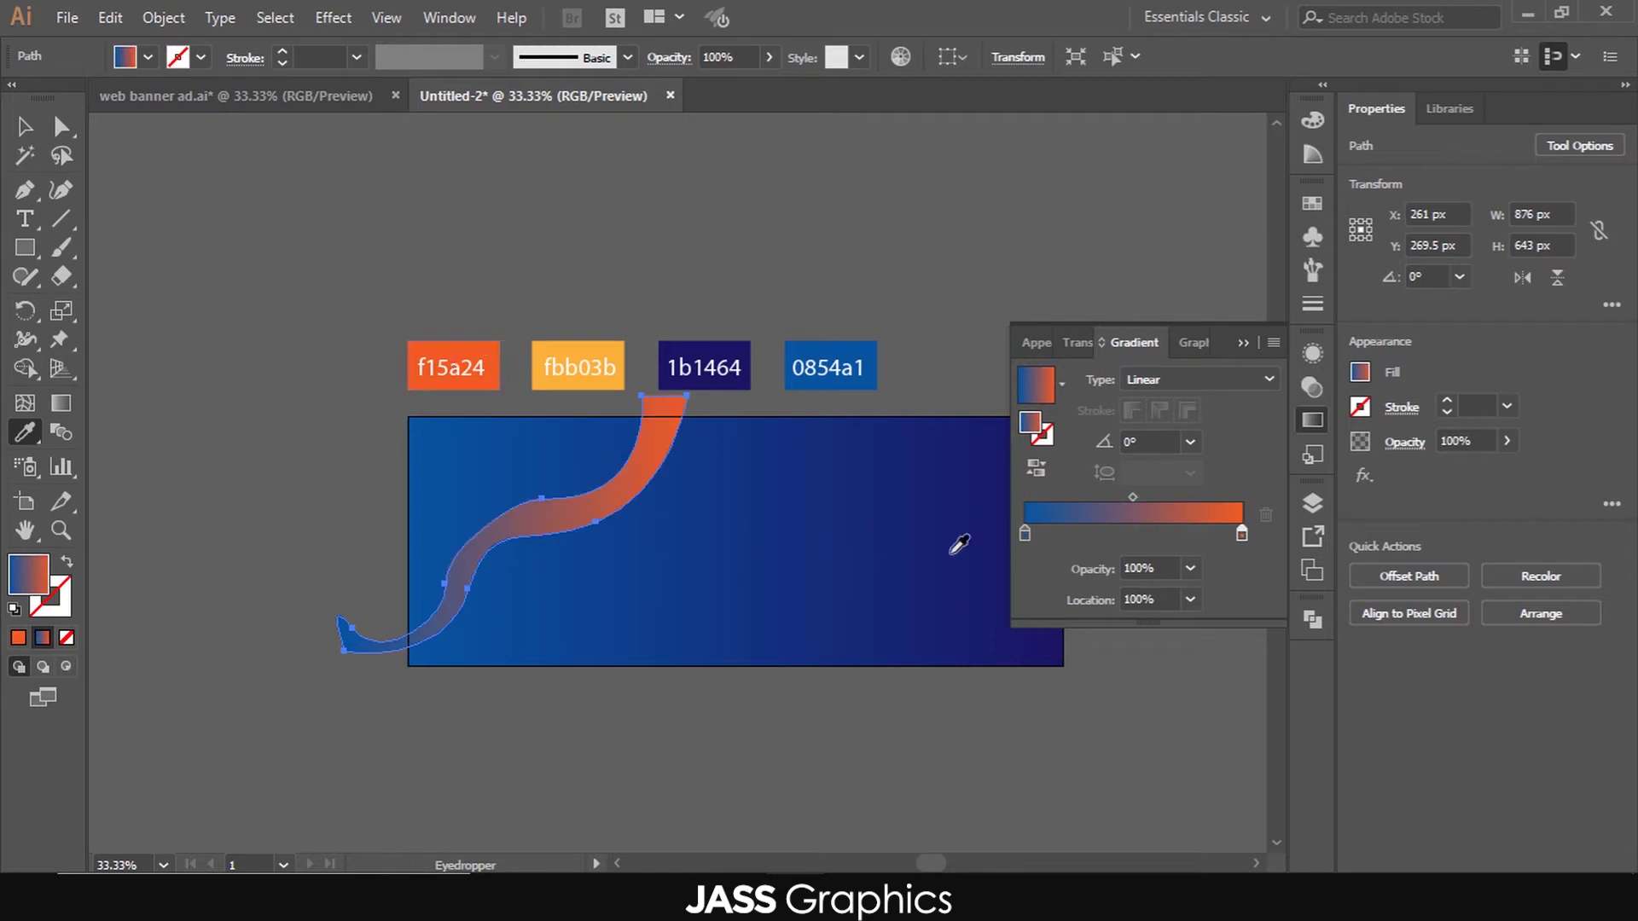
- Sample the fbb03b yellow-orange swatch for the 0% stop of the ribbon's gradient and deselect the ribbon
{"action": "left_click", "coordinate": [1025, 536]}
{"action": "left_click", "coordinate": [591, 353]}
{"action": "left_click", "coordinate": [17, 132]}
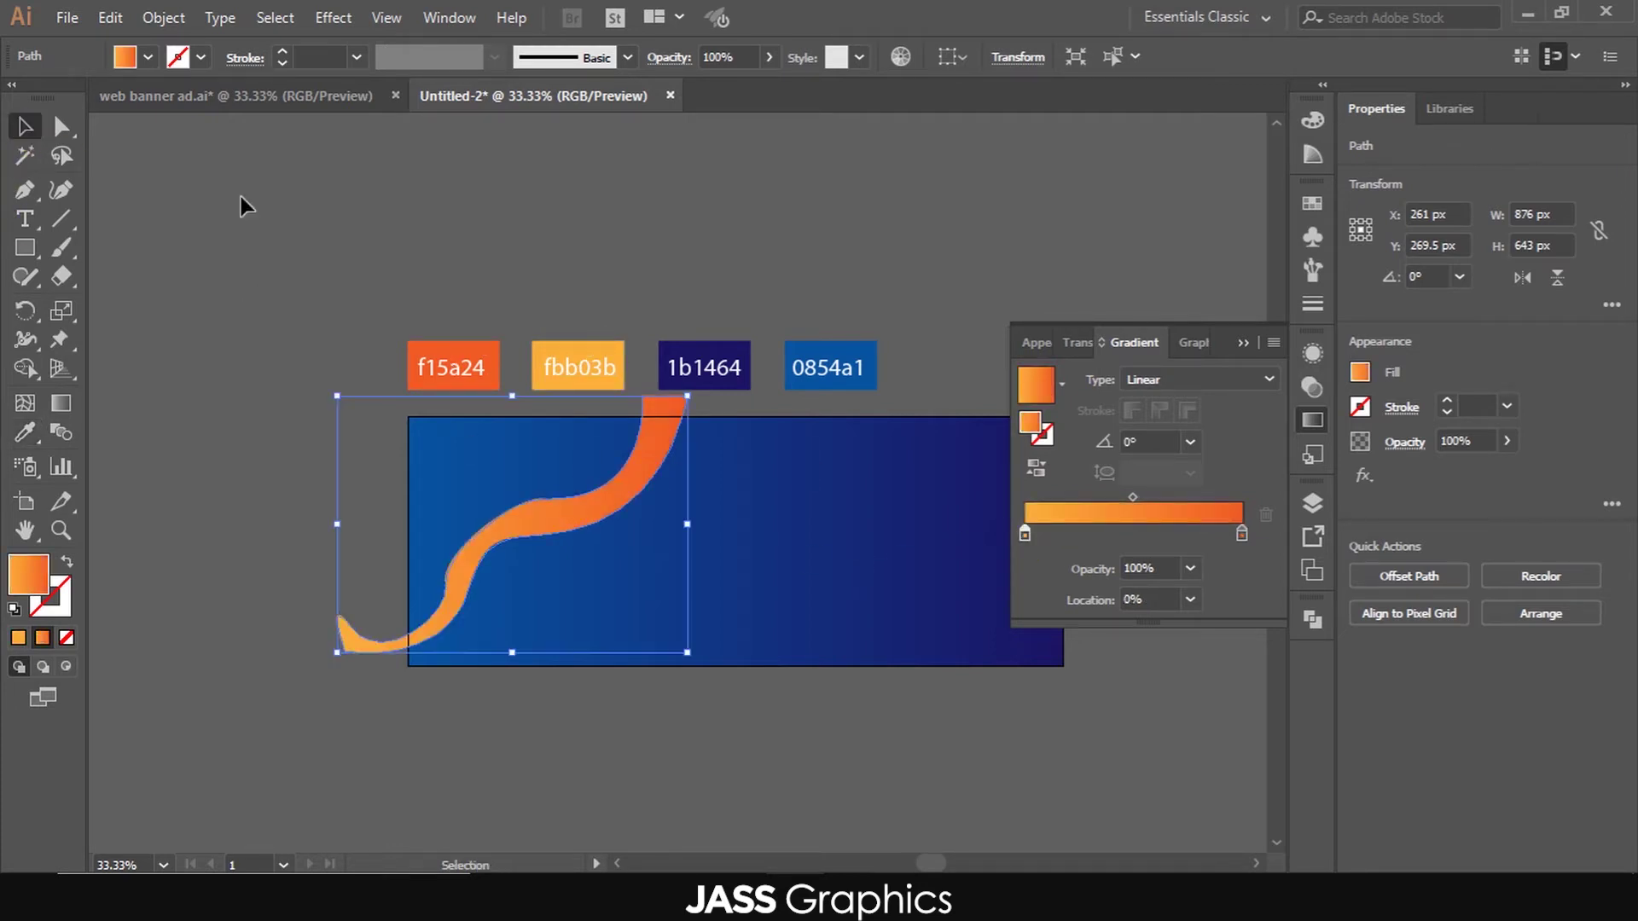
{"action": "left_click", "coordinate": [827, 272]}
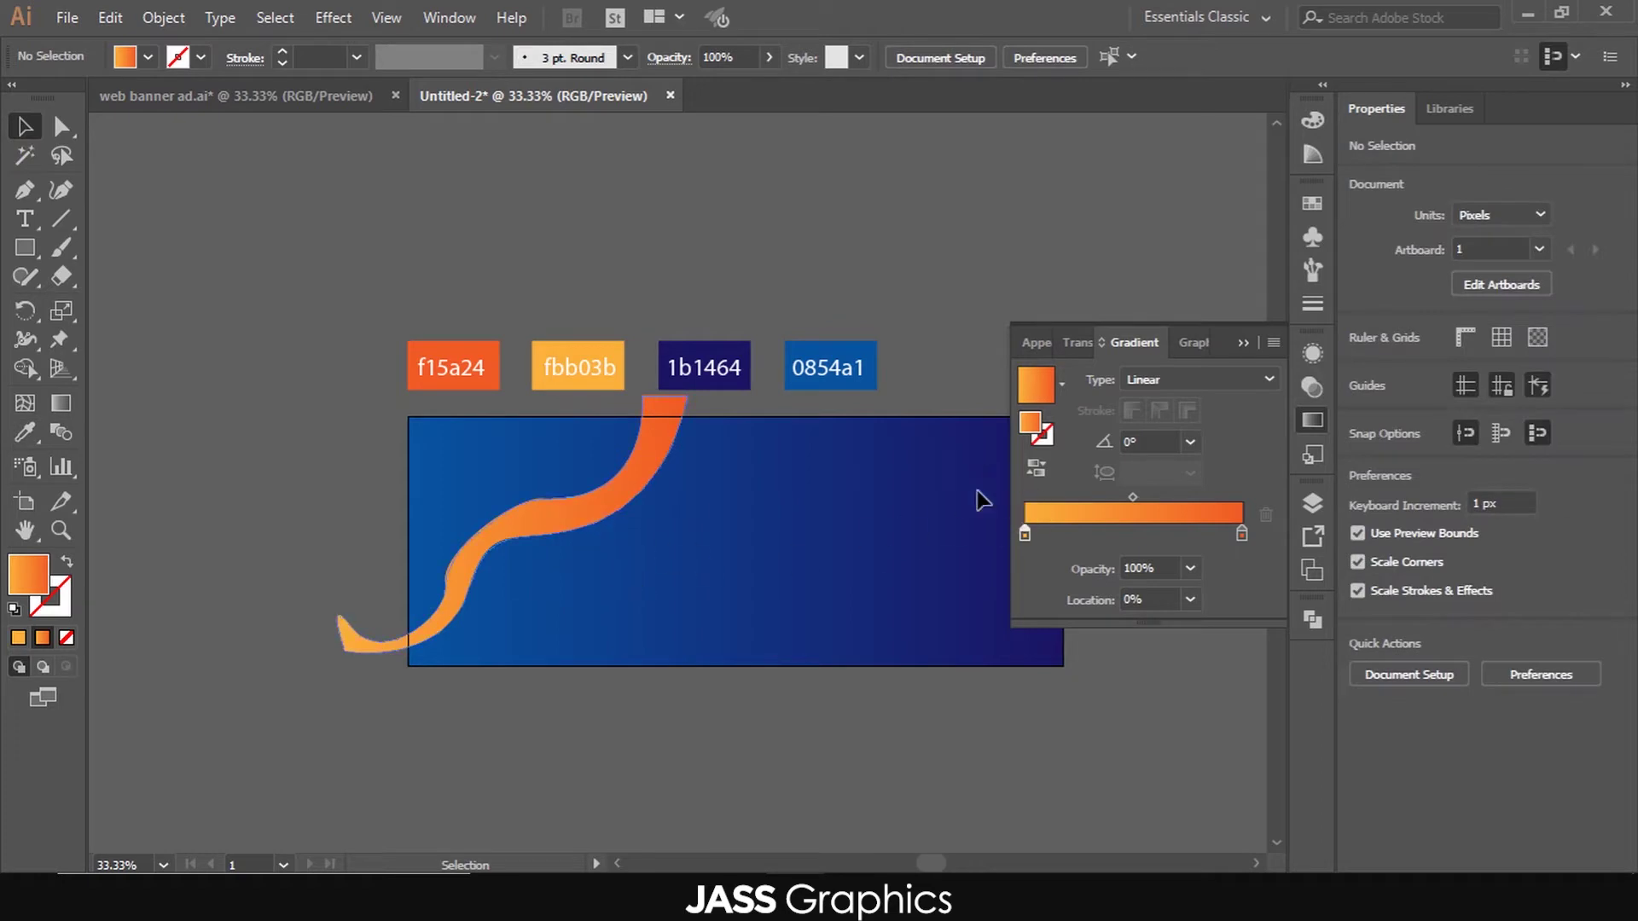
- Reverse the direction of the ribbon's orange gradient
{"action": "left_click", "coordinate": [611, 503]}
{"action": "left_click", "coordinate": [1038, 468]}
{"action": "left_click", "coordinate": [1242, 343]}
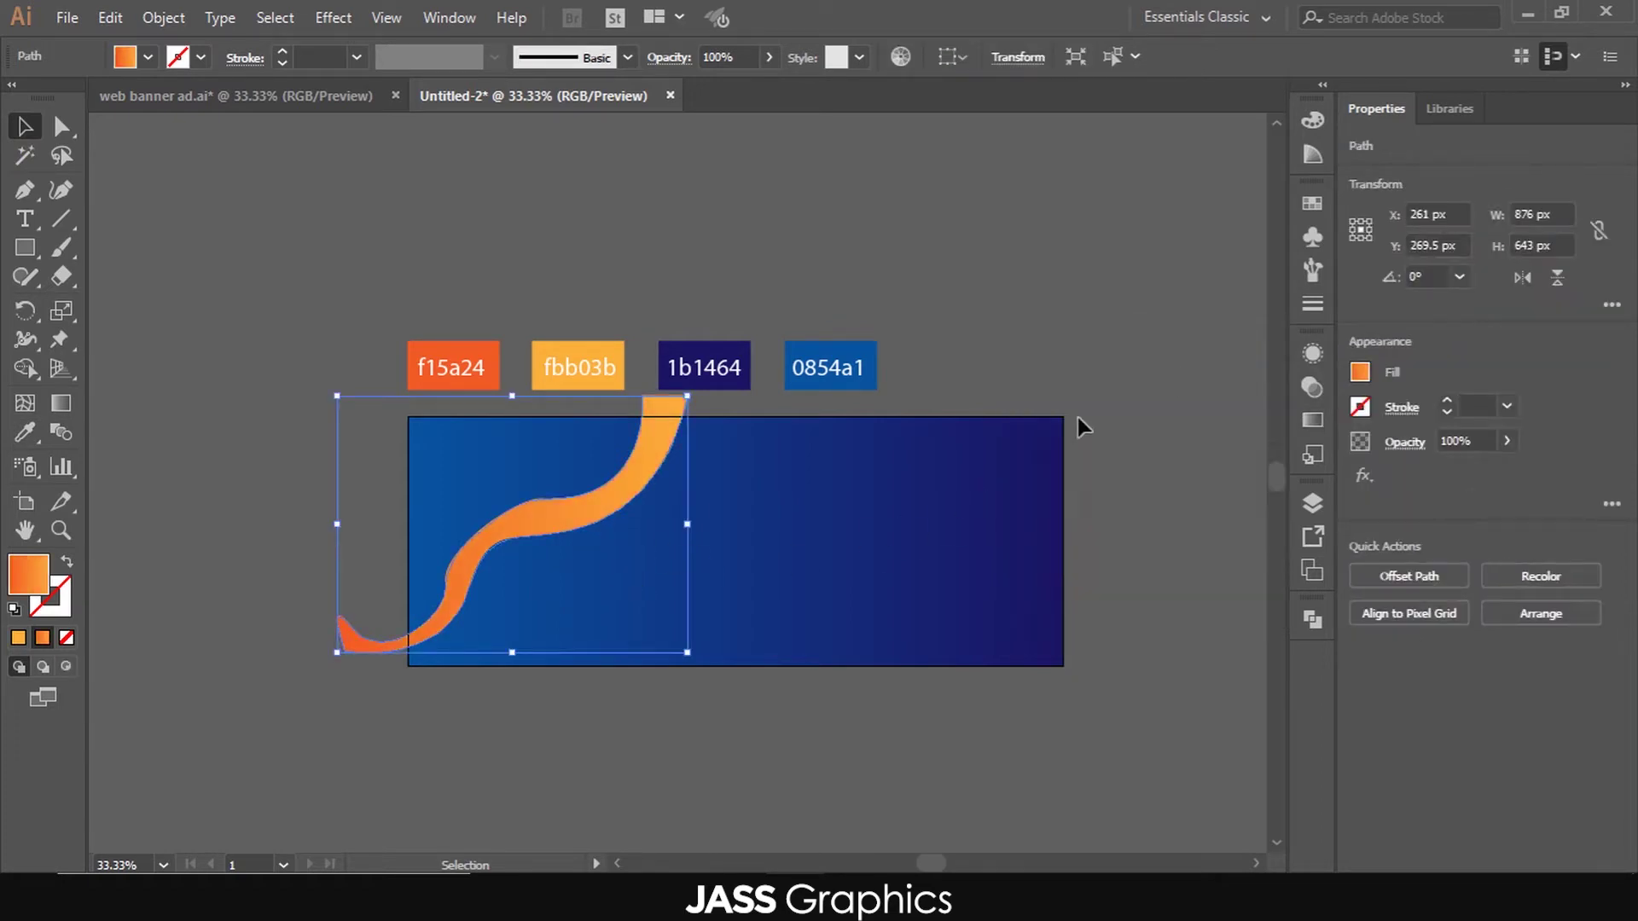
- Draw a closed Pen path whose curved side runs along the middle of the ribbon, with the rest extending past its upper edge
{"action": "scroll", "coordinate": [720, 565], "scroll_direction": "up", "scroll_amount": 2}
{"action": "scroll", "coordinate": [951, 495], "scroll_direction": "down", "scroll_amount": 1}
{"action": "scroll", "coordinate": [377, 644], "scroll_direction": "up", "scroll_amount": 1}
{"action": "scroll", "coordinate": [588, 548], "scroll_direction": "down", "scroll_amount": 1}
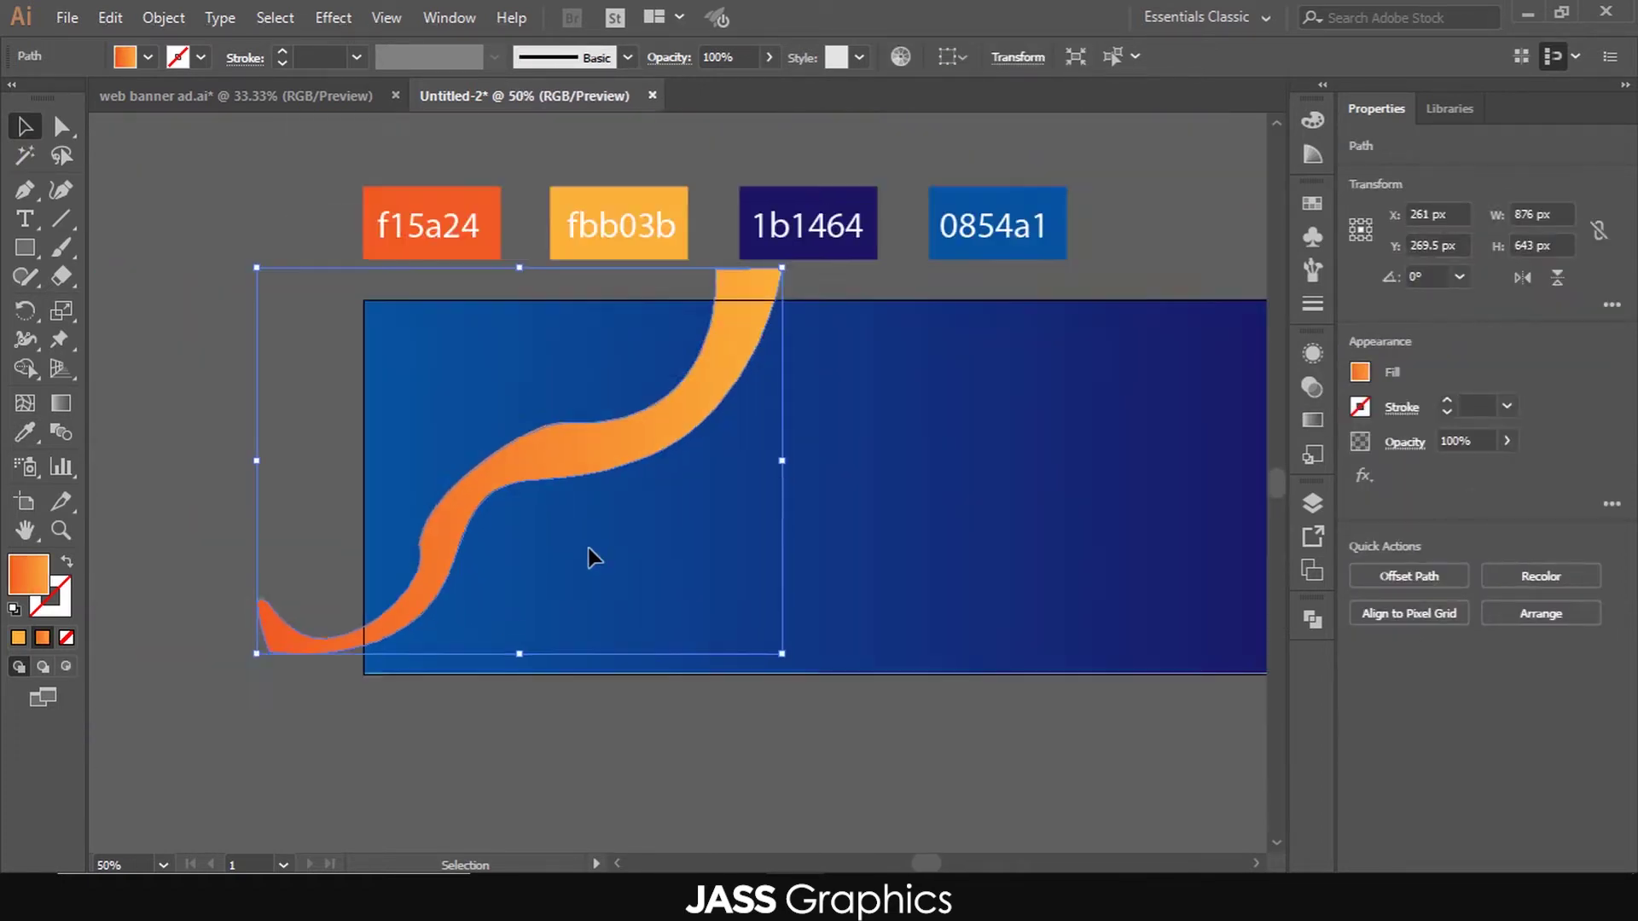
{"action": "scroll", "coordinate": [267, 595], "scroll_direction": "up", "scroll_amount": 1}
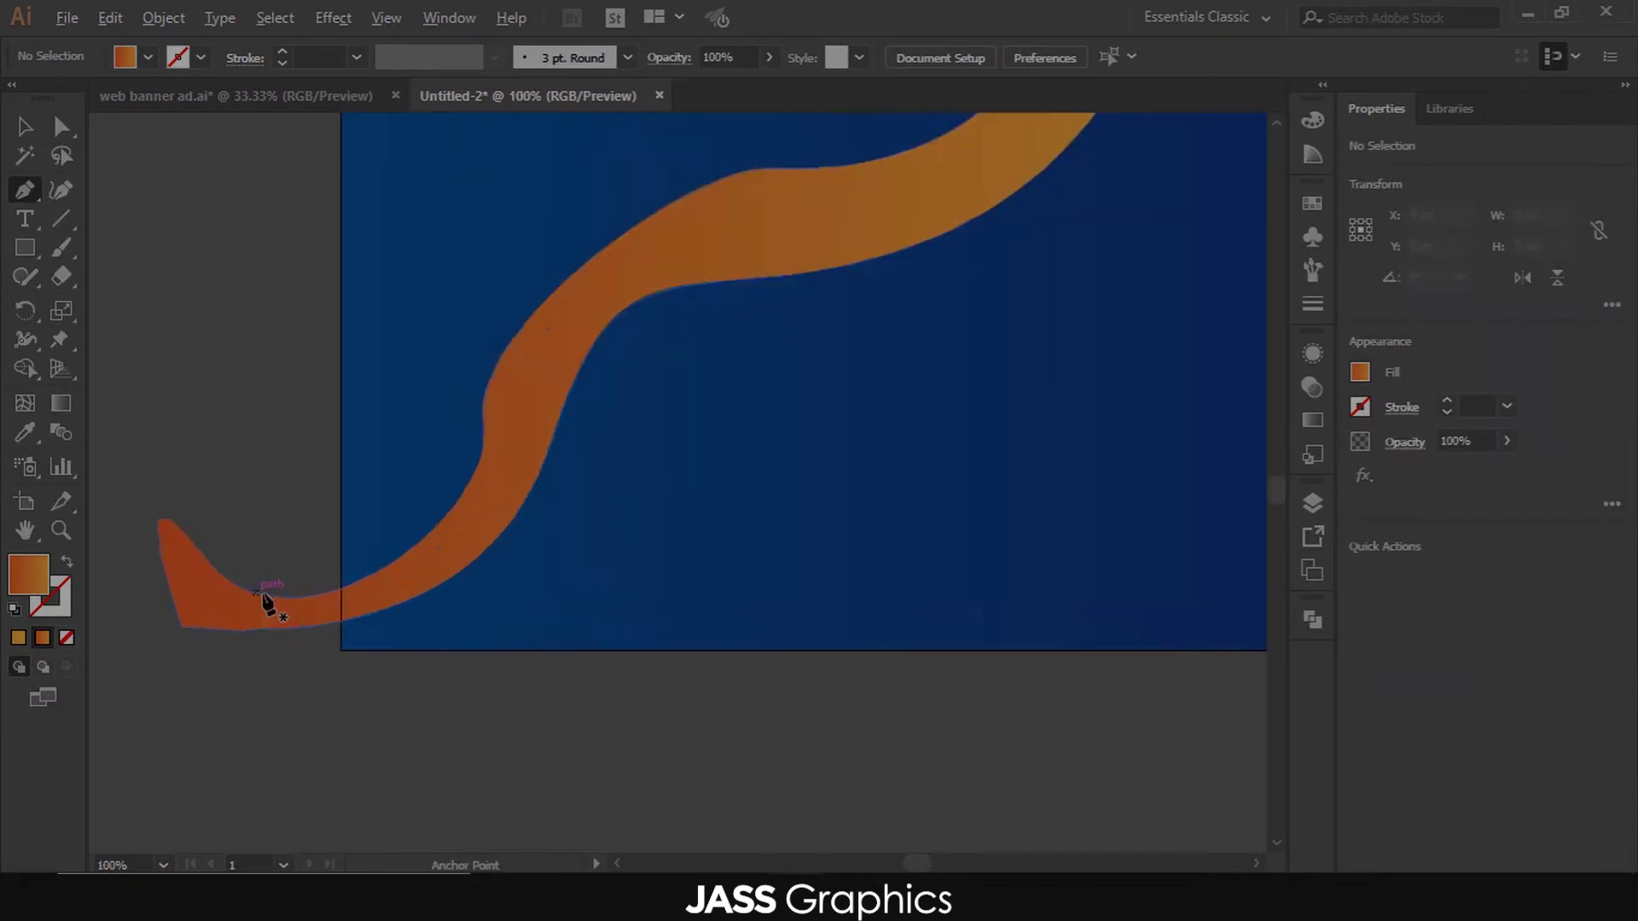
{"action": "scroll", "coordinate": [350, 589], "scroll_direction": "up", "scroll_amount": 3}
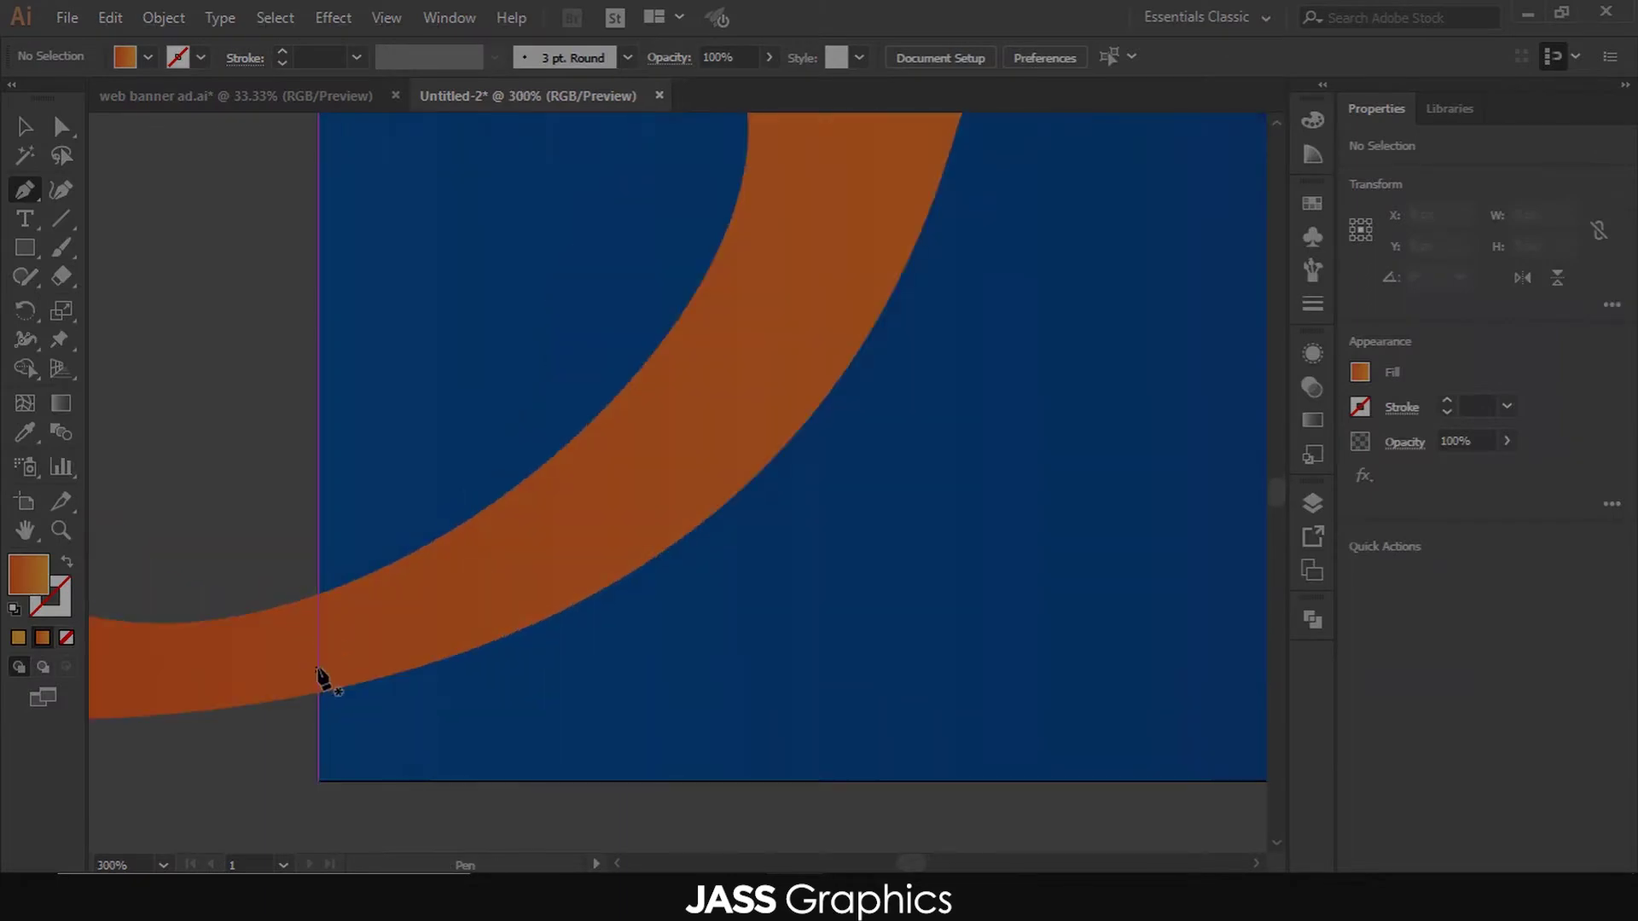
{"action": "left_click", "coordinate": [322, 669]}
{"action": "scroll", "coordinate": [410, 670], "scroll_direction": "down", "scroll_amount": 2}
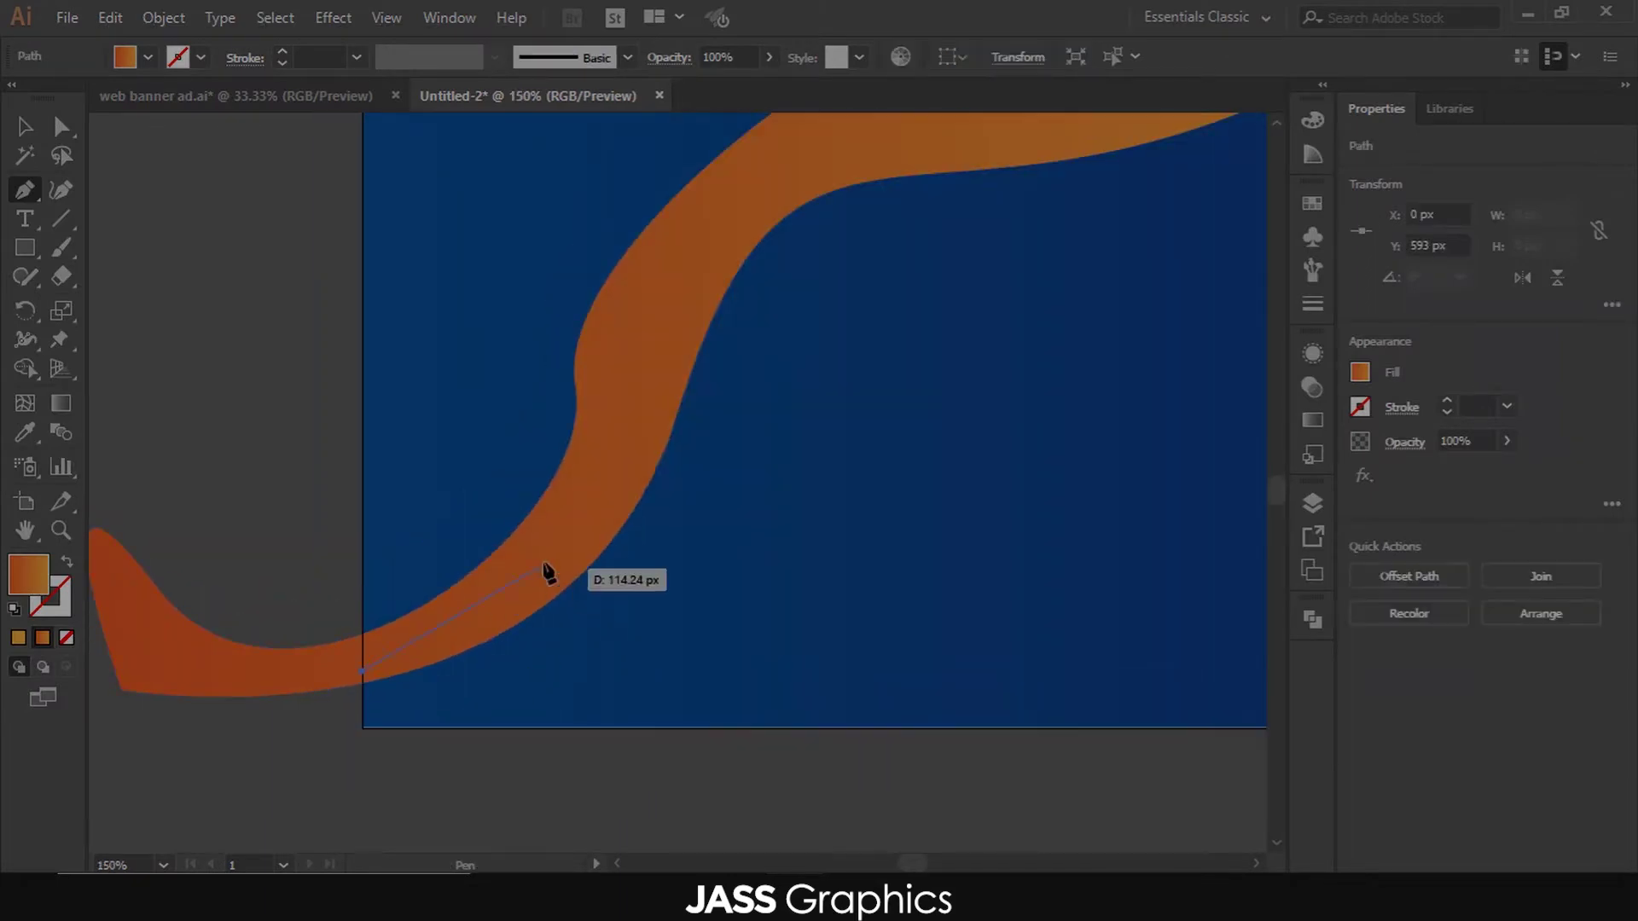
{"action": "scroll", "coordinate": [572, 714], "scroll_direction": "down", "scroll_amount": 1}
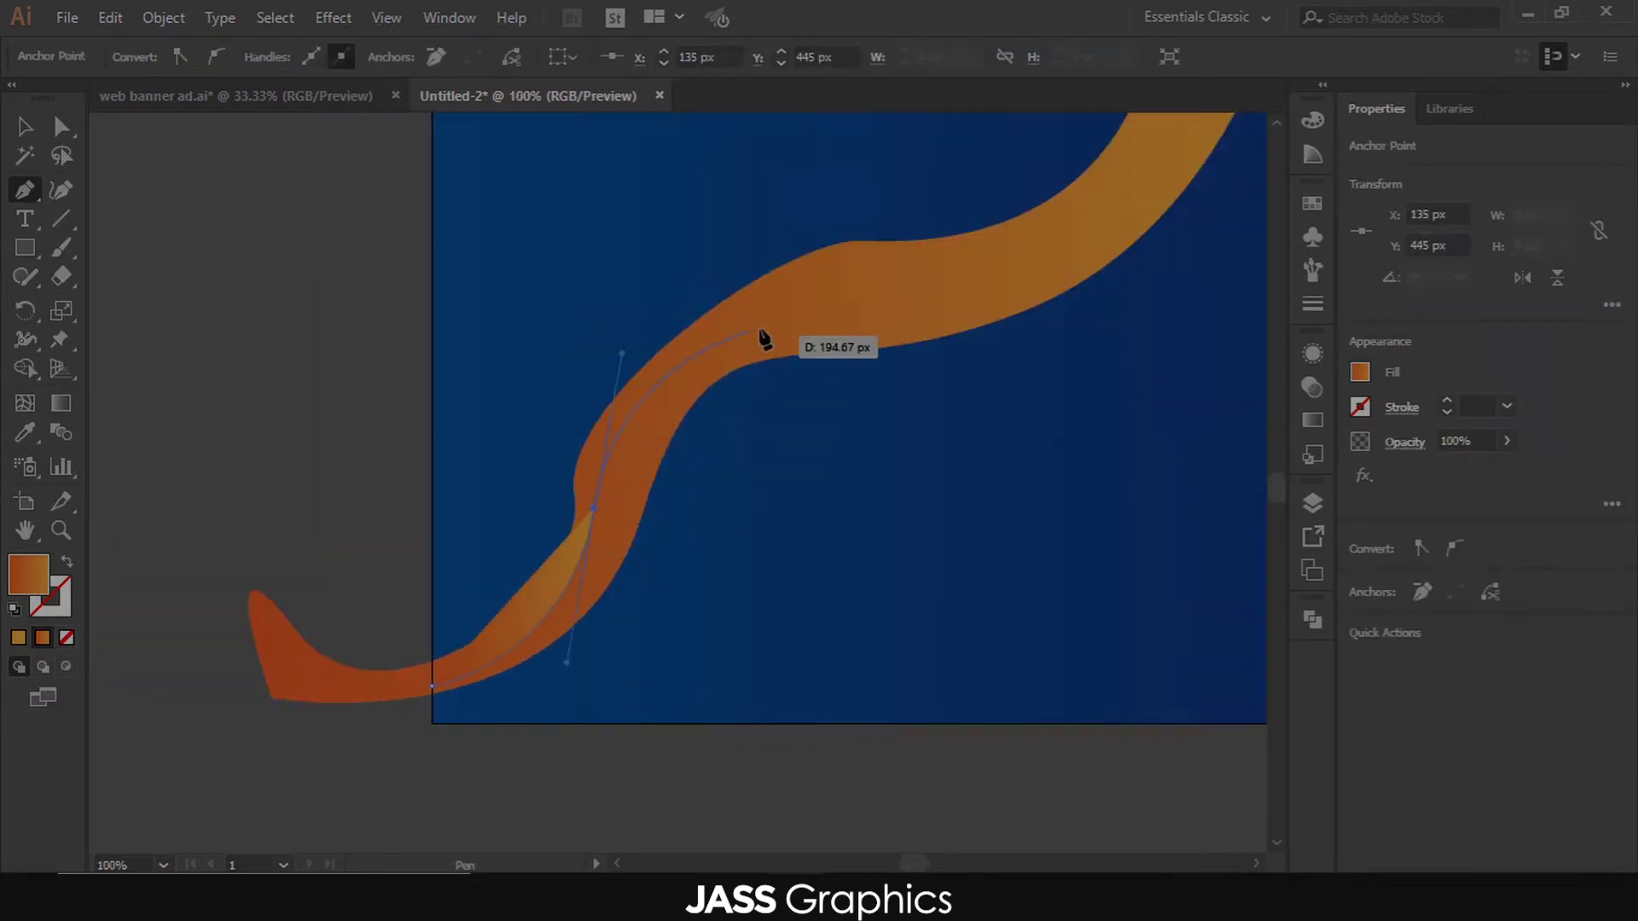
{"action": "left_click_drag", "start_coordinate": [845, 301], "coordinate": [901, 301]}
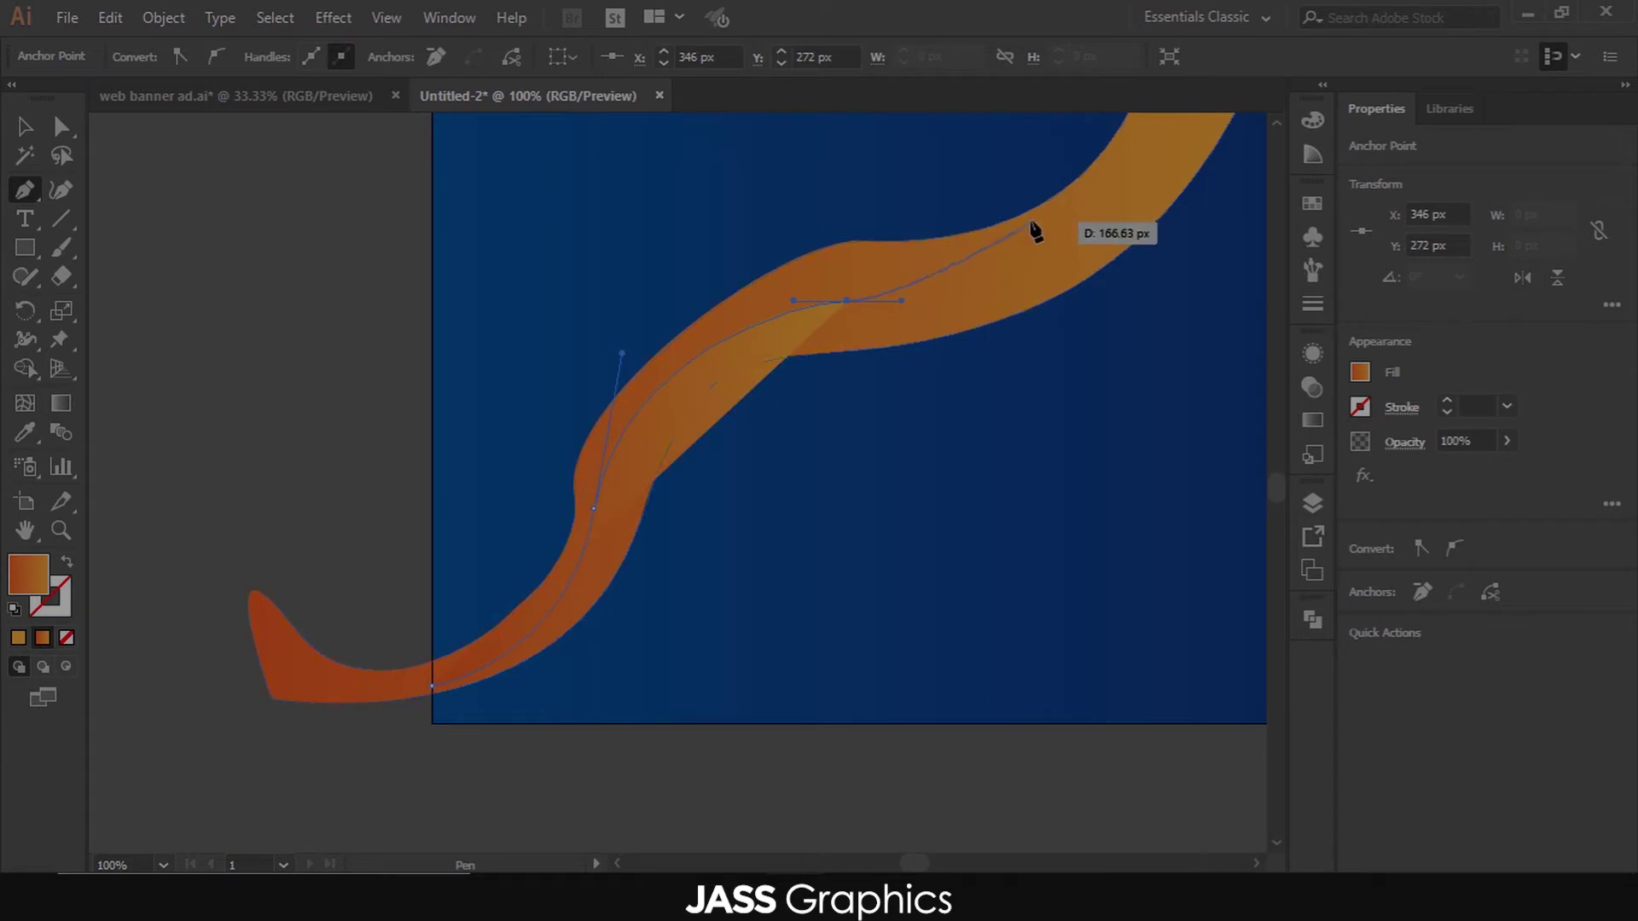
{"action": "left_click_drag", "start_coordinate": [1034, 206], "coordinate": [1051, 167]}
{"action": "left_click", "coordinate": [388, 221]}
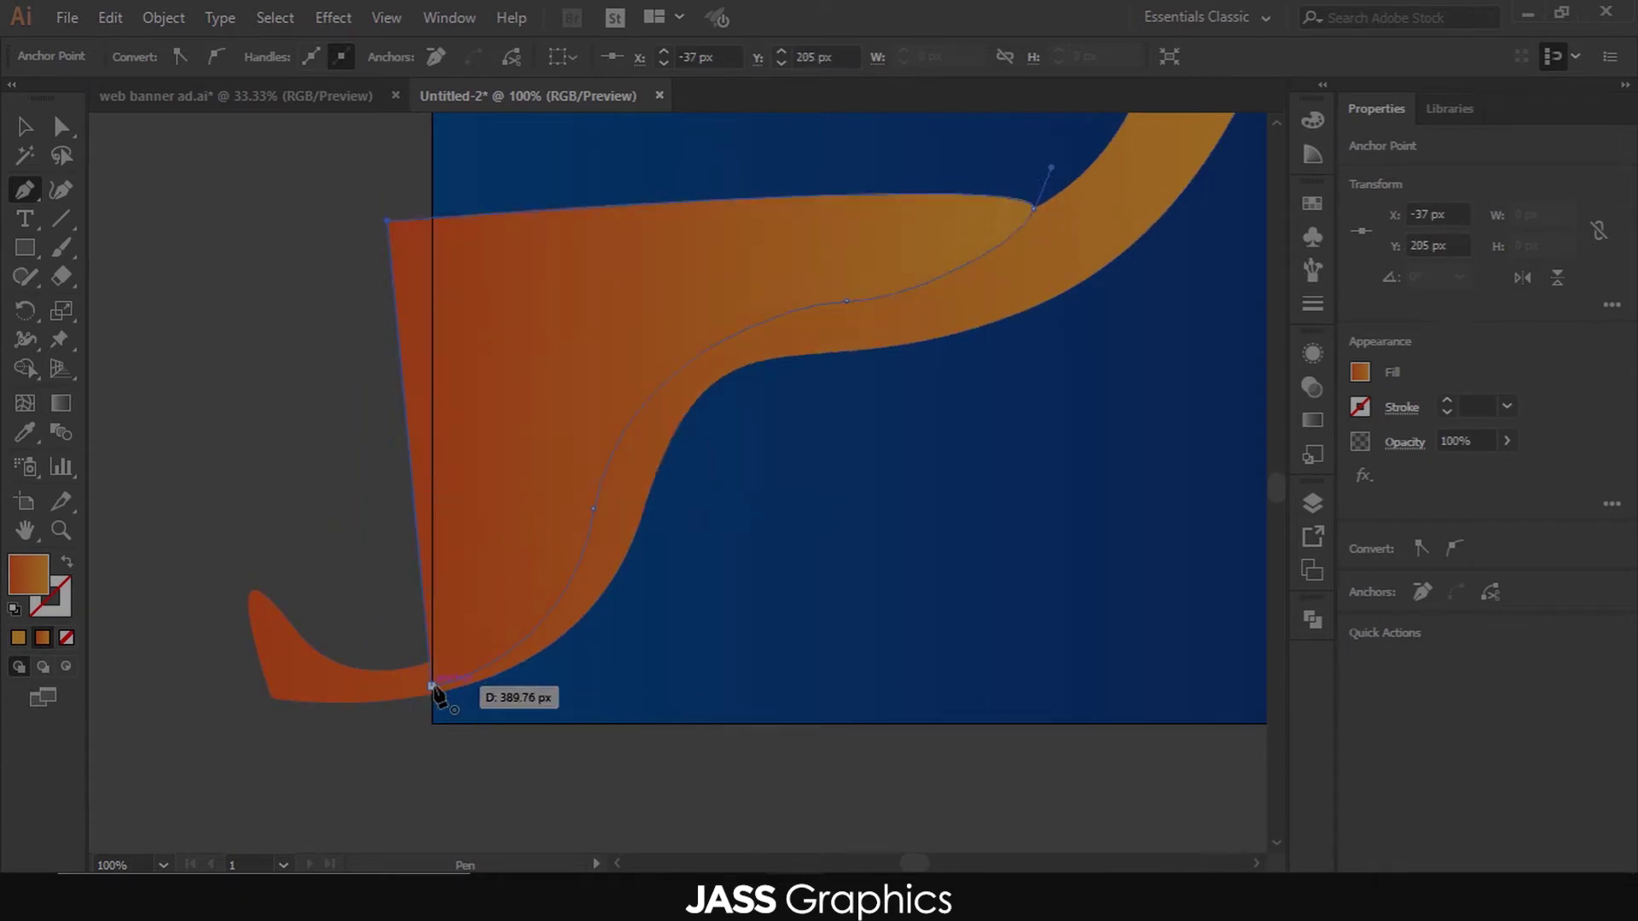
{"action": "left_click", "coordinate": [432, 685]}
- Remove the new shape's excess outside the ribbon with the Shape Builder, leaving a separate strip along the ribbon's upper edge
{"action": "left_click", "coordinate": [24, 127]}
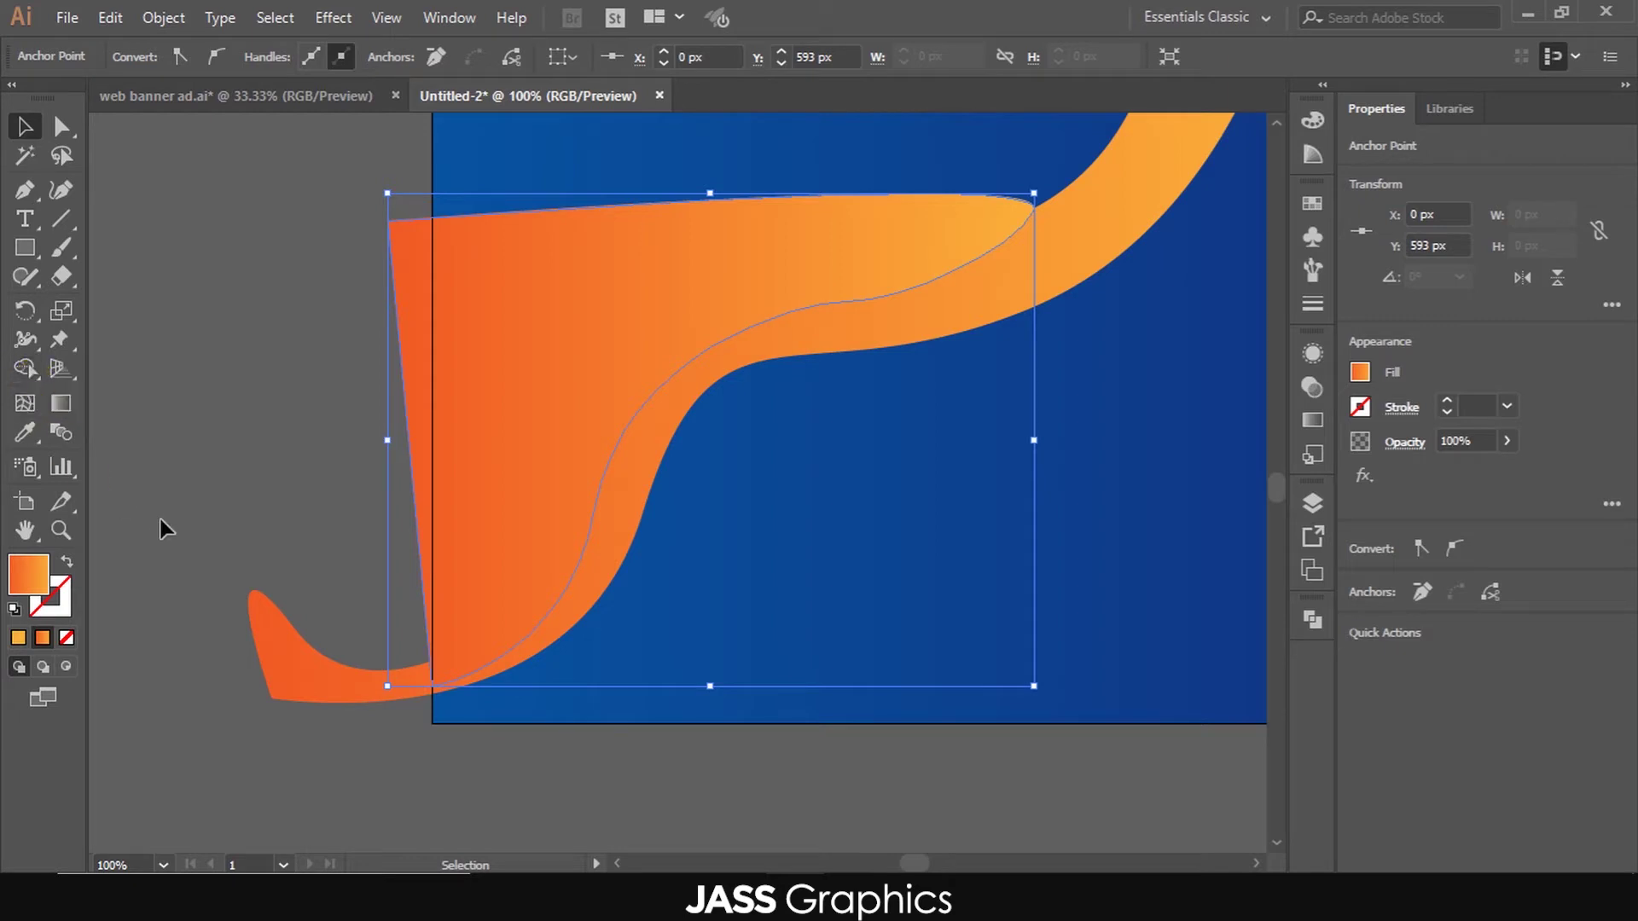
{"action": "left_click", "coordinate": [281, 652]}
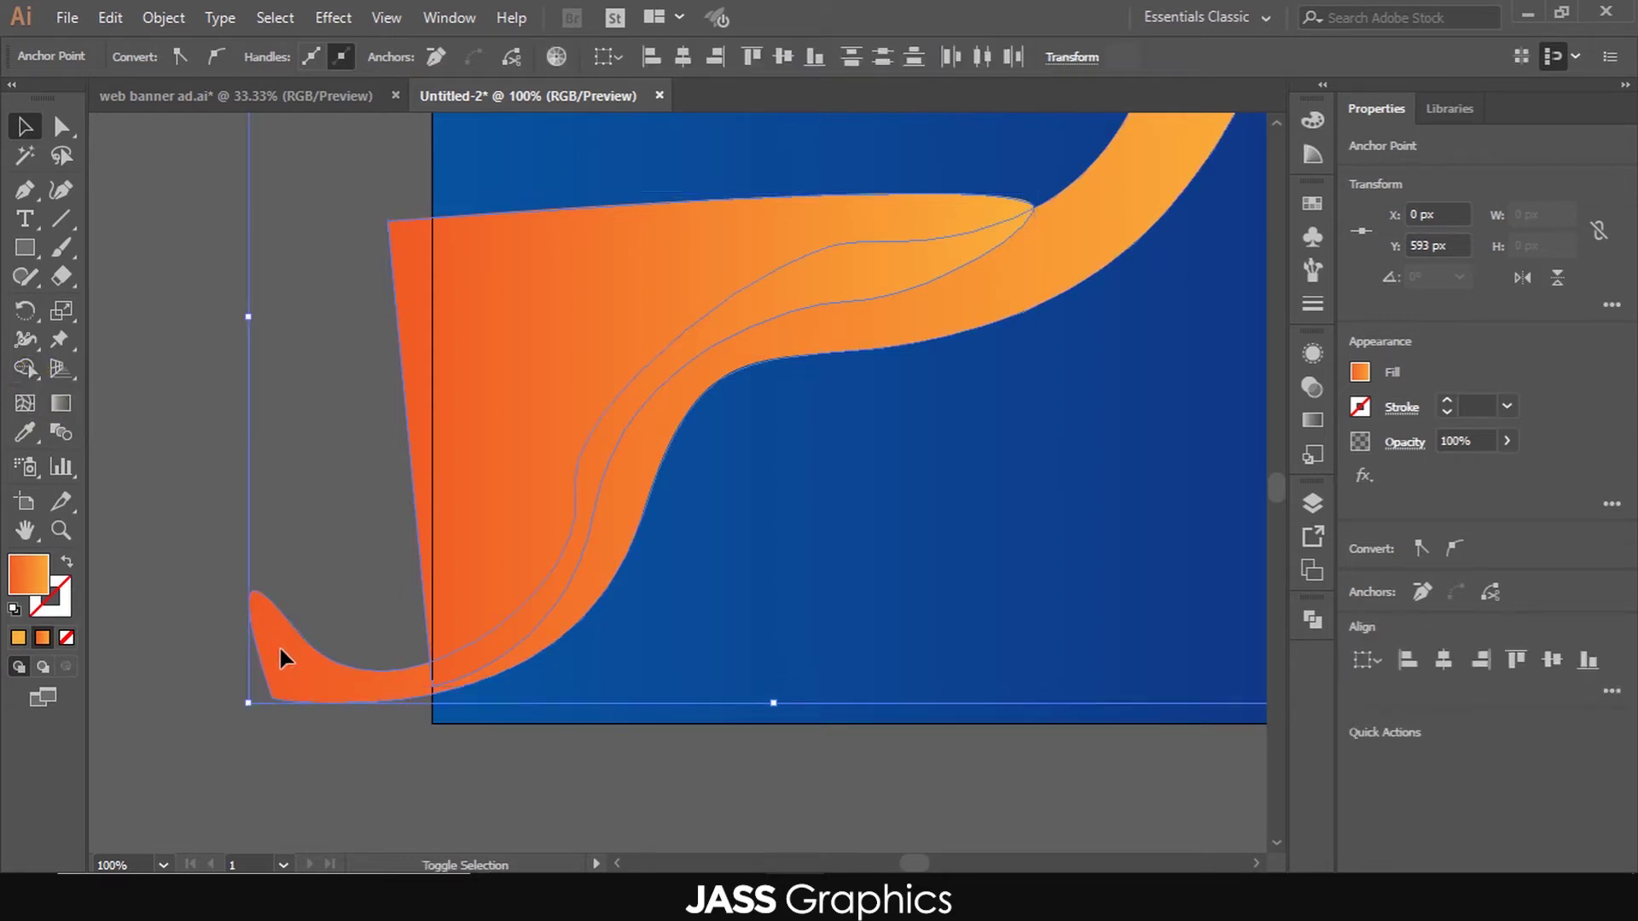
{"action": "left_click", "coordinate": [21, 369]}
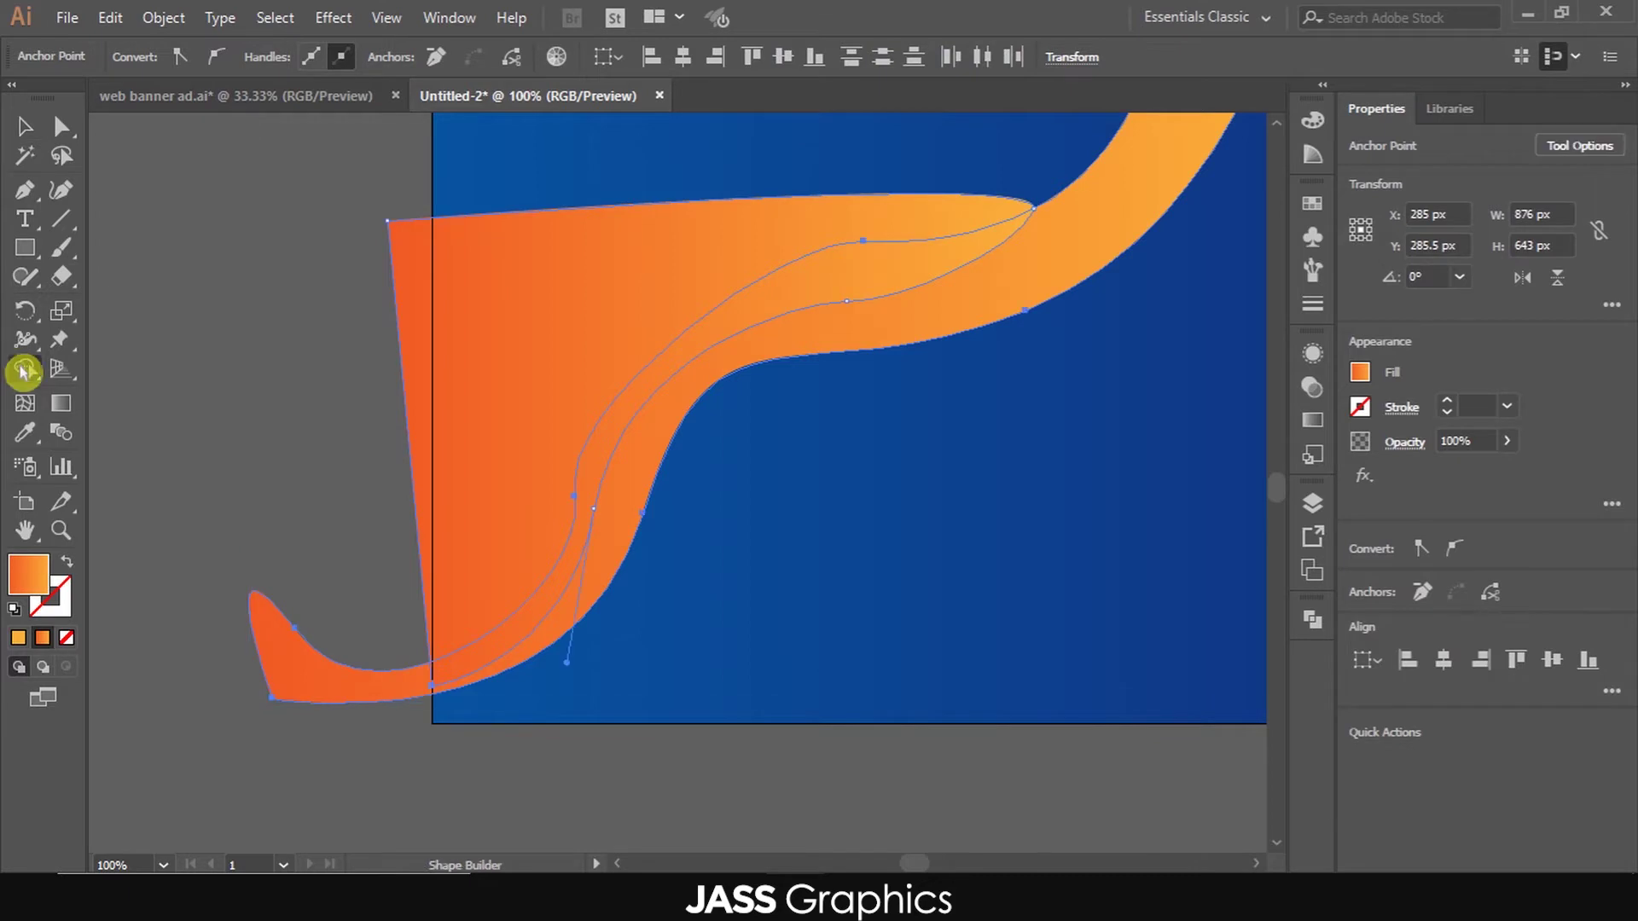
{"action": "left_click", "coordinate": [528, 350]}
{"action": "mouse_move", "coordinate": [531, 321]}
{"action": "left_mouse_down"}
{"action": "mouse_move", "coordinate": [483, 377]}
{"action": "mouse_move", "coordinate": [336, 468]}
{"action": "left_mouse_up"}
{"action": "left_click", "coordinate": [26, 128]}
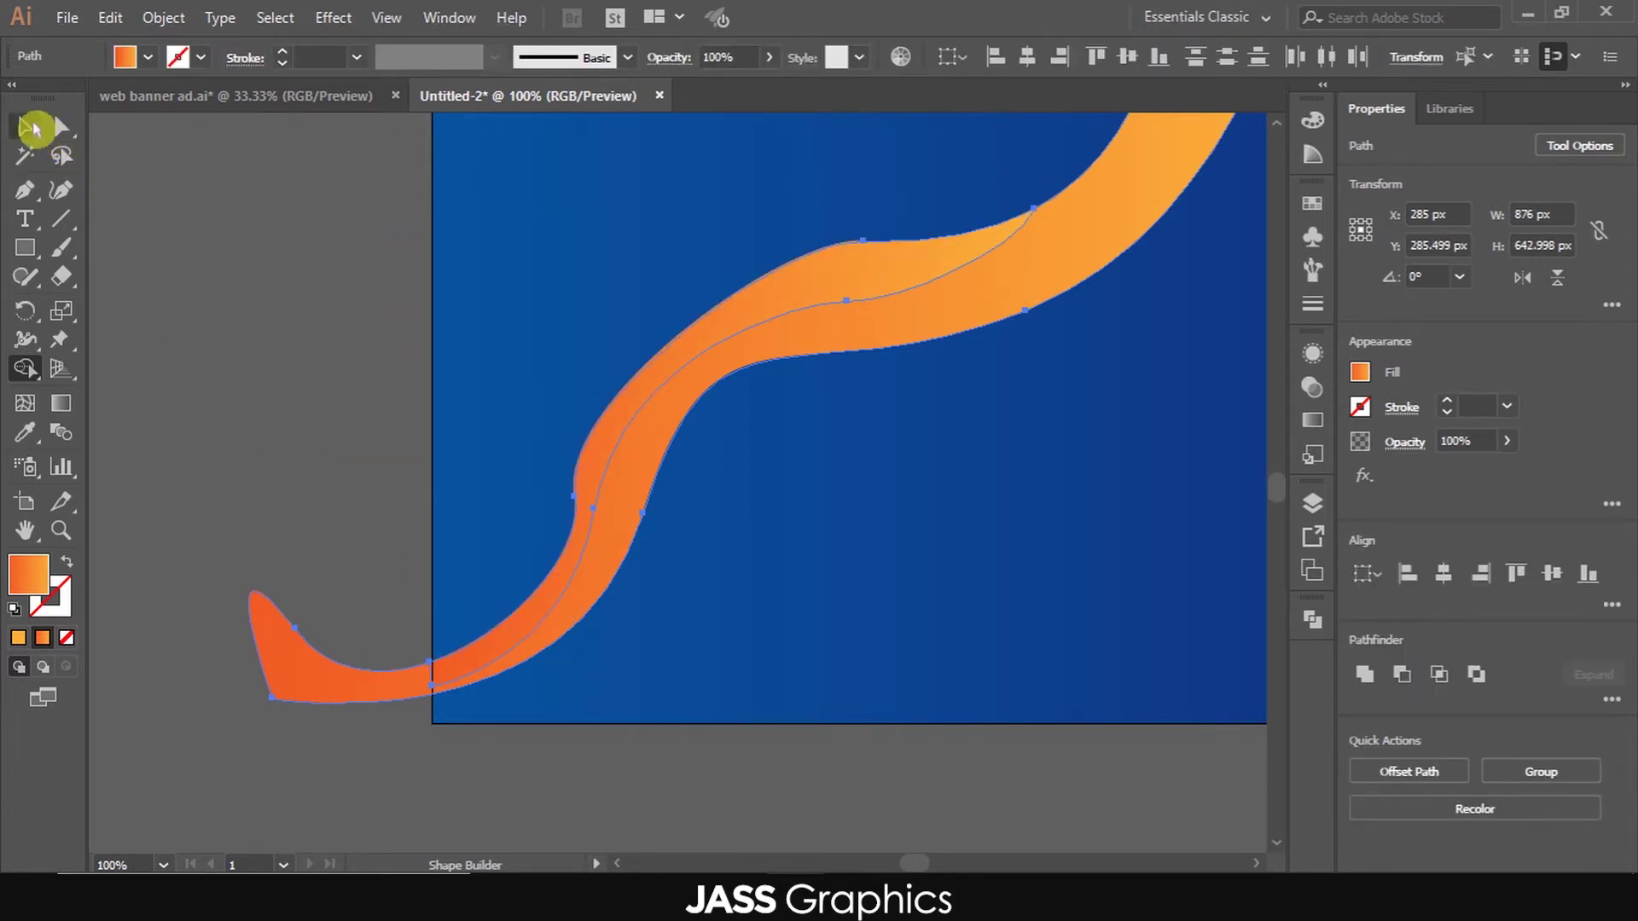
{"action": "left_click", "coordinate": [145, 270]}
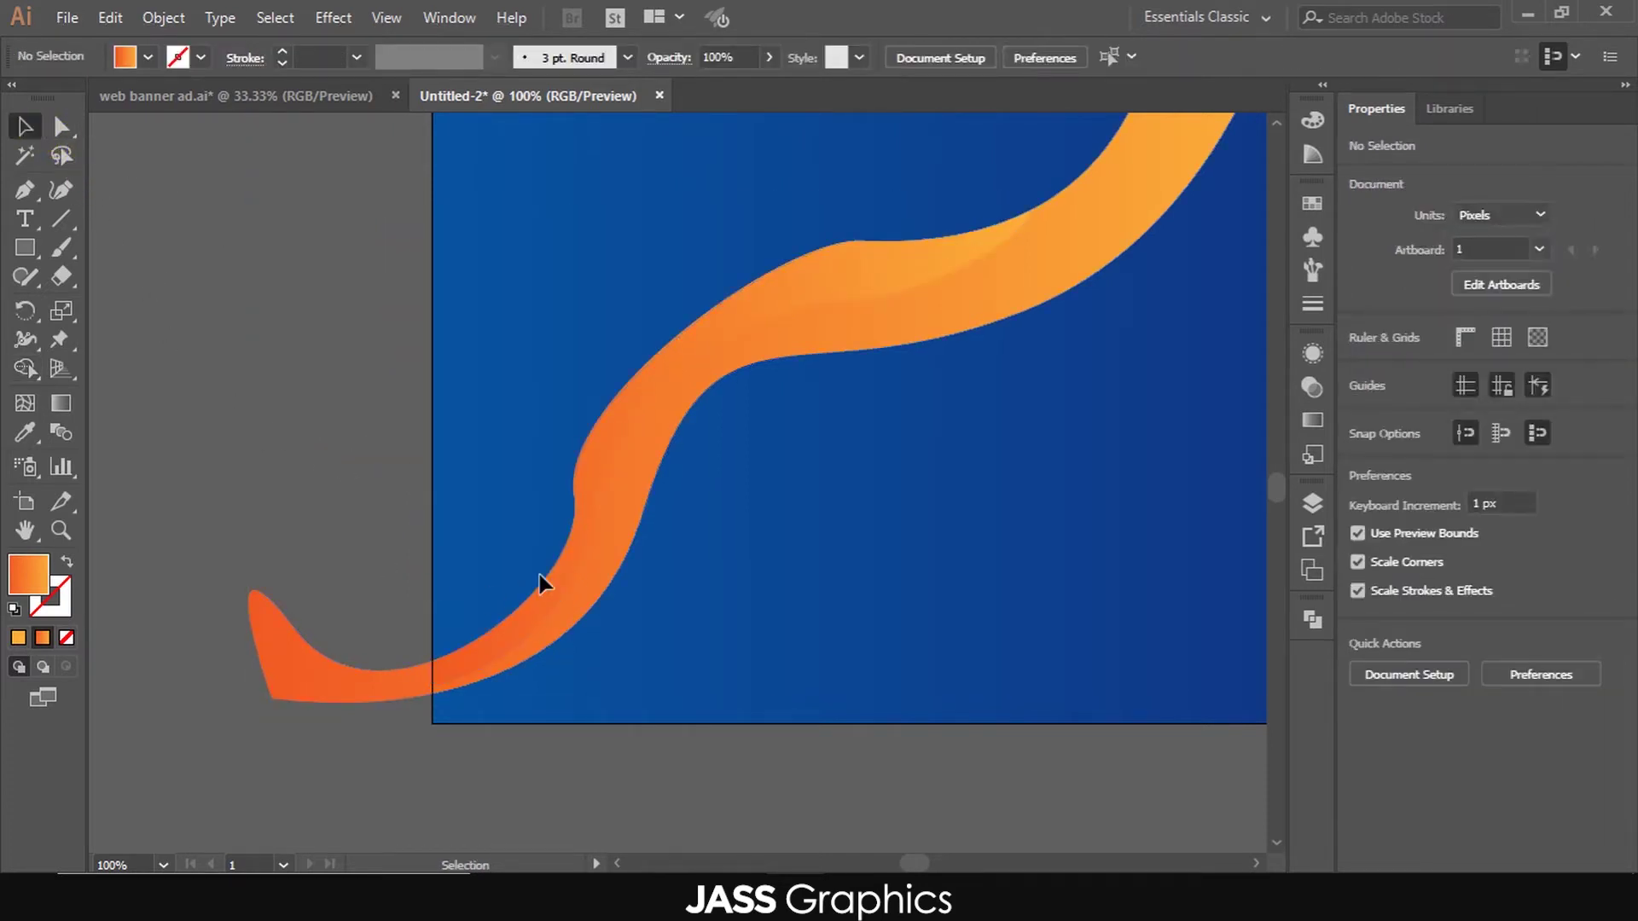
- Fill the strip along the ribbon's upper edge with the White, Black gradient preset and reverse the gradient's direction
{"action": "left_click", "coordinate": [599, 490]}
{"action": "double_click", "coordinate": [53, 404]}
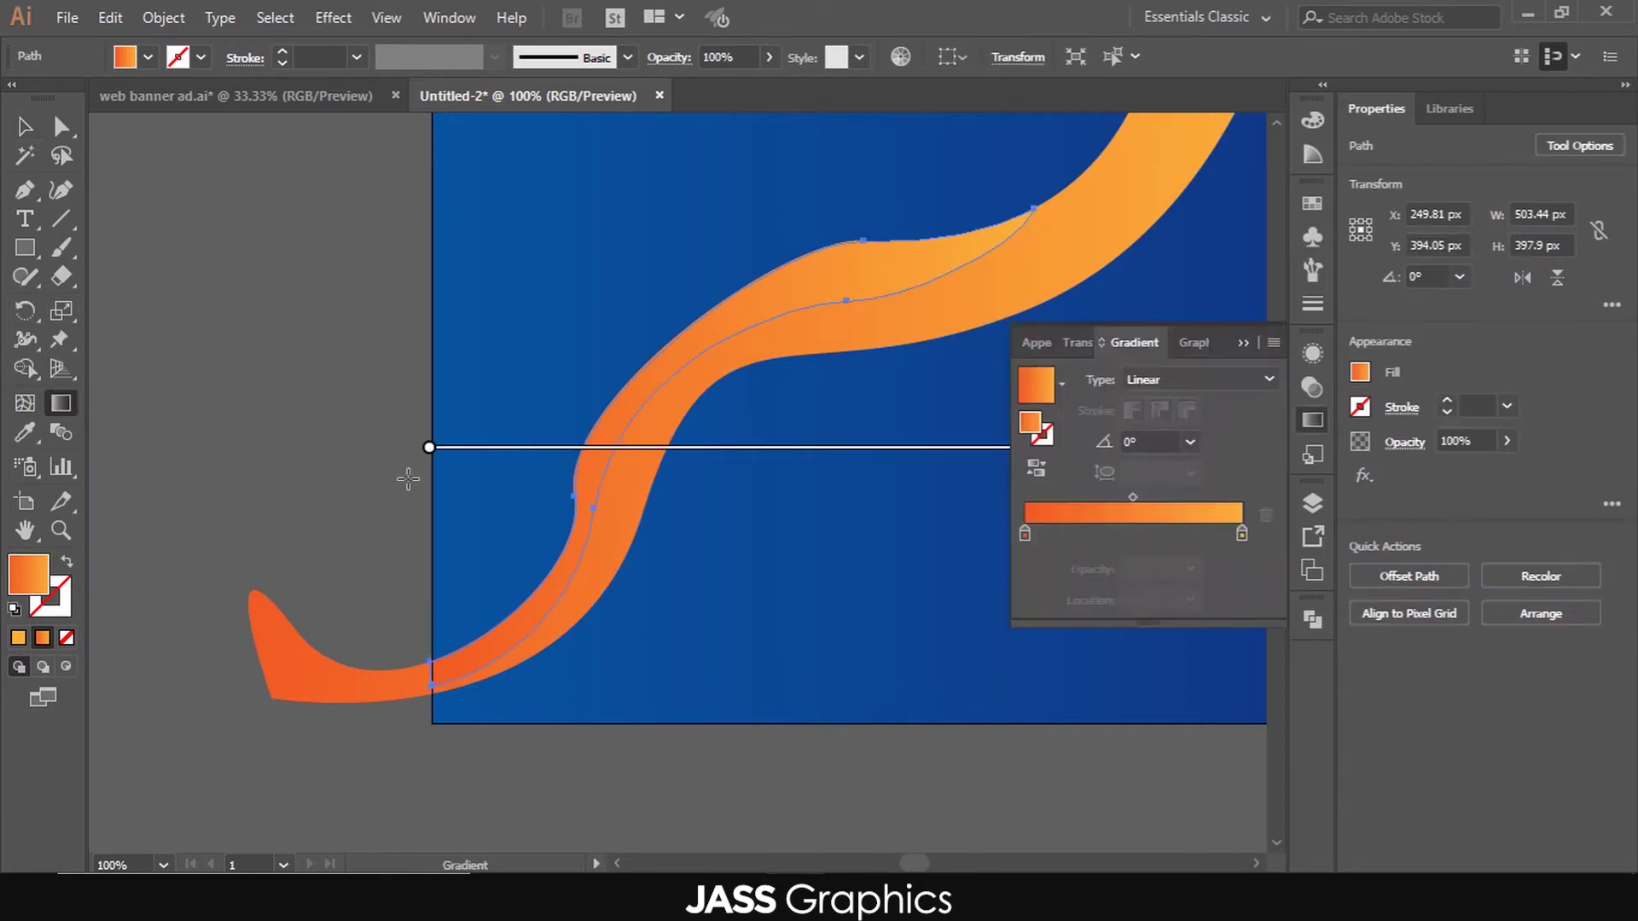
{"action": "left_click", "coordinate": [1066, 388]}
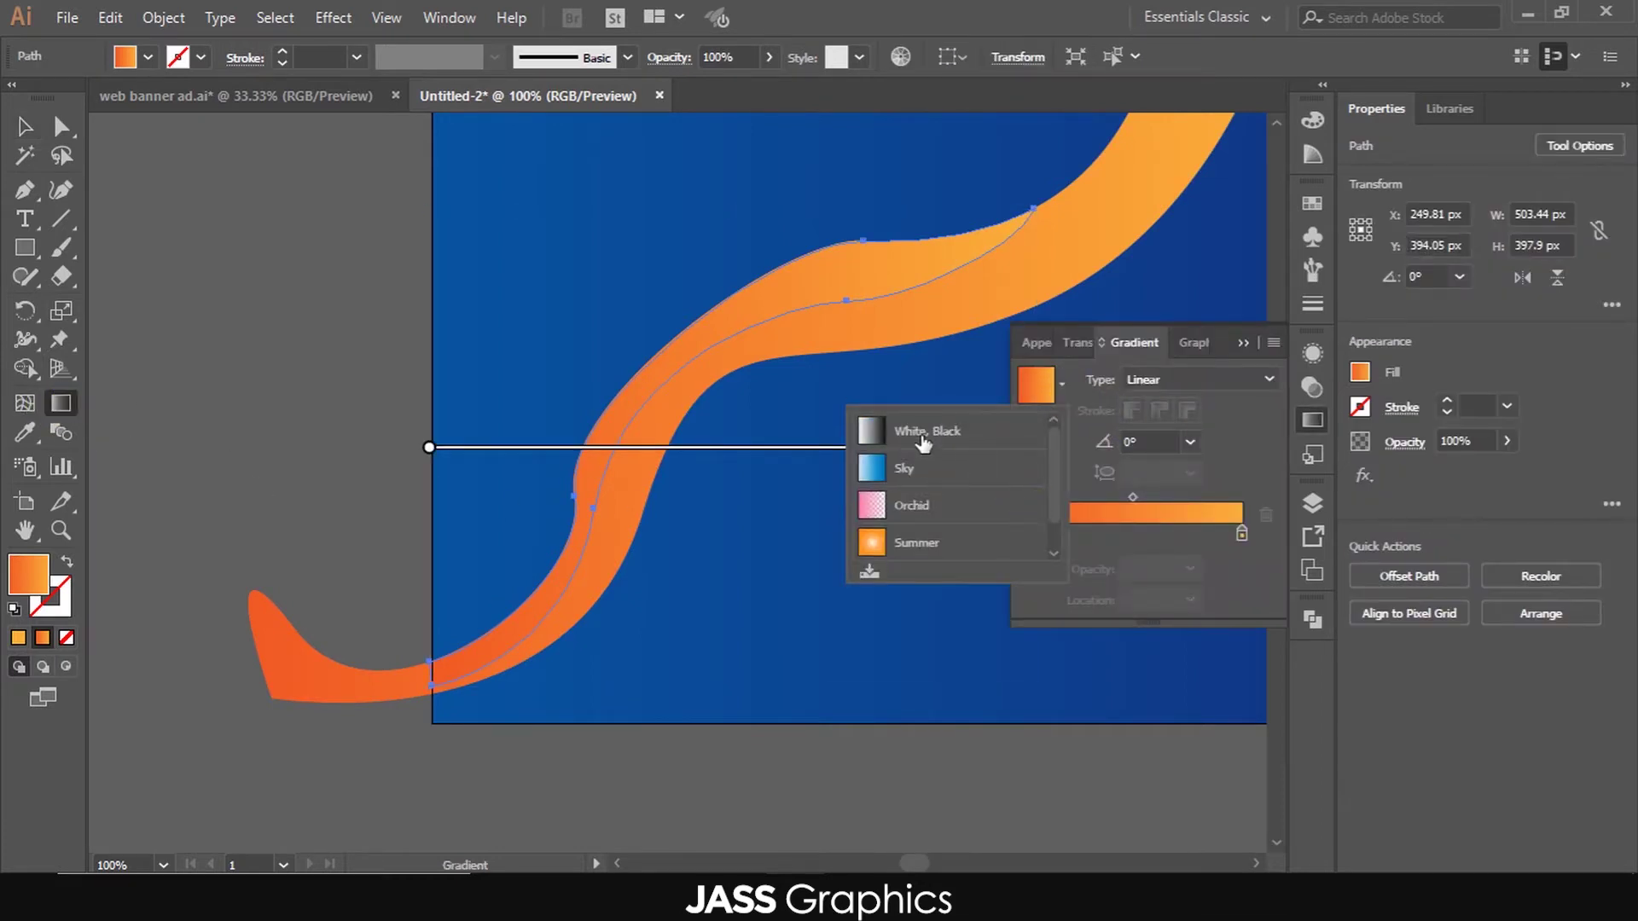
{"action": "left_click", "coordinate": [922, 437]}
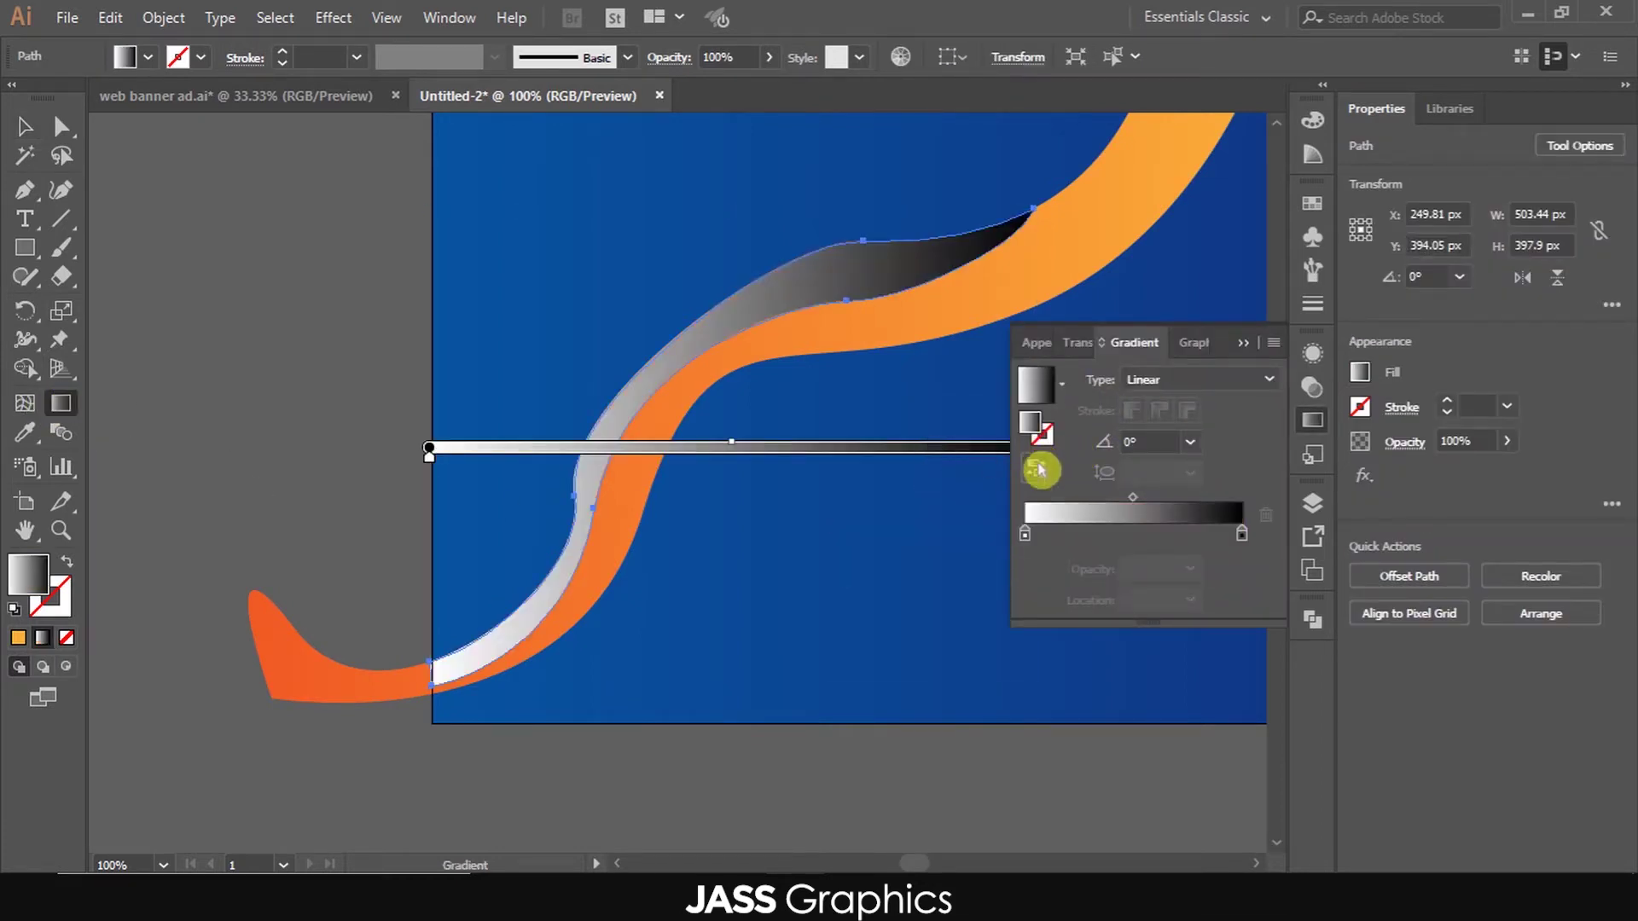
{"action": "left_click", "coordinate": [1039, 470]}
{"action": "left_click", "coordinate": [1234, 341]}
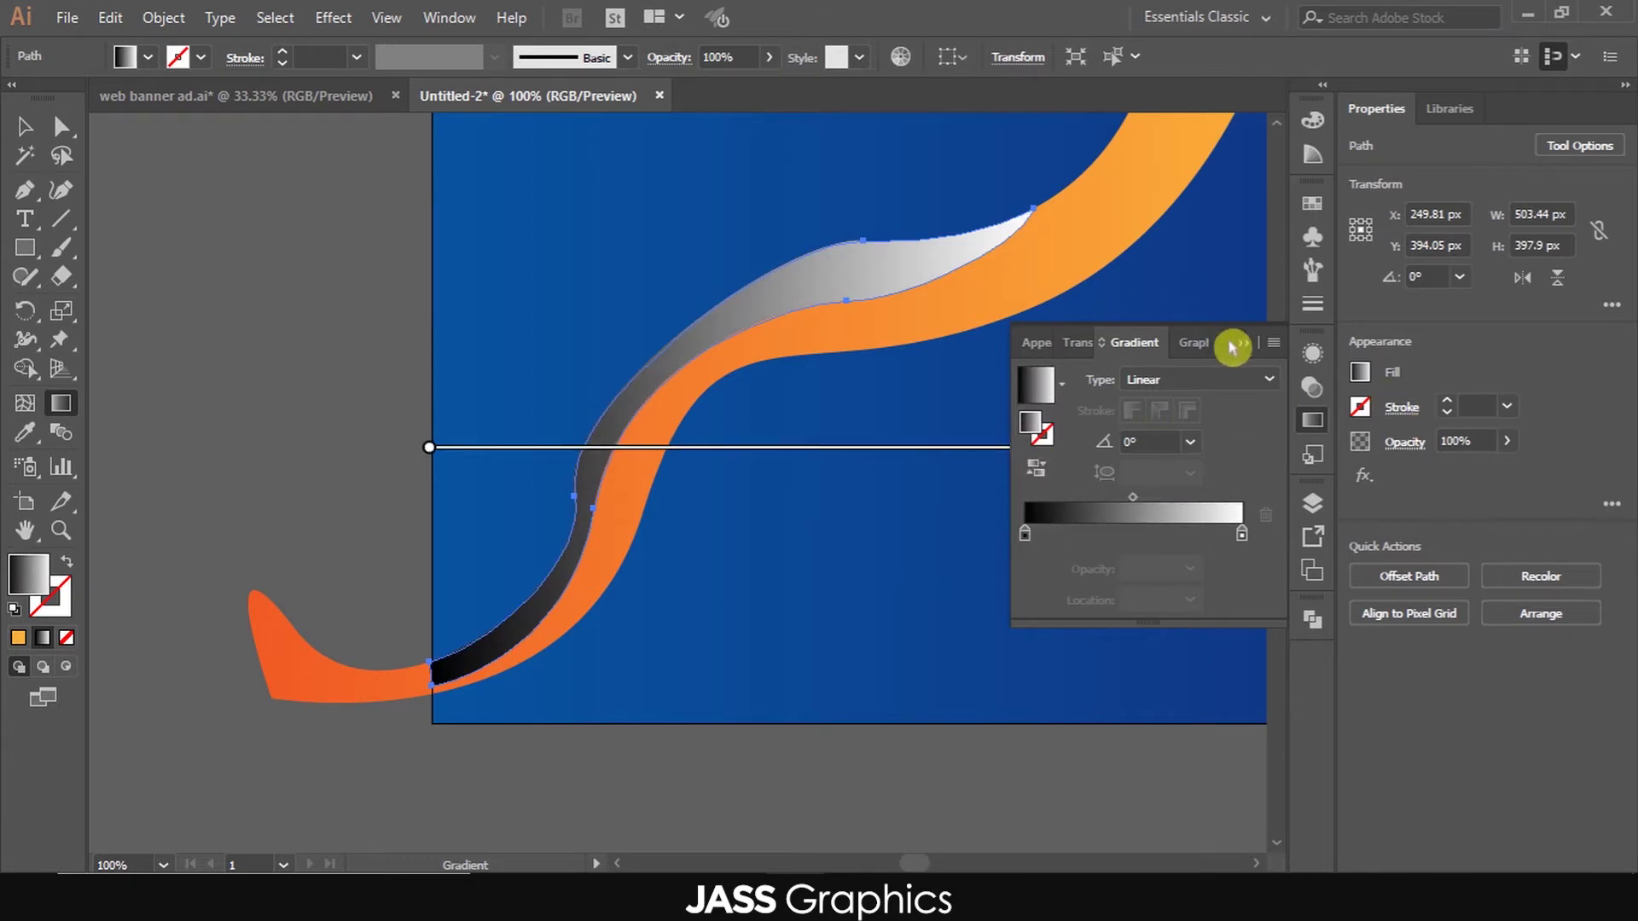
- Set the blending mode of the gradient-filled strip to Screen
{"action": "left_click", "coordinate": [673, 58]}
{"action": "left_click", "coordinate": [520, 97]}
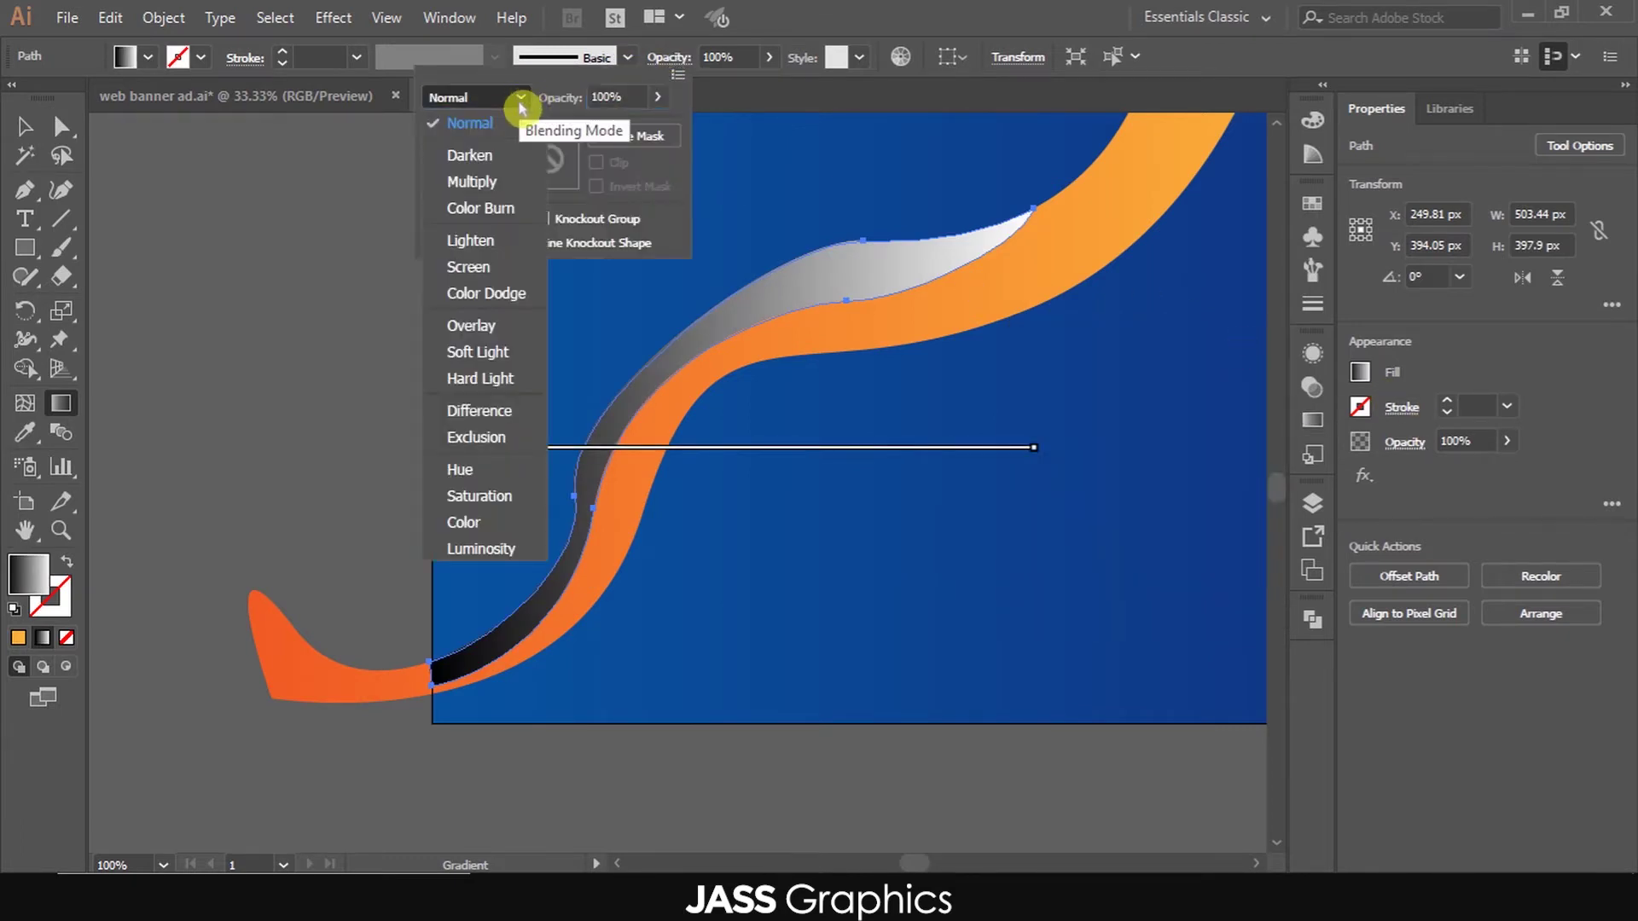
{"action": "left_click", "coordinate": [495, 256]}
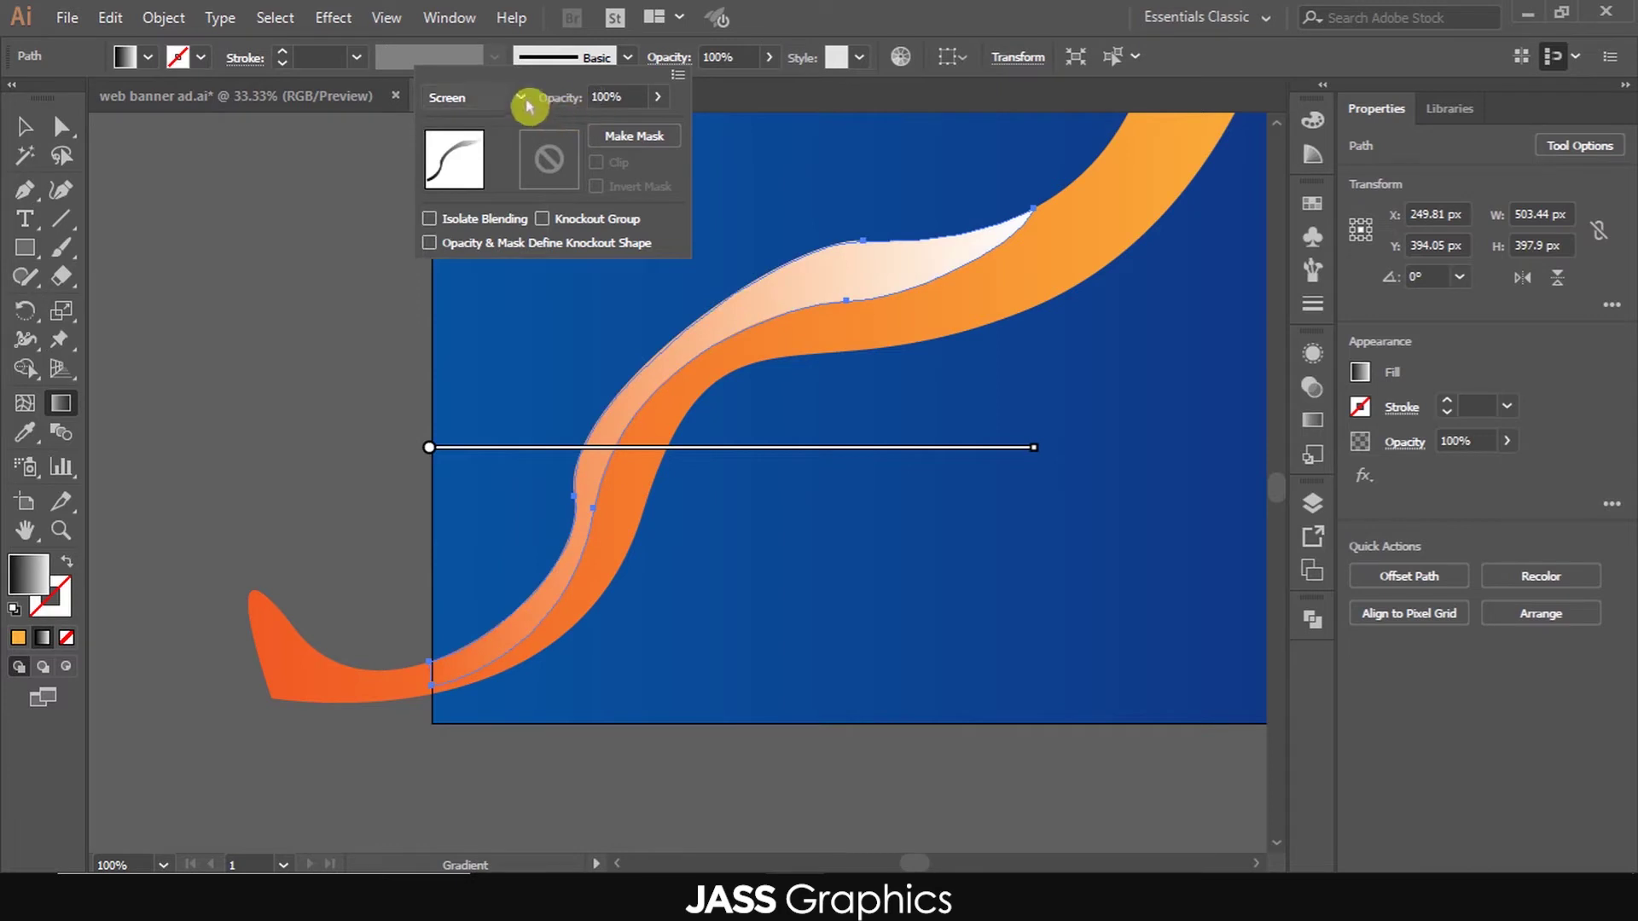
- Reverse the strip's gradient again and set the opacity of its white stop at 0% to 50%
{"action": "left_click", "coordinate": [1318, 431]}
{"action": "left_click", "coordinate": [1319, 435]}
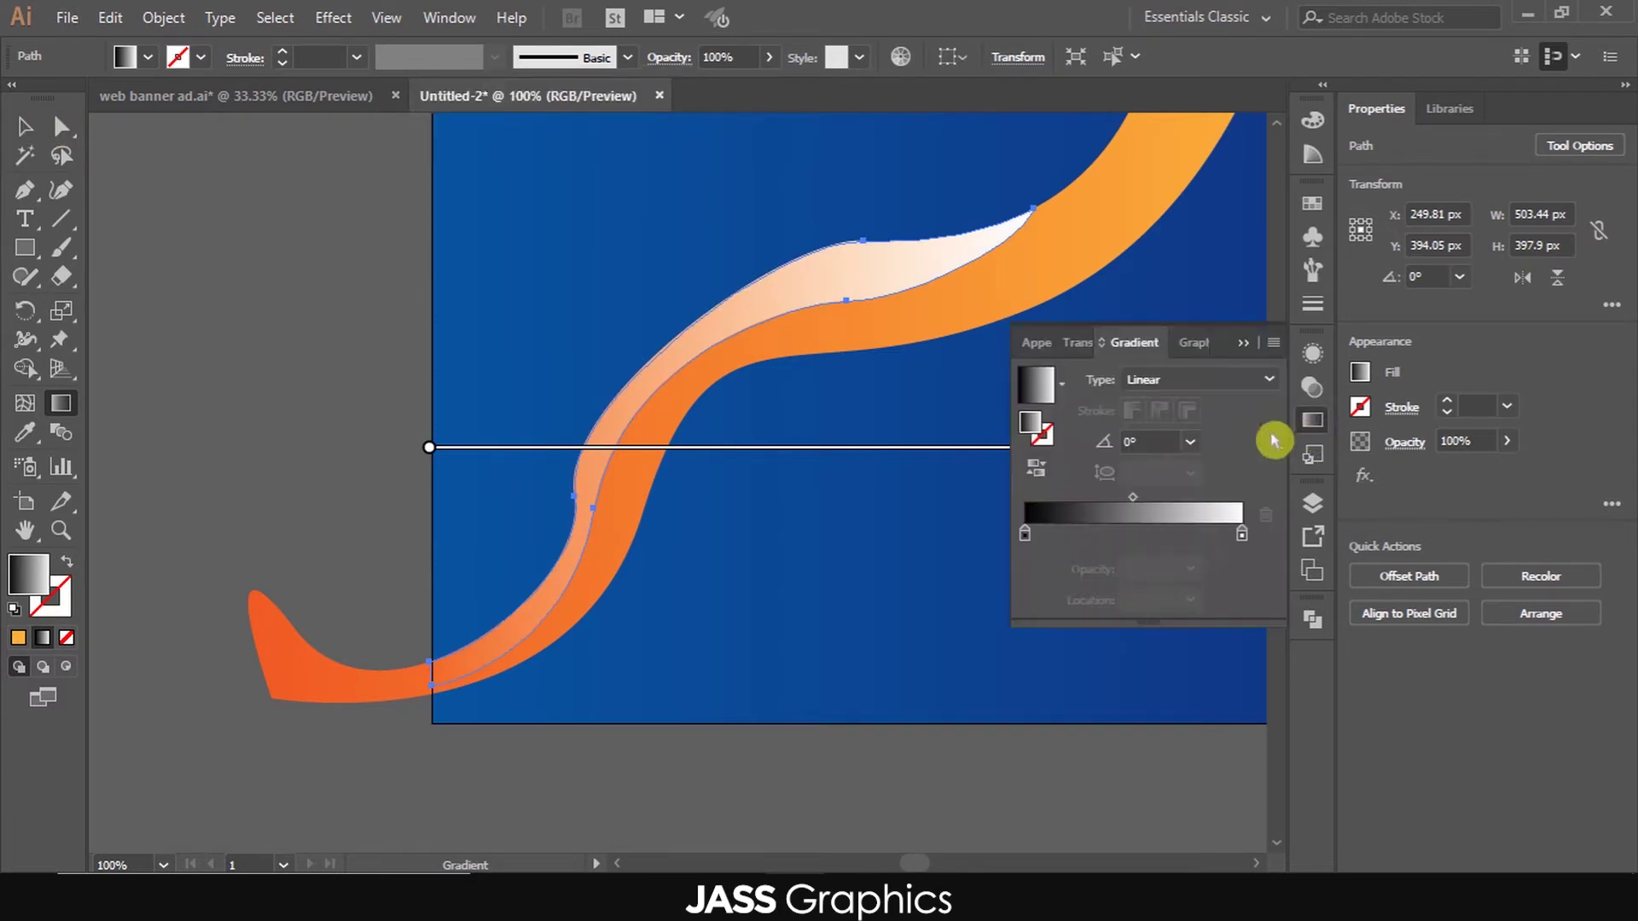
{"action": "left_click", "coordinate": [1040, 471]}
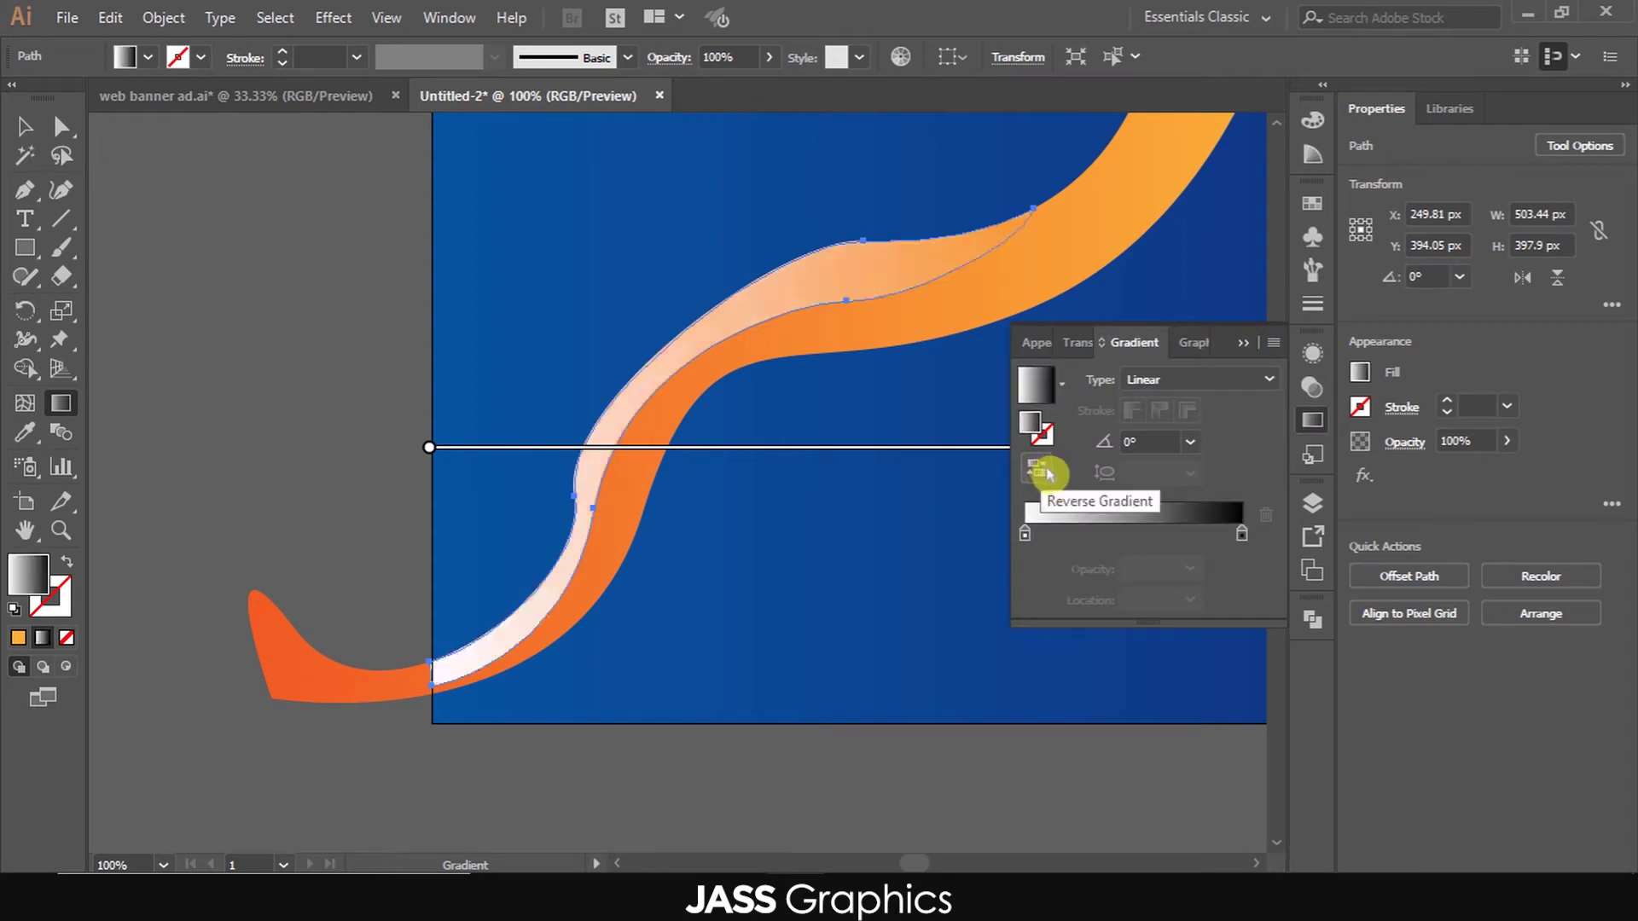
{"action": "left_click", "coordinate": [1025, 537]}
{"action": "left_click", "coordinate": [1188, 570]}
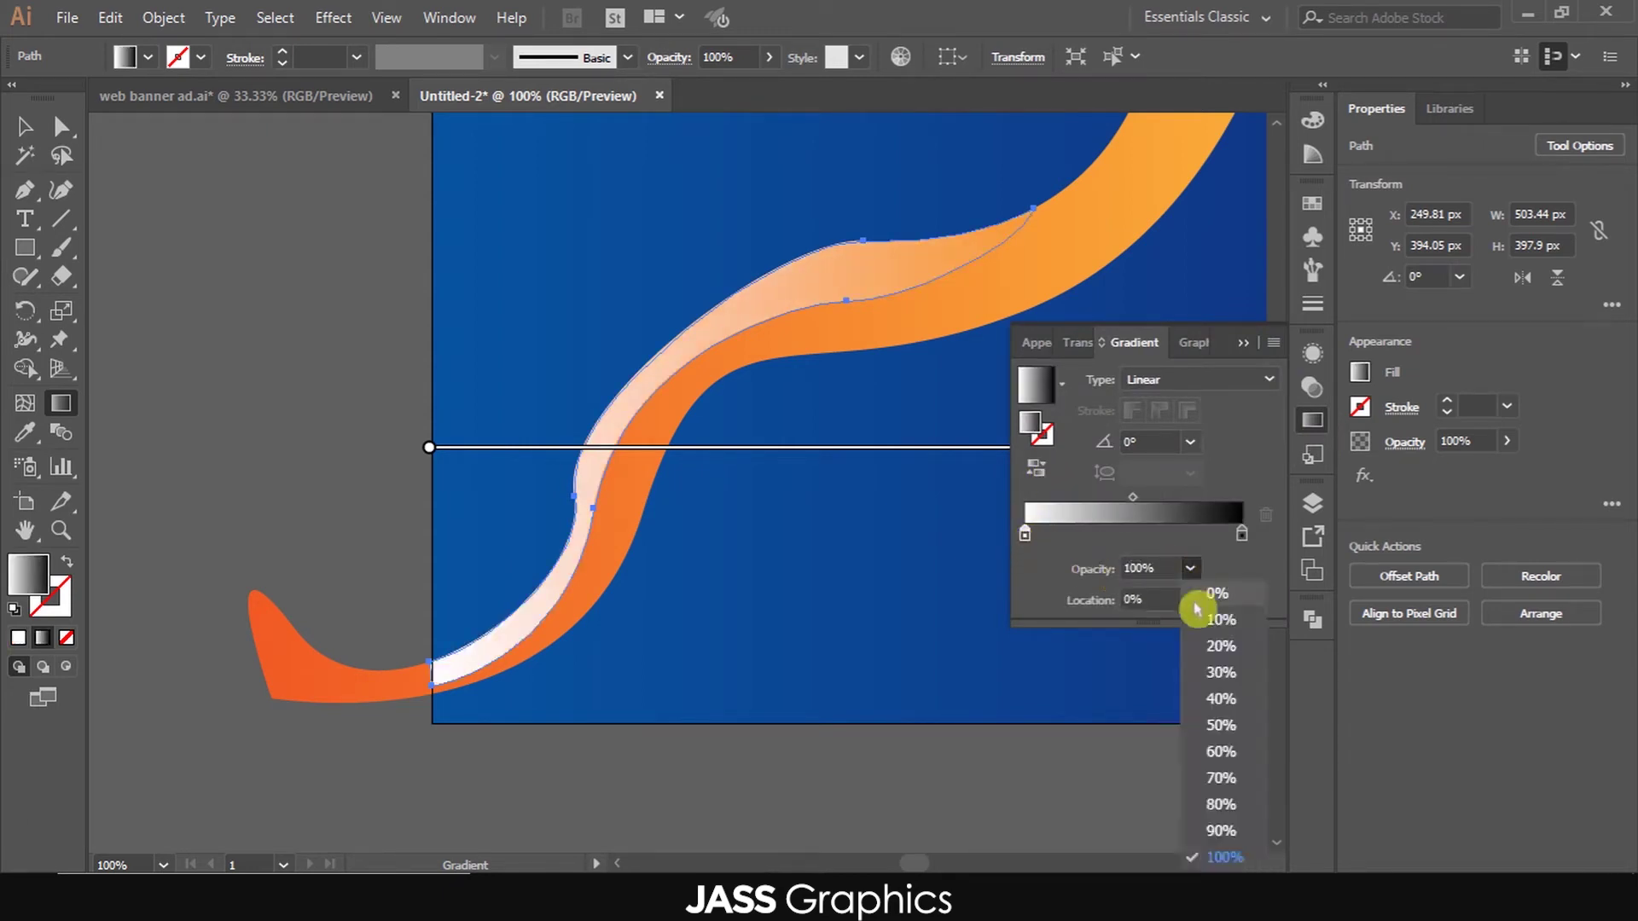
{"action": "left_click", "coordinate": [1221, 731]}
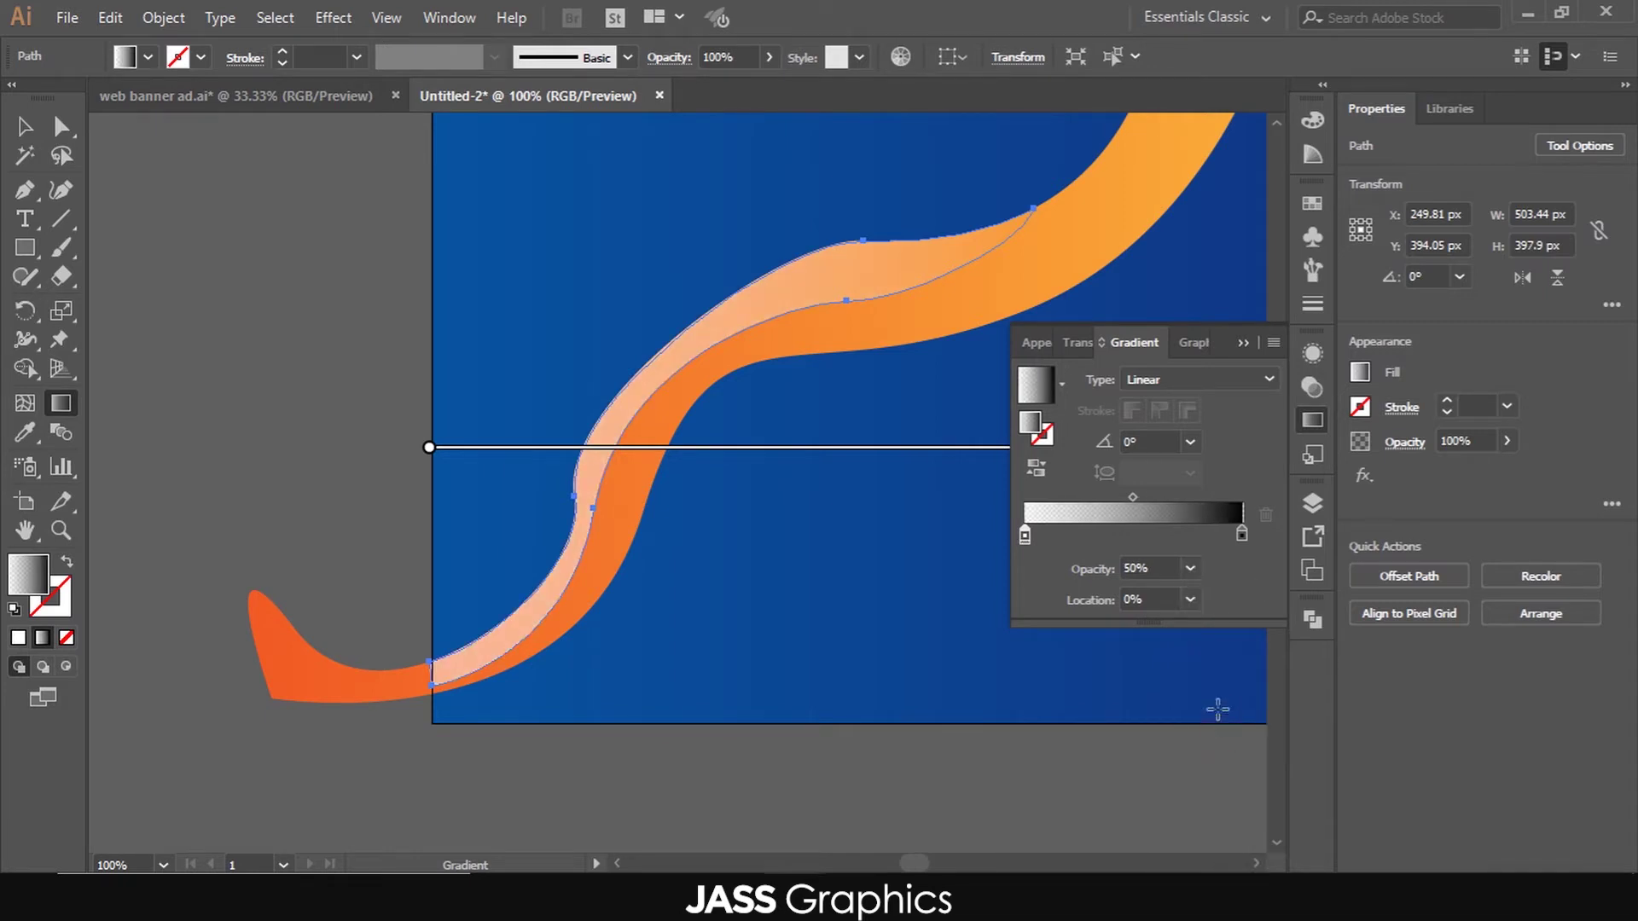
{"action": "left_click", "coordinate": [1241, 342]}
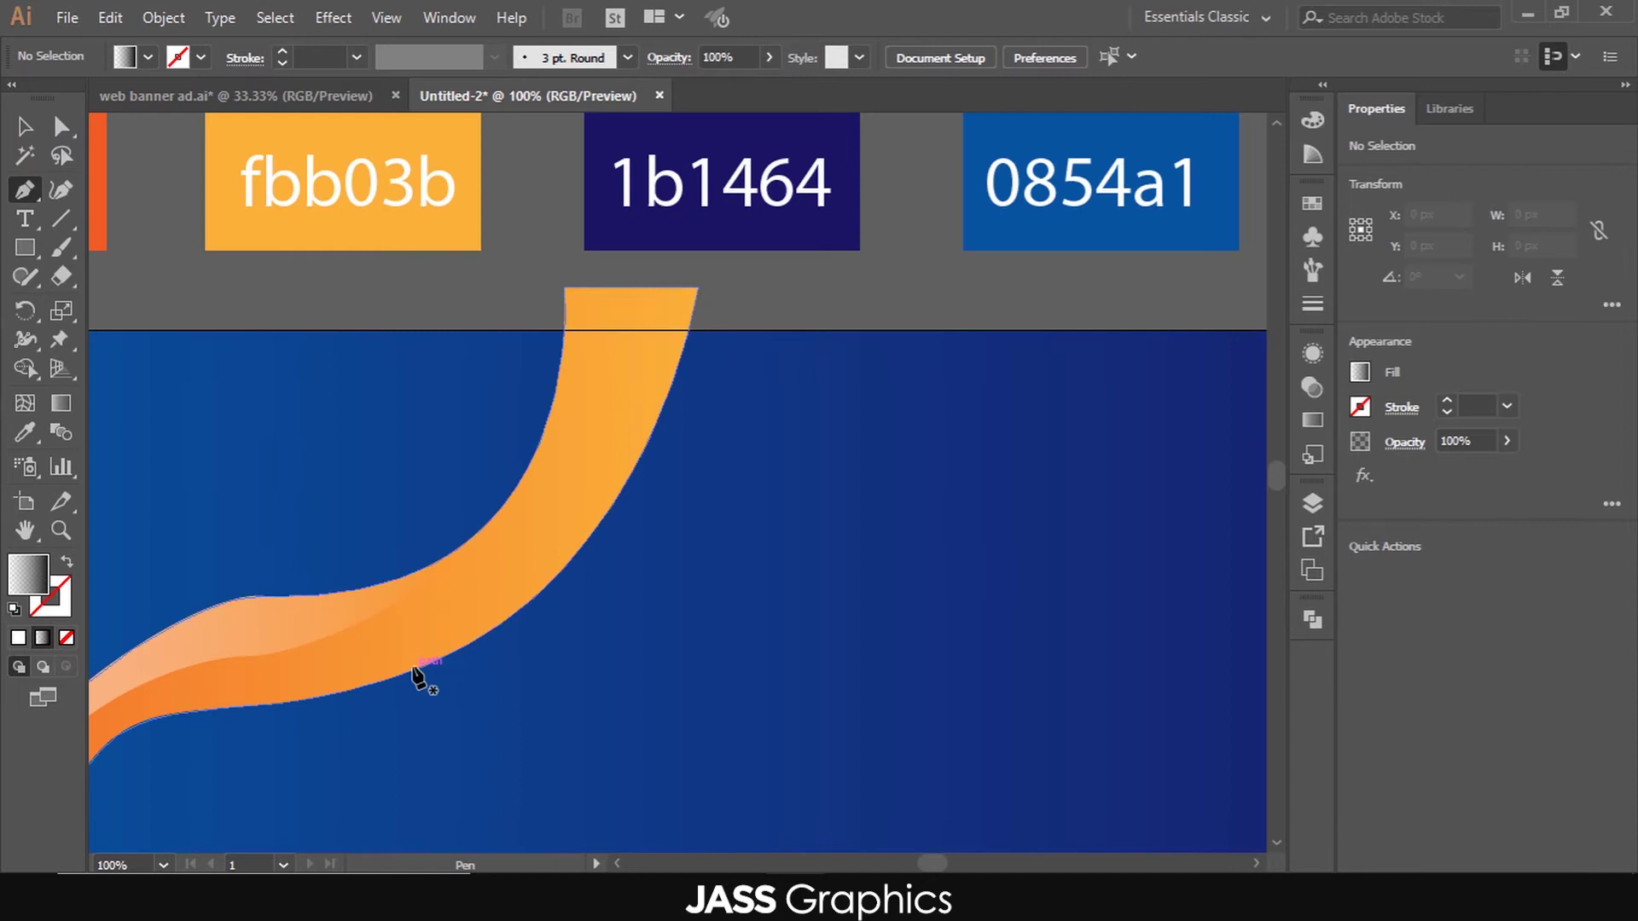
- Draw a closed Pen path from the ribbon's lower edge, curving up through its upper section and extending past its outer side
{"action": "left_click", "coordinate": [412, 670]}
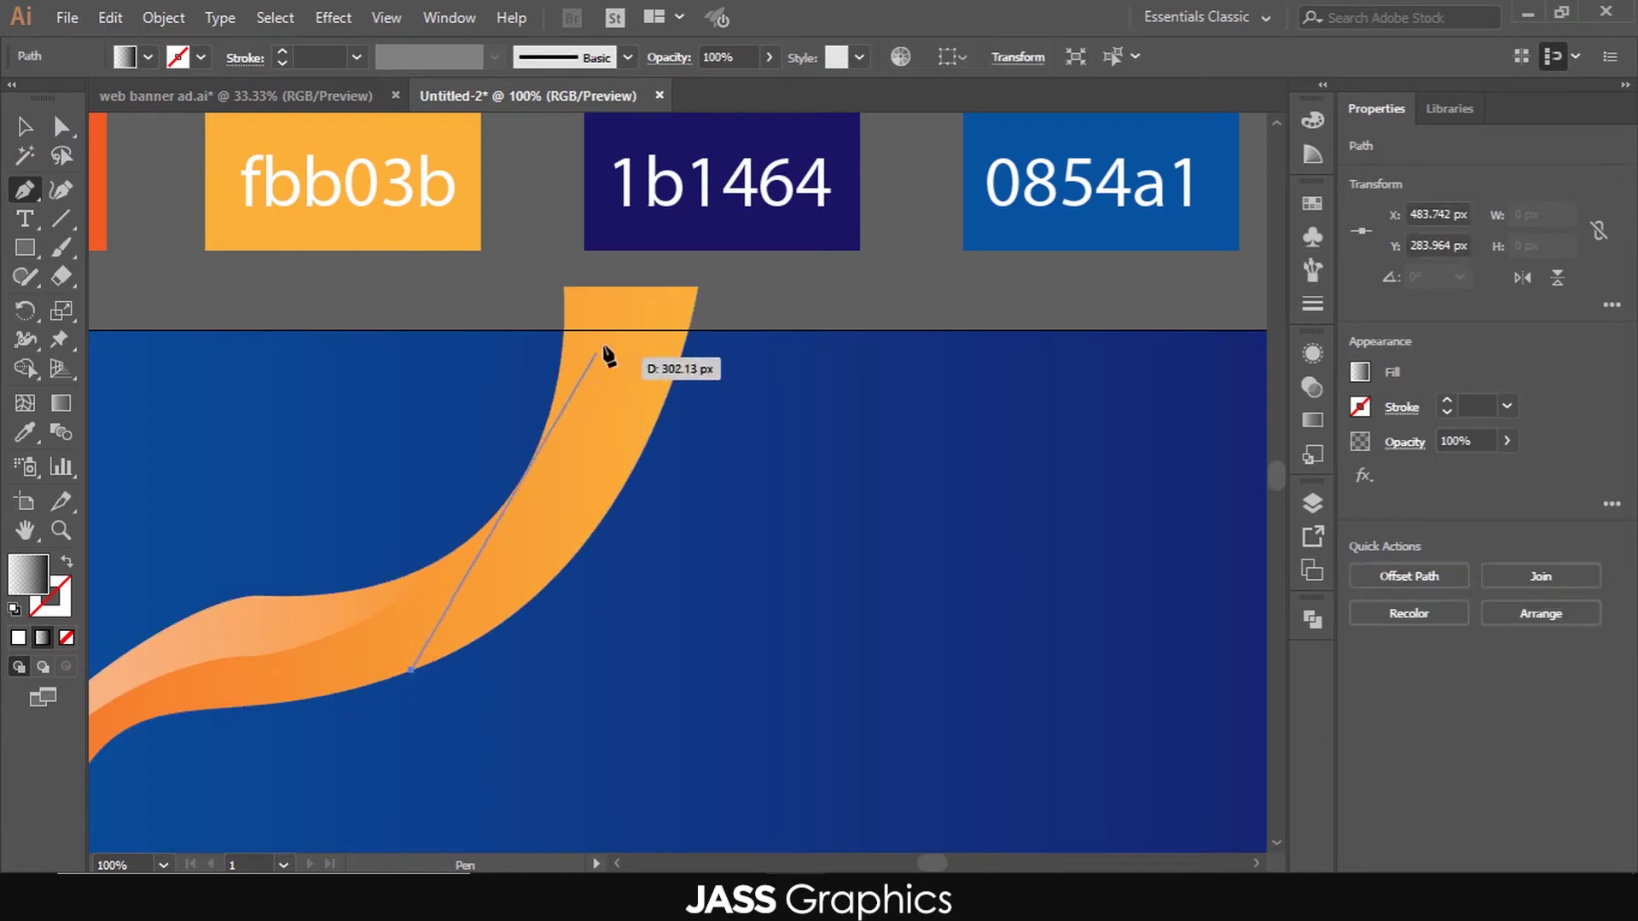
{"action": "left_click_drag", "start_coordinate": [615, 267], "coordinate": [640, 206]}
{"action": "scroll", "coordinate": [638, 209], "scroll_direction": "up", "scroll_amount": 5}
{"action": "left_click", "coordinate": [615, 459]}
{"action": "left_click", "coordinate": [771, 467]}
{"action": "scroll", "coordinate": [887, 435], "scroll_direction": "down", "scroll_amount": 1}
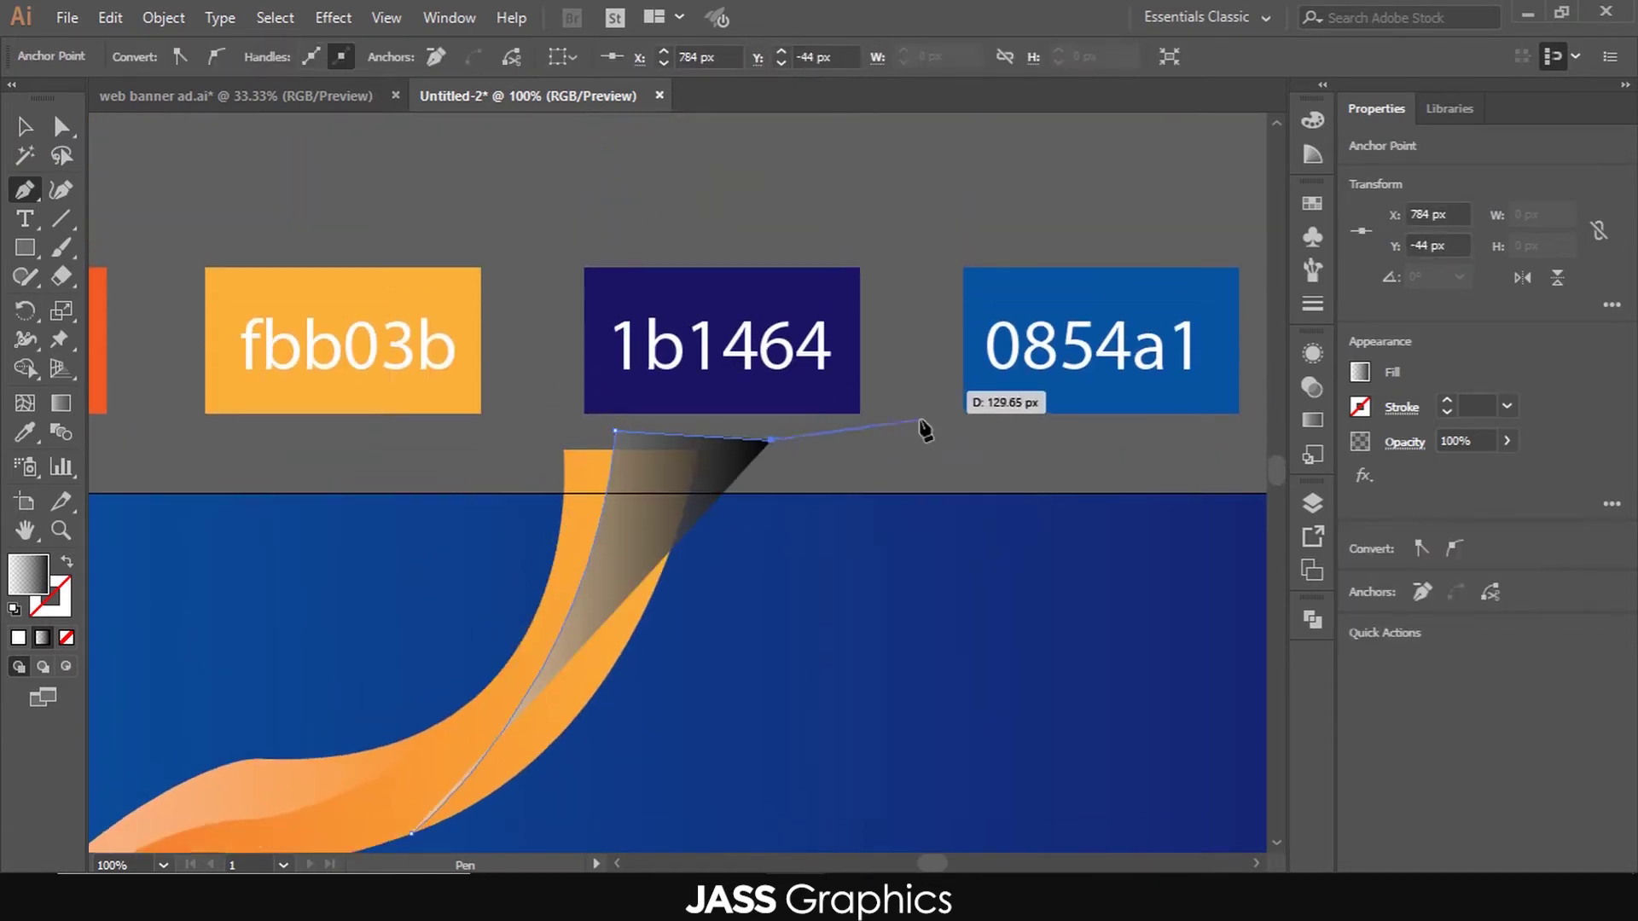
{"action": "scroll", "coordinate": [925, 431], "scroll_direction": "down", "scroll_amount": 2}
{"action": "left_click", "coordinate": [642, 731]}
{"action": "left_click", "coordinate": [411, 747]}
{"action": "key", "text": "v"}
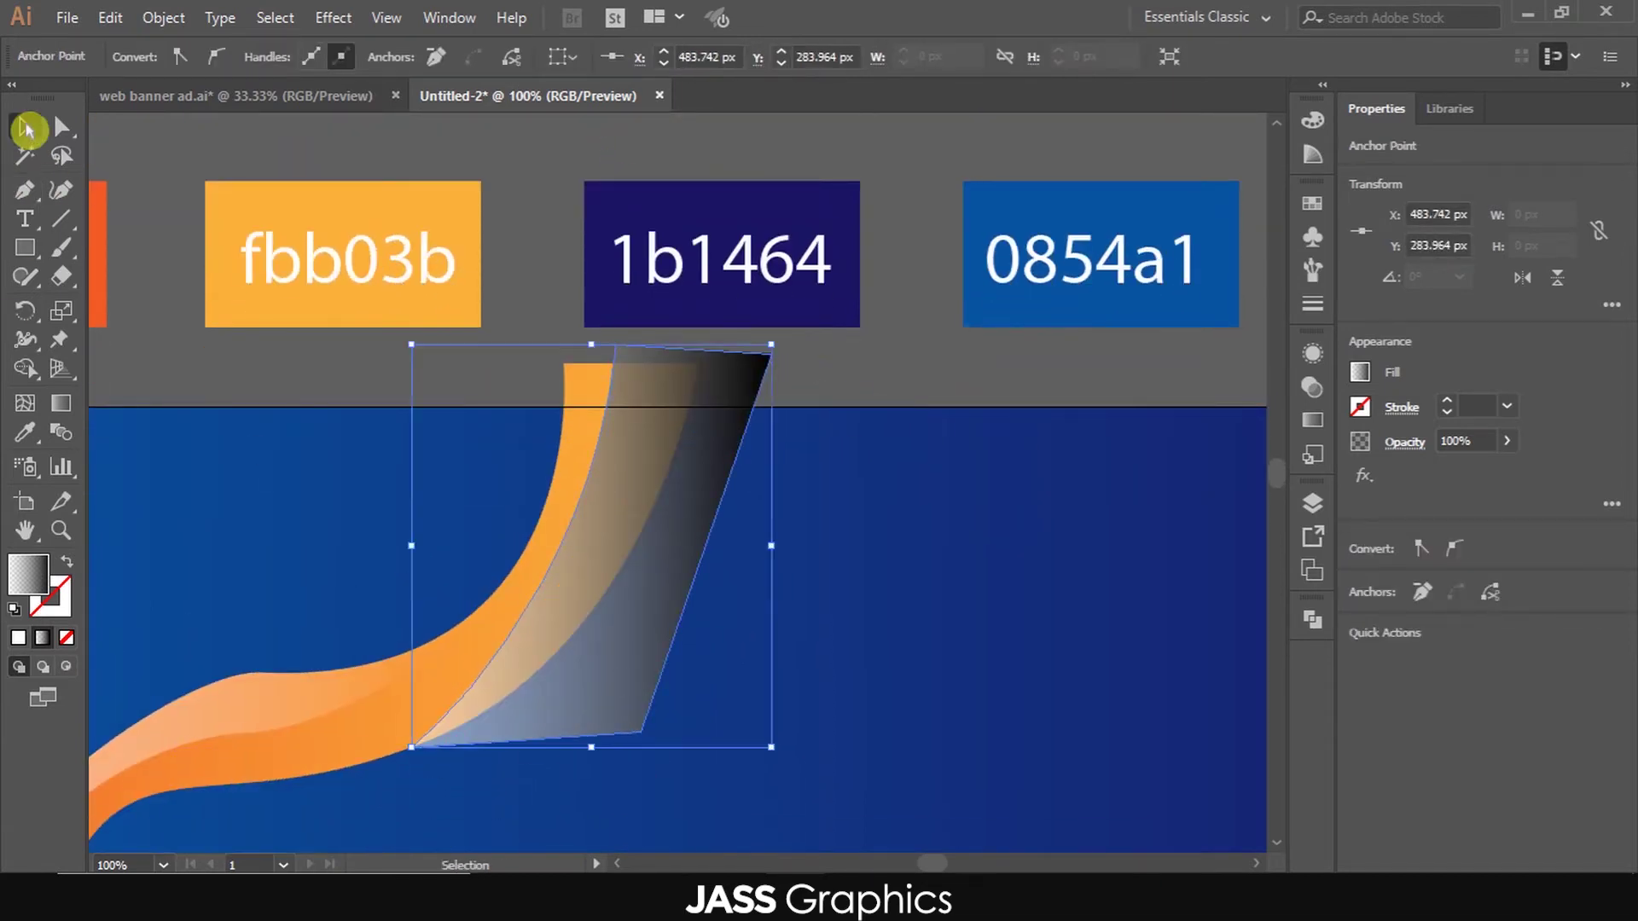
- Remove the new path's excess outside the ribbon with the Shape Builder, leaving a strip along the upper section's outer edge
{"action": "left_click", "coordinate": [369, 731], "text": "shift"}
{"action": "left_click", "coordinate": [25, 368]}
{"action": "left_click", "coordinate": [701, 568], "text": "alt"}
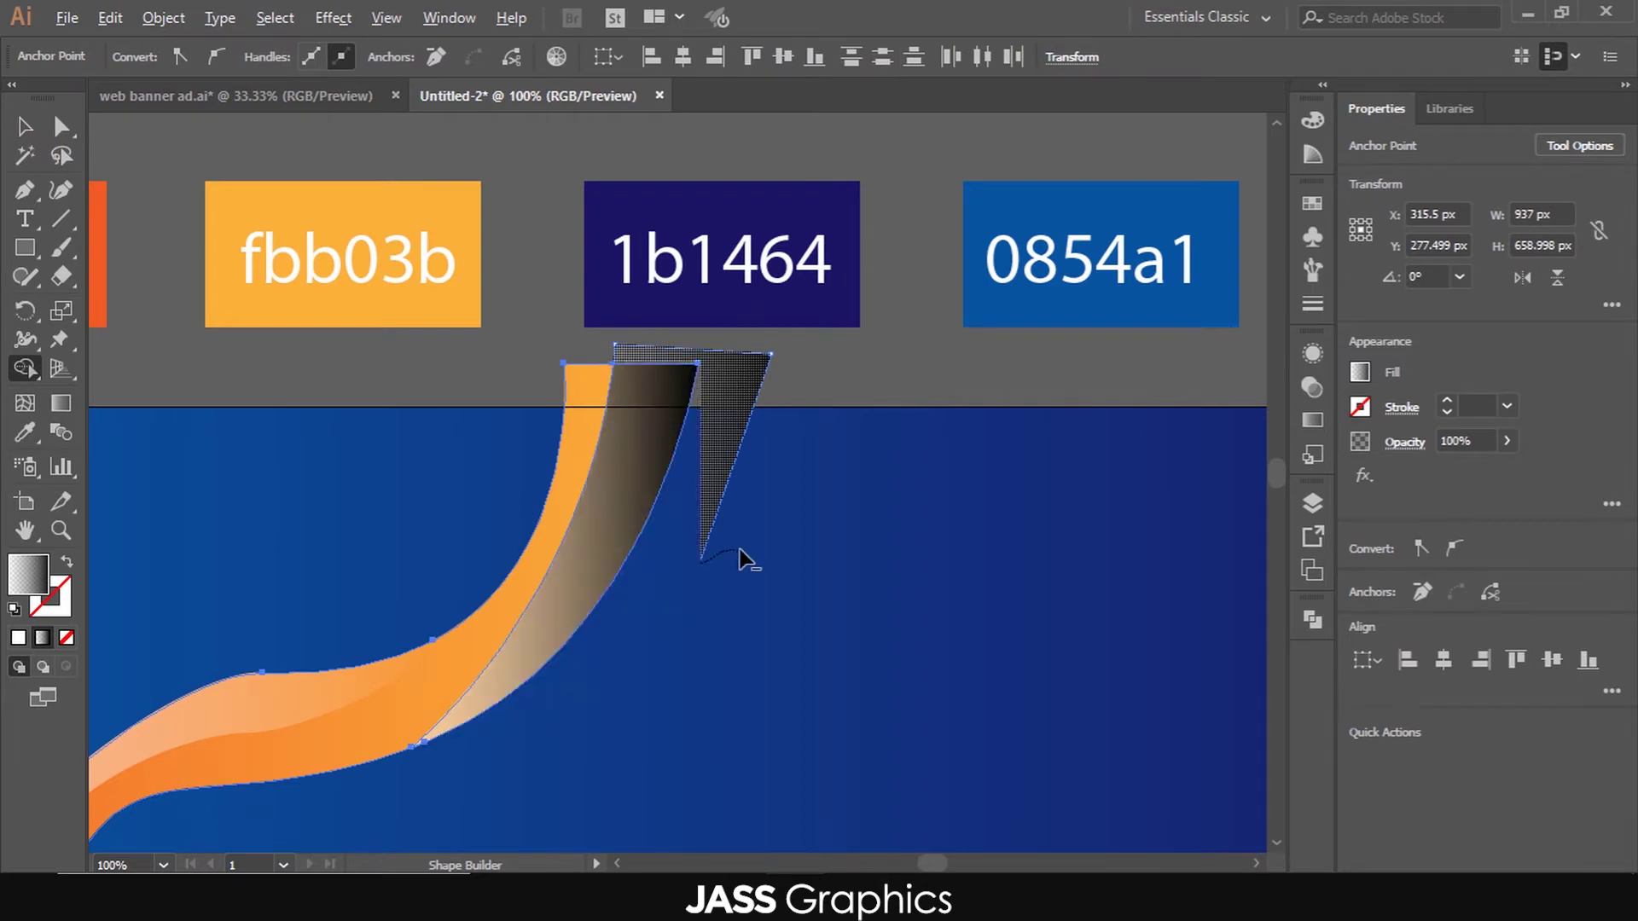
- Set the new strip's blending mode to Screen and deselect it
{"action": "left_click", "coordinate": [25, 126]}
{"action": "left_click", "coordinate": [631, 503]}
{"action": "left_click", "coordinate": [1404, 442]}
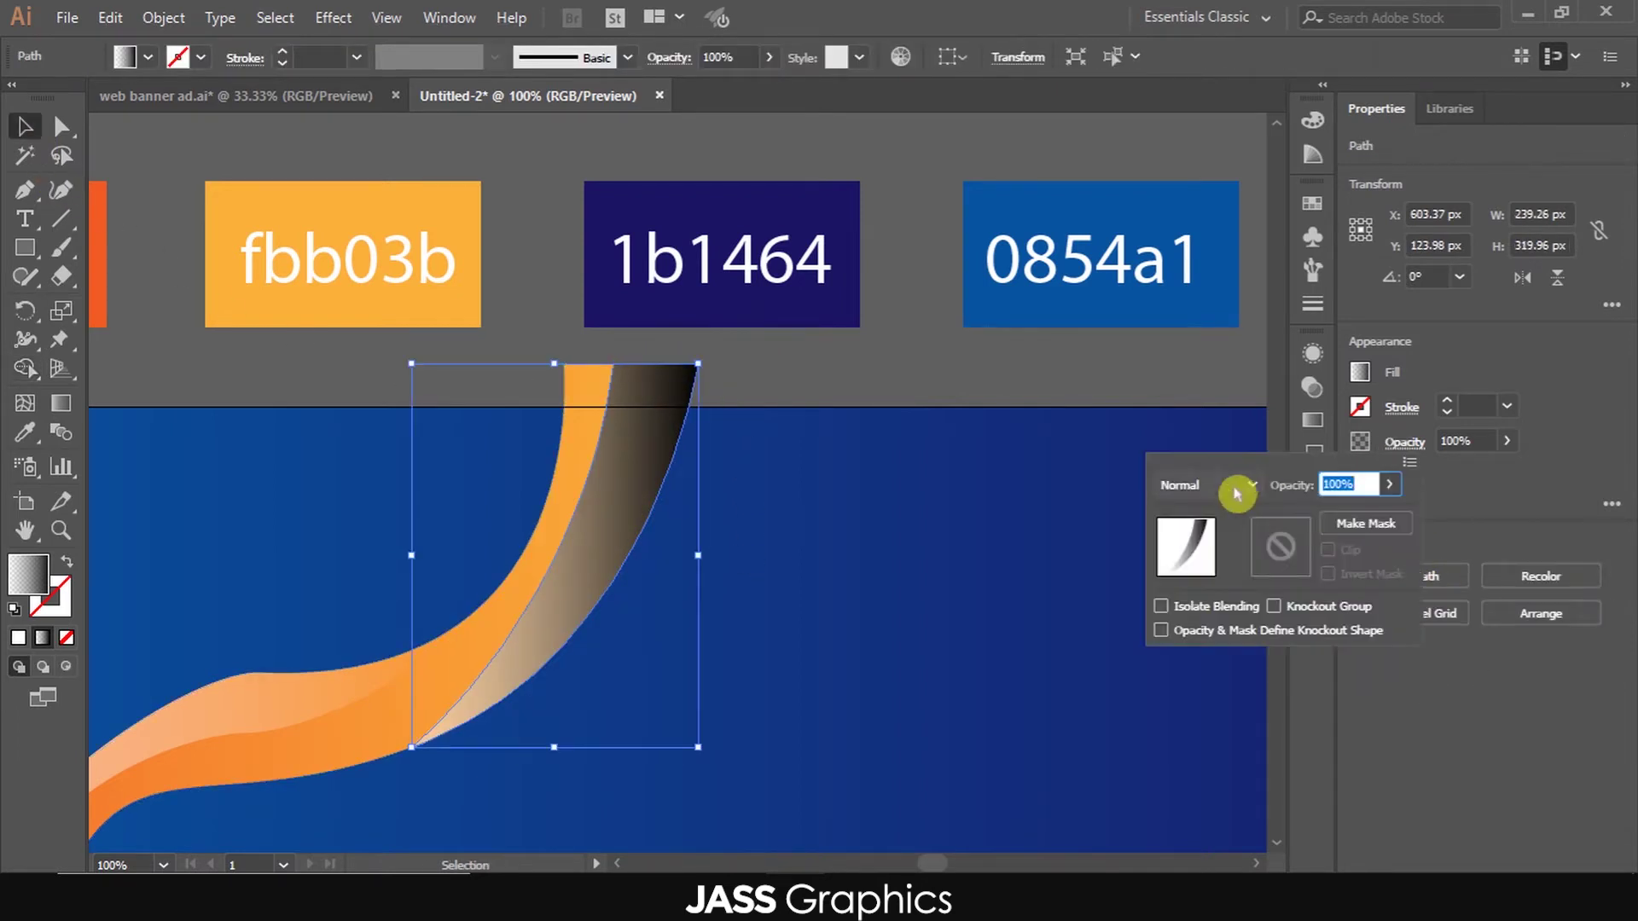
{"action": "left_click", "coordinate": [1234, 489]}
{"action": "left_click", "coordinate": [1187, 225]}
{"action": "left_click", "coordinate": [931, 378]}
{"action": "left_click", "coordinate": [936, 388]}
- Draw a rectangle of about 743 × 624 px from the artboard's upper-left corner, covering the part with the ribbon
{"action": "scroll", "coordinate": [949, 604], "scroll_direction": "down", "scroll_amount": 4}
{"action": "scroll", "coordinate": [949, 608], "scroll_direction": "up", "scroll_amount": 1}
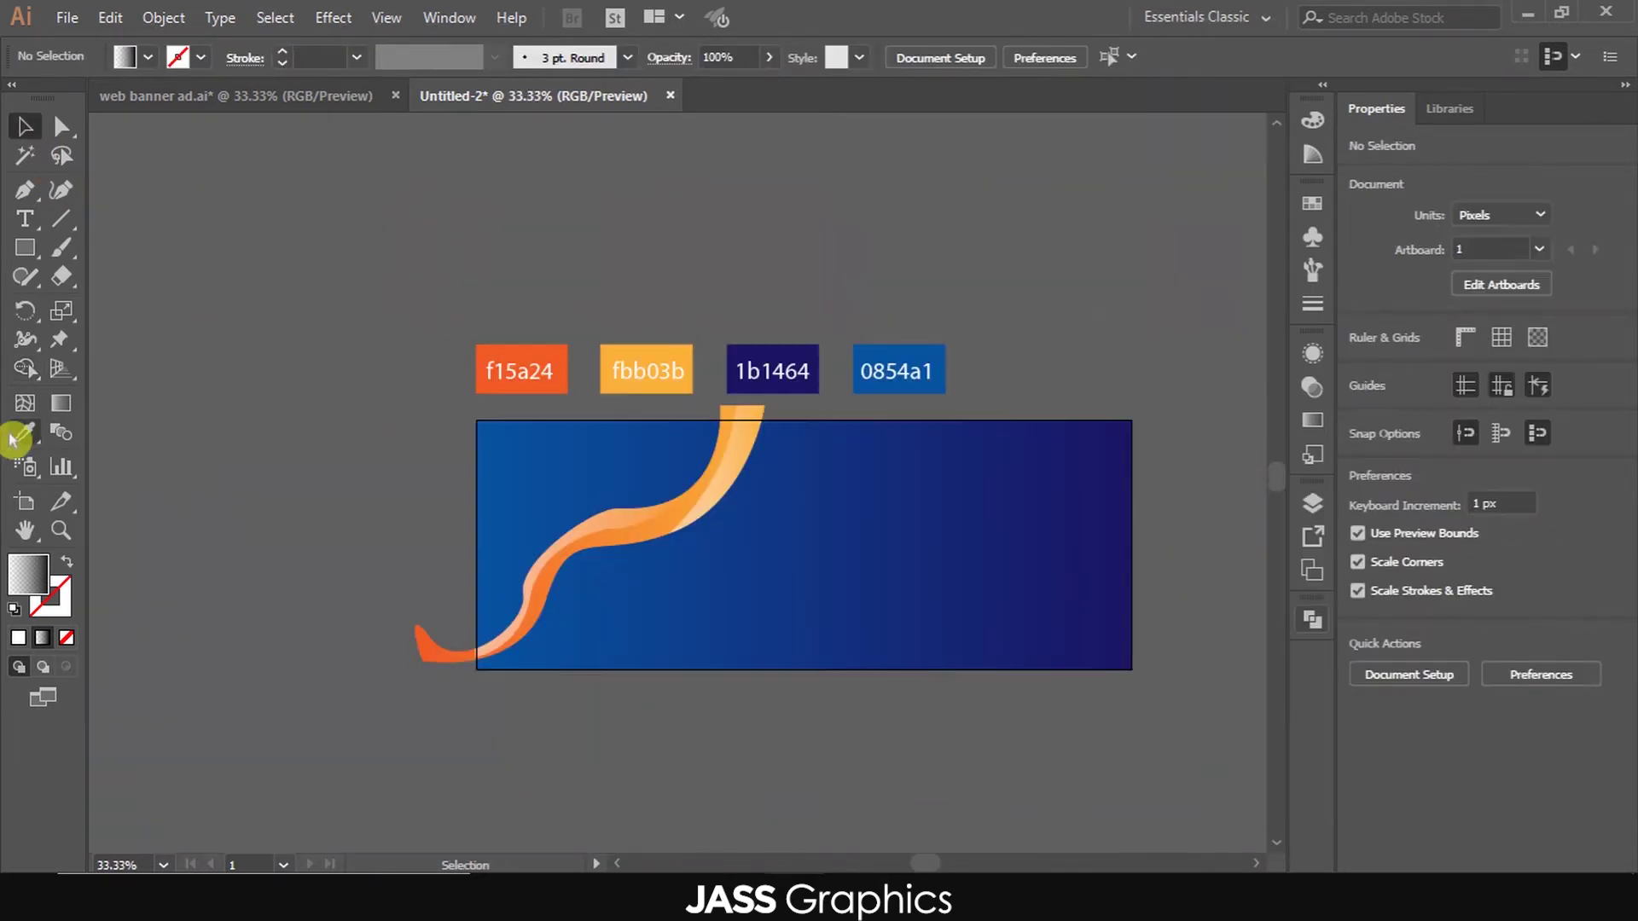
{"action": "left_click", "coordinate": [28, 254]}
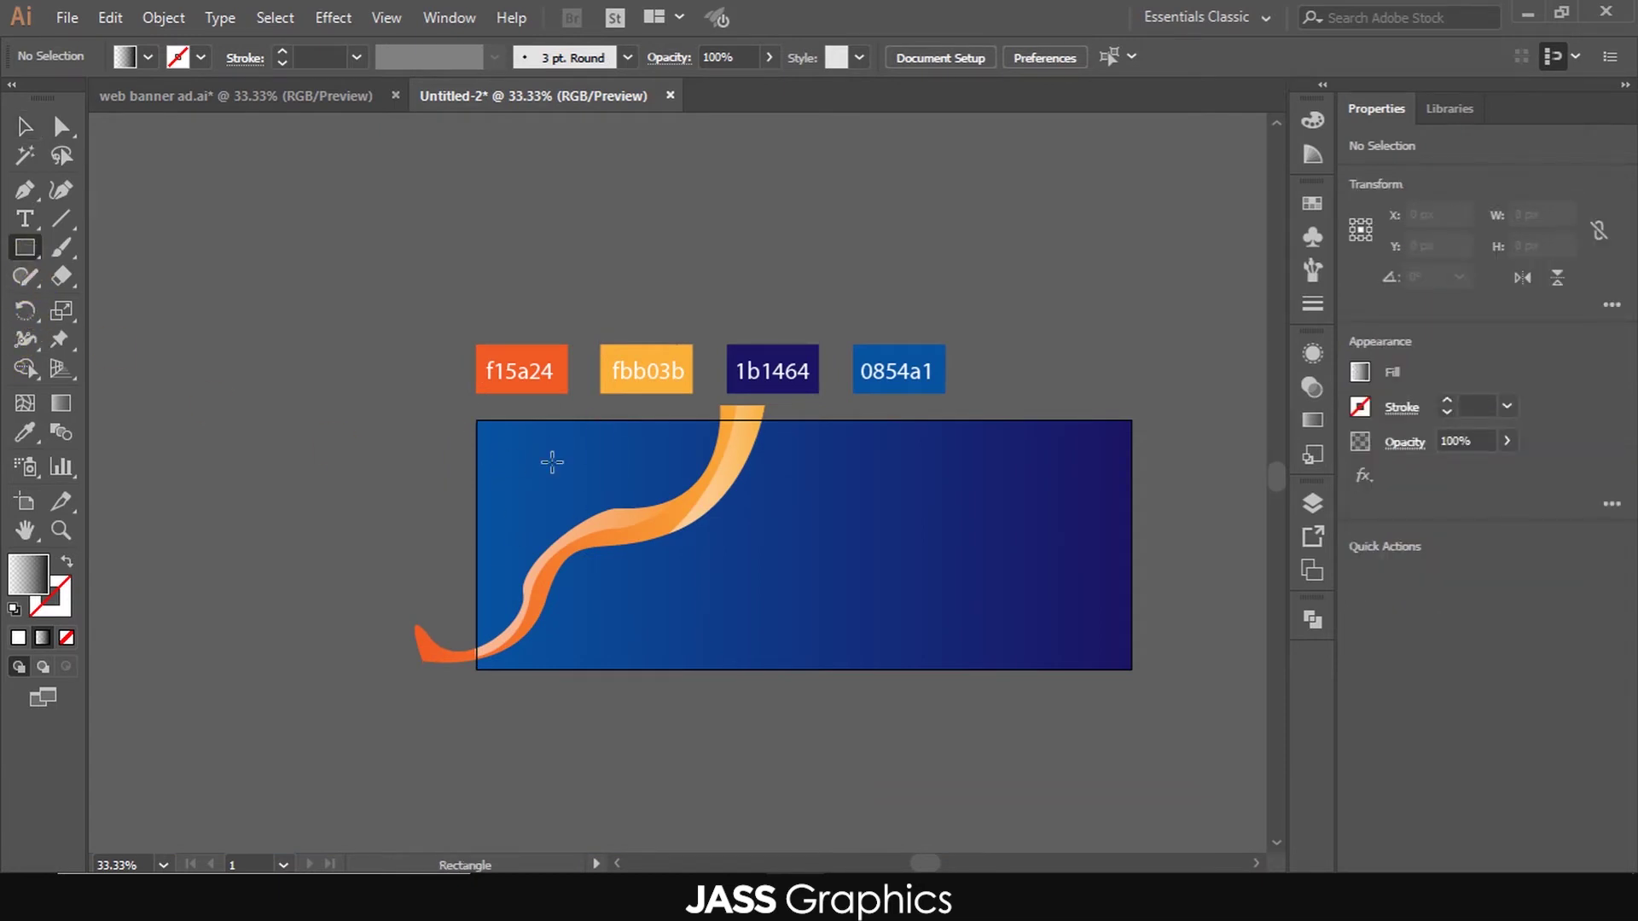
{"action": "scroll", "coordinate": [523, 445], "scroll_direction": "up", "scroll_amount": 1}
{"action": "left_click_drag", "start_coordinate": [453, 407], "coordinate": [898, 780]}
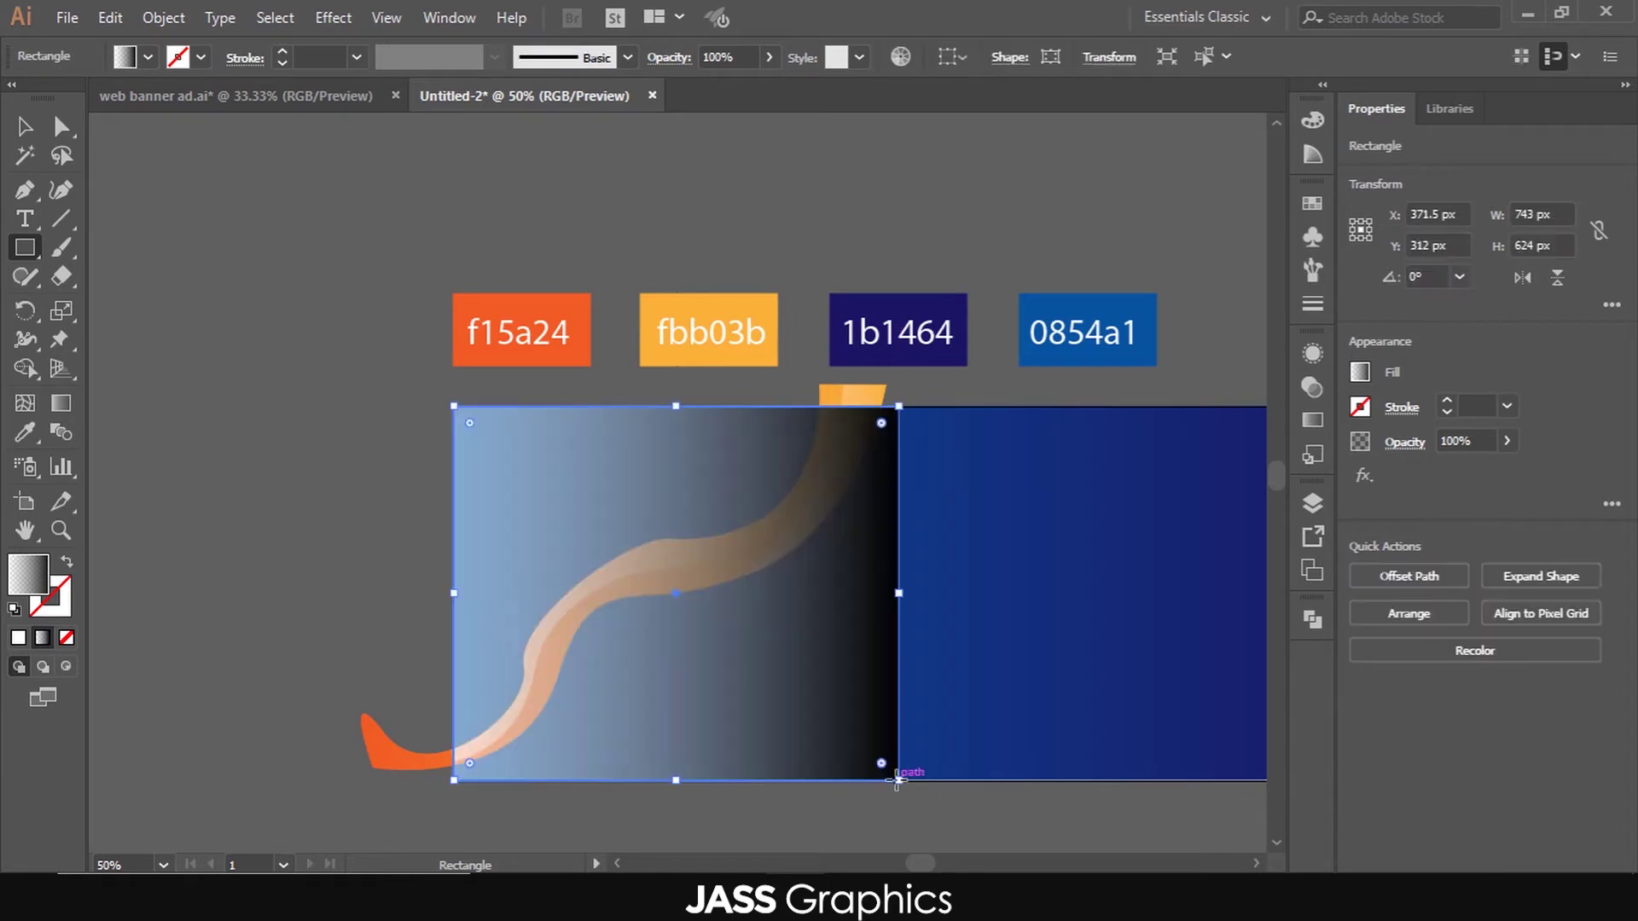
- Select the rectangle with the ribbon and remove the rectangle's part below the ribbon with the Shape Builder
{"action": "key", "text": "v"}
{"action": "left_click_drag", "start_coordinate": [222, 435], "coordinate": [831, 631]}
{"action": "key", "text": "shift+m"}
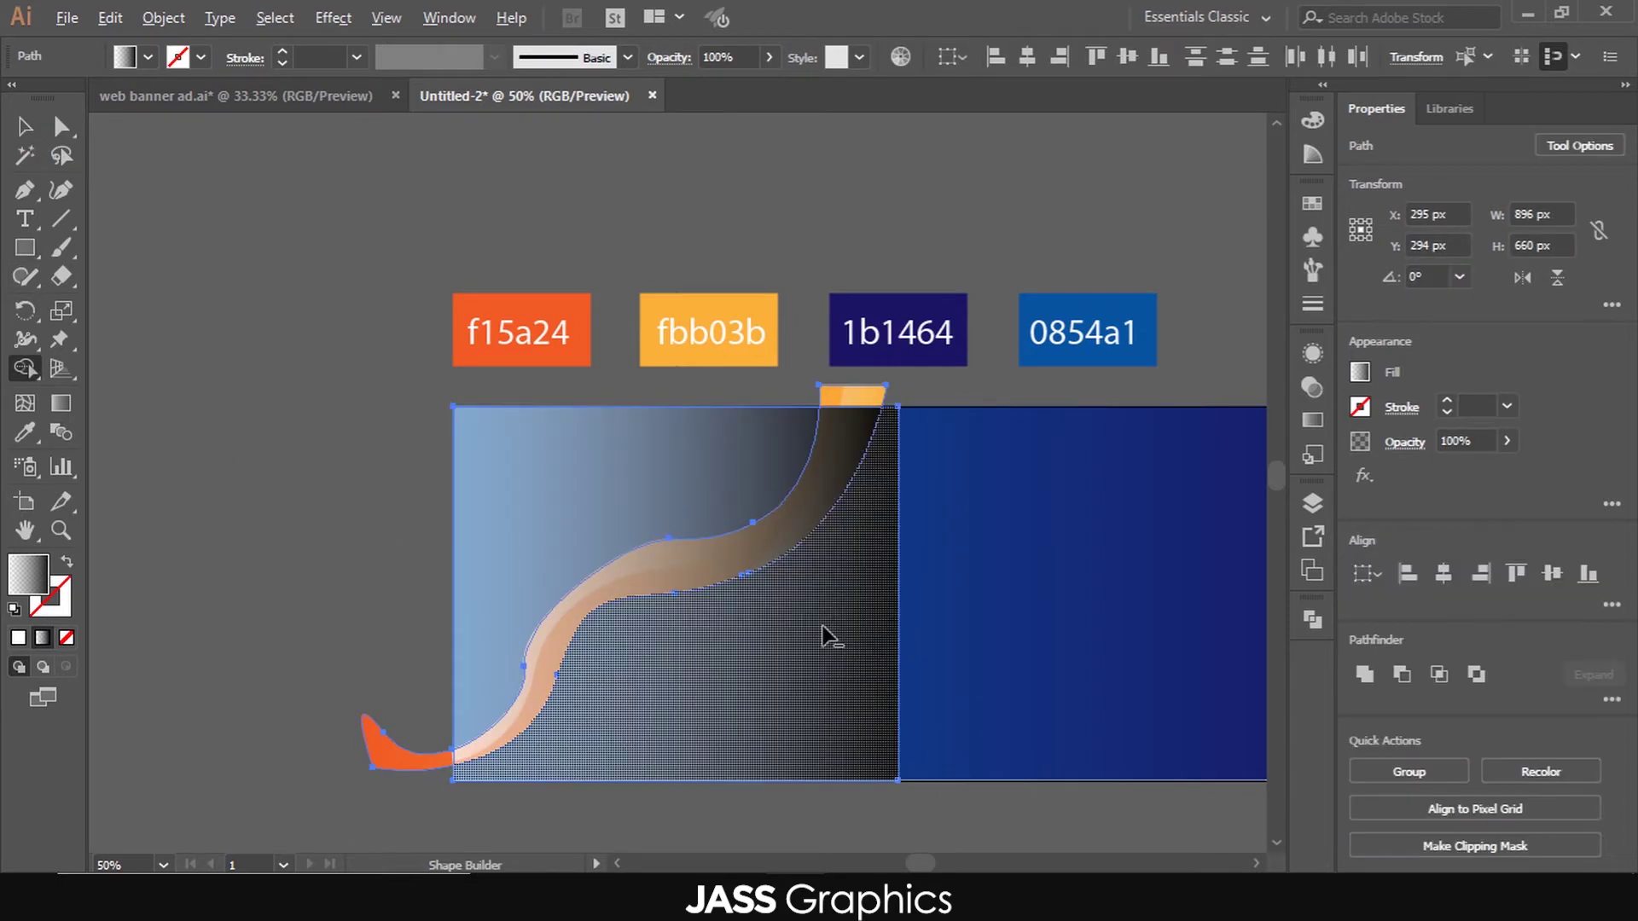
{"action": "left_click_drag", "start_coordinate": [934, 656], "coordinate": [940, 660]}
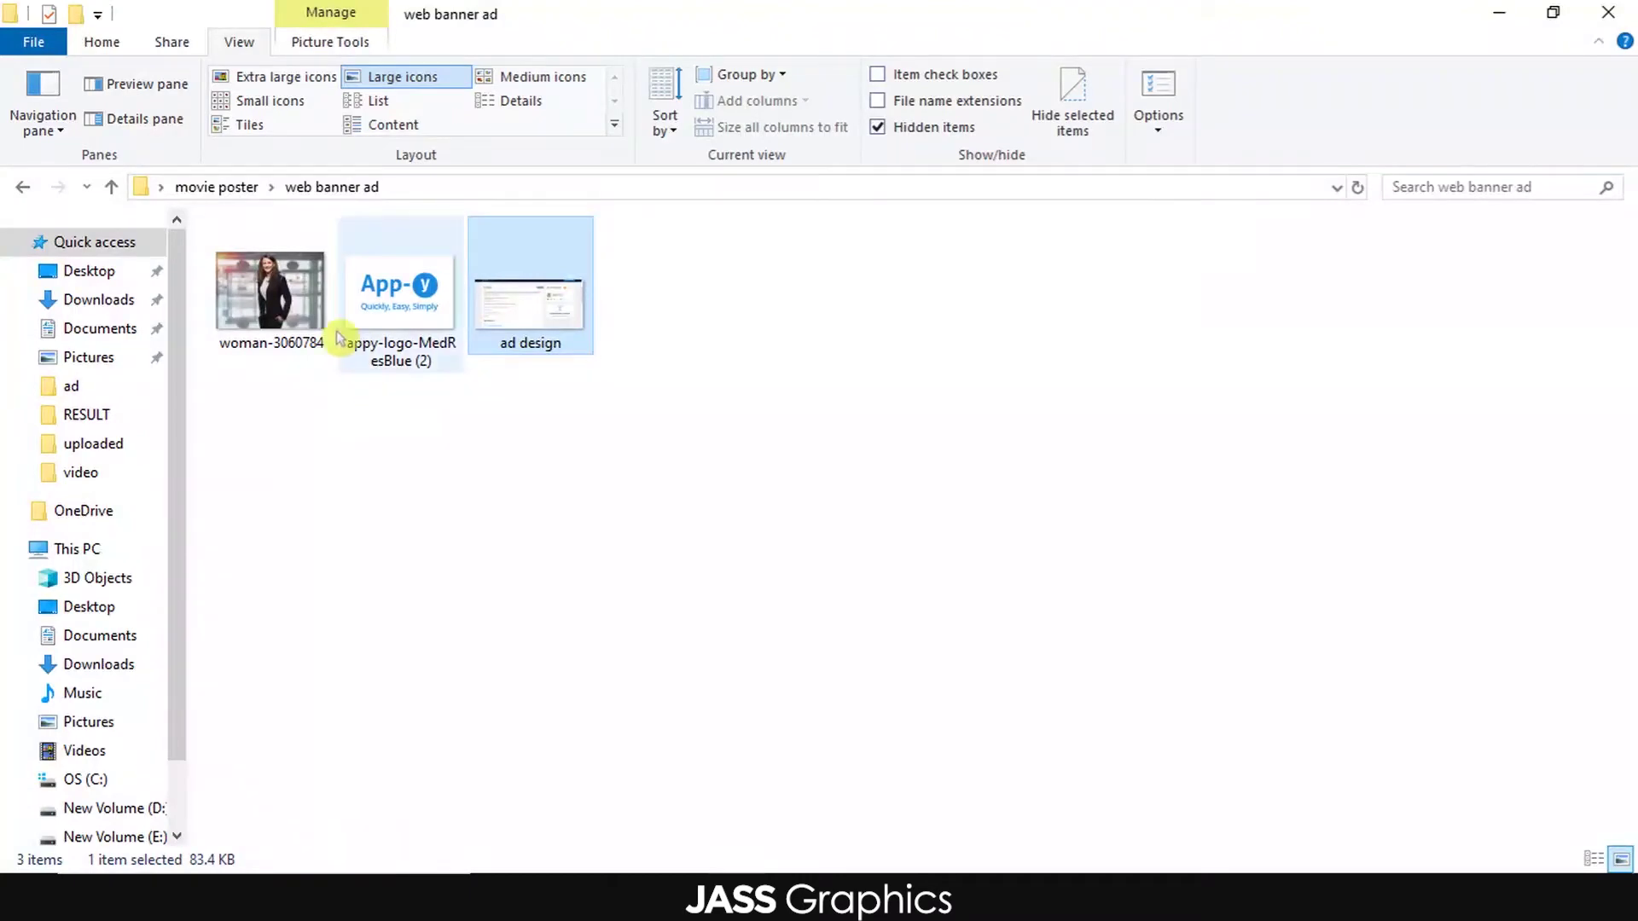
- Place the woman-3060784 photo from the web banner ad folder, scale it to 760 × 534 px and align it with the artboard's upper edge
{"action": "left_click_drag", "start_coordinate": [278, 306], "coordinate": [674, 524]}
{"action": "scroll", "coordinate": [505, 420], "scroll_direction": "down", "scroll_amount": 1}
{"action": "scroll", "coordinate": [505, 488], "scroll_direction": "up", "scroll_amount": 2}
{"action": "scroll", "coordinate": [546, 426], "scroll_direction": "down", "scroll_amount": 3}
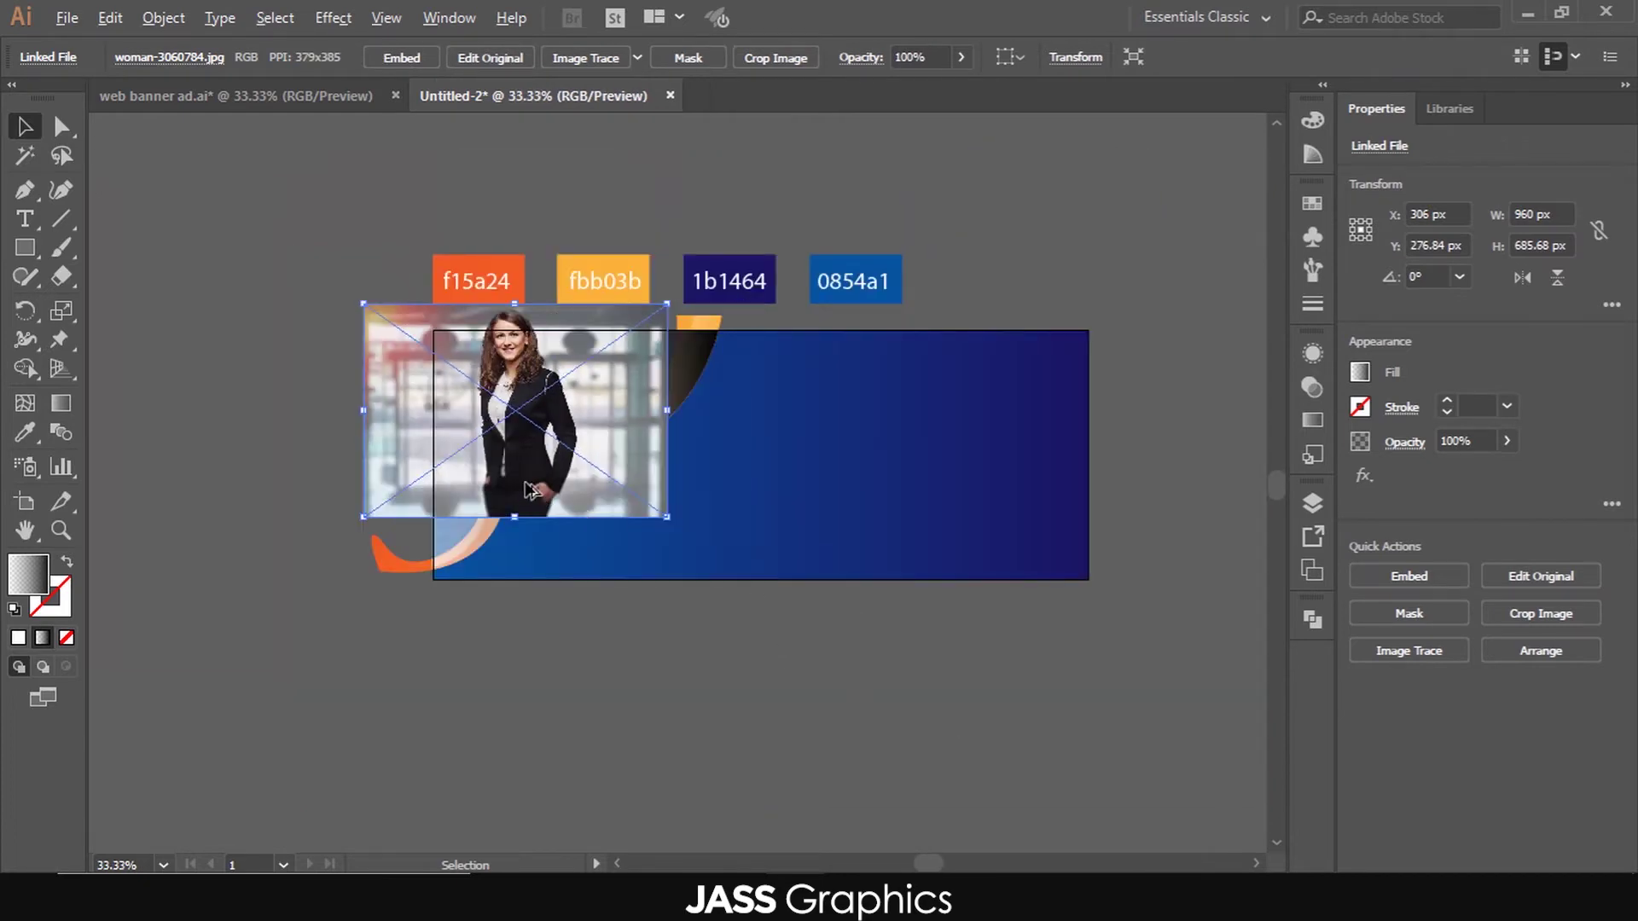
{"action": "scroll", "coordinate": [525, 481], "scroll_direction": "up", "scroll_amount": 2}
{"action": "left_click_drag", "start_coordinate": [559, 376], "coordinate": [577, 429]}
- Try to make a clipping mask from the photo and the curved gradient shape beneath it
{"action": "left_click", "coordinate": [362, 615], "text": "shift"}
{"action": "right_click", "coordinate": [727, 520]}
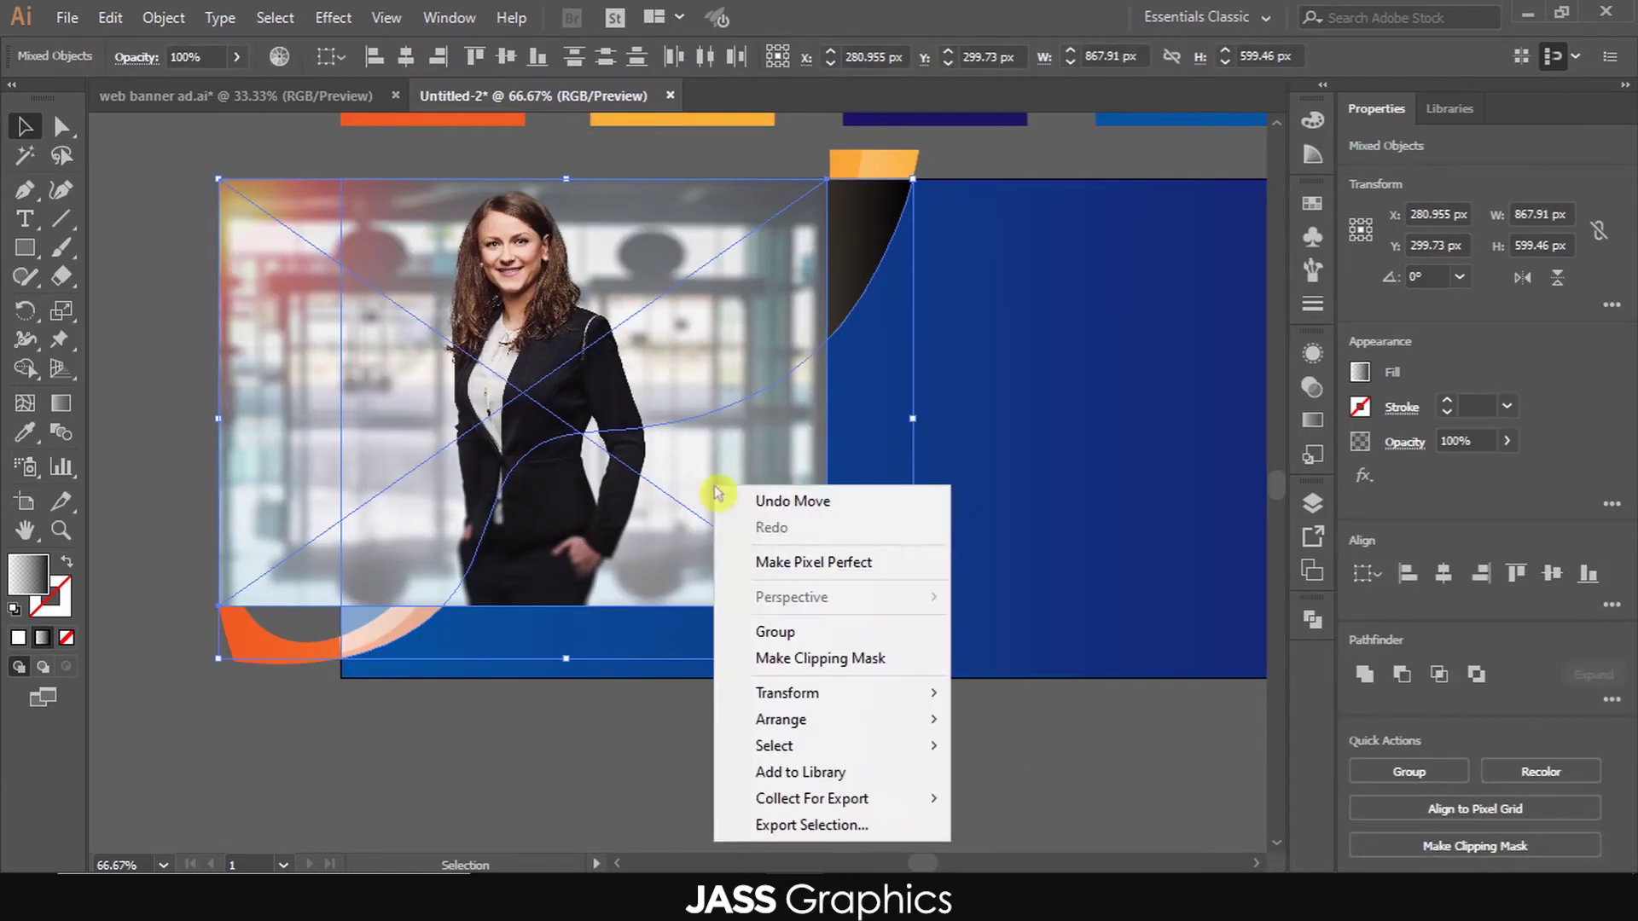
{"action": "left_click", "coordinate": [745, 657]}
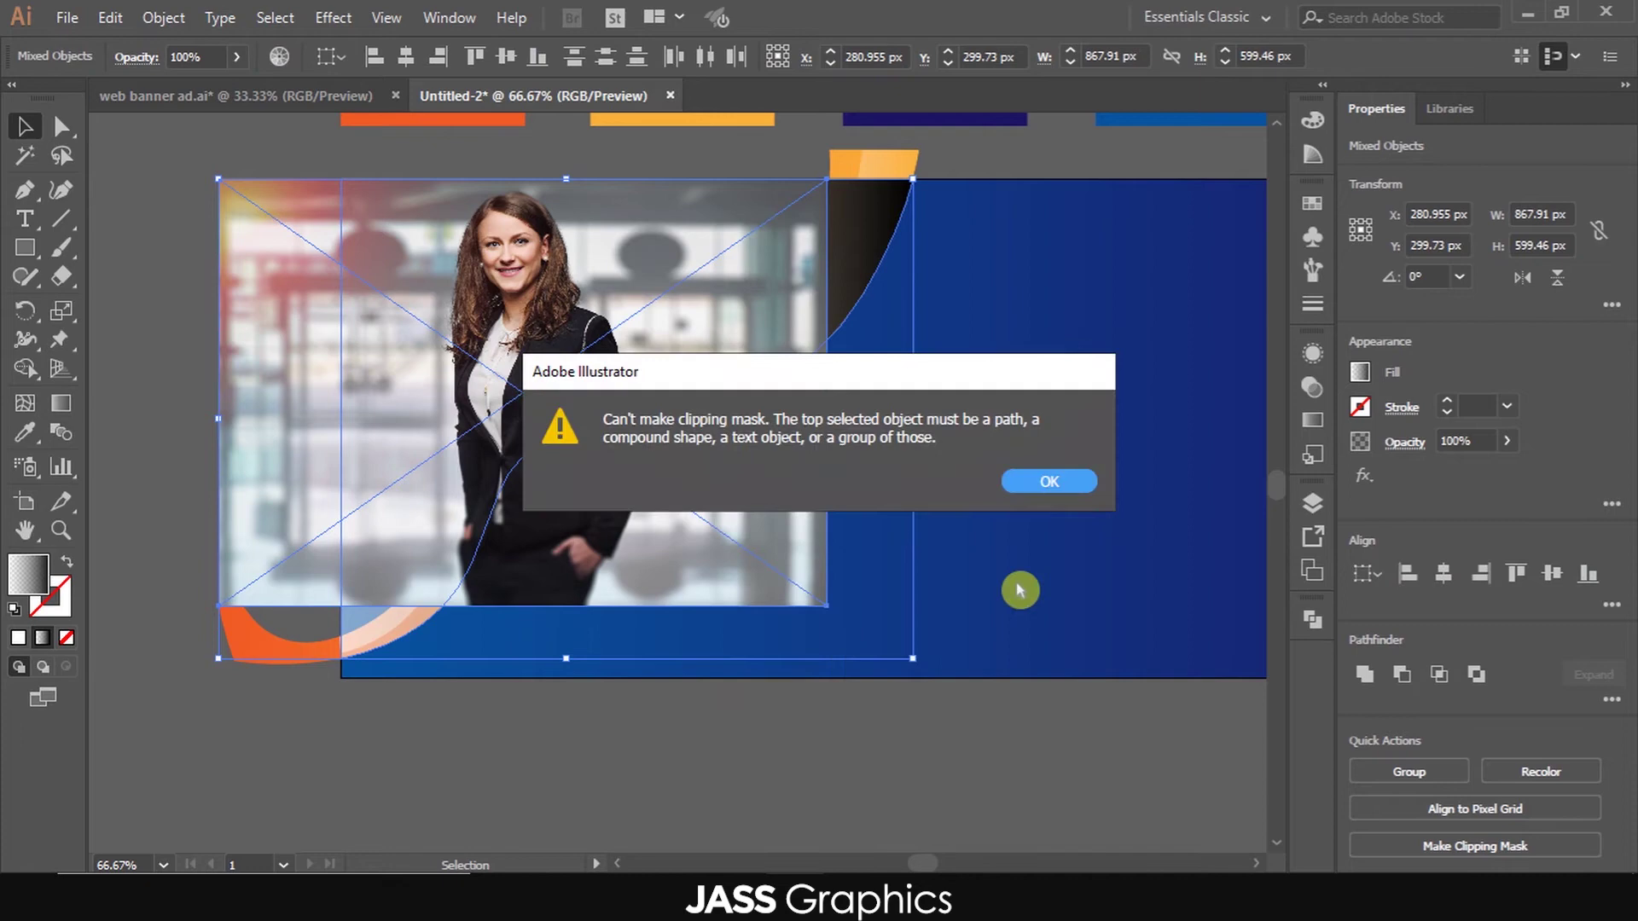
{"action": "left_click", "coordinate": [1063, 481]}
{"action": "left_click", "coordinate": [775, 698]}
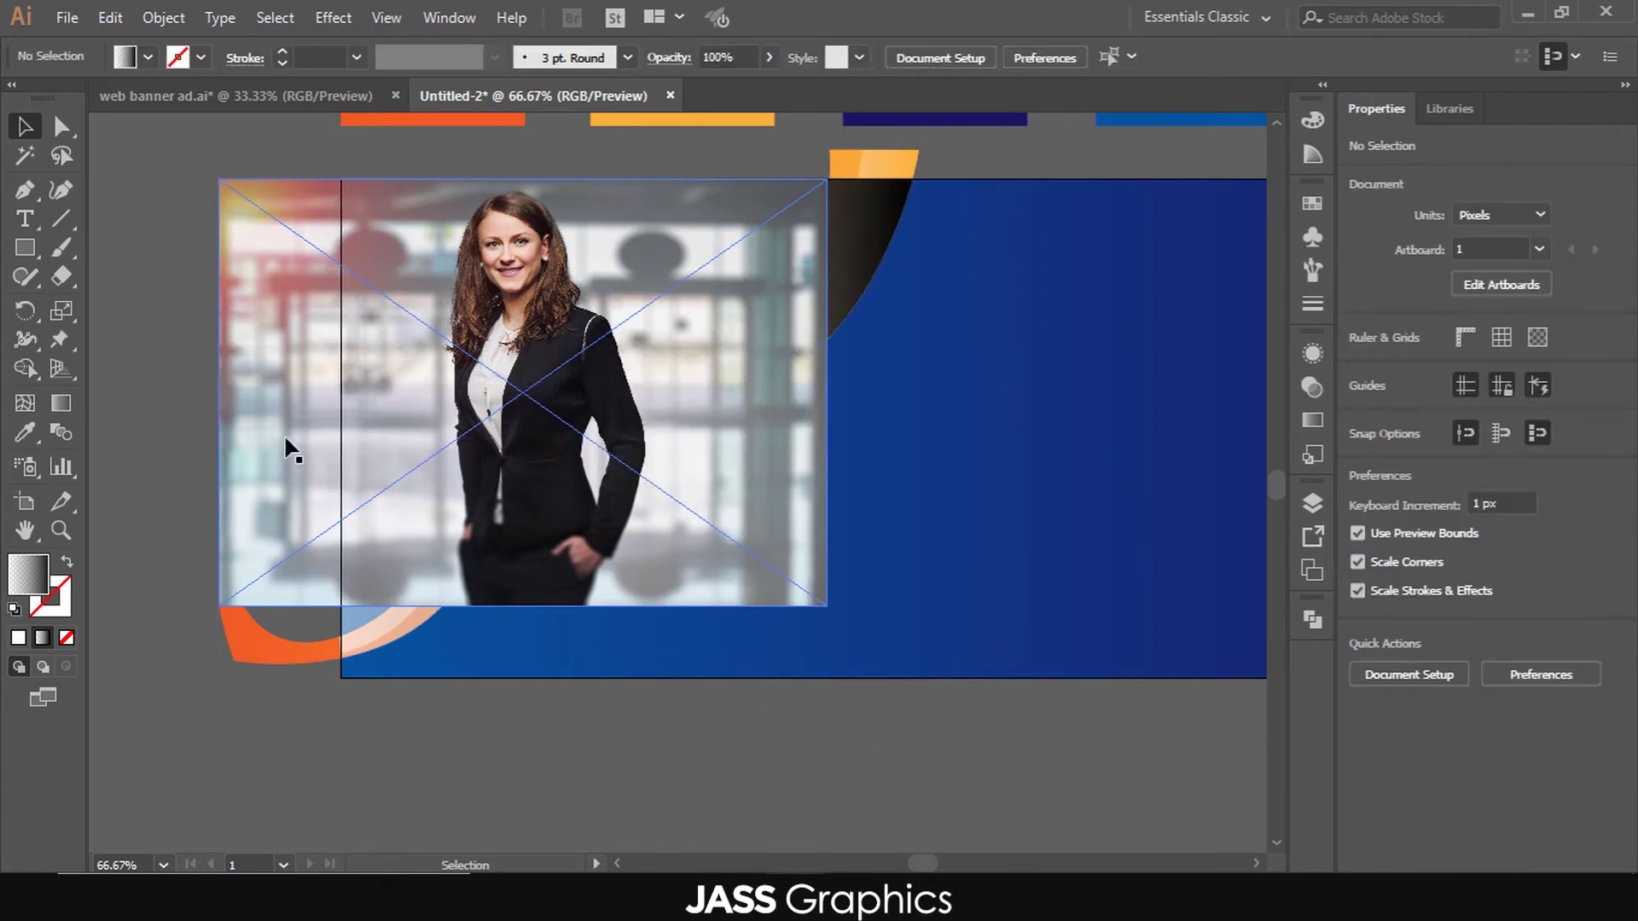
- Send the woman photo to the back of the stacking order
{"action": "left_click", "coordinate": [290, 449]}
{"action": "left_click", "coordinate": [1481, 655]}
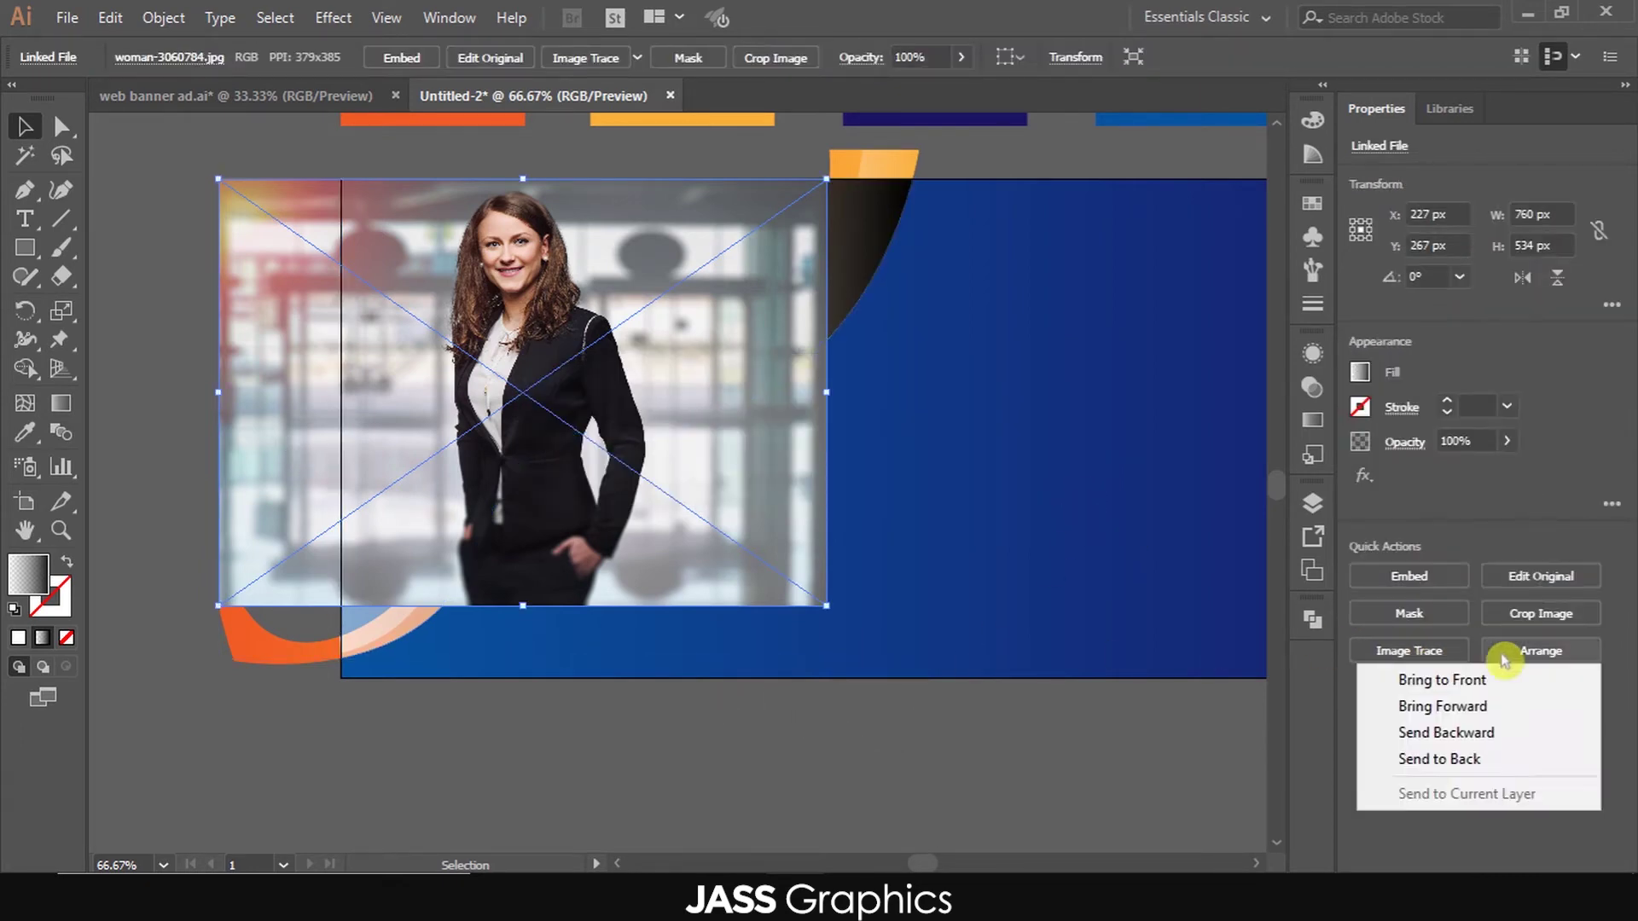
{"action": "left_click", "coordinate": [1469, 762]}
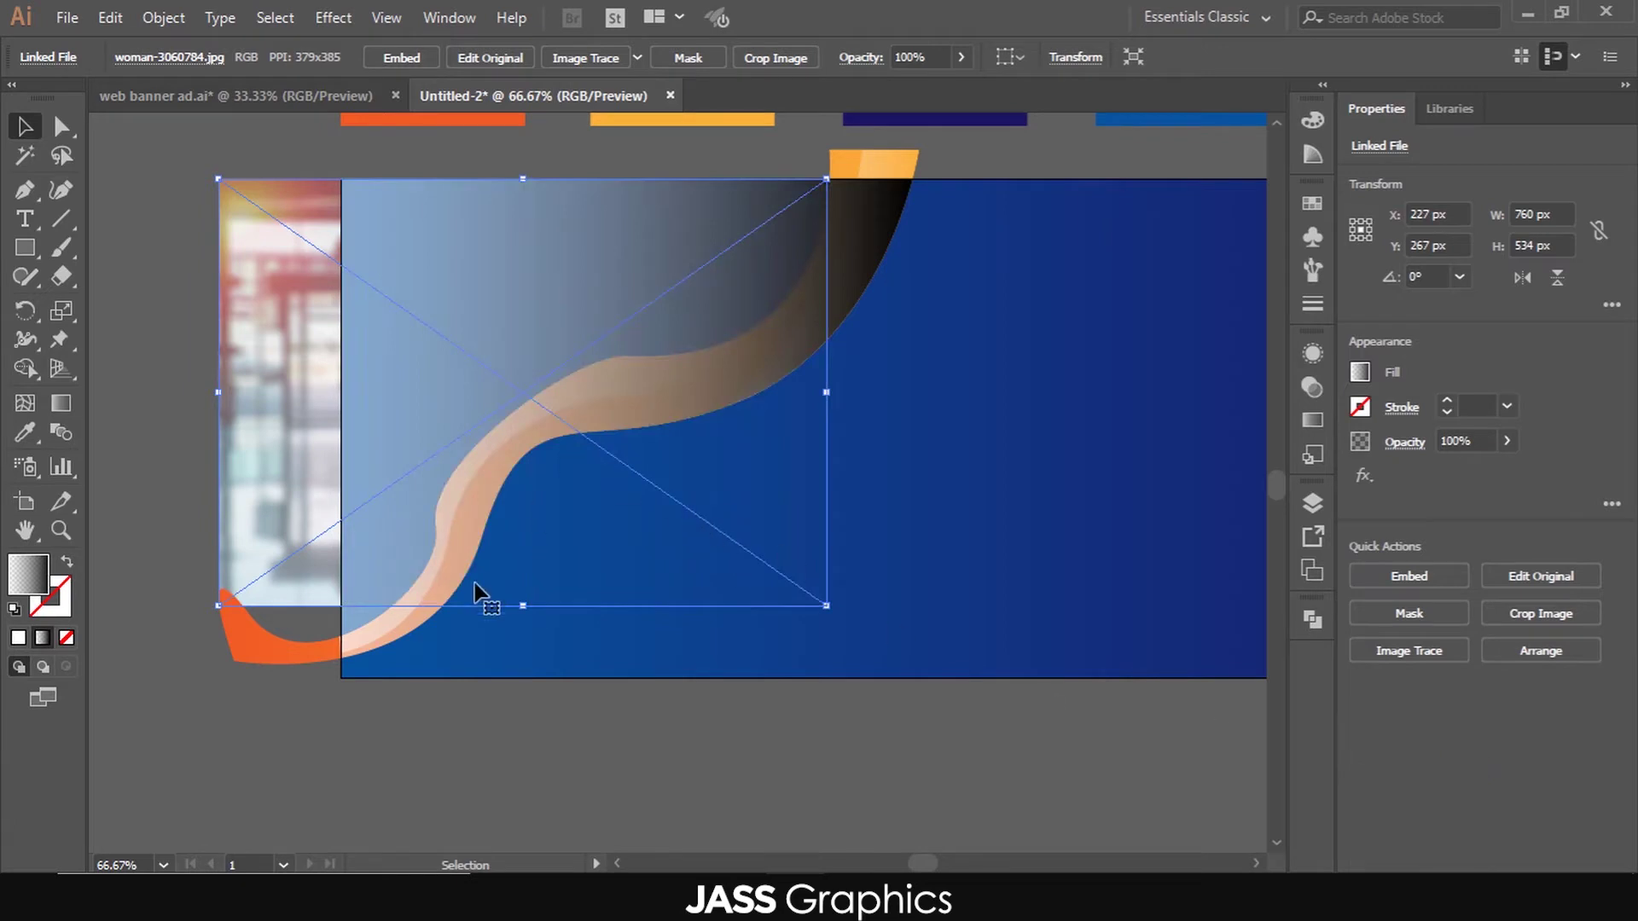
- Clip the photo with the curved gradient shape using a clipping mask and select the clipped group
{"action": "left_click", "coordinate": [353, 619], "text": "shift"}
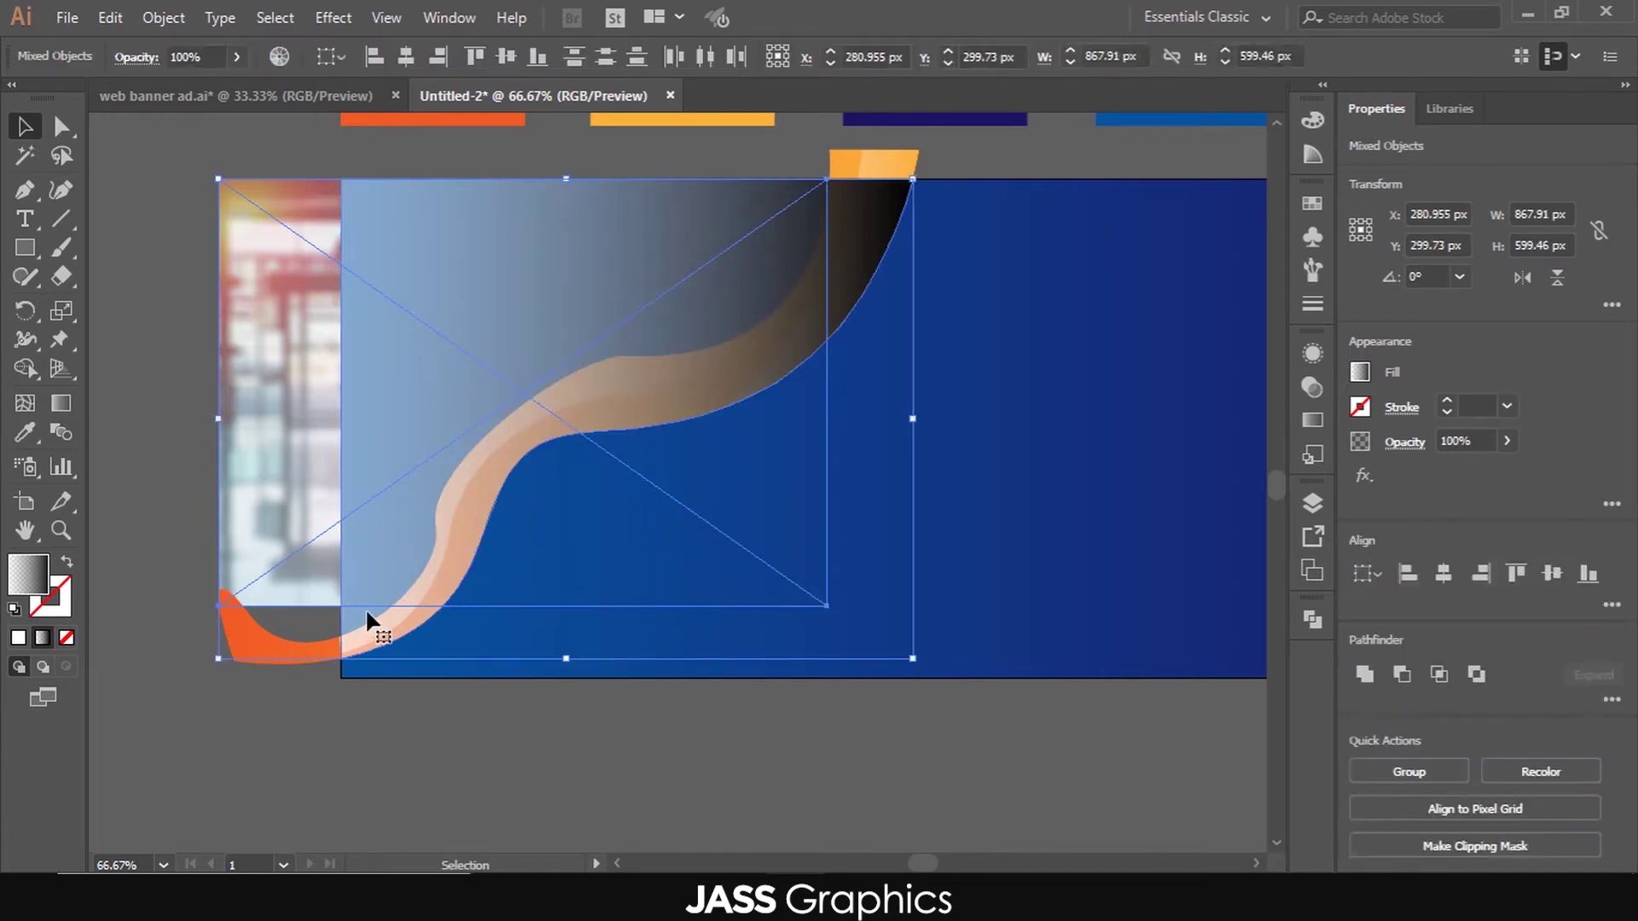
{"action": "right_click", "coordinate": [370, 569]}
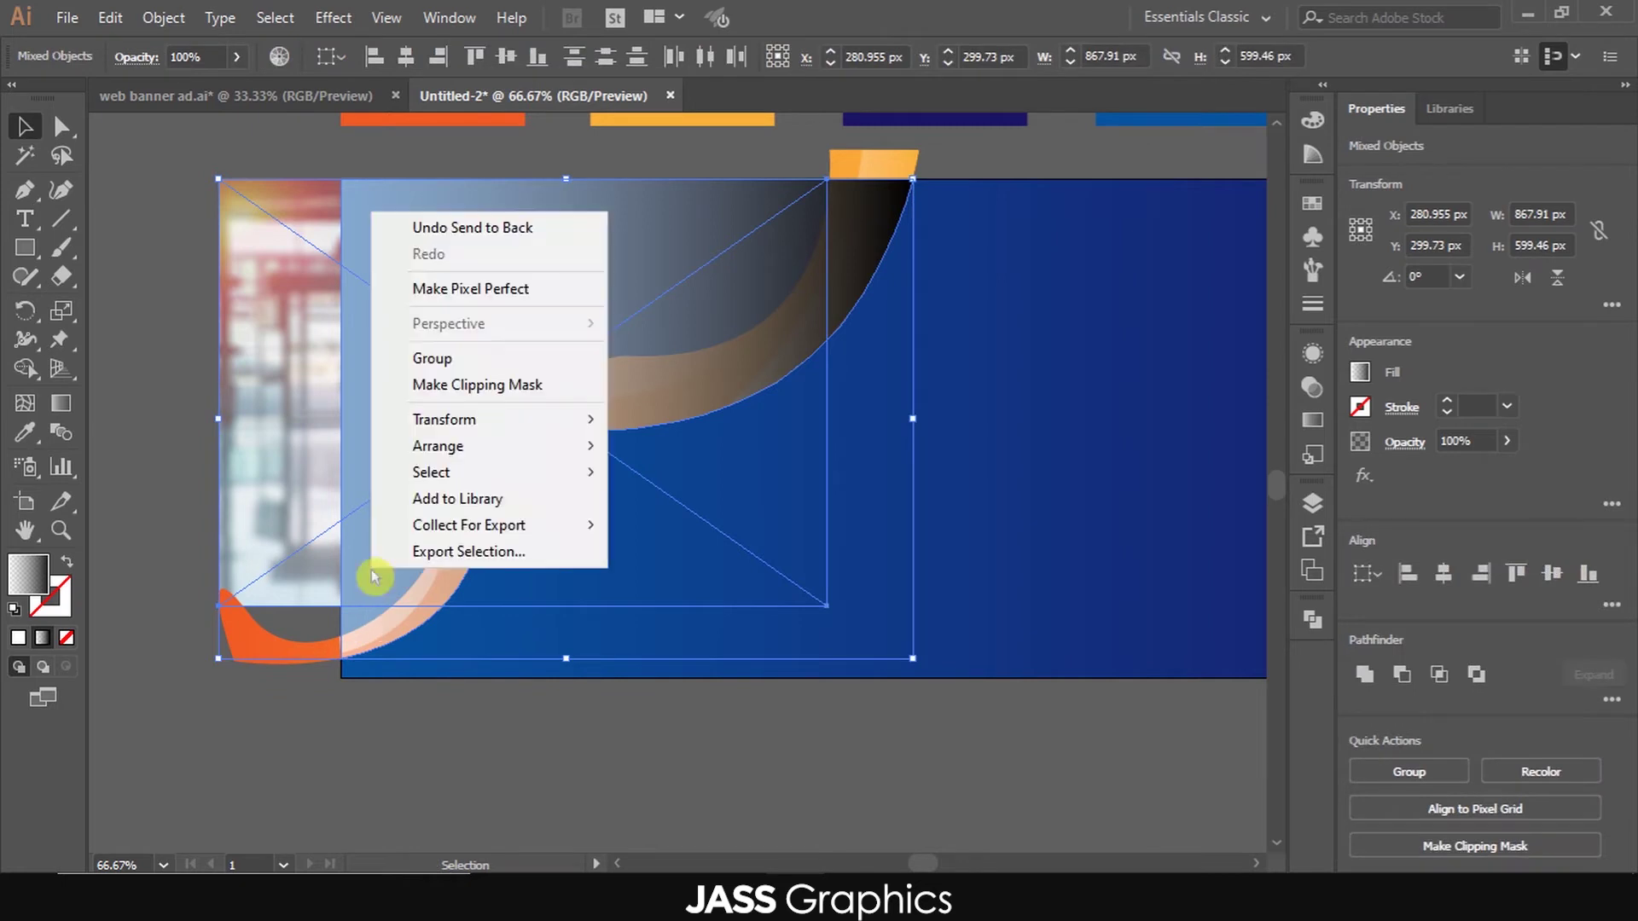
{"action": "left_click", "coordinate": [426, 380]}
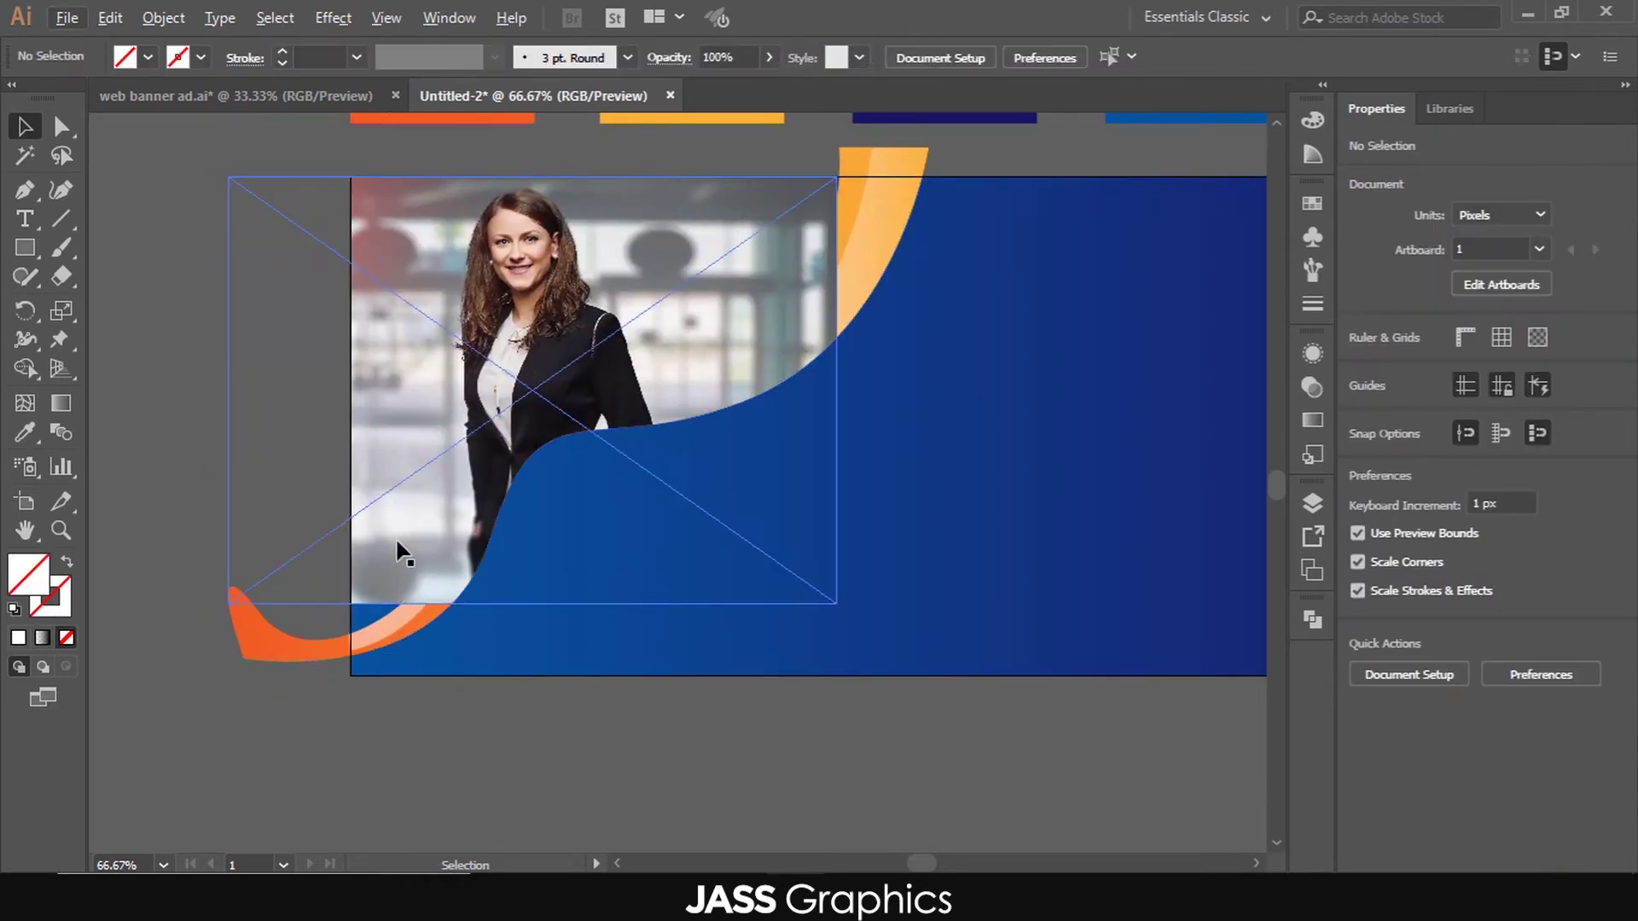
{"action": "left_click", "coordinate": [397, 539]}
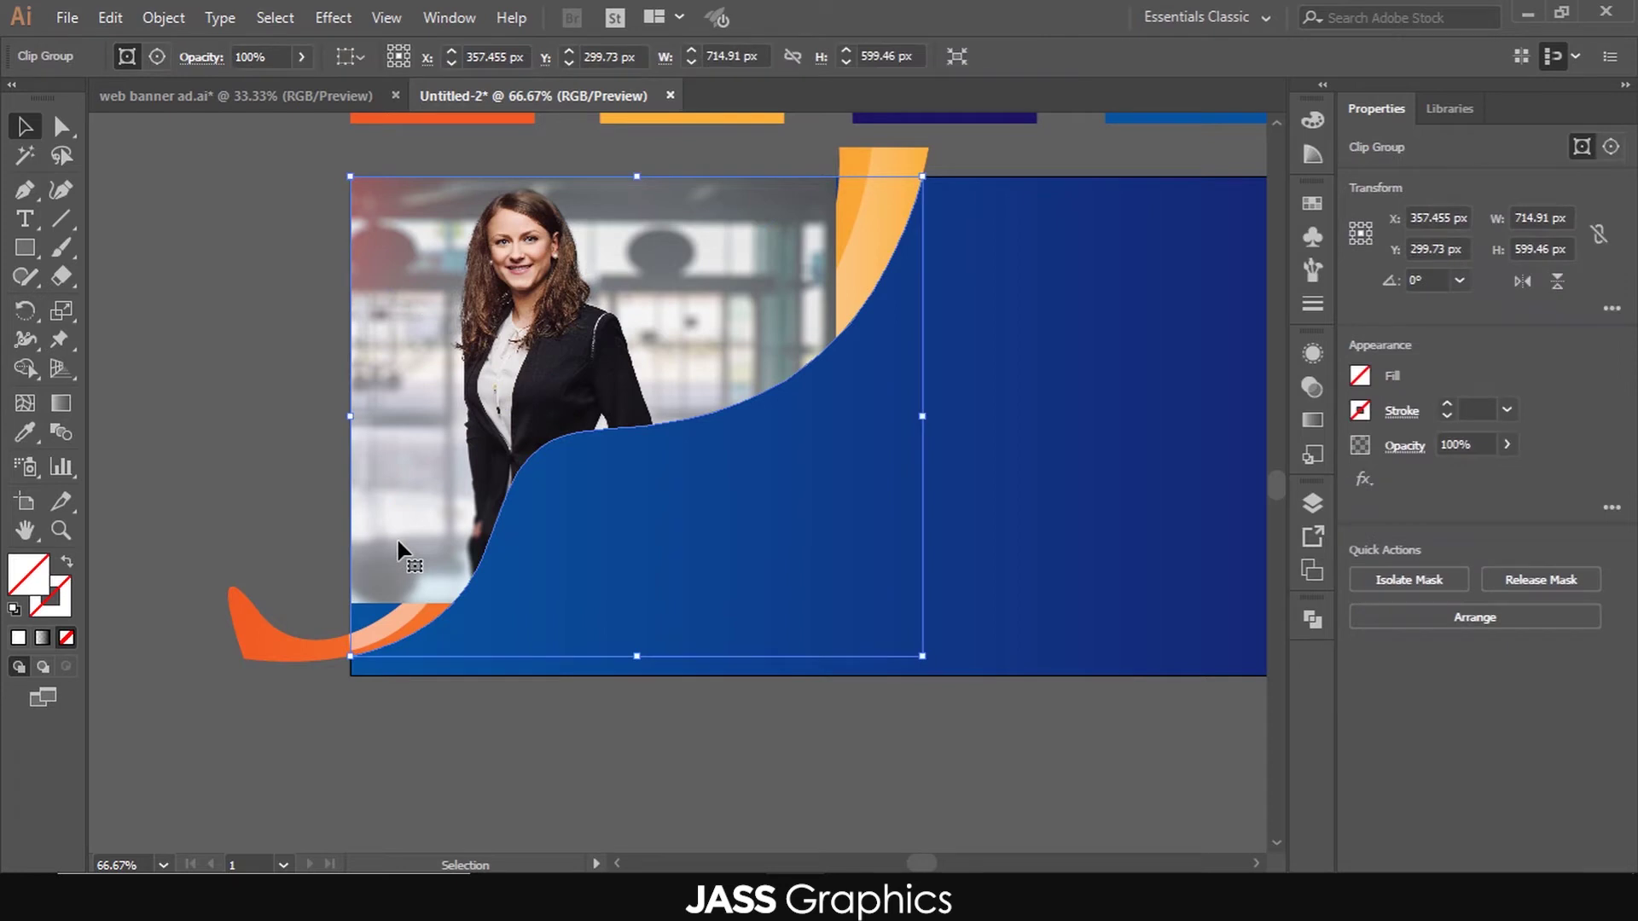
- Undo the photo's clipping mask and clear the selection
{"action": "key", "text": "ctrl+z"}
{"action": "key", "text": "ctrl+z"}
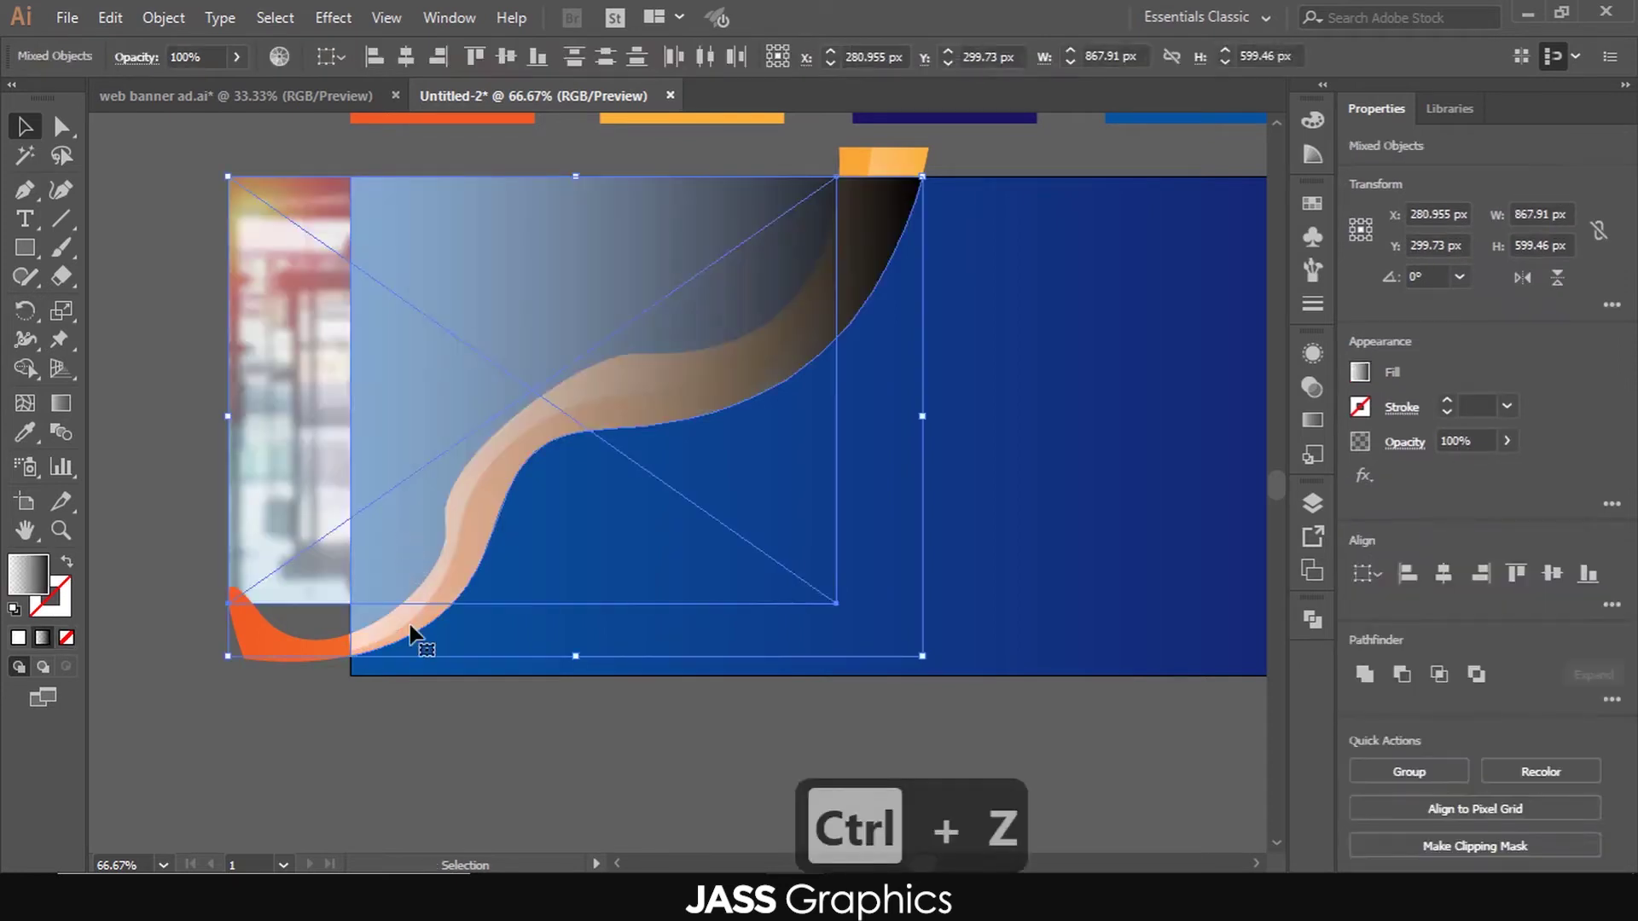
{"action": "left_click", "coordinate": [402, 728]}
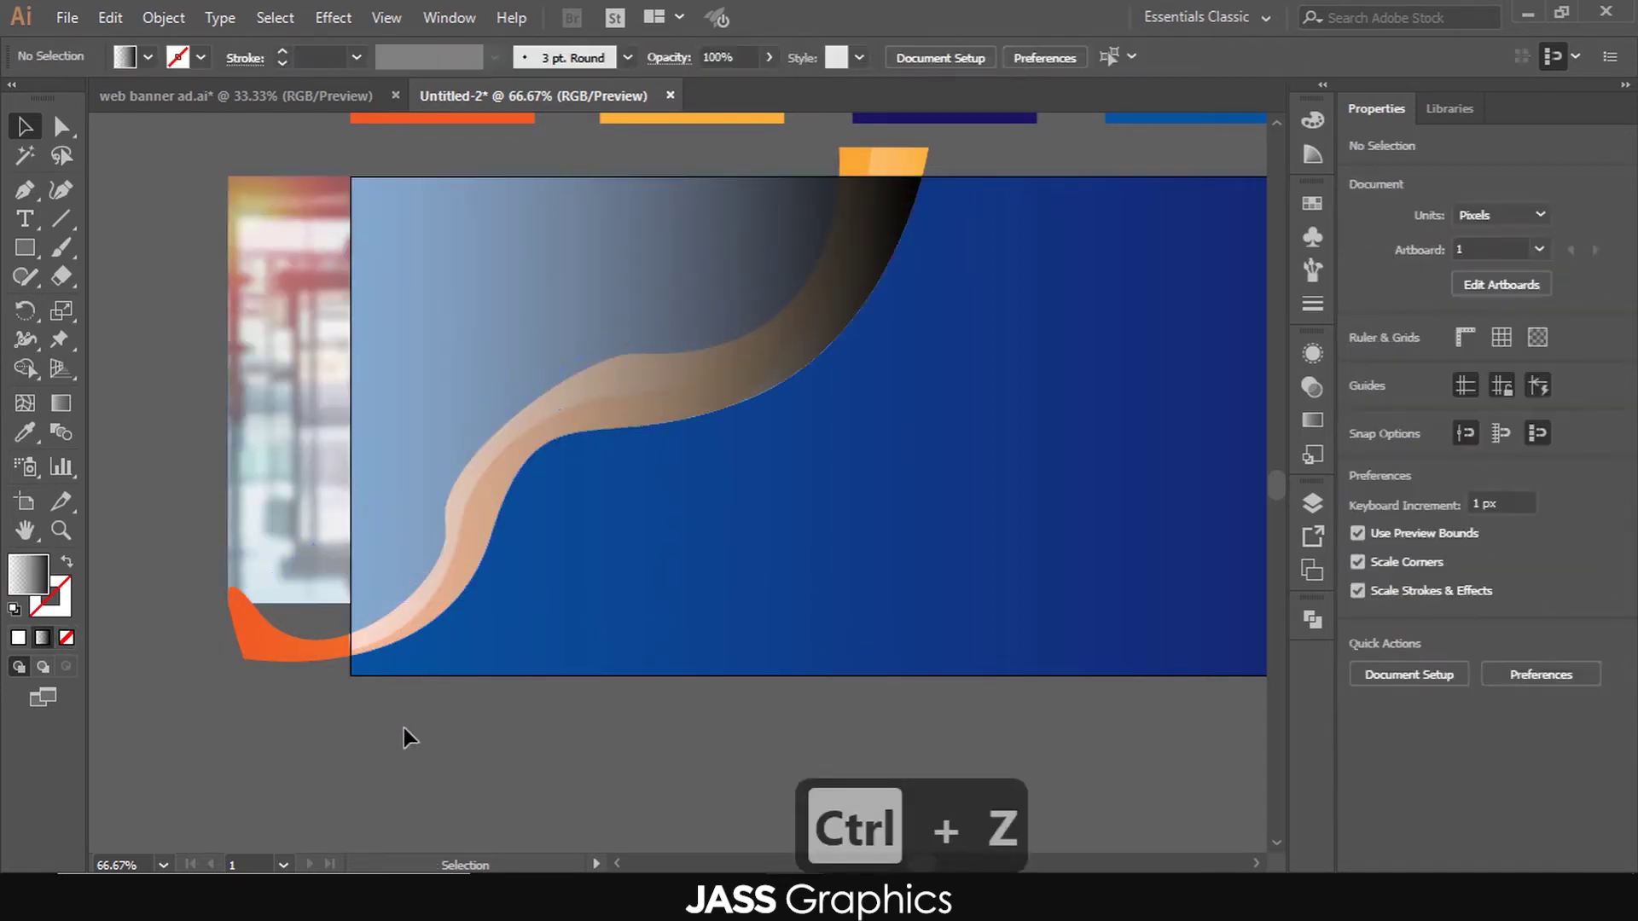
- Select the woman photo behind the gradient shape and copy it to the clipboard
{"action": "left_click", "coordinate": [312, 499]}
{"action": "left_click", "coordinate": [158, 24]}
{"action": "left_click", "coordinate": [111, 18]}
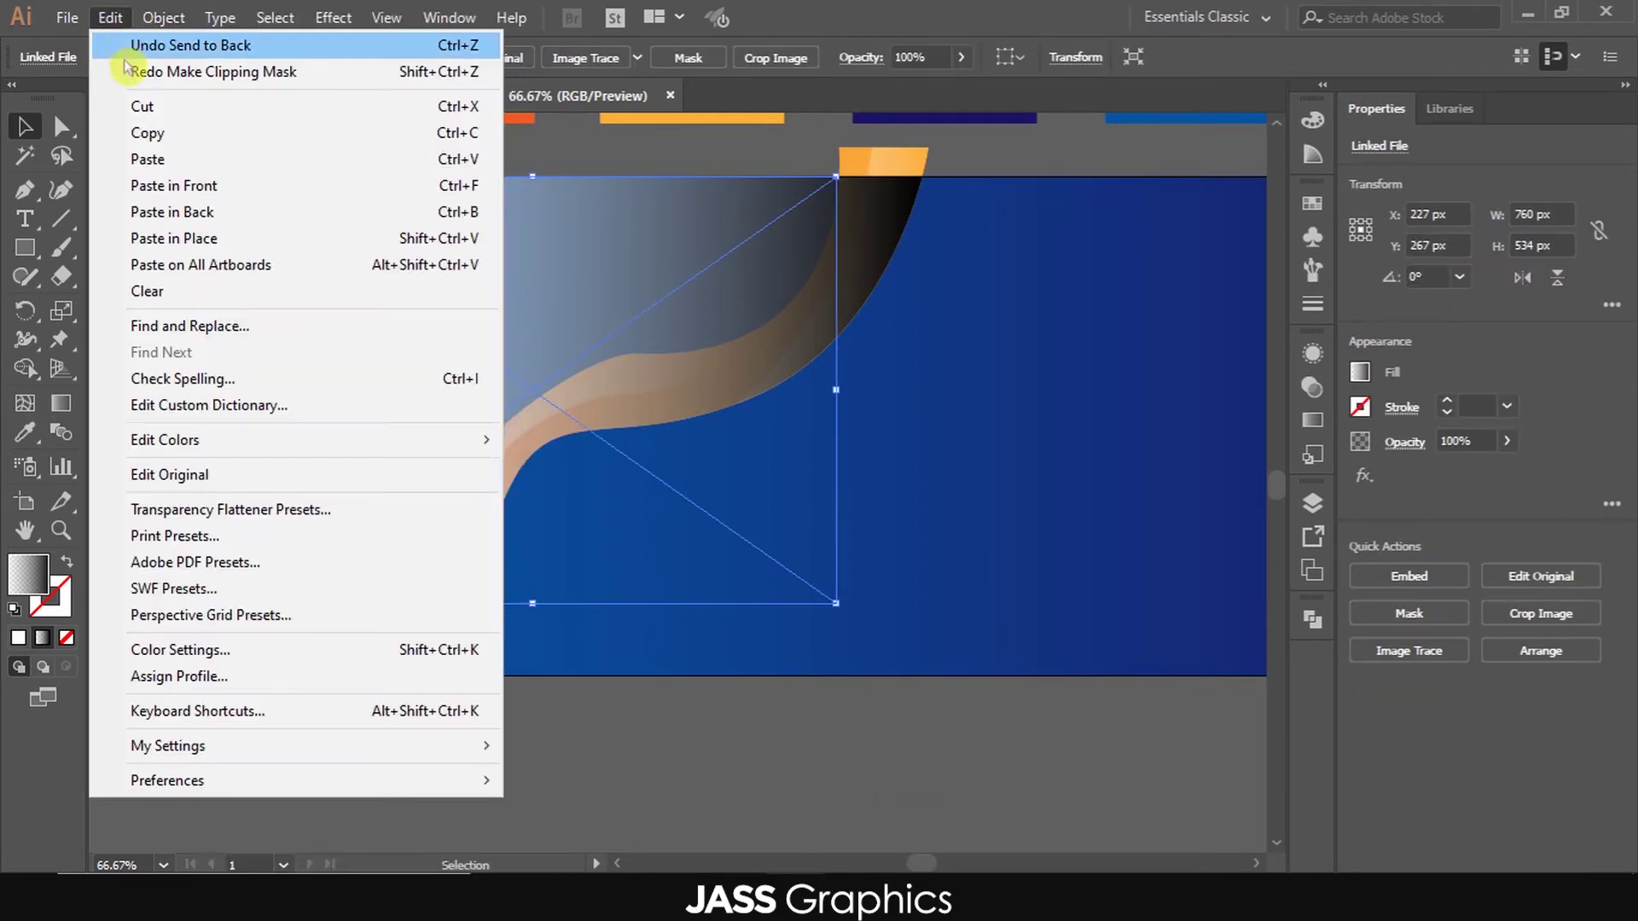
{"action": "left_click", "coordinate": [141, 135]}
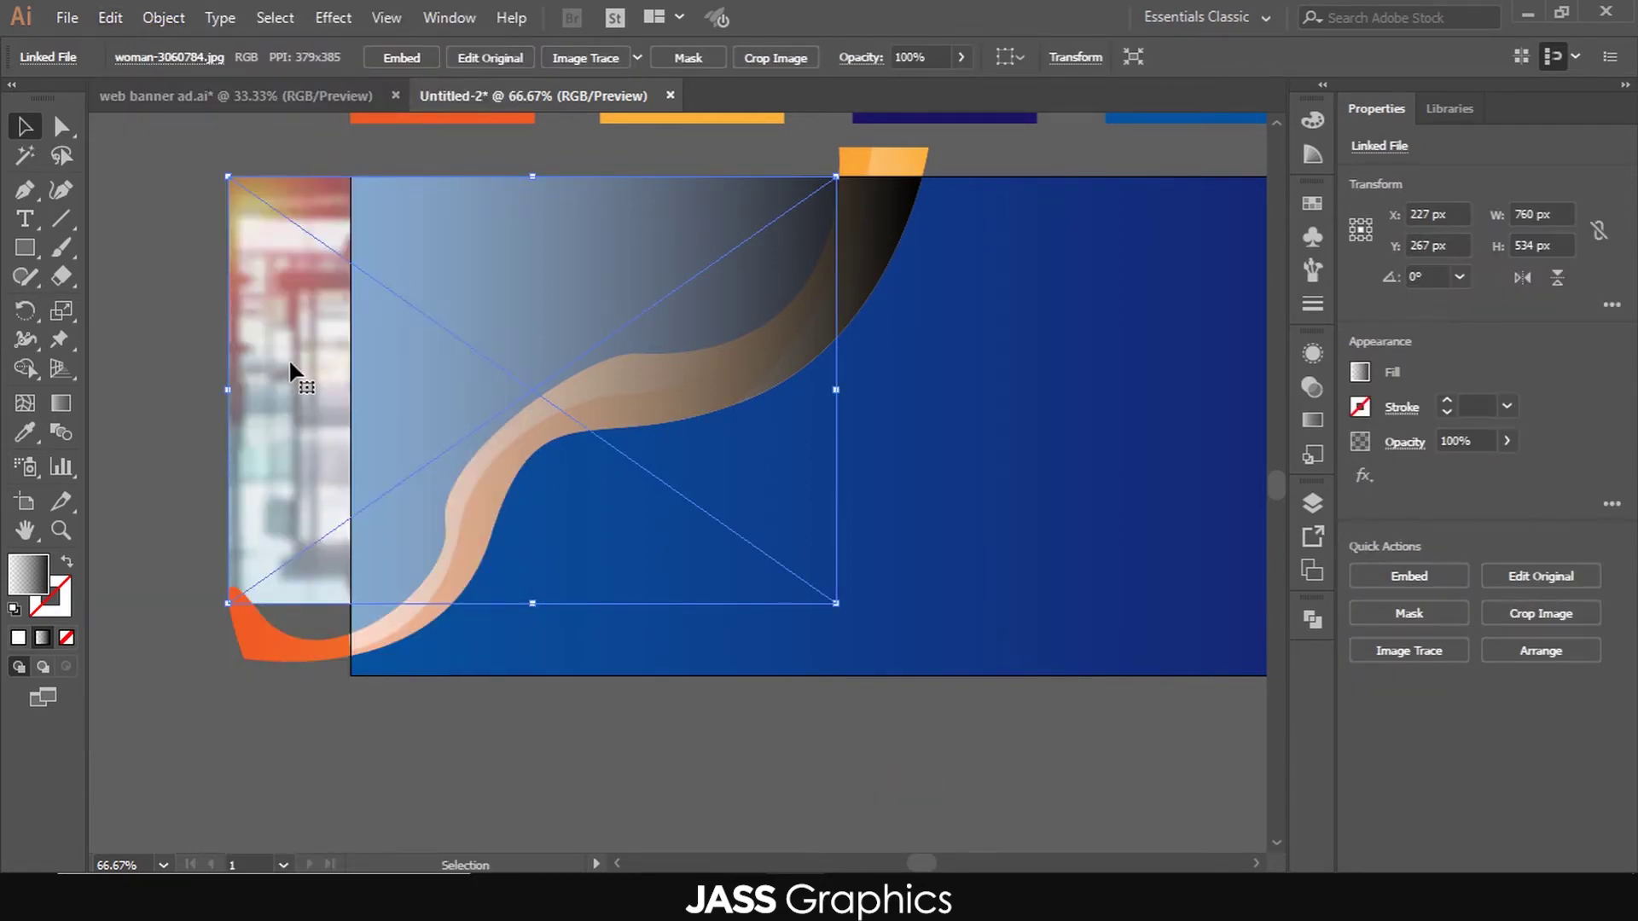
- Paste the copied woman photo in place behind the original and clear the selection
{"action": "left_click", "coordinate": [111, 18]}
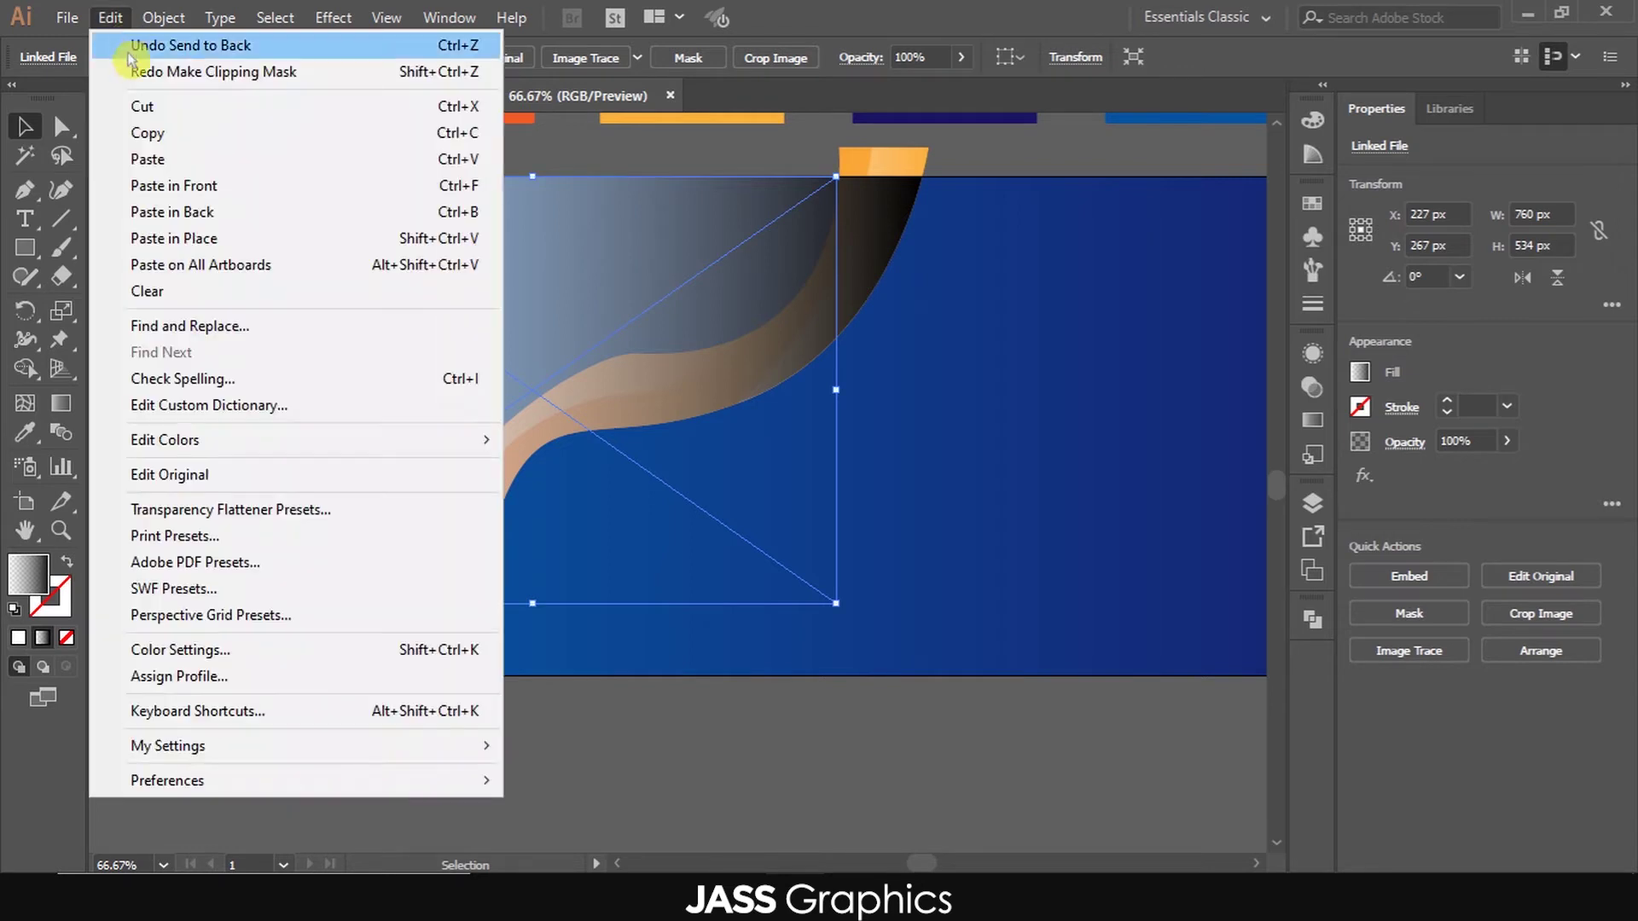
{"action": "left_click", "coordinate": [203, 209]}
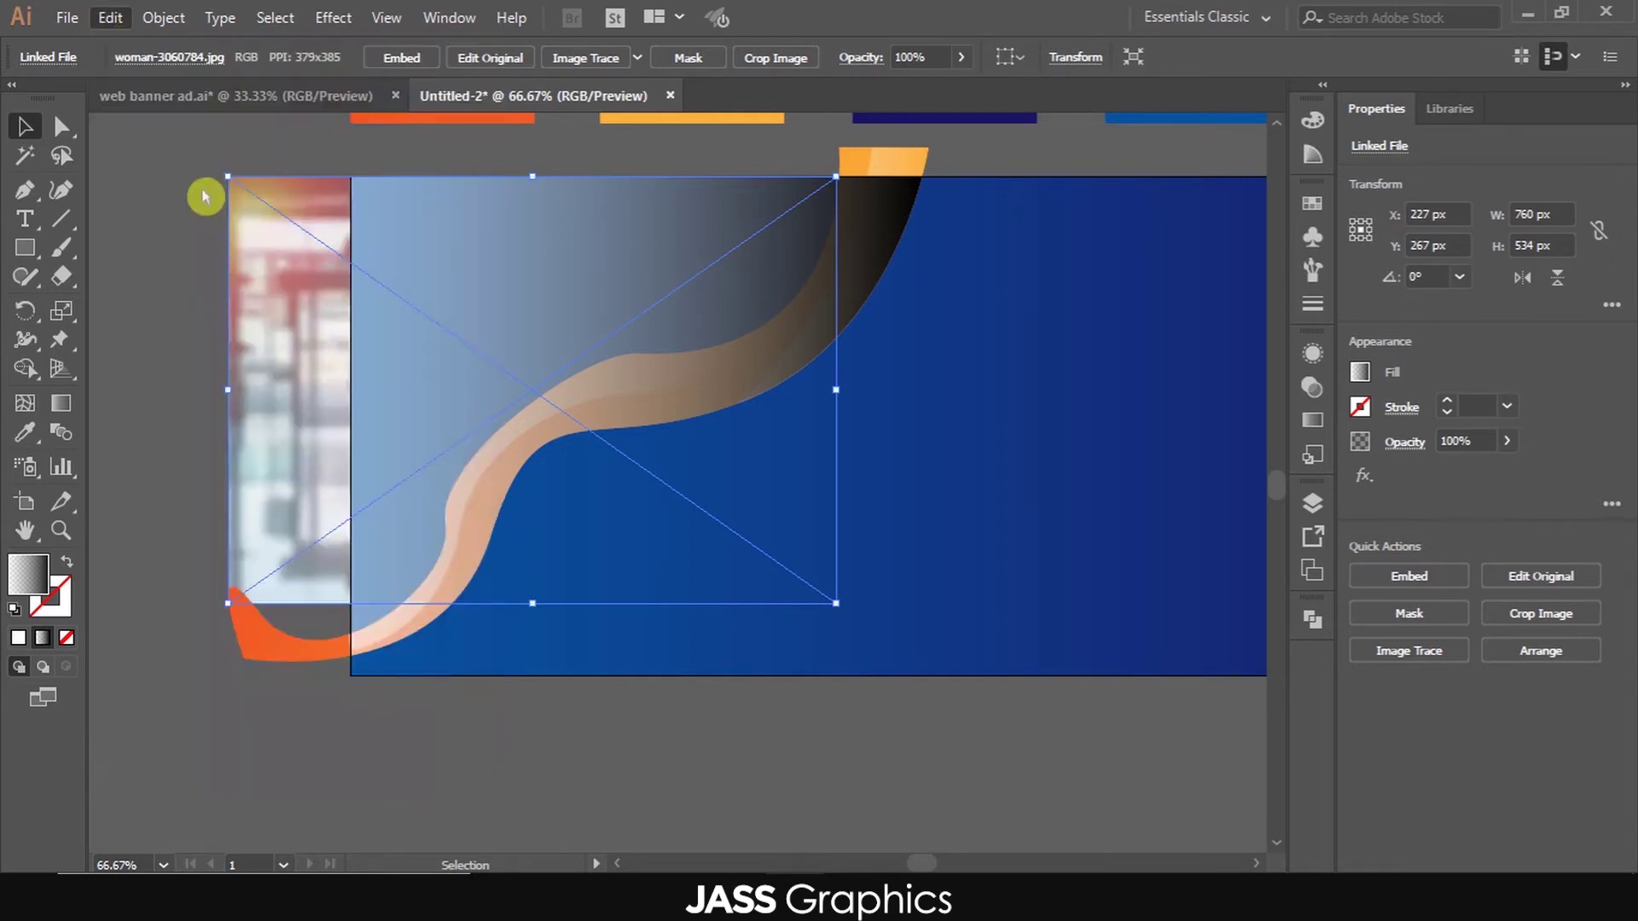
{"action": "left_click", "coordinate": [173, 392]}
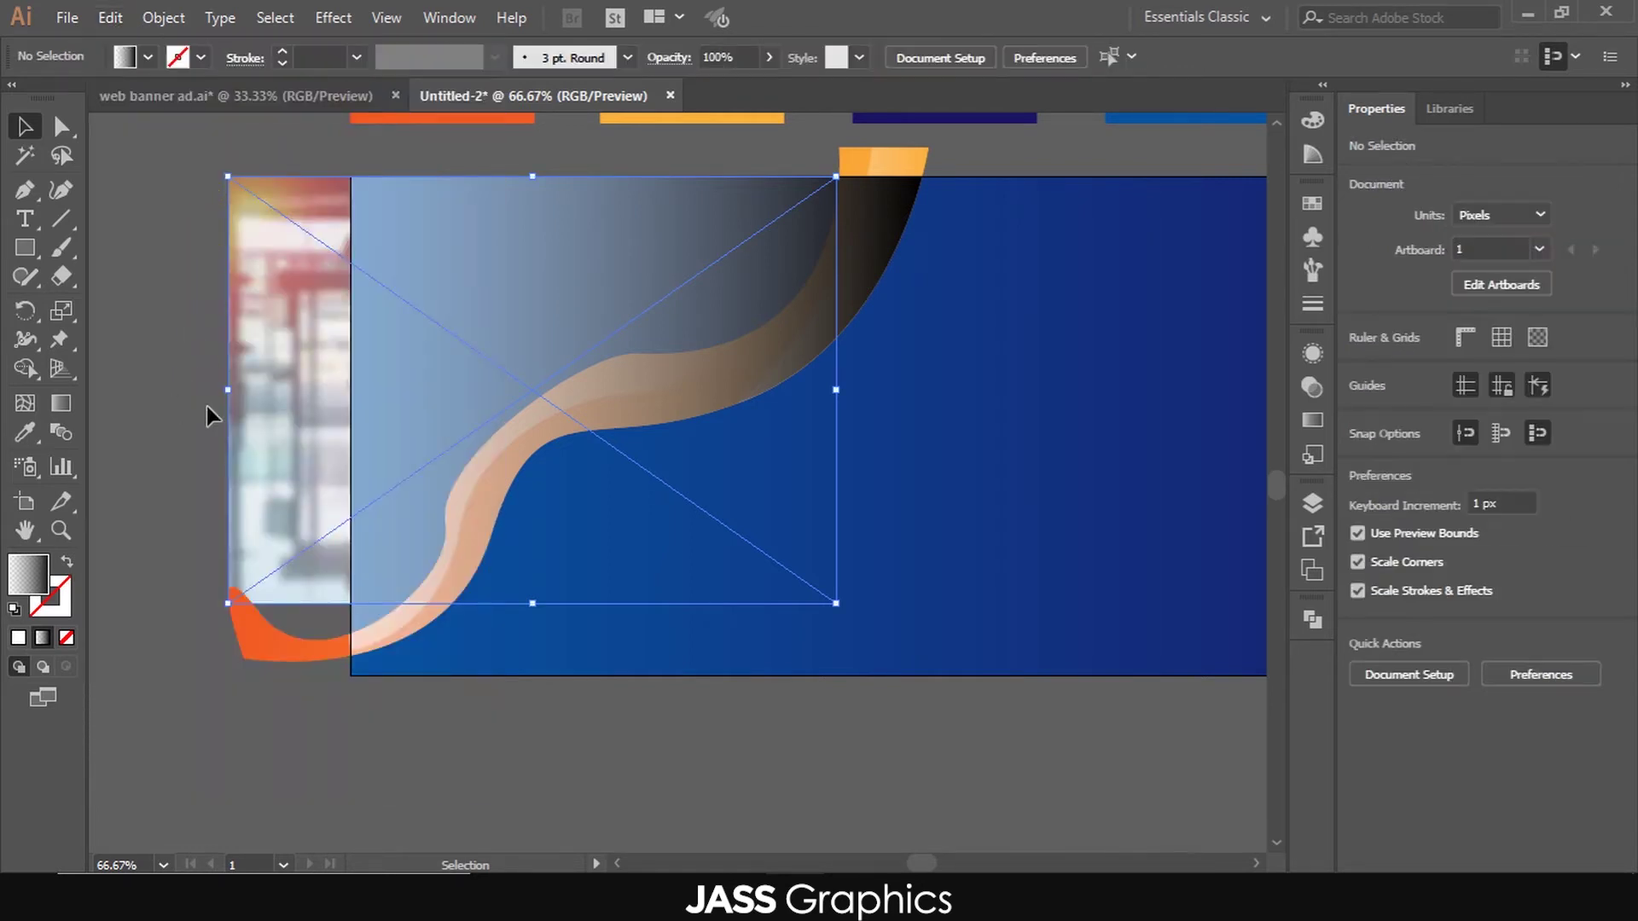
- Crop one copy of the woman photo to a bottom strip about 30 px high and stretch it down to about 75 px
{"action": "left_click", "coordinate": [296, 416]}
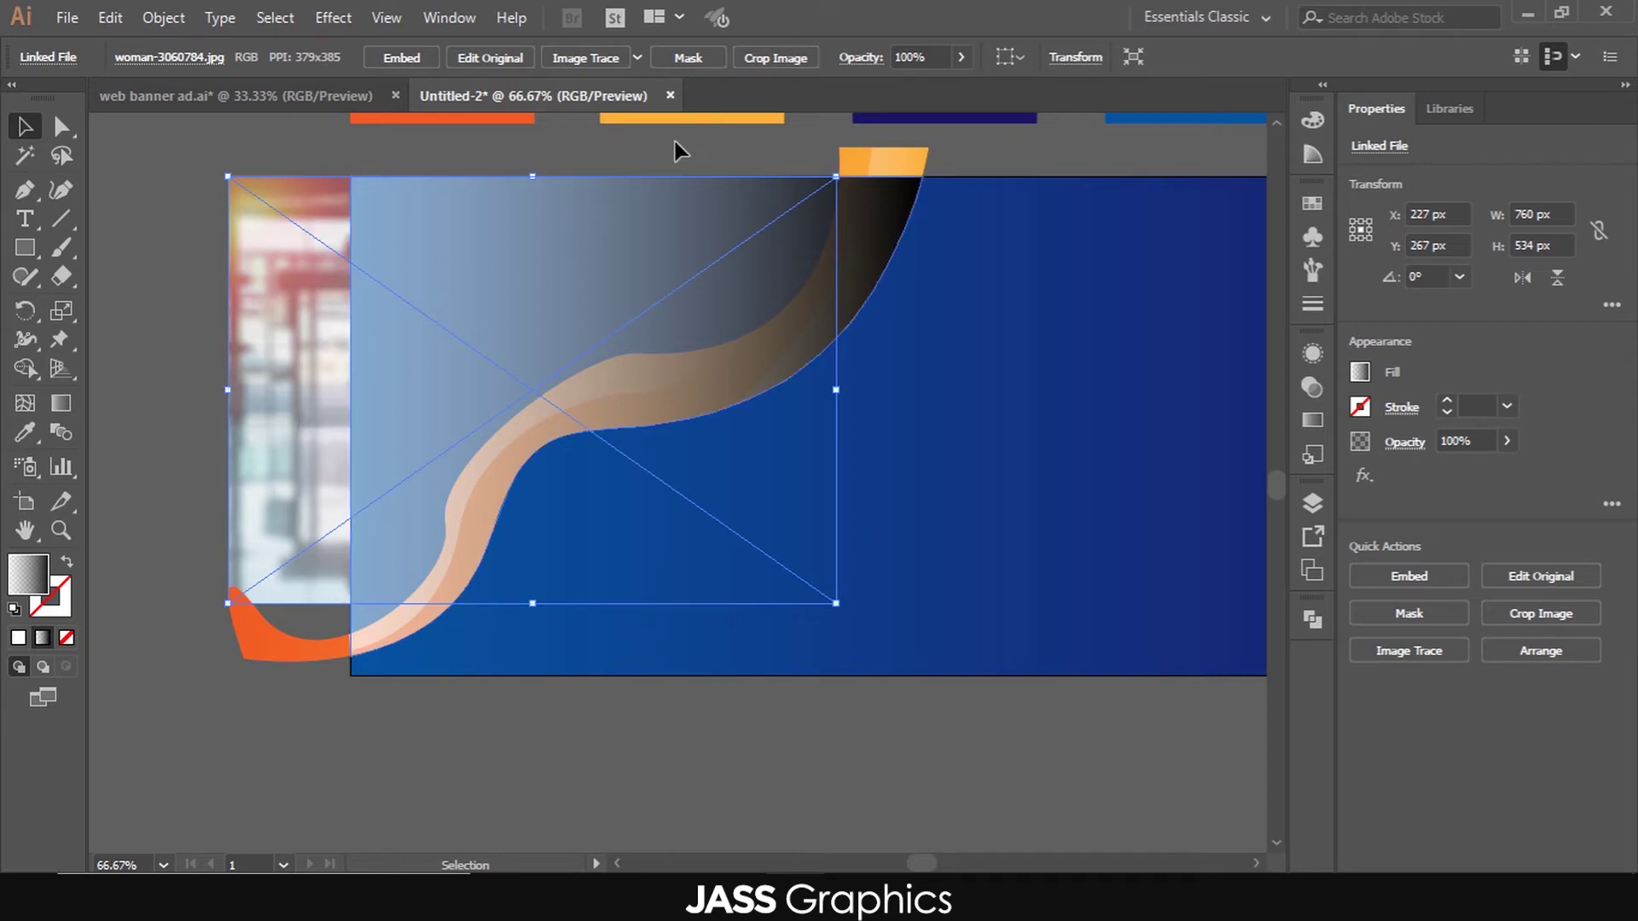
{"action": "left_click", "coordinate": [784, 67]}
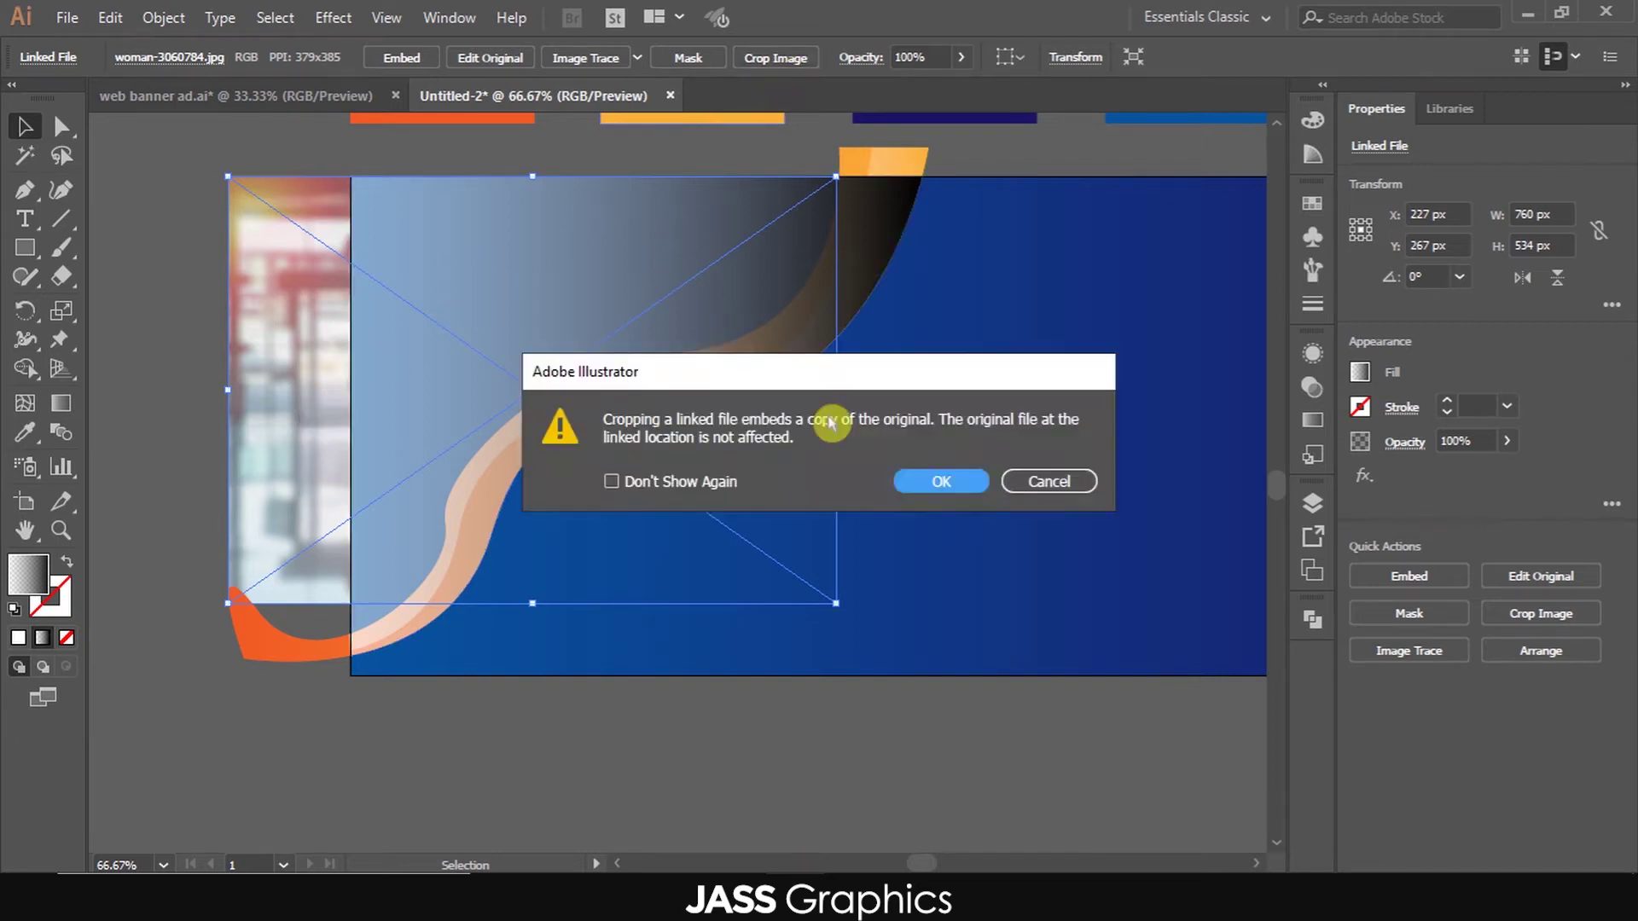
{"action": "left_click", "coordinate": [938, 479]}
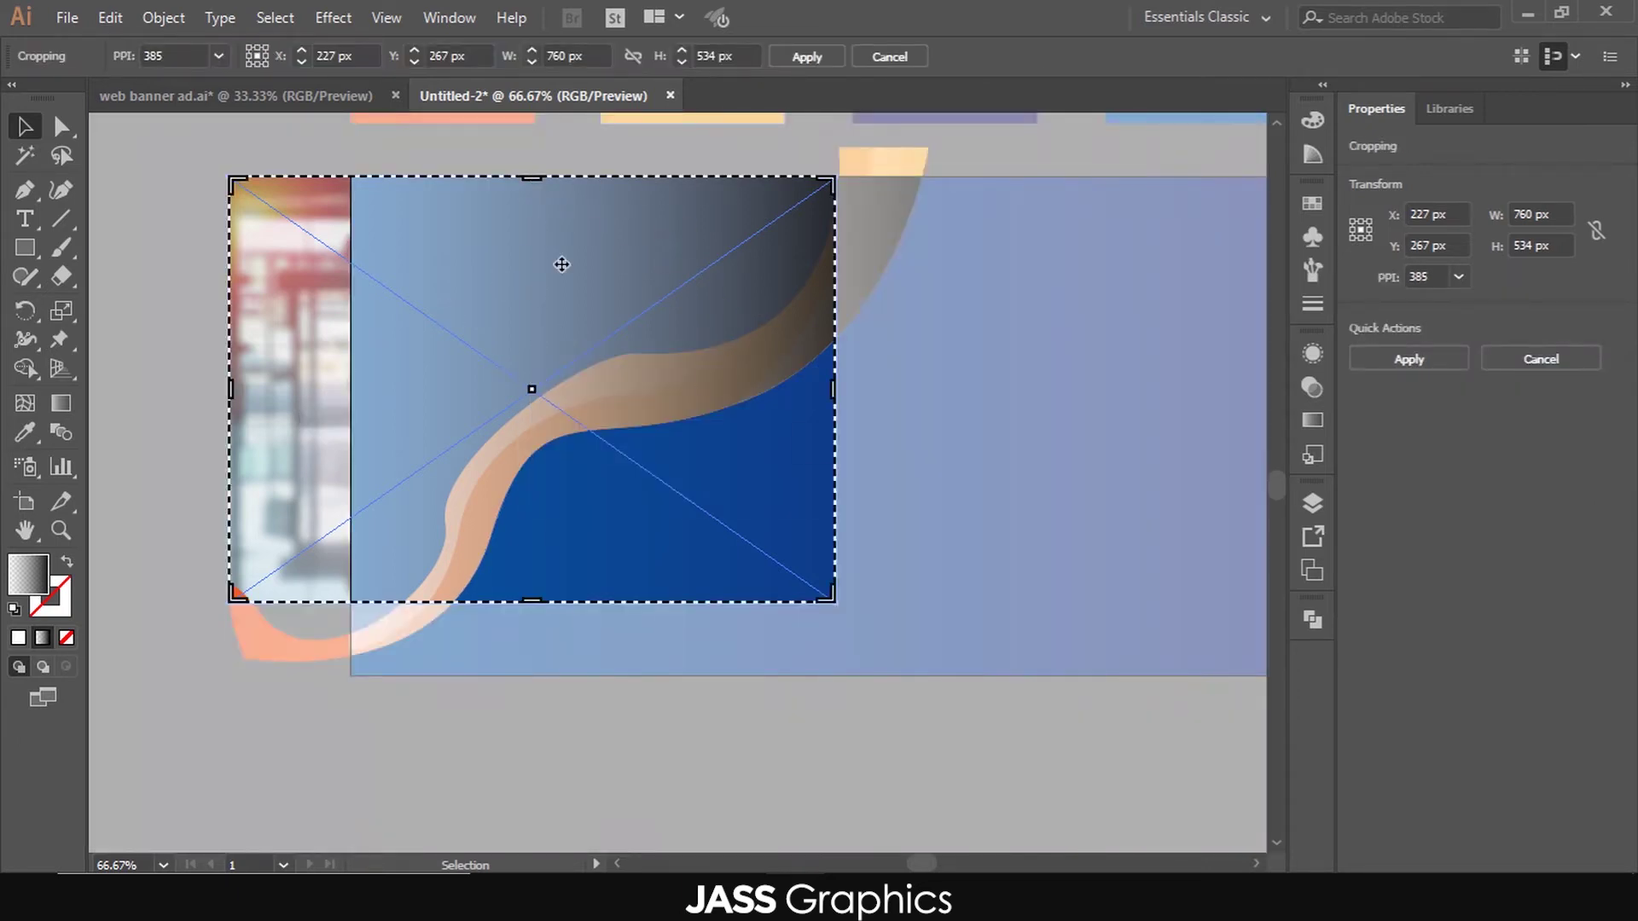
{"action": "left_click_drag", "start_coordinate": [536, 179], "coordinate": [532, 581]}
{"action": "scroll", "coordinate": [500, 611], "scroll_direction": "up", "scroll_amount": 2}
{"action": "scroll", "coordinate": [543, 583], "scroll_direction": "down", "scroll_amount": 1}
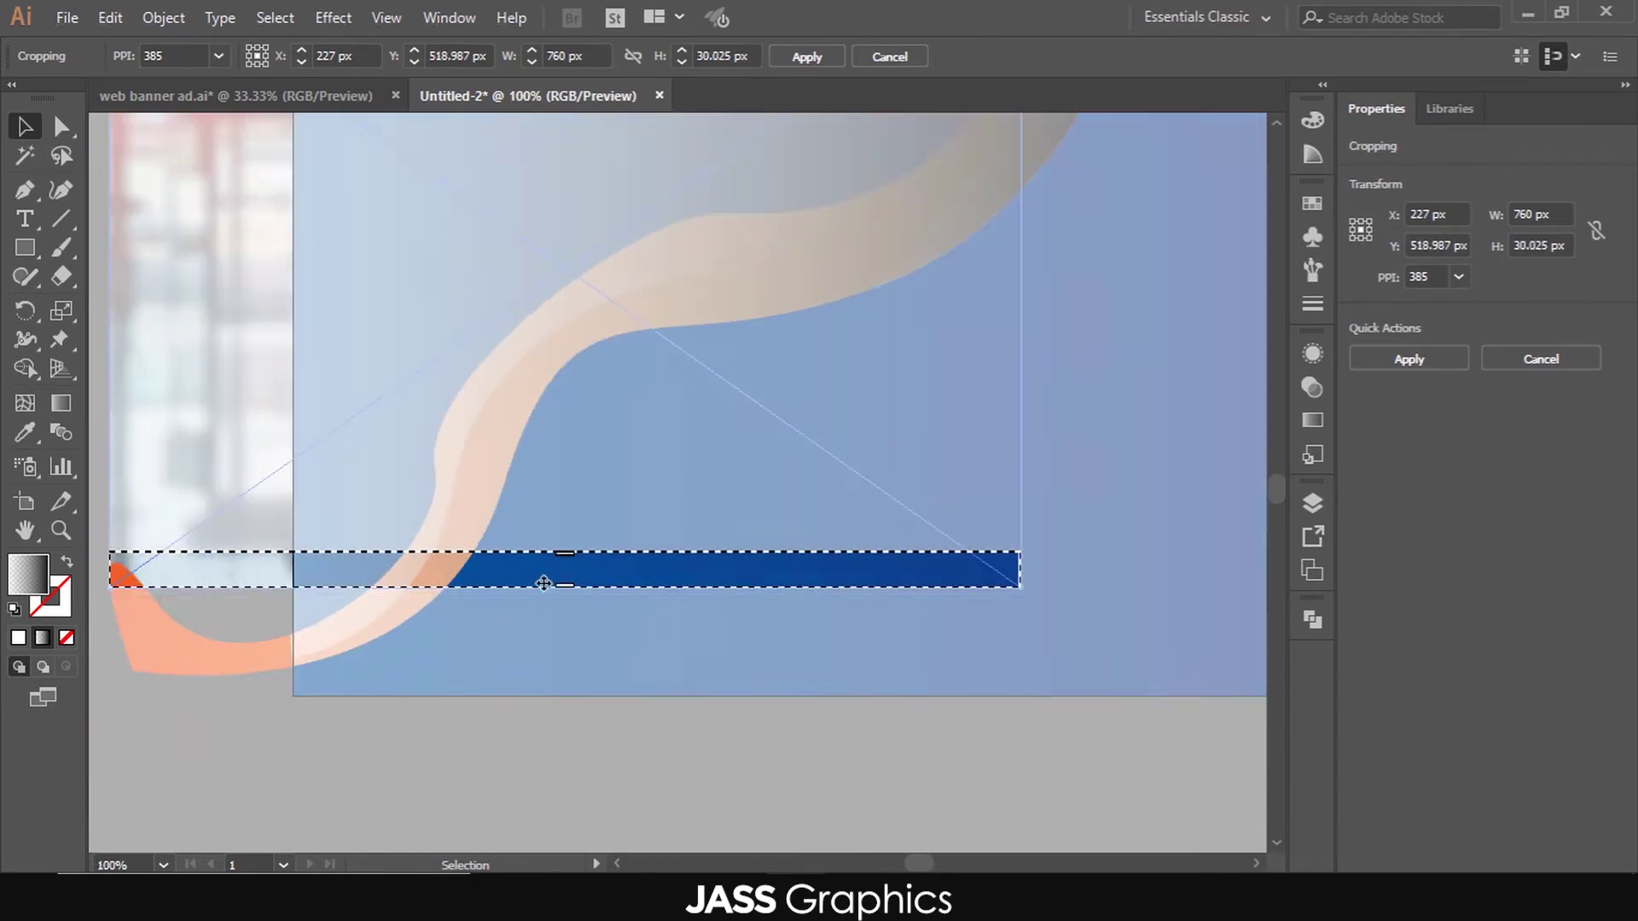
{"action": "left_click", "coordinate": [836, 54]}
{"action": "left_click_drag", "start_coordinate": [567, 563], "coordinate": [569, 614]}
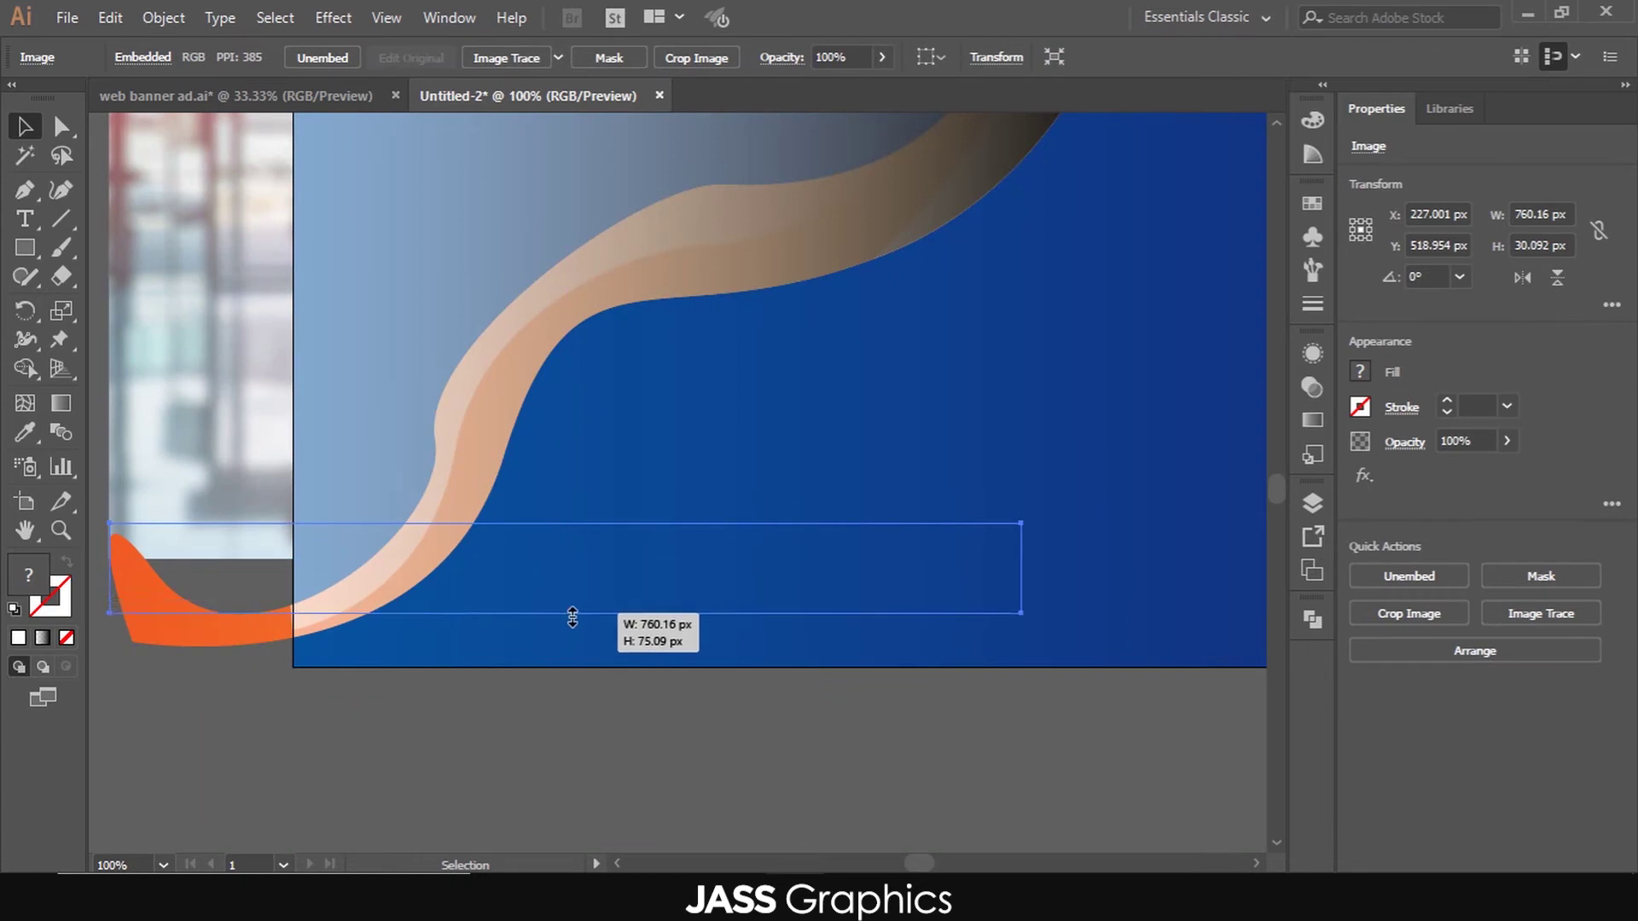
{"action": "scroll", "coordinate": [508, 667], "scroll_direction": "down", "scroll_amount": 2}
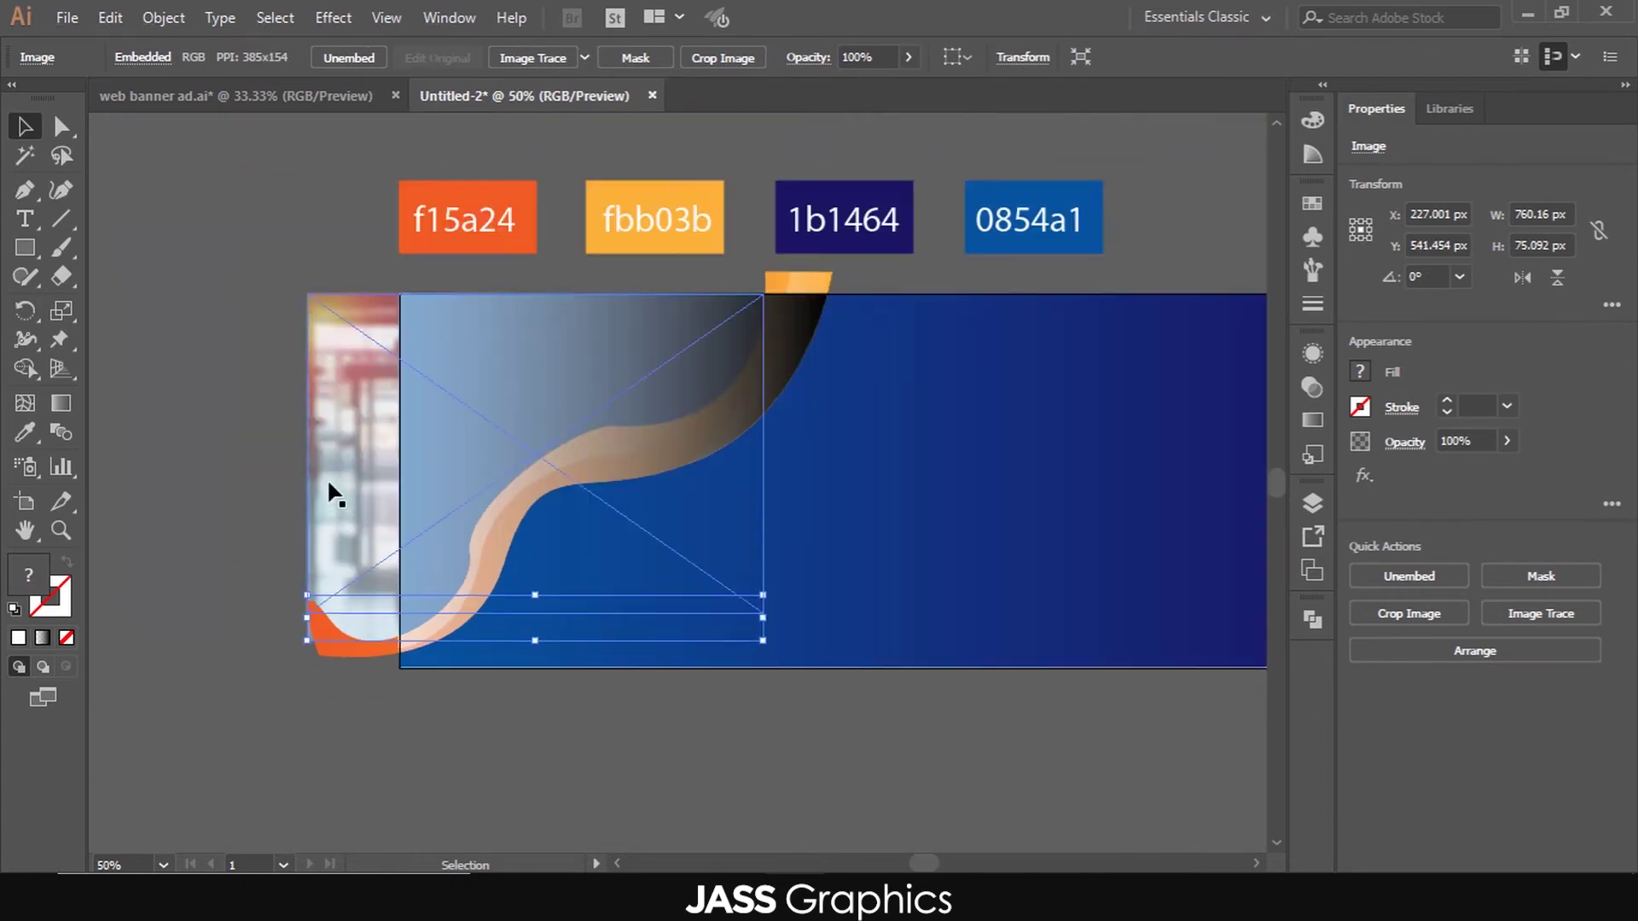
- Select the photo, its stretched bottom strip and the curved gradient shape, make a clipping mask from them, and deselect
{"action": "left_click", "coordinate": [337, 440], "text": "shift"}
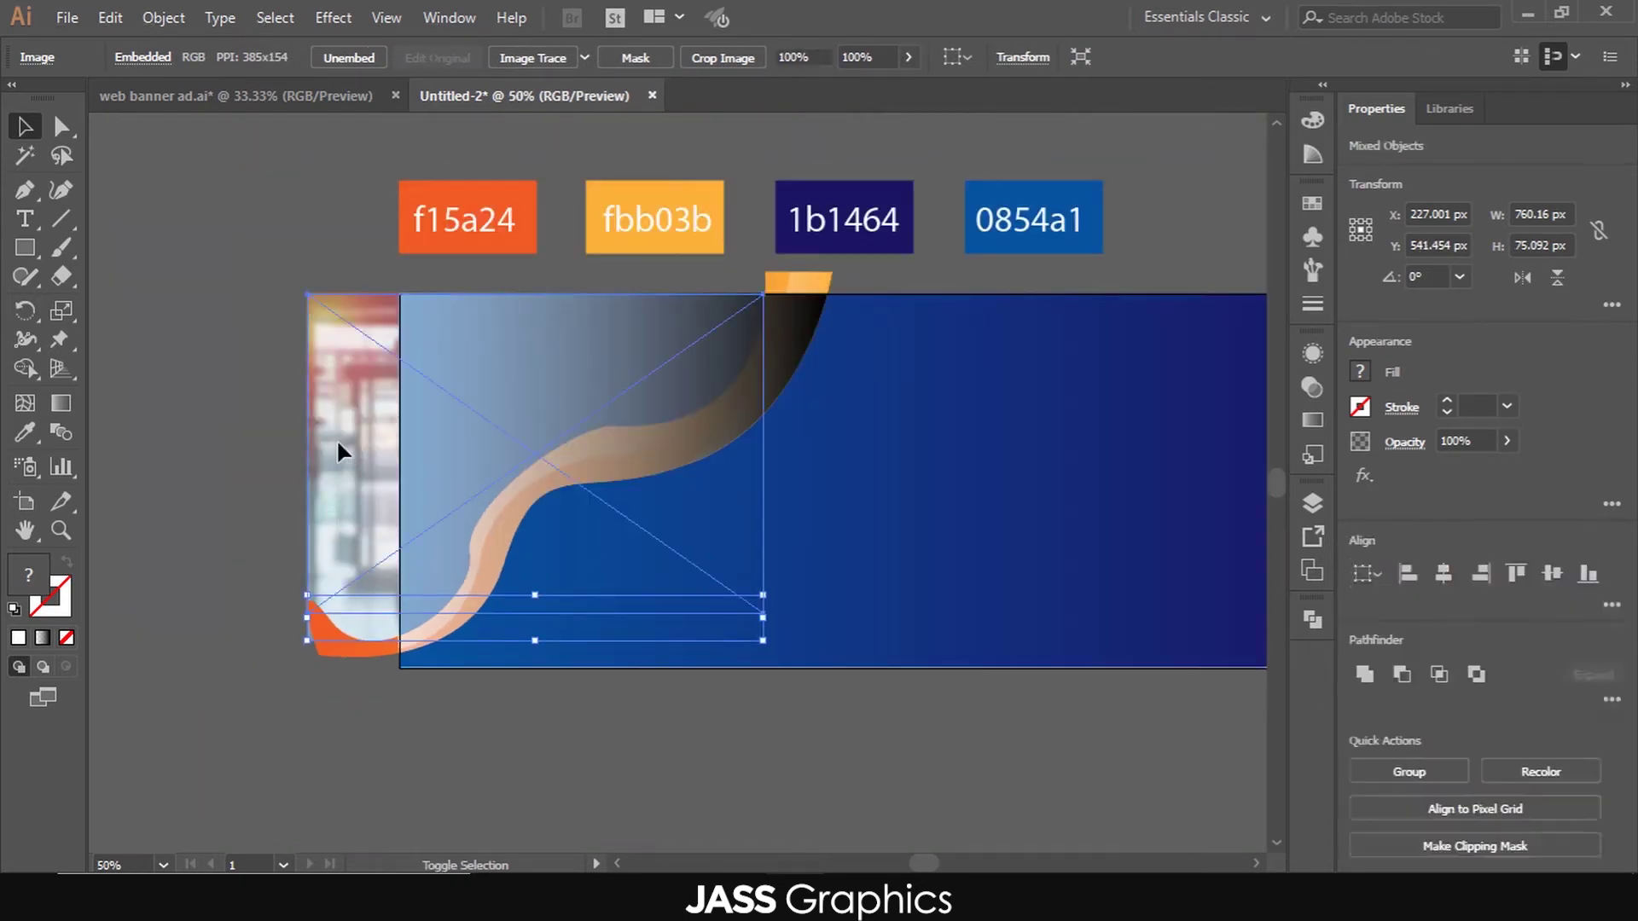
{"action": "left_click", "coordinate": [432, 465], "text": "shift"}
{"action": "right_click", "coordinate": [432, 465]}
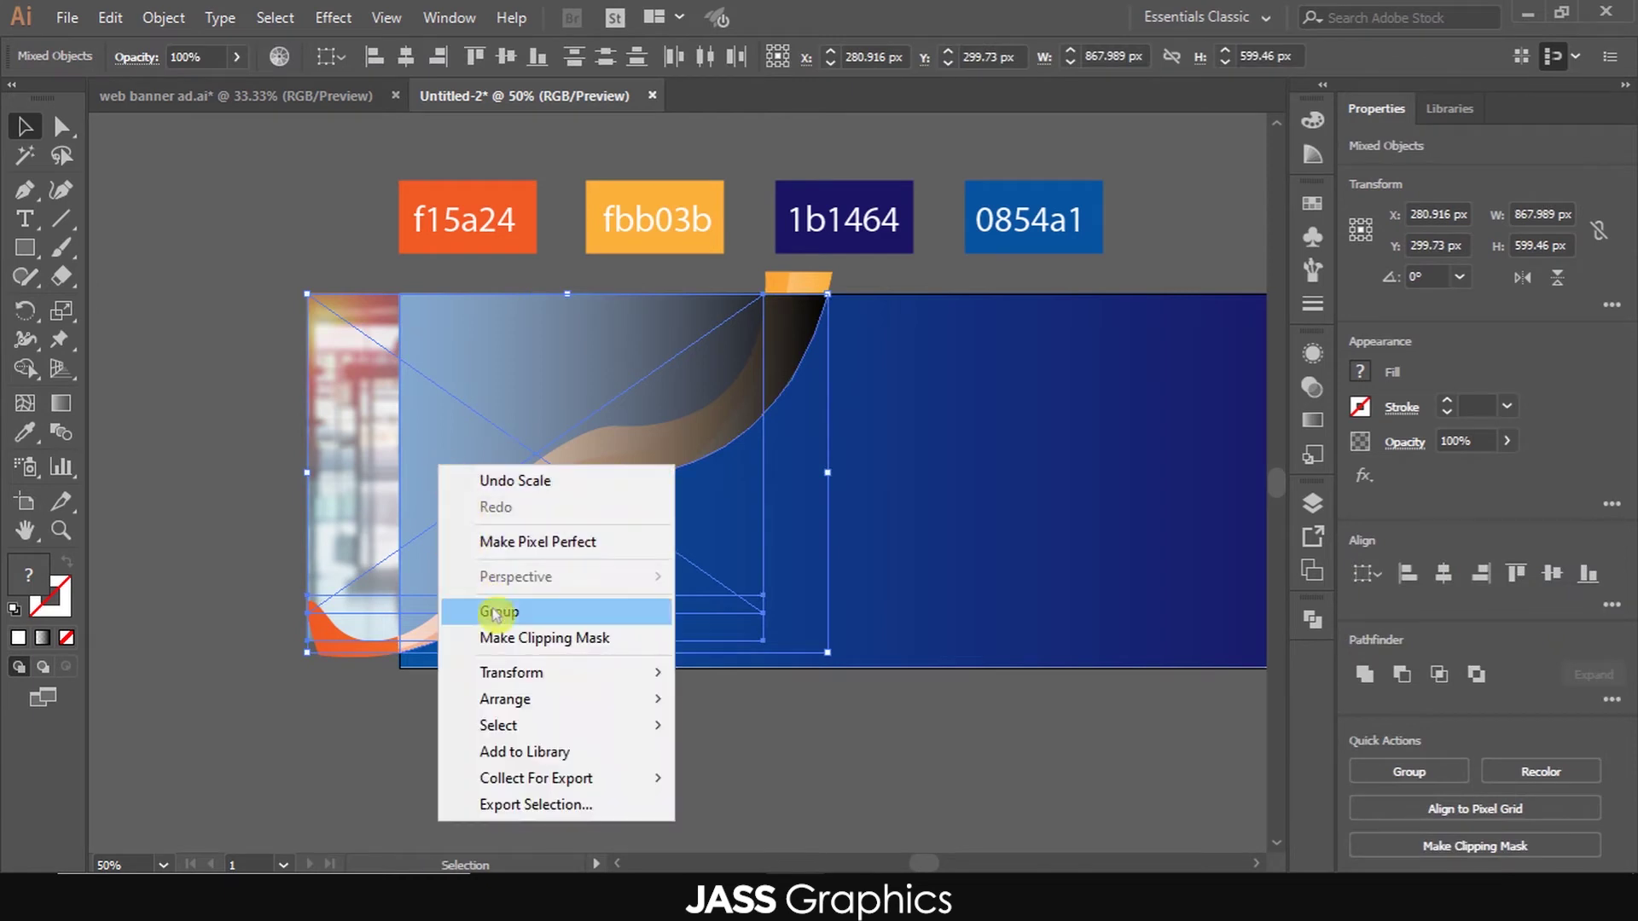
{"action": "left_click", "coordinate": [499, 636]}
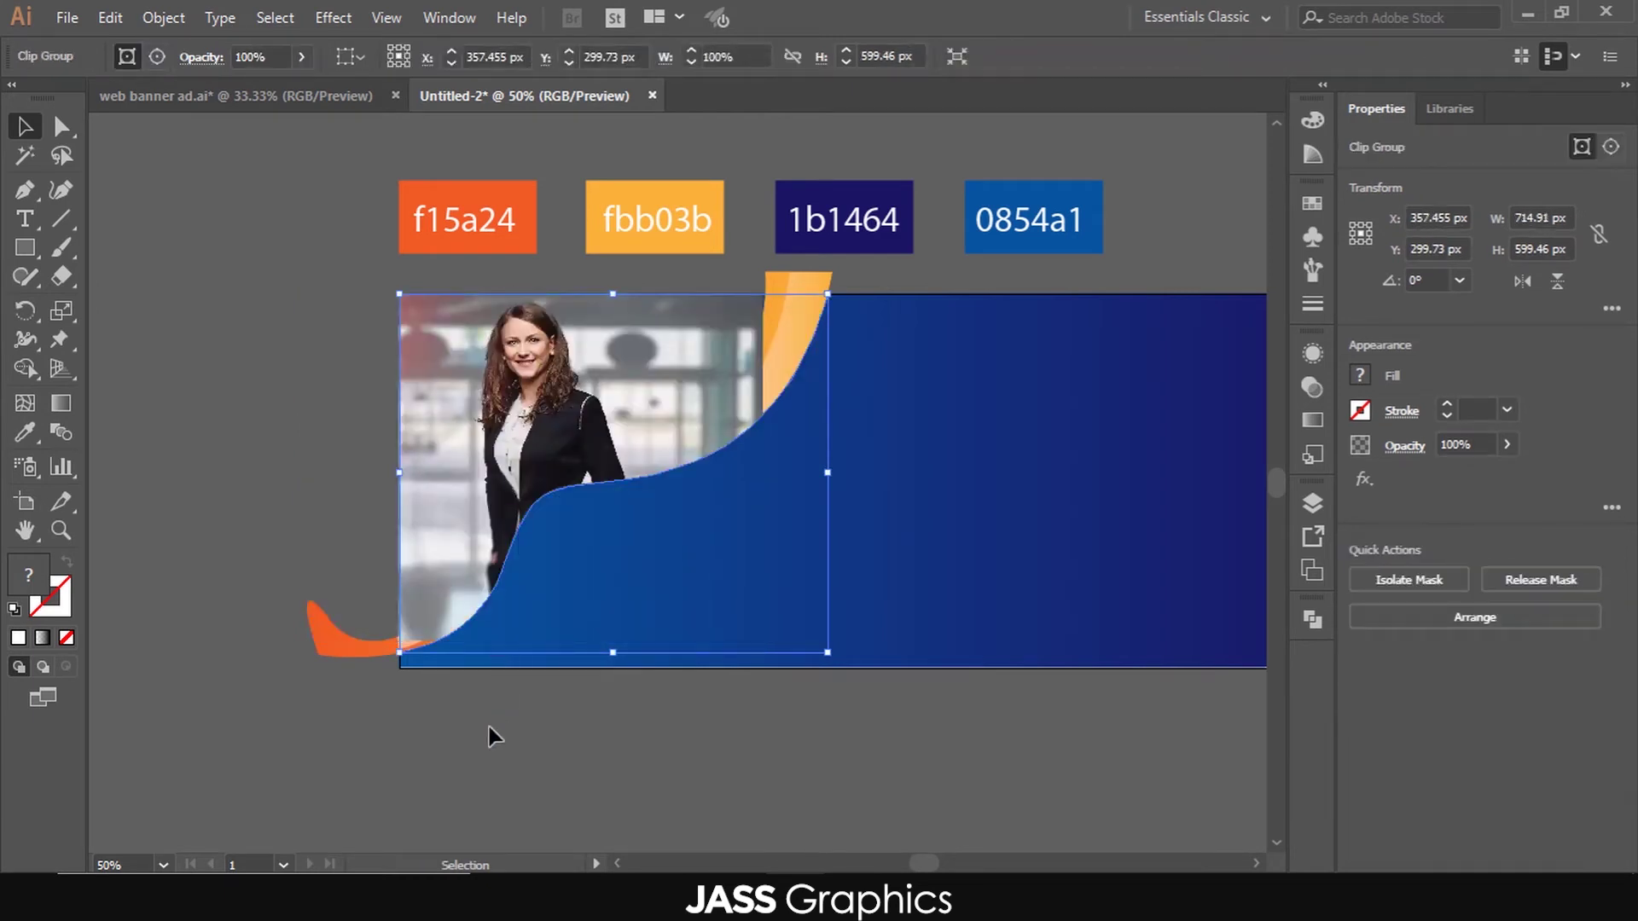
{"action": "left_click", "coordinate": [483, 732]}
- Select the orange ribbon and its highlight shapes and bring them to the front of the stacking order
{"action": "scroll", "coordinate": [433, 744], "scroll_direction": "up", "scroll_amount": 1}
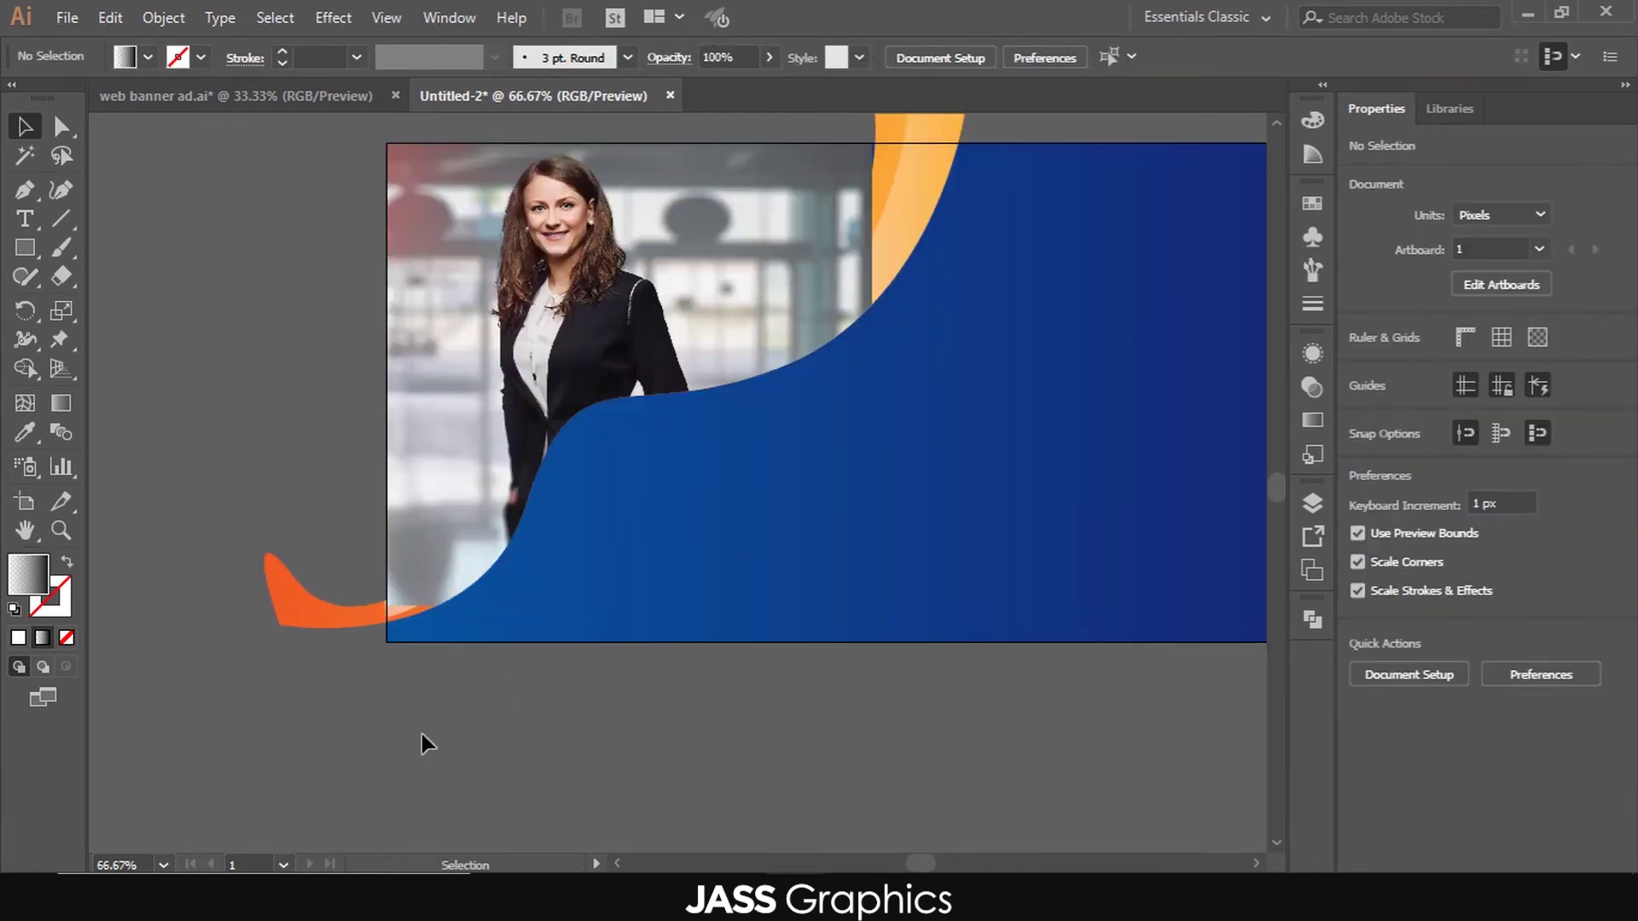
{"action": "scroll", "coordinate": [597, 478], "scroll_direction": "up", "scroll_amount": 2}
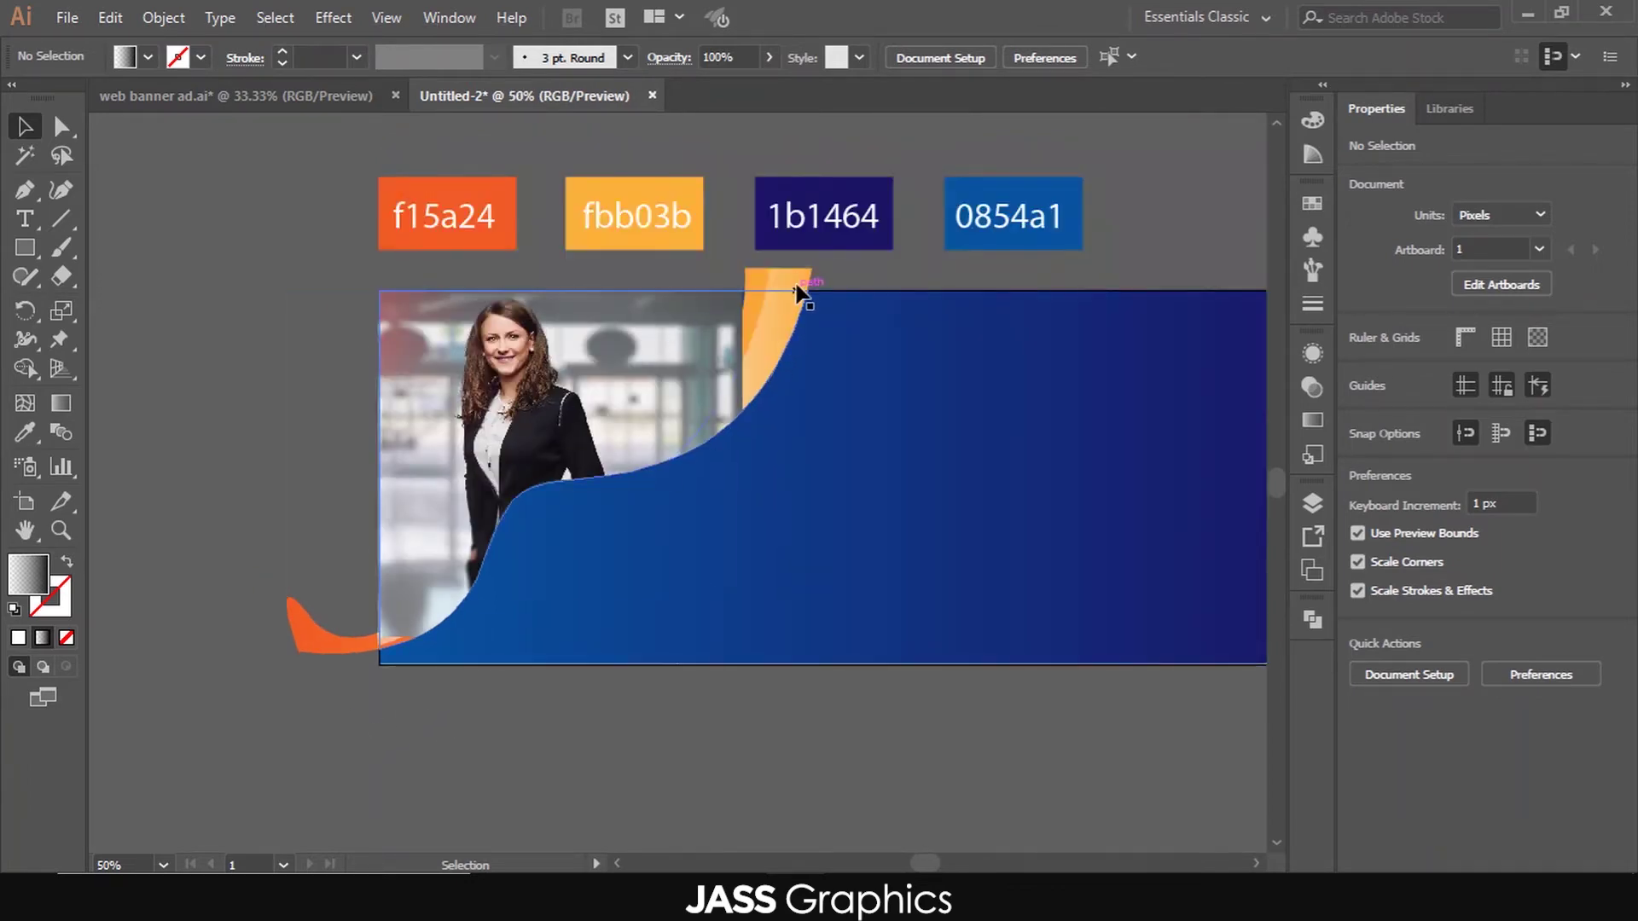
{"action": "scroll", "coordinate": [847, 247], "scroll_direction": "up", "scroll_amount": 1}
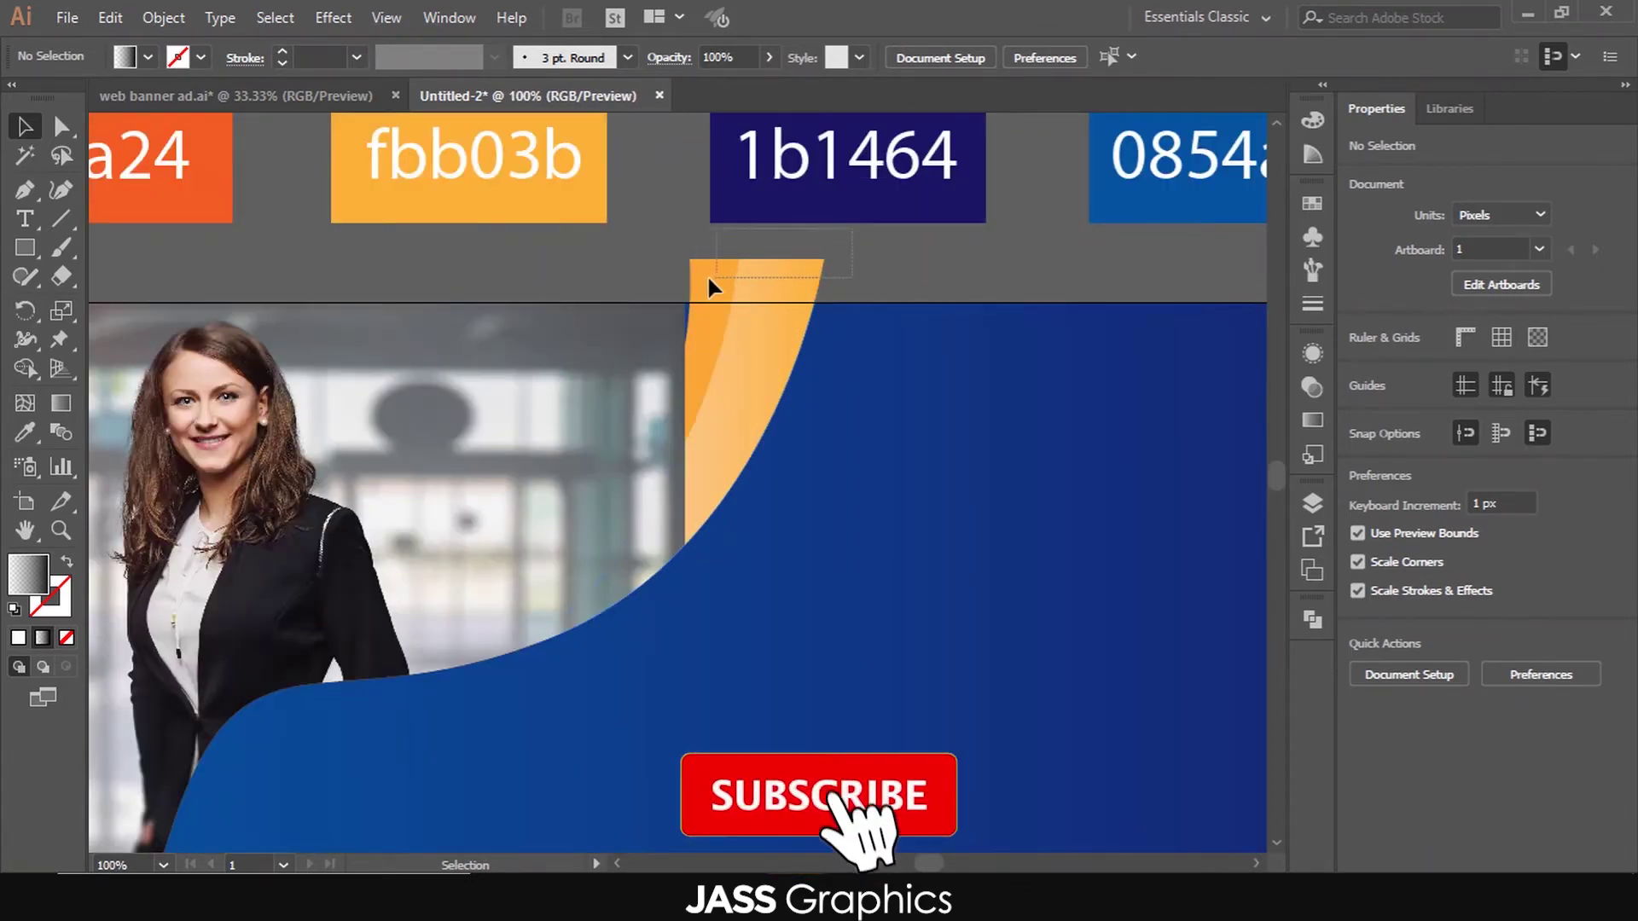
{"action": "left_click_drag", "start_coordinate": [851, 229], "coordinate": [689, 284]}
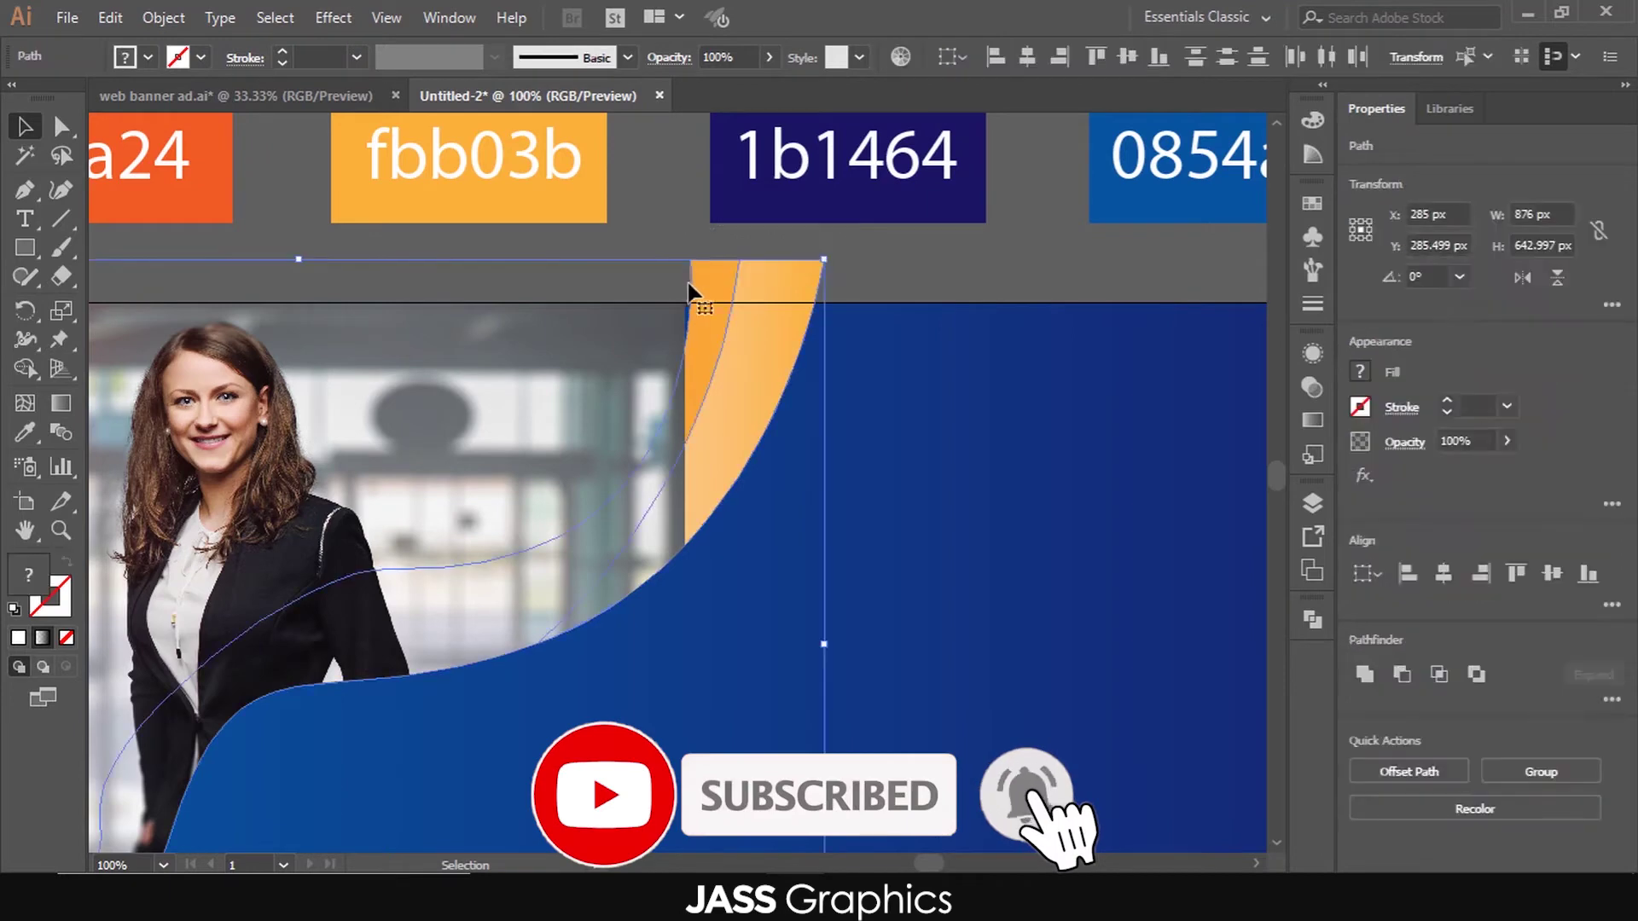
{"action": "scroll", "coordinate": [877, 240], "scroll_direction": "down", "scroll_amount": 1}
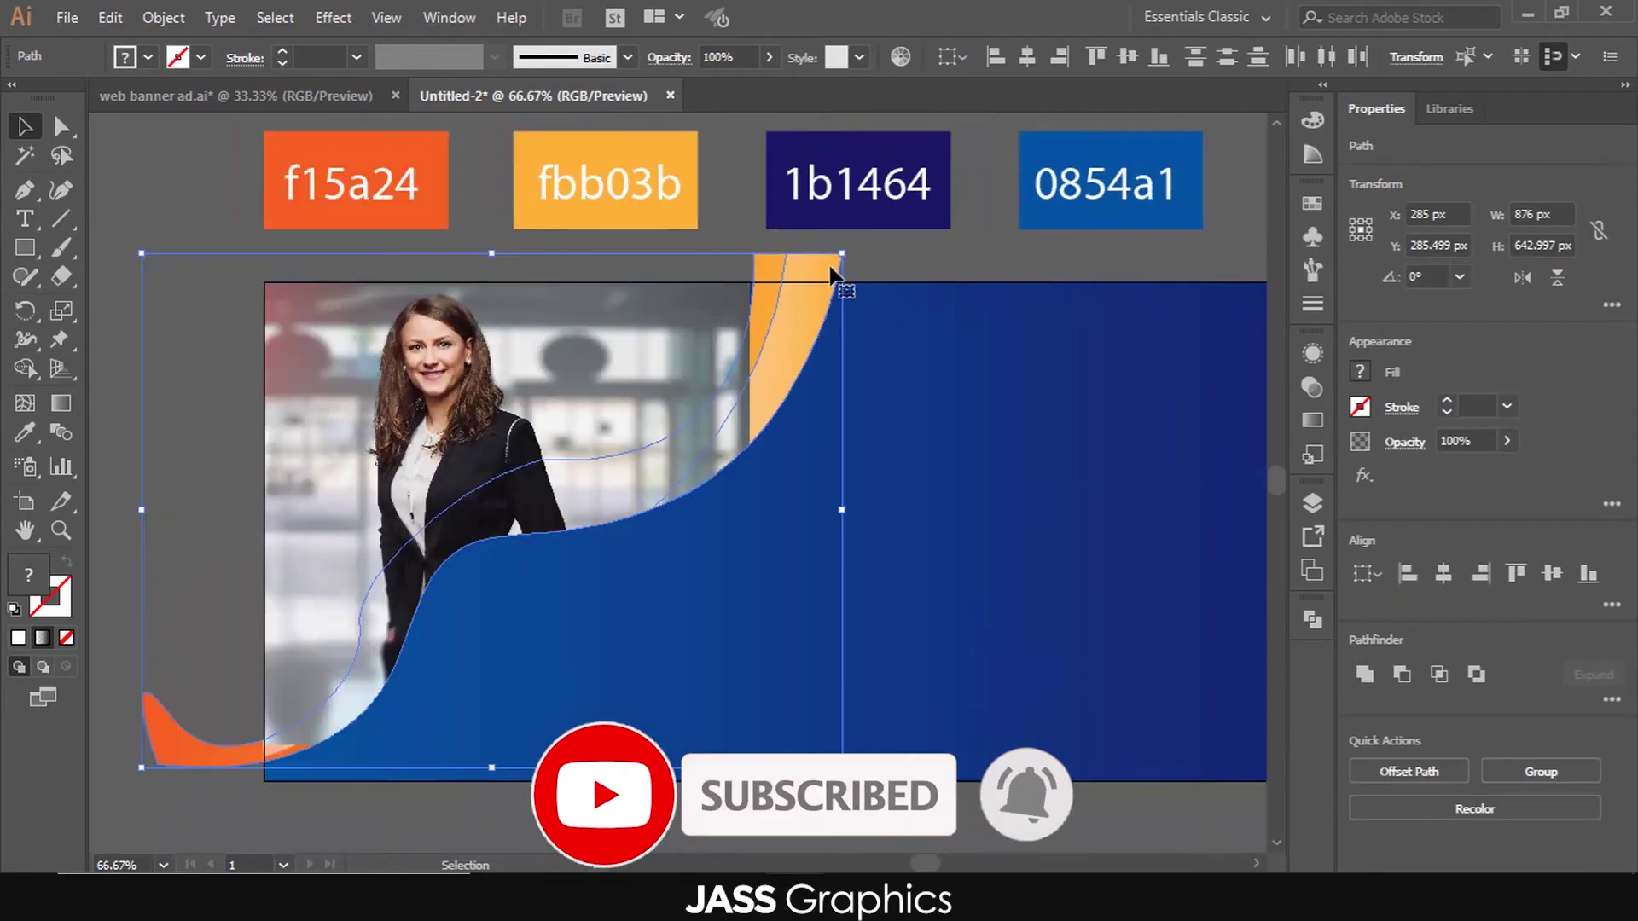
{"action": "right_click", "coordinate": [273, 755]}
{"action": "mouse_move", "coordinate": [511, 629]}
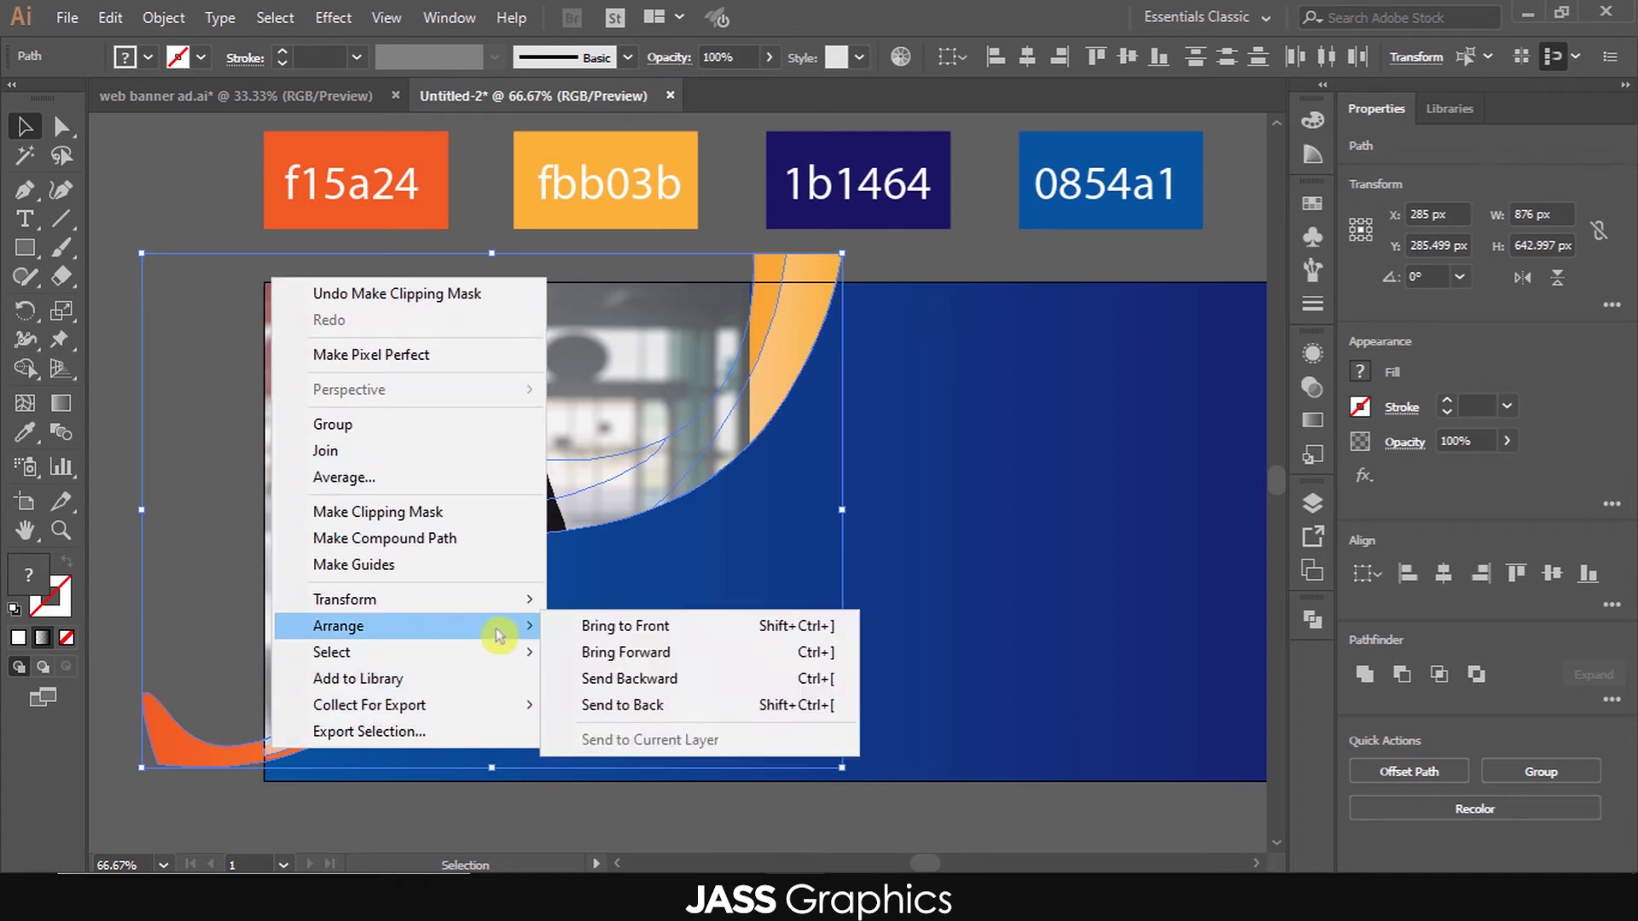
{"action": "left_click", "coordinate": [657, 625]}
{"action": "key", "text": "ctrl+minus"}
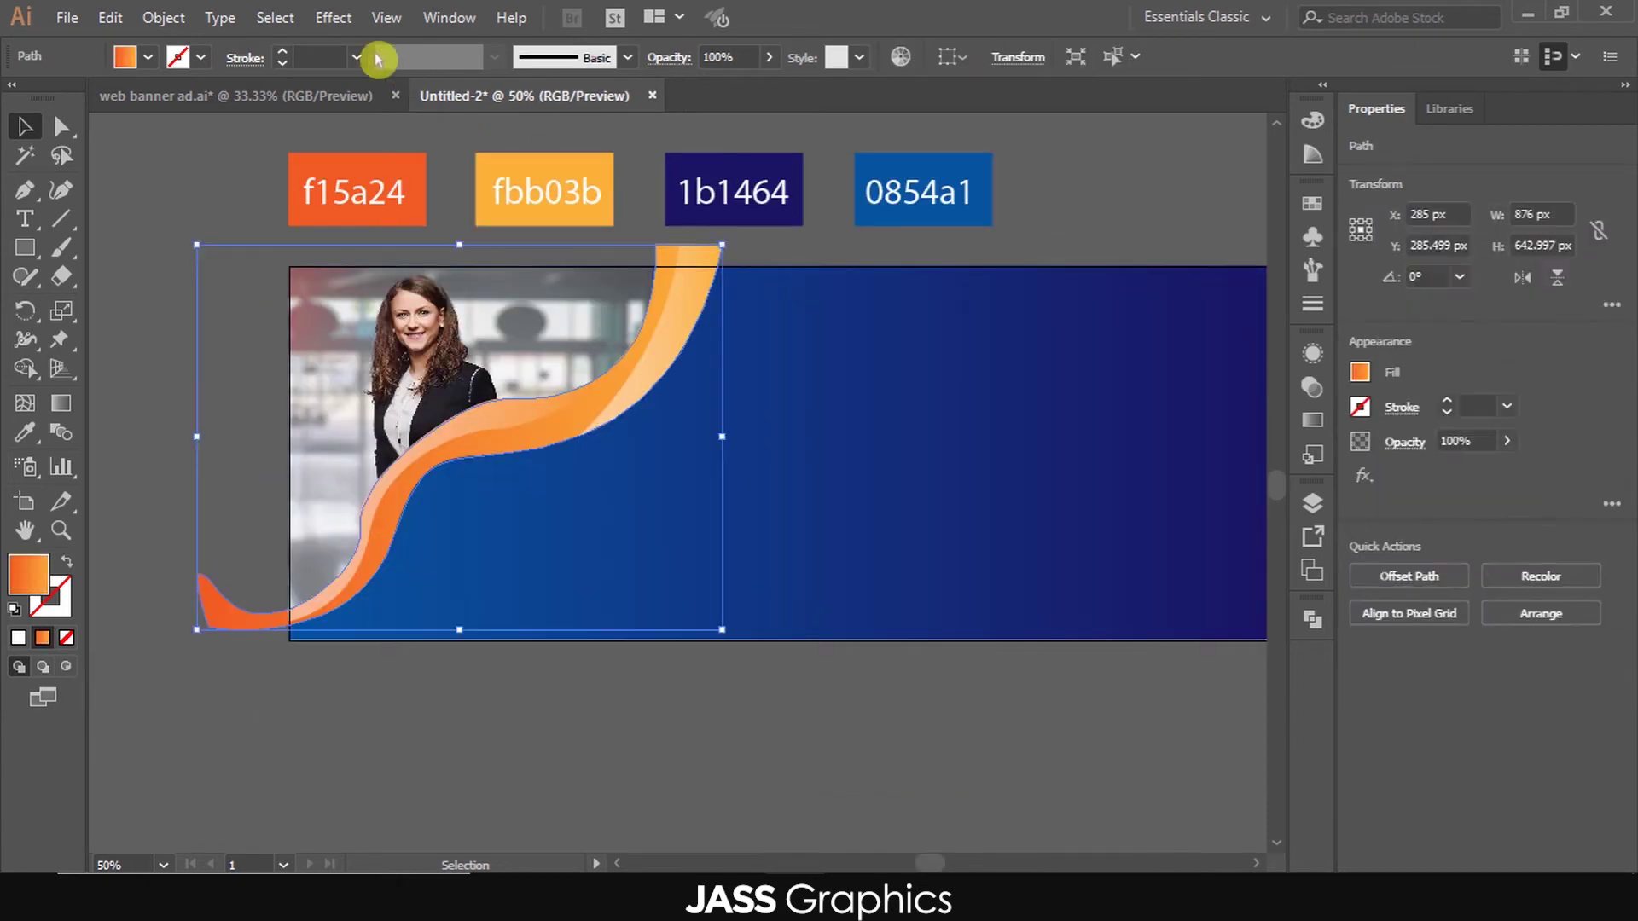
- Open a Drop Shadow effect for the orange ribbon, preview it and set its blur to 10 px
{"action": "left_click", "coordinate": [332, 18]}
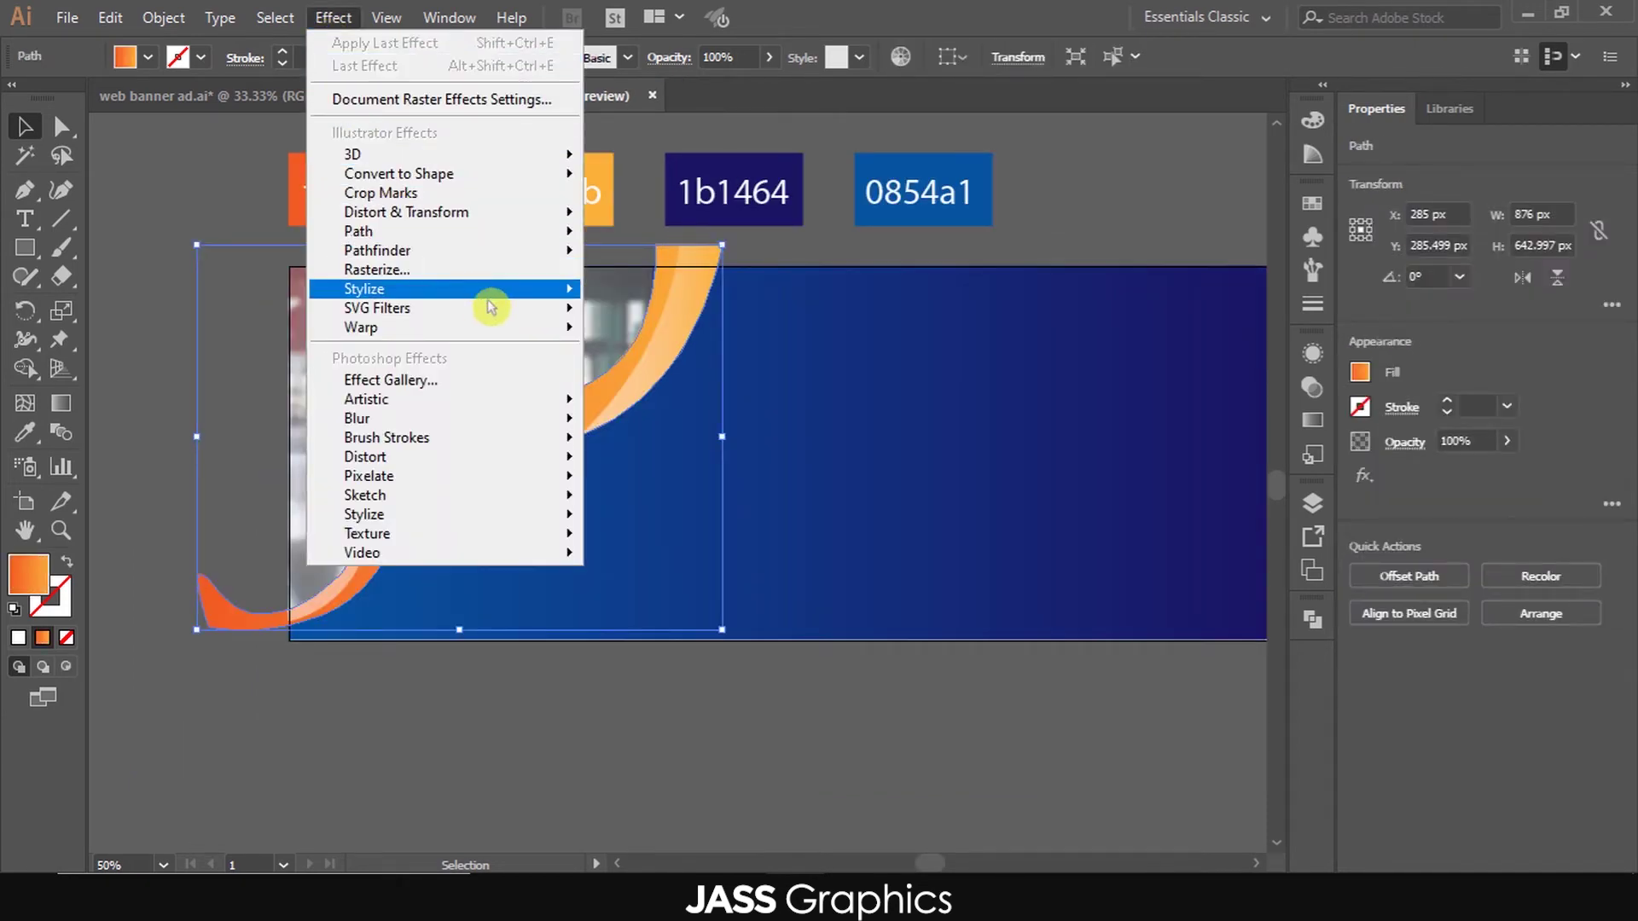
{"action": "mouse_move", "coordinate": [533, 302]}
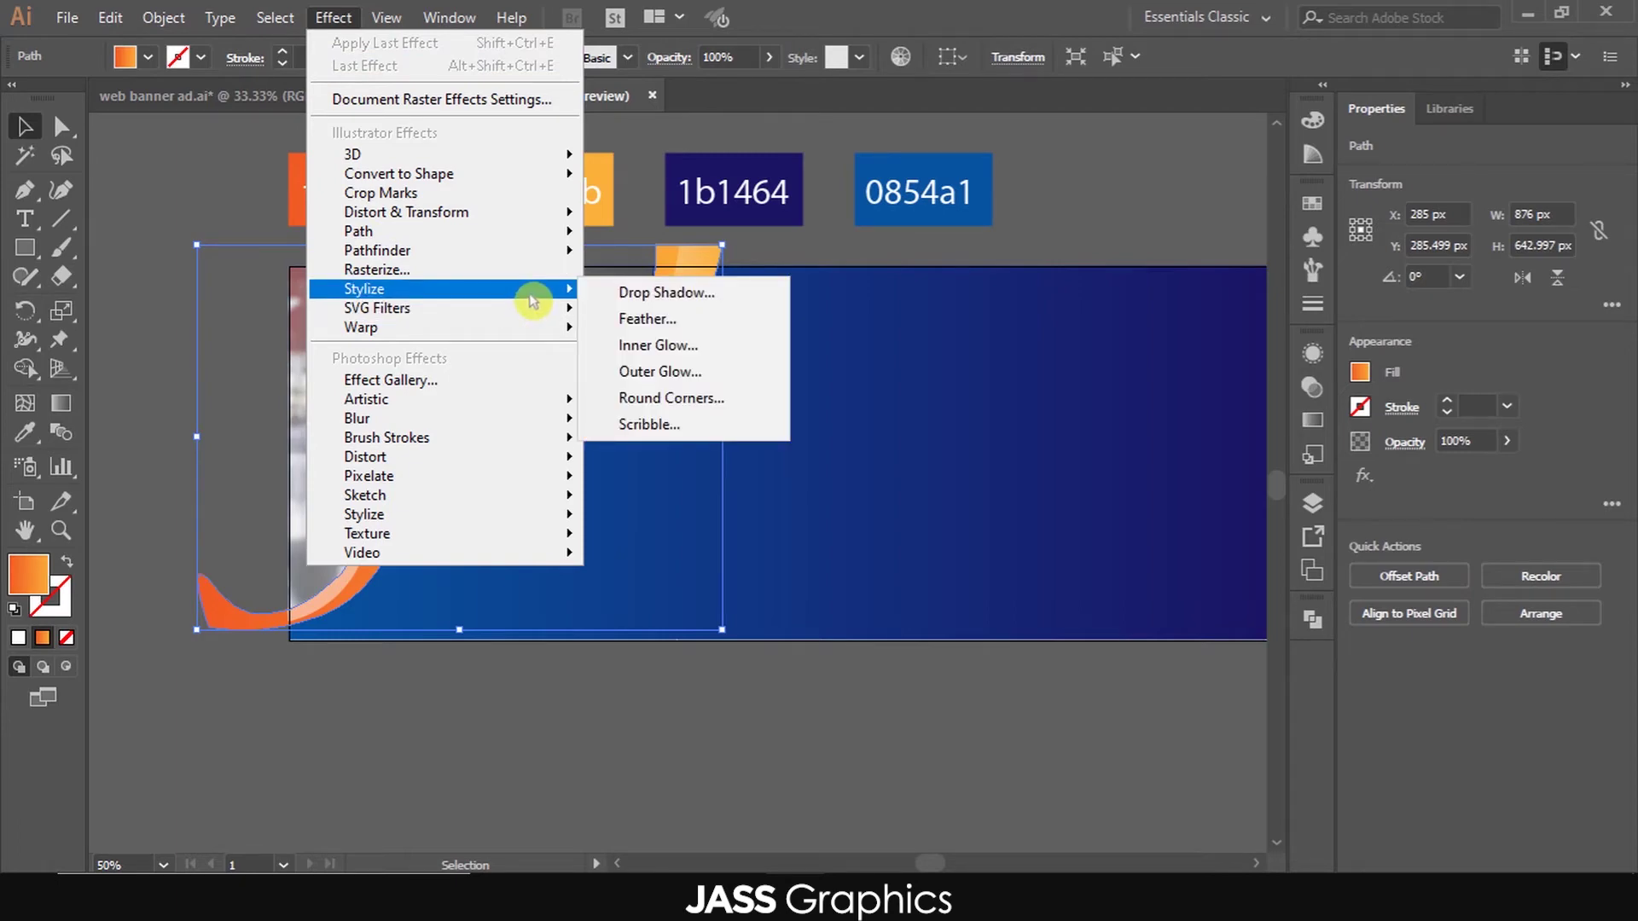
{"action": "left_click", "coordinate": [636, 304]}
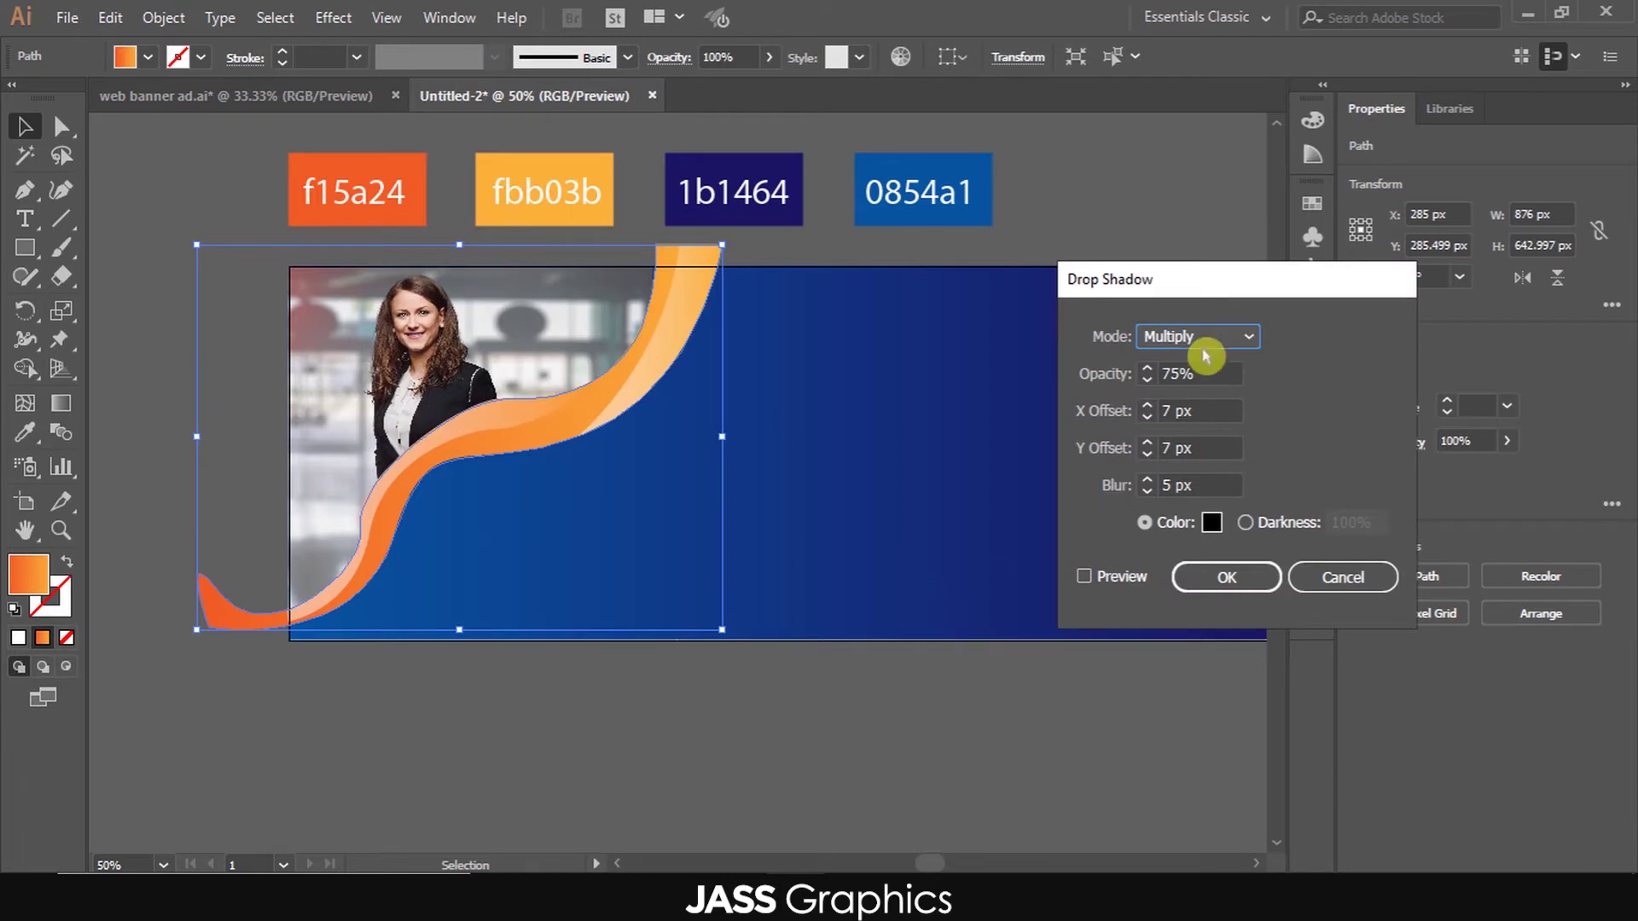
{"action": "left_click", "coordinate": [1119, 578]}
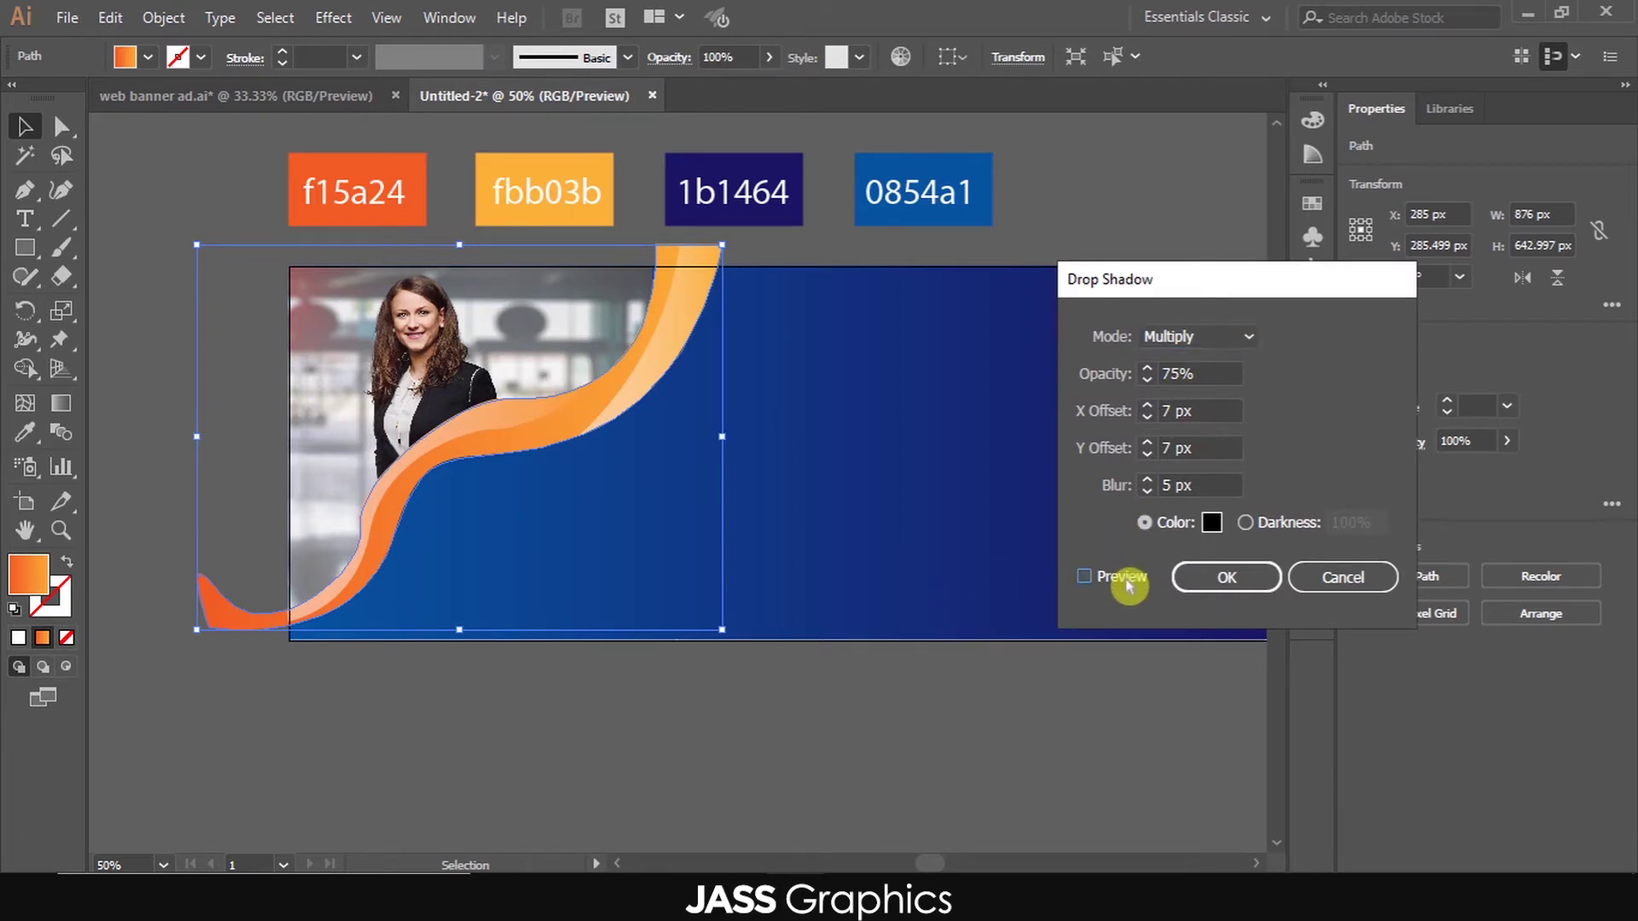
{"action": "left_click", "coordinate": [1147, 491]}
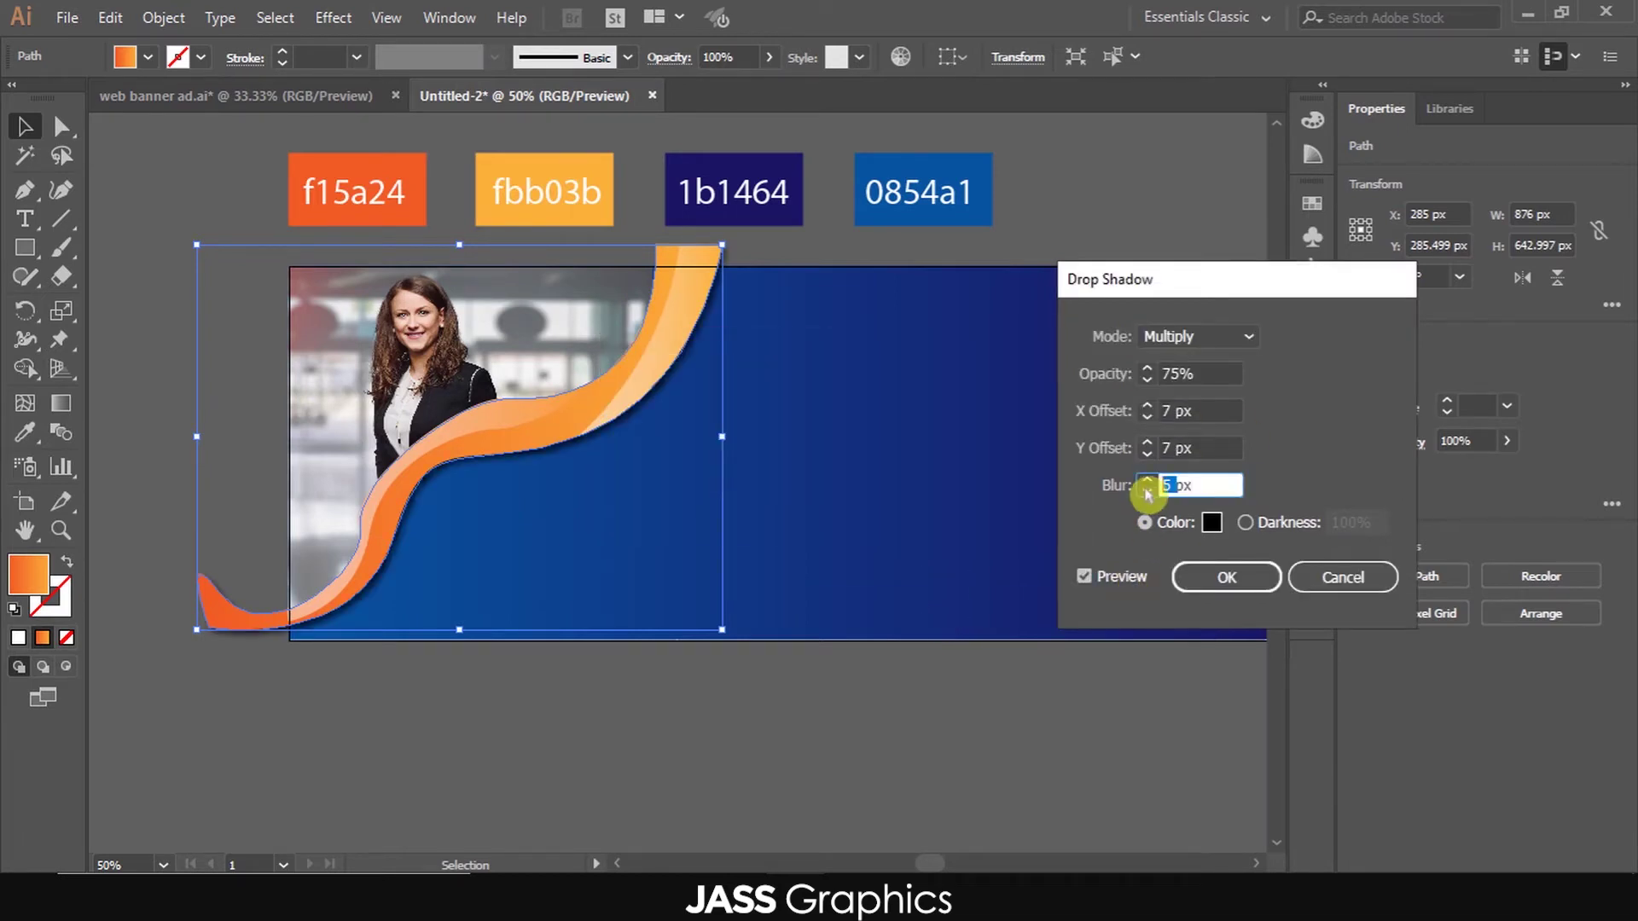
{"action": "type", "text": "10"}
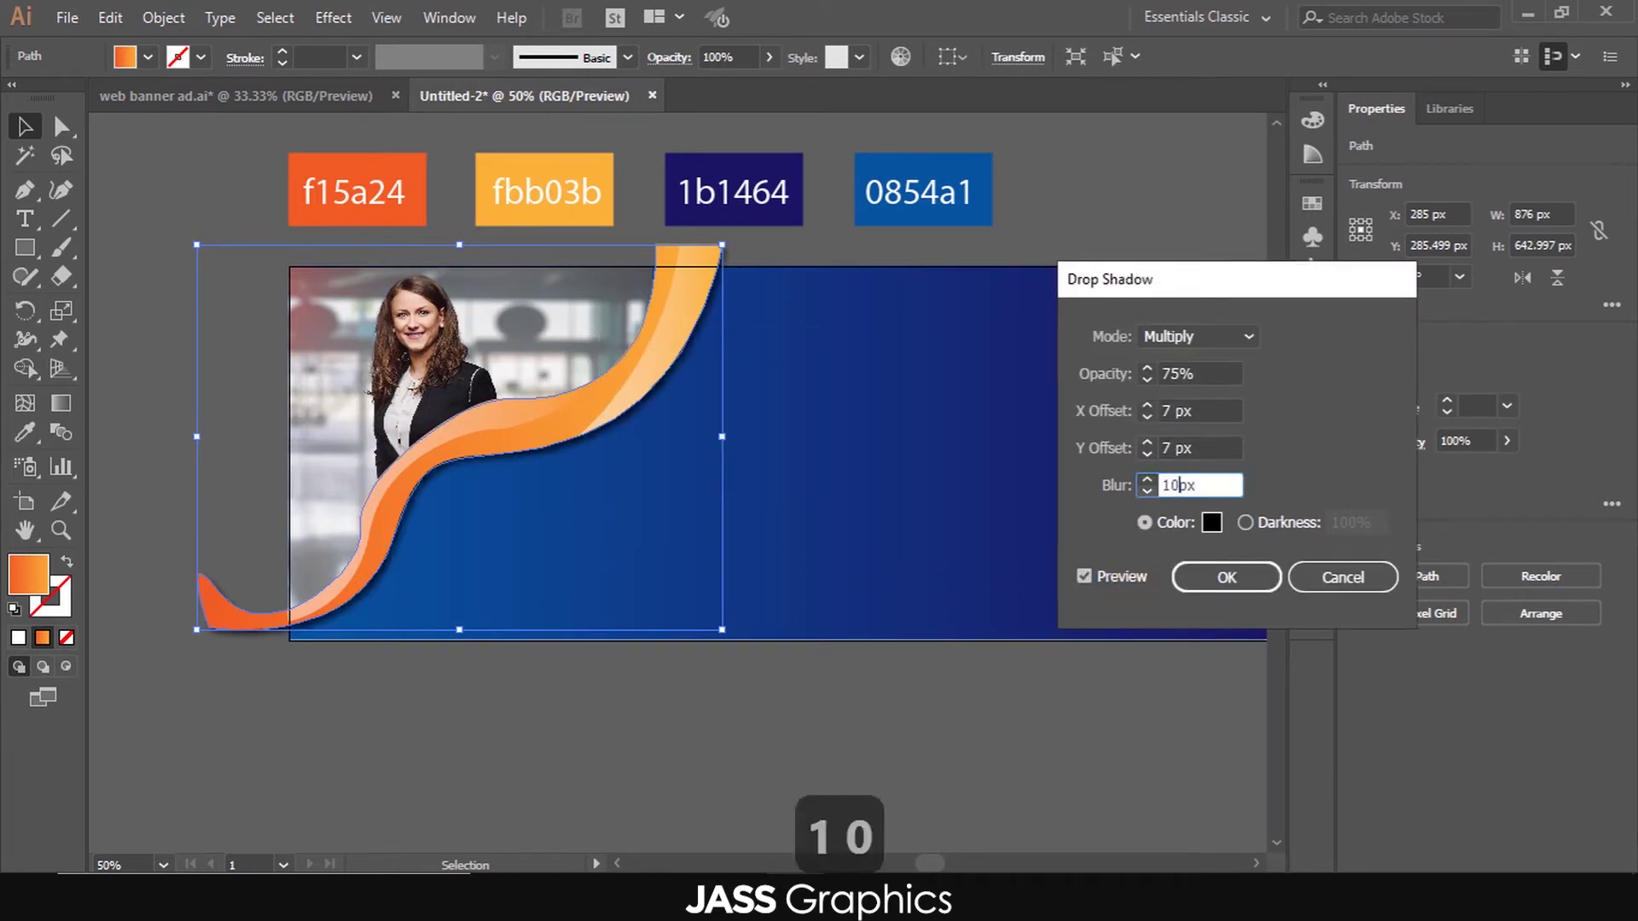
{"action": "left_click", "coordinate": [1170, 413]}
{"action": "left_click", "coordinate": [1098, 576]}
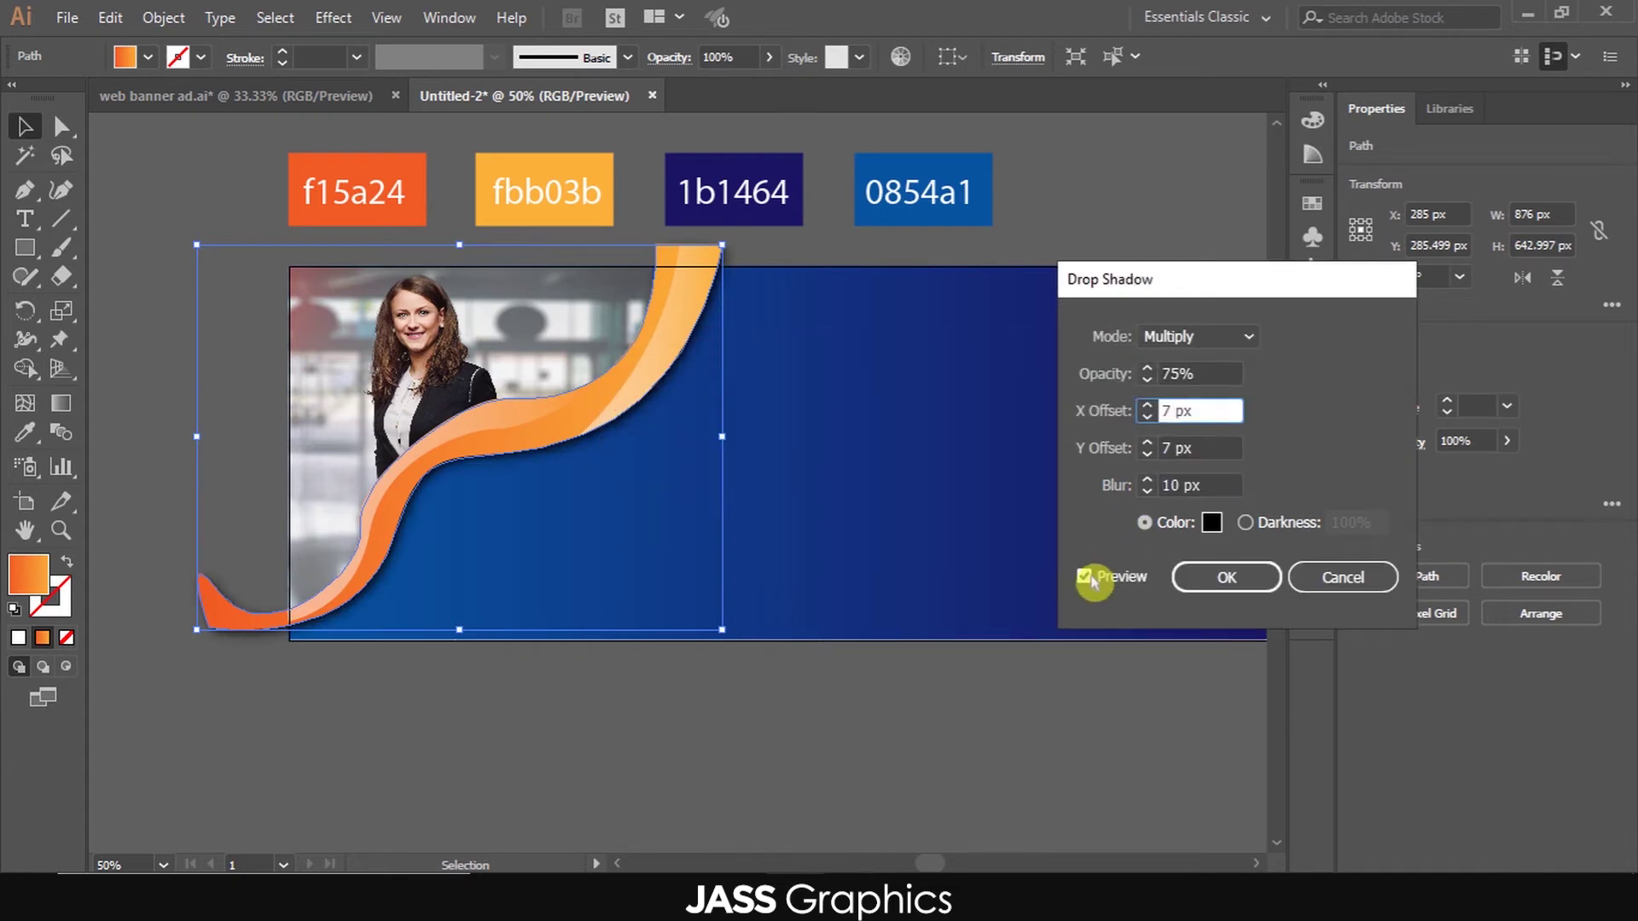
- Set the shadow's X offset to 15 px and opacity to 50%, and apply the effect to the ribbon
{"action": "double_click", "coordinate": [1174, 412]}
{"action": "type", "text": "15"}
{"action": "double_click", "coordinate": [1189, 376]}
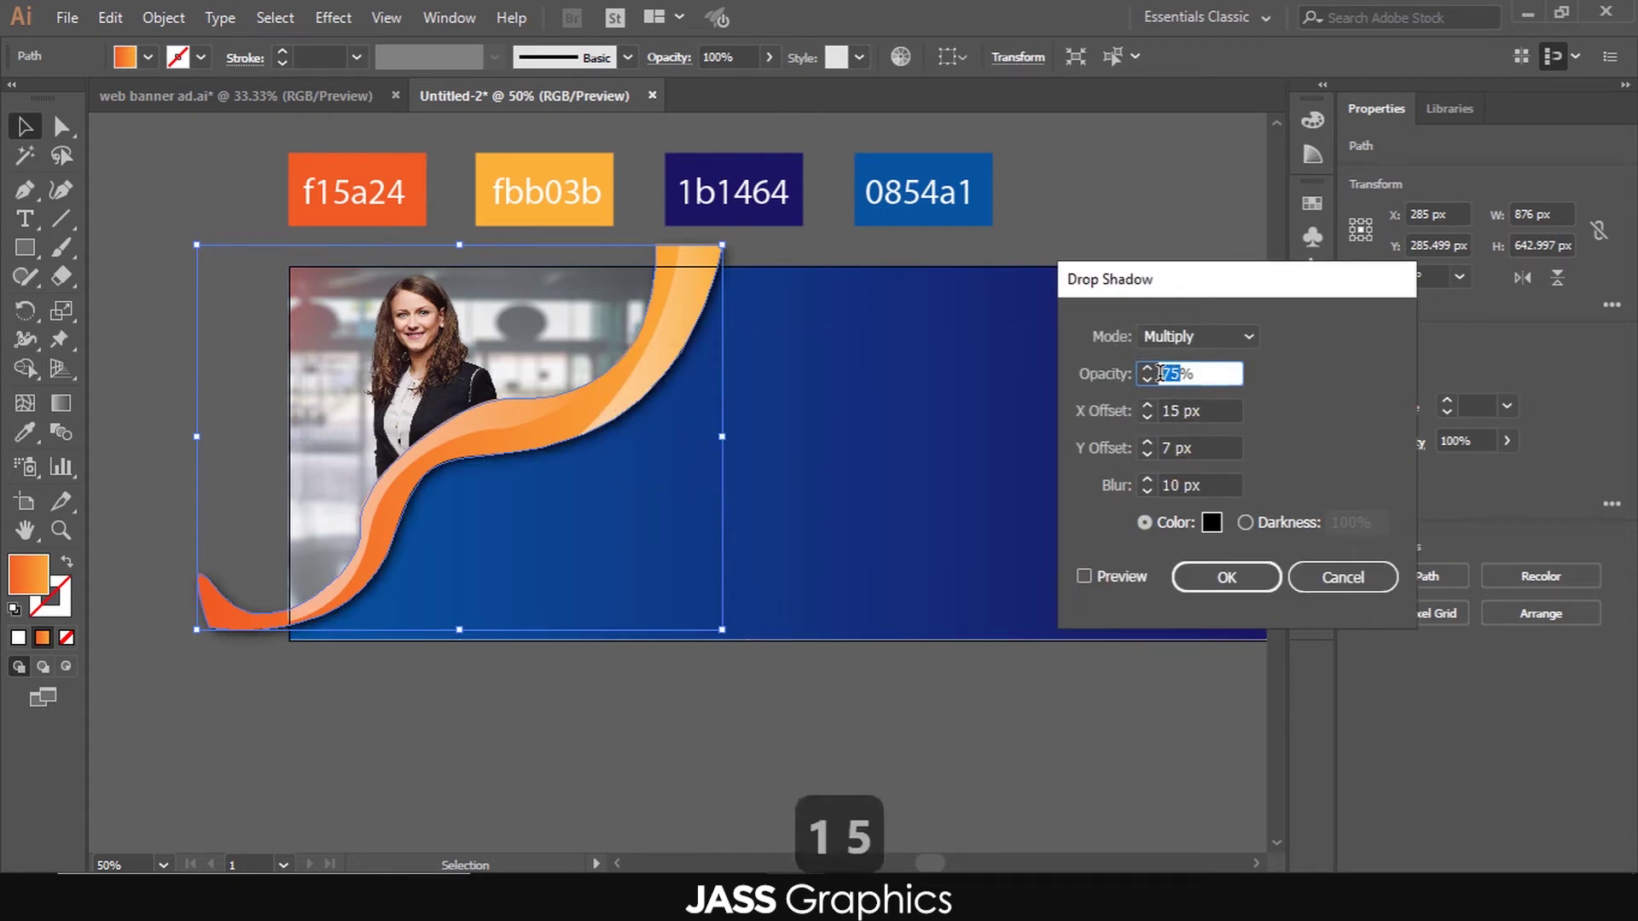
{"action": "type", "text": "50"}
{"action": "left_click", "coordinate": [1143, 577]}
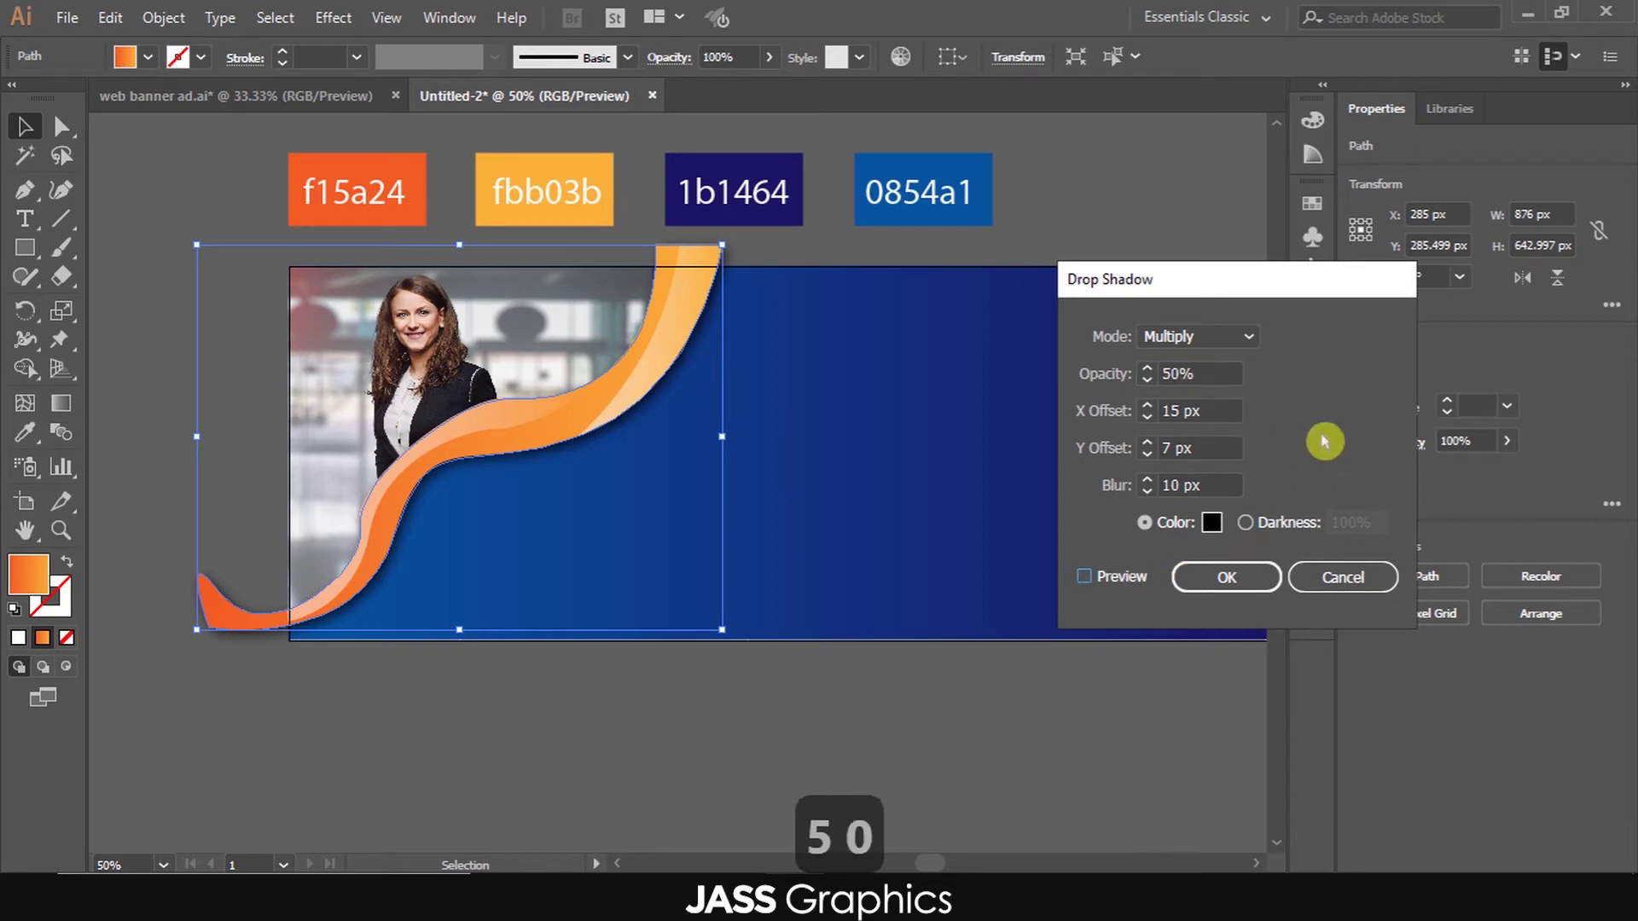
{"action": "left_click", "coordinate": [1243, 584]}
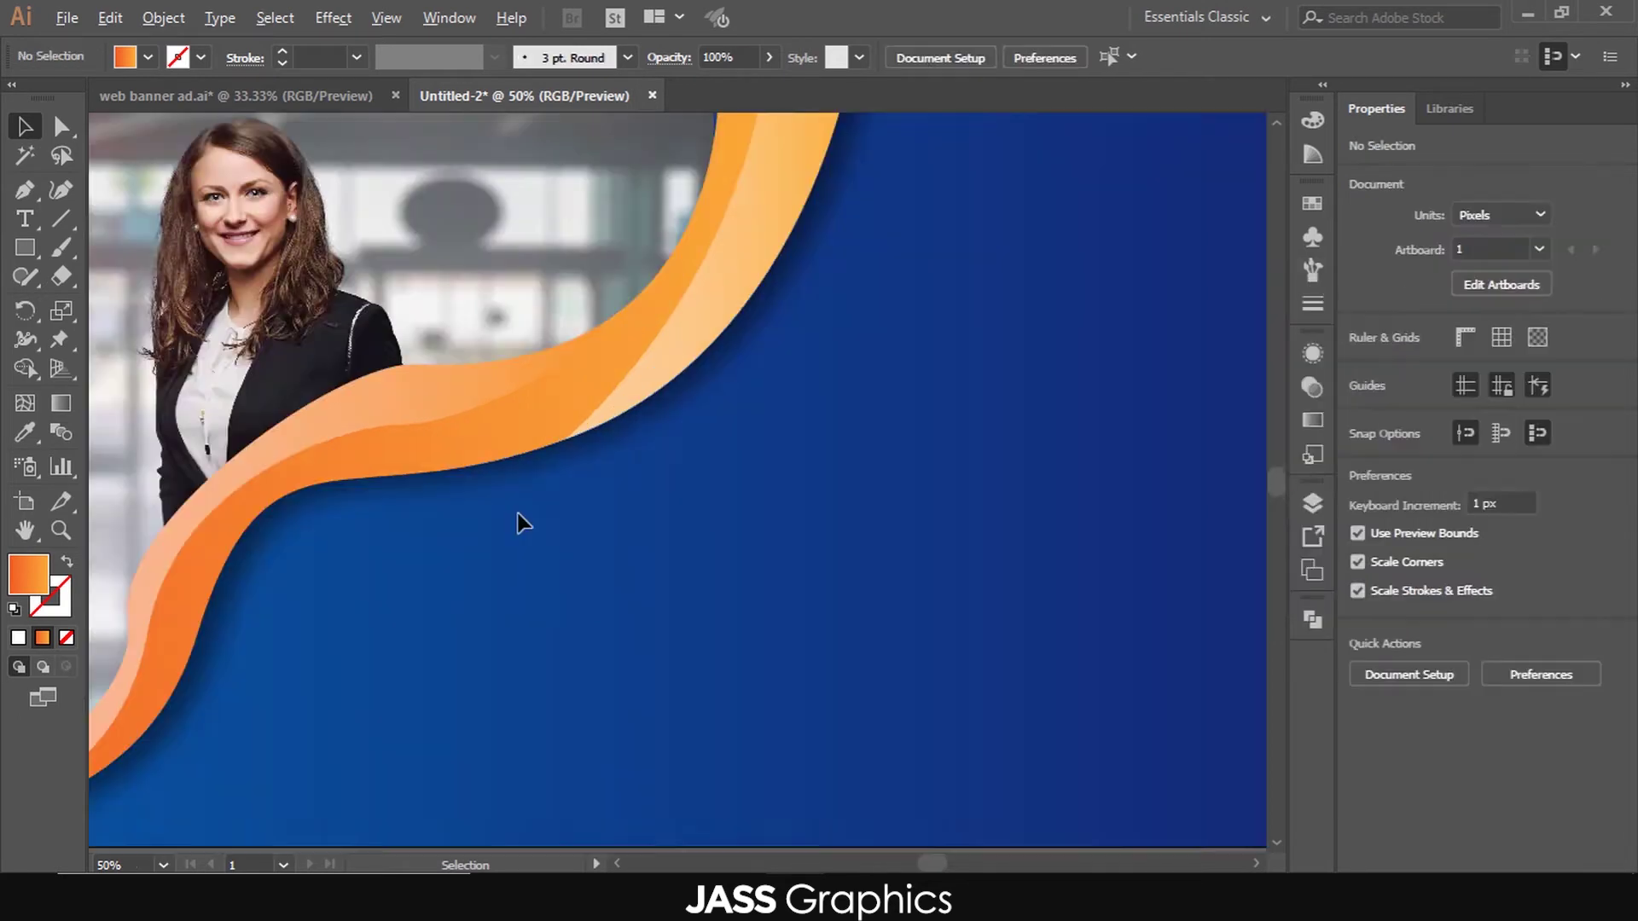
- Draw a wavy open path with the Curvature tool from below the artboard's lower-left corner across the ribbon to above its upper end
{"action": "scroll", "coordinate": [519, 514], "scroll_direction": "down", "scroll_amount": 2}
{"action": "scroll", "coordinate": [568, 513], "scroll_direction": "down", "scroll_amount": 1}
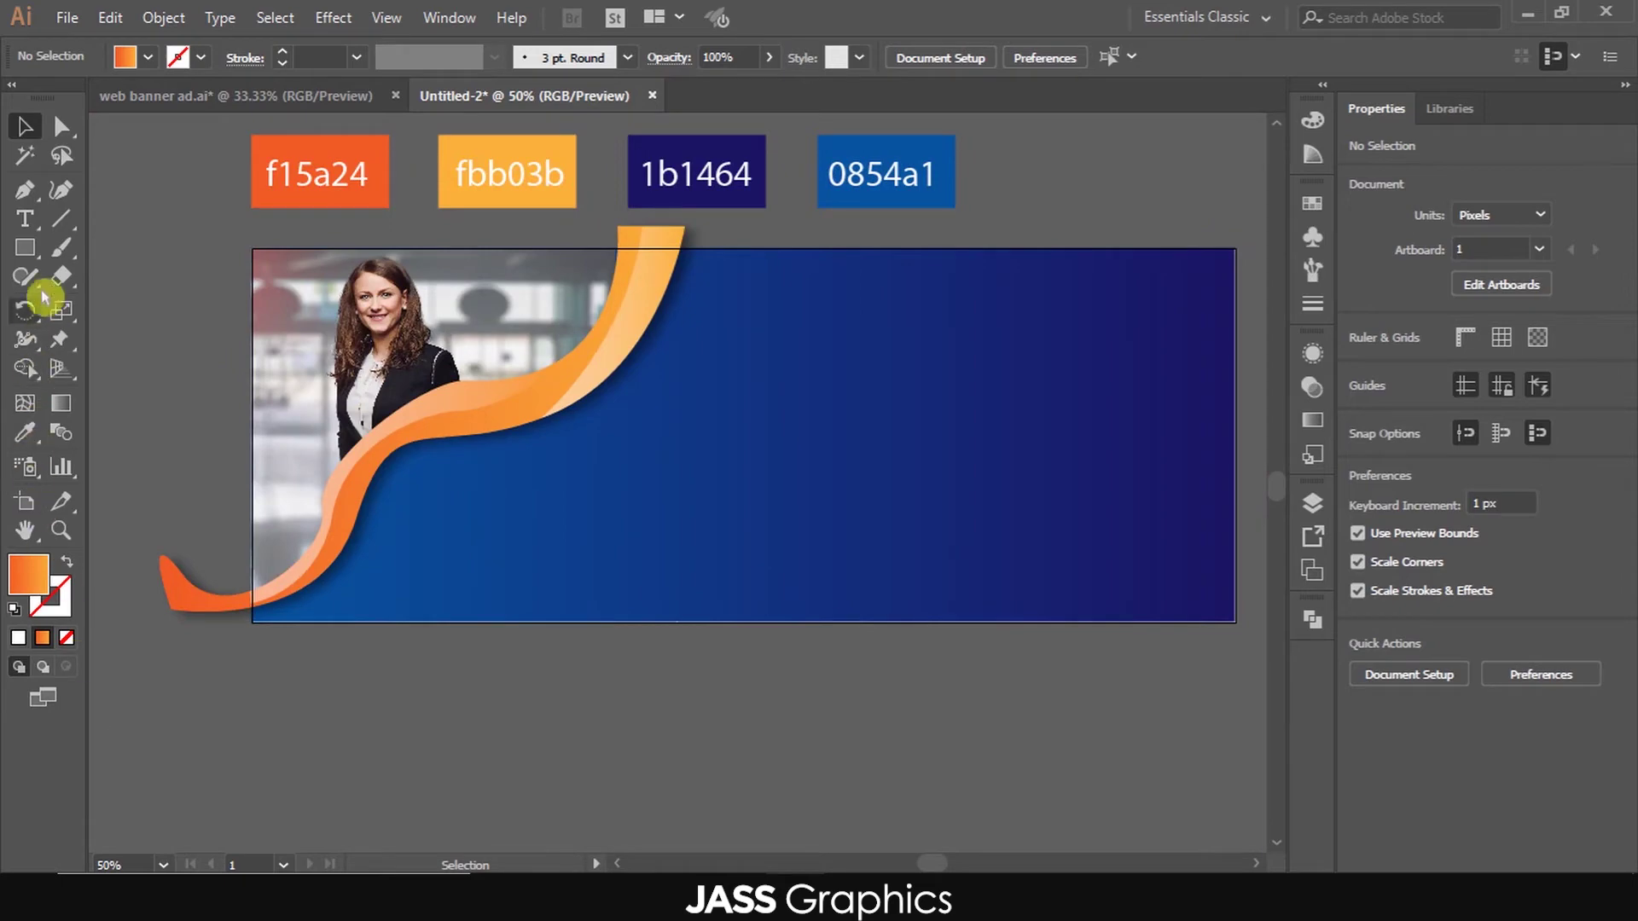
{"action": "left_click", "coordinate": [58, 195]}
{"action": "left_click", "coordinate": [212, 628]}
{"action": "left_click", "coordinate": [277, 522]}
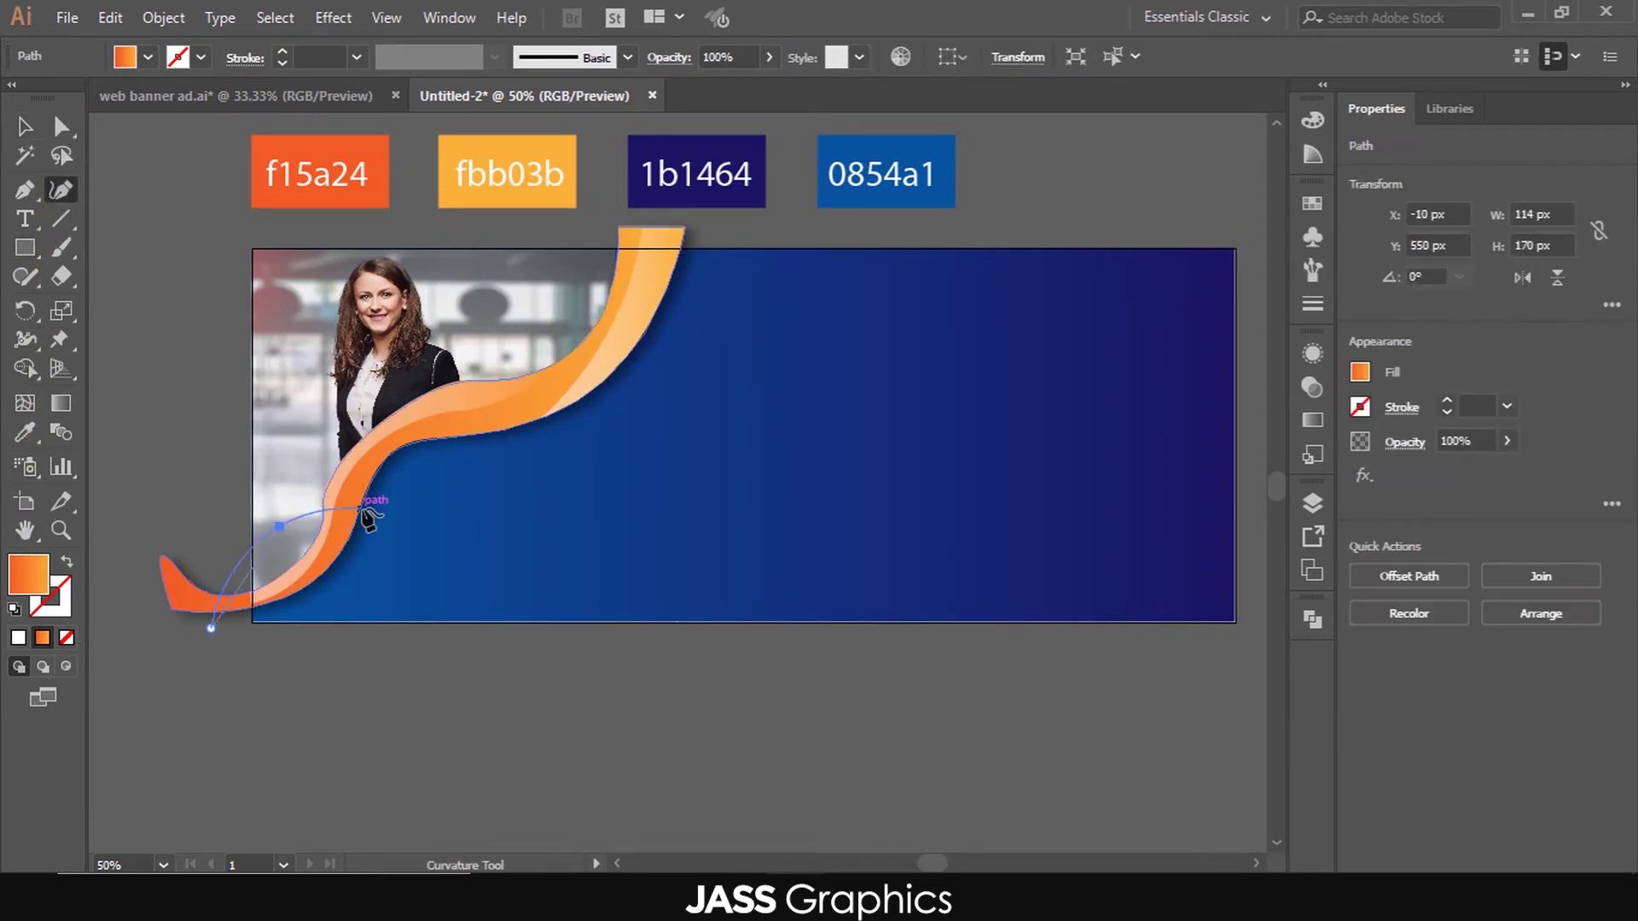
{"action": "left_click", "coordinate": [374, 513]}
{"action": "left_click", "coordinate": [741, 231]}
- Swap the wavy path's fill and stroke and make its stroke white
{"action": "left_click", "coordinate": [28, 128]}
{"action": "left_click", "coordinate": [67, 562]}
{"action": "left_click", "coordinate": [1313, 120]}
{"action": "left_click", "coordinate": [1058, 147]}
- Draw a second white wavy line with the Curvature tool, following the ribbon from below the artboard to above its upper end
{"action": "left_click", "coordinate": [61, 190]}
{"action": "left_click", "coordinate": [248, 644]}
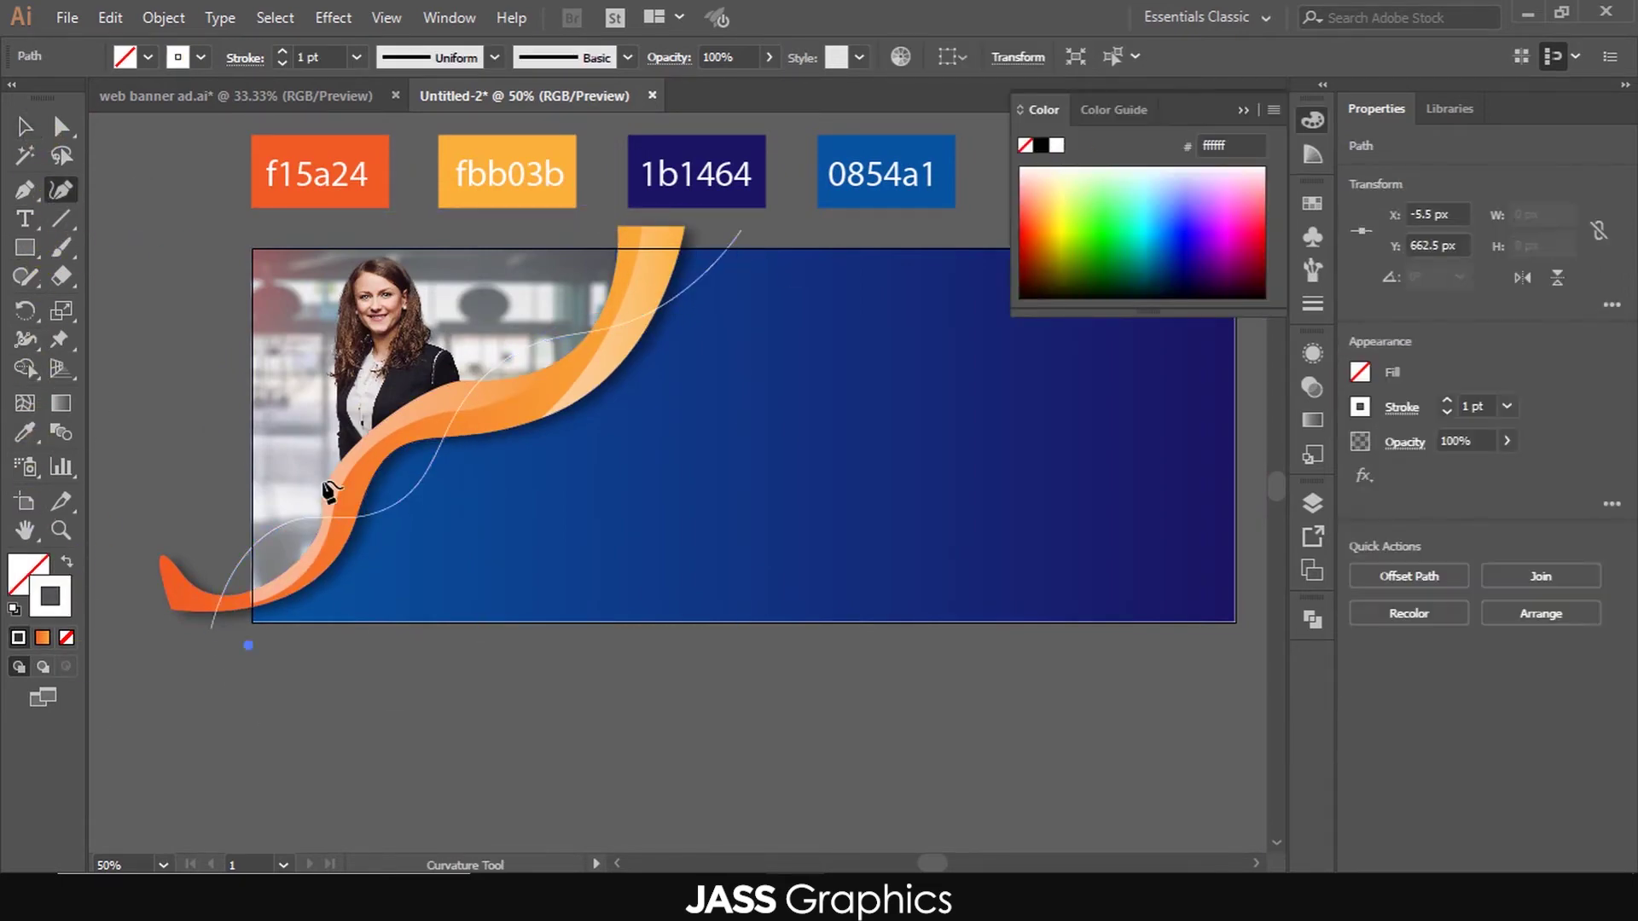
{"action": "left_click", "coordinate": [384, 533]}
{"action": "left_click", "coordinate": [409, 530]}
{"action": "key", "text": "ctrl+z"}
{"action": "left_click", "coordinate": [473, 452]}
{"action": "left_click", "coordinate": [626, 380]}
{"action": "left_click", "coordinate": [702, 227]}
{"action": "key", "text": "Escape"}
- Draw a third white curved line that crosses the ribbon from below the artboard to the ribbon's upper end
{"action": "left_click", "coordinate": [293, 653]}
{"action": "left_click", "coordinate": [637, 215]}
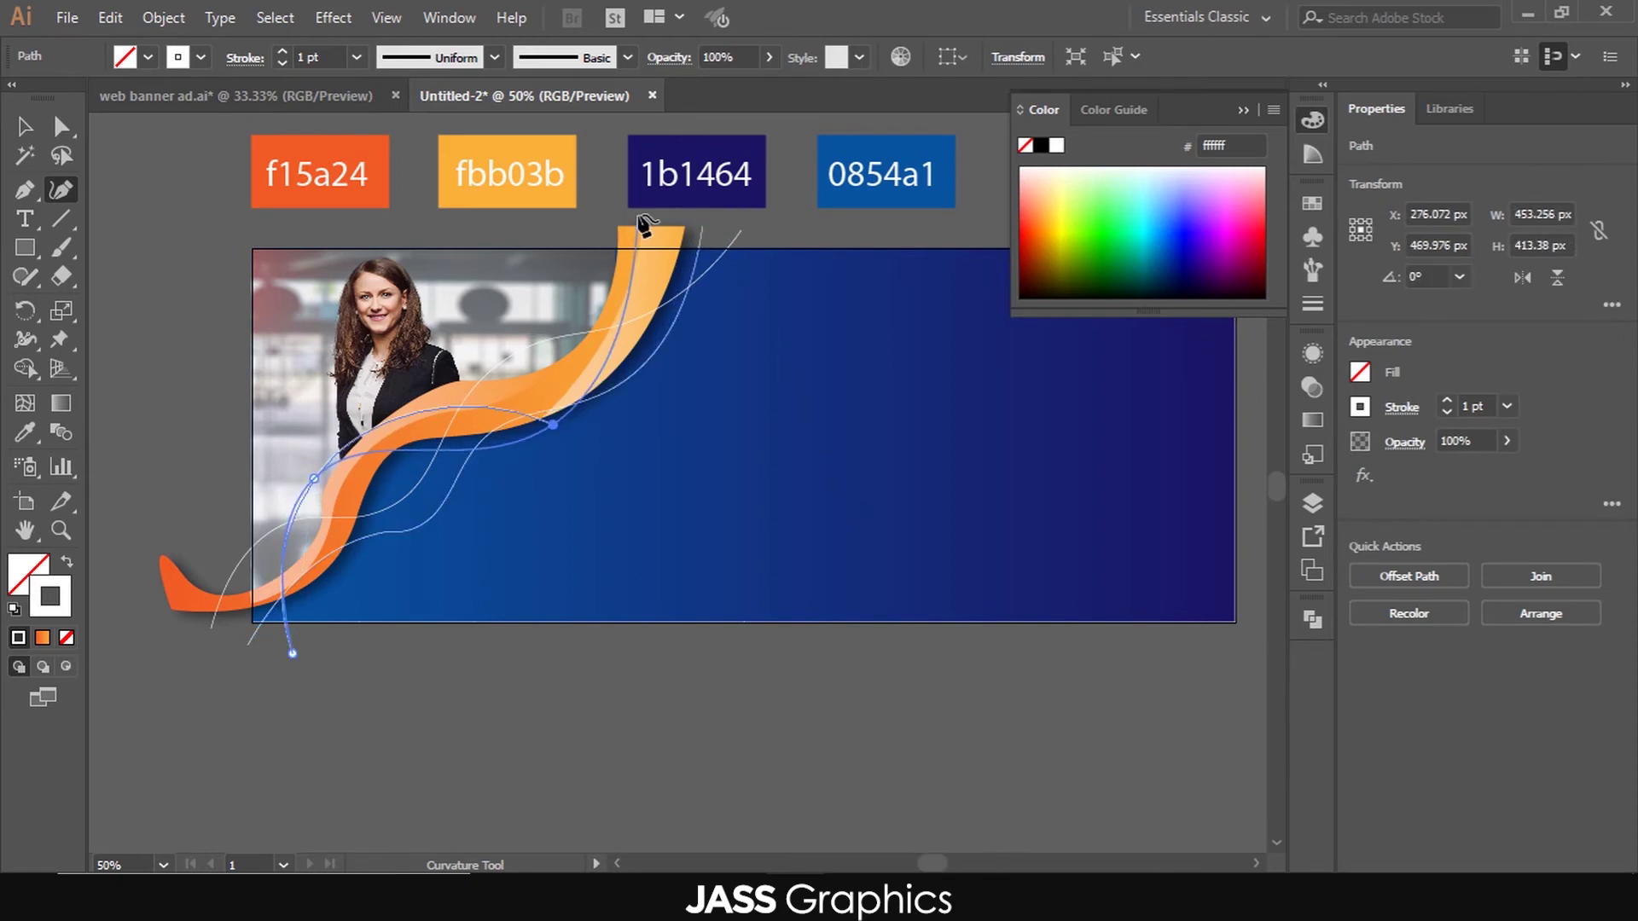
{"action": "key", "text": "Escape"}
{"action": "key", "text": "Escape"}
- Draw a fourth white wavy line below the ribbon on the blue background, ending above the artboard beside the ribbon
{"action": "left_click", "coordinate": [332, 662]}
{"action": "left_click", "coordinate": [420, 594]}
{"action": "left_click", "coordinate": [760, 236]}
{"action": "key", "text": "Escape"}
- Draw a fifth white wavy line between the ribbon and the outermost line, and select all the white lines together
{"action": "left_click", "coordinate": [304, 679]}
{"action": "left_click", "coordinate": [401, 562]}
{"action": "key", "text": "ctrl+z"}
{"action": "key", "text": "ctrl+z"}
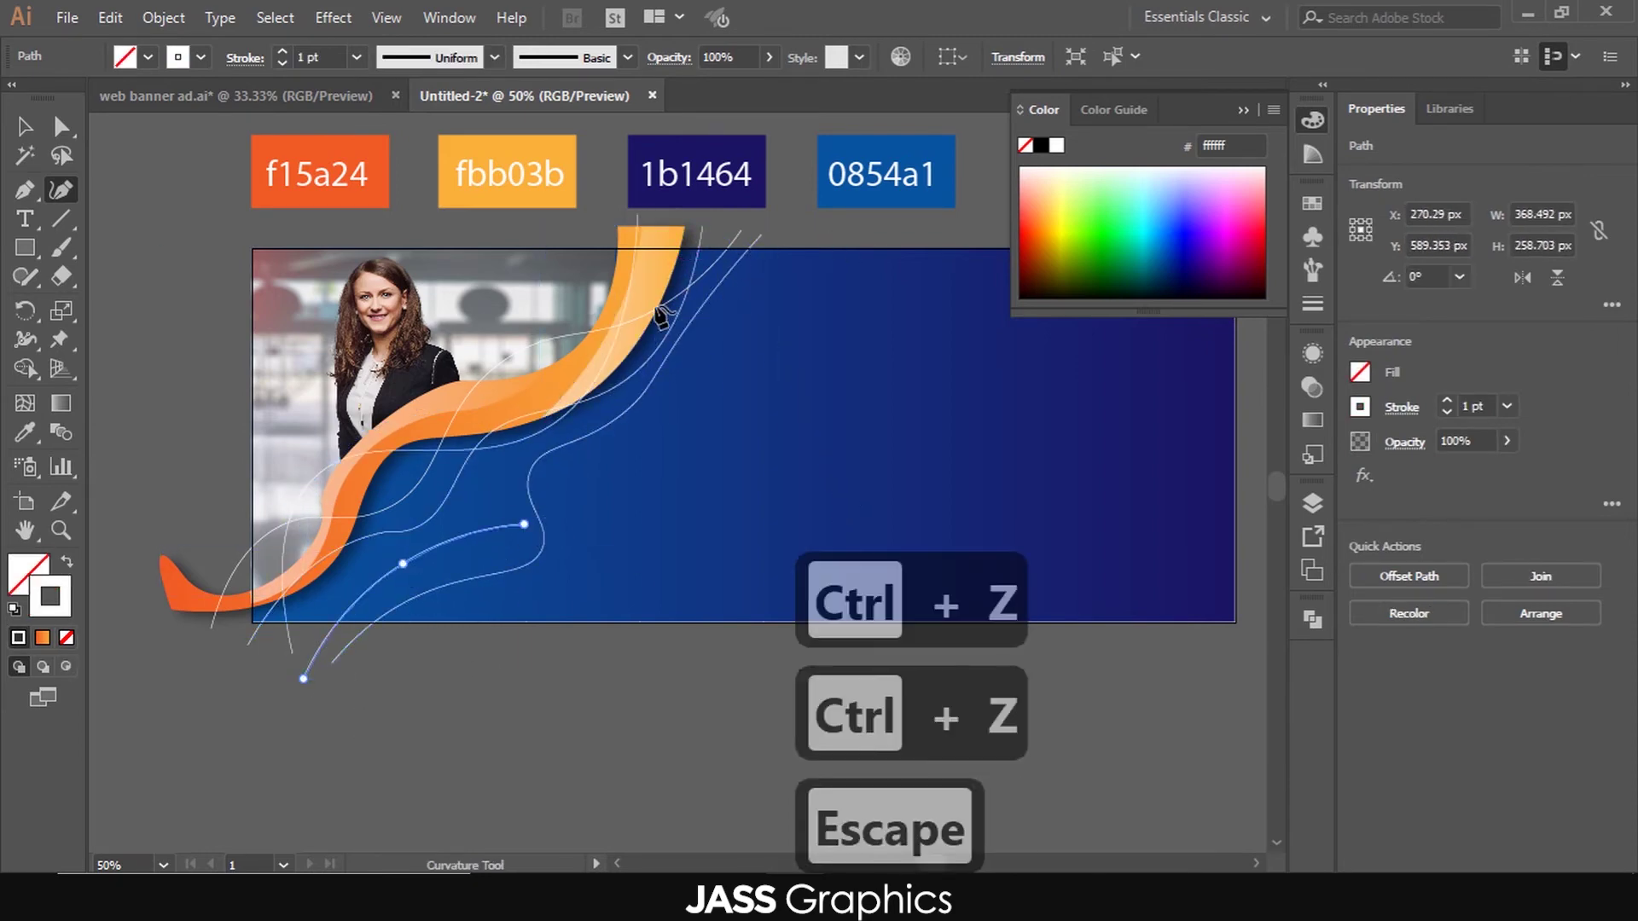
{"action": "left_click", "coordinate": [504, 456]}
{"action": "left_click", "coordinate": [748, 221]}
{"action": "key", "text": "Escape"}
{"action": "left_click", "coordinate": [26, 127]}
{"action": "left_click_drag", "start_coordinate": [274, 602], "coordinate": [190, 643]}
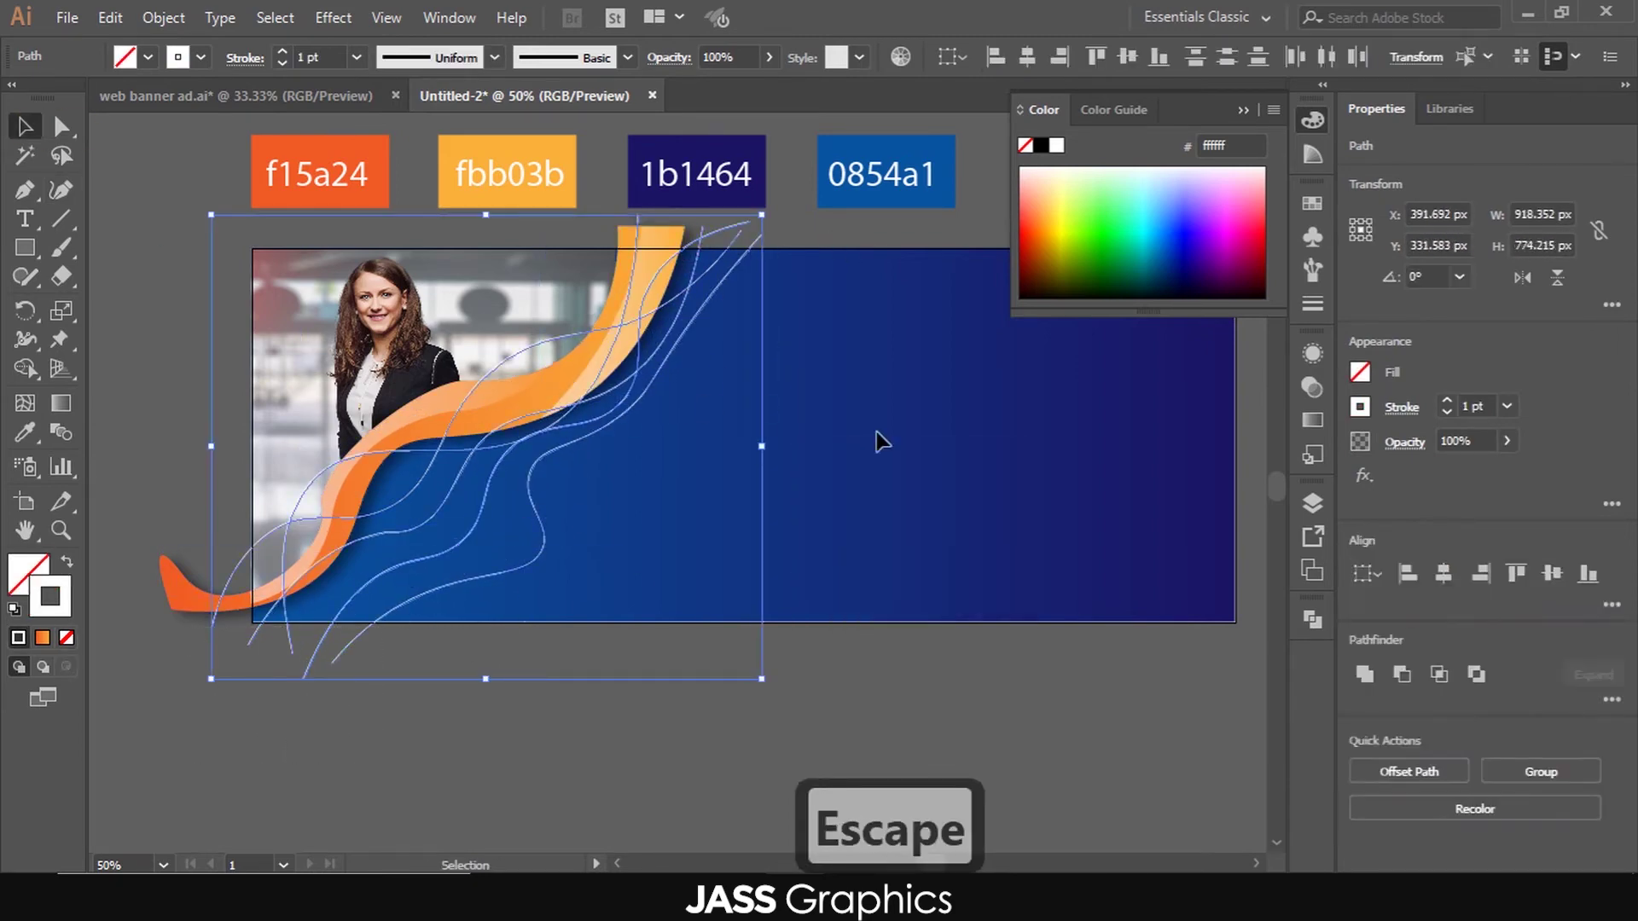
- Set the blending mode of the selected white wavy lines around the ribbon to Overlay
{"action": "left_click", "coordinate": [668, 58]}
{"action": "left_click", "coordinate": [527, 99]}
{"action": "left_click", "coordinate": [507, 327]}
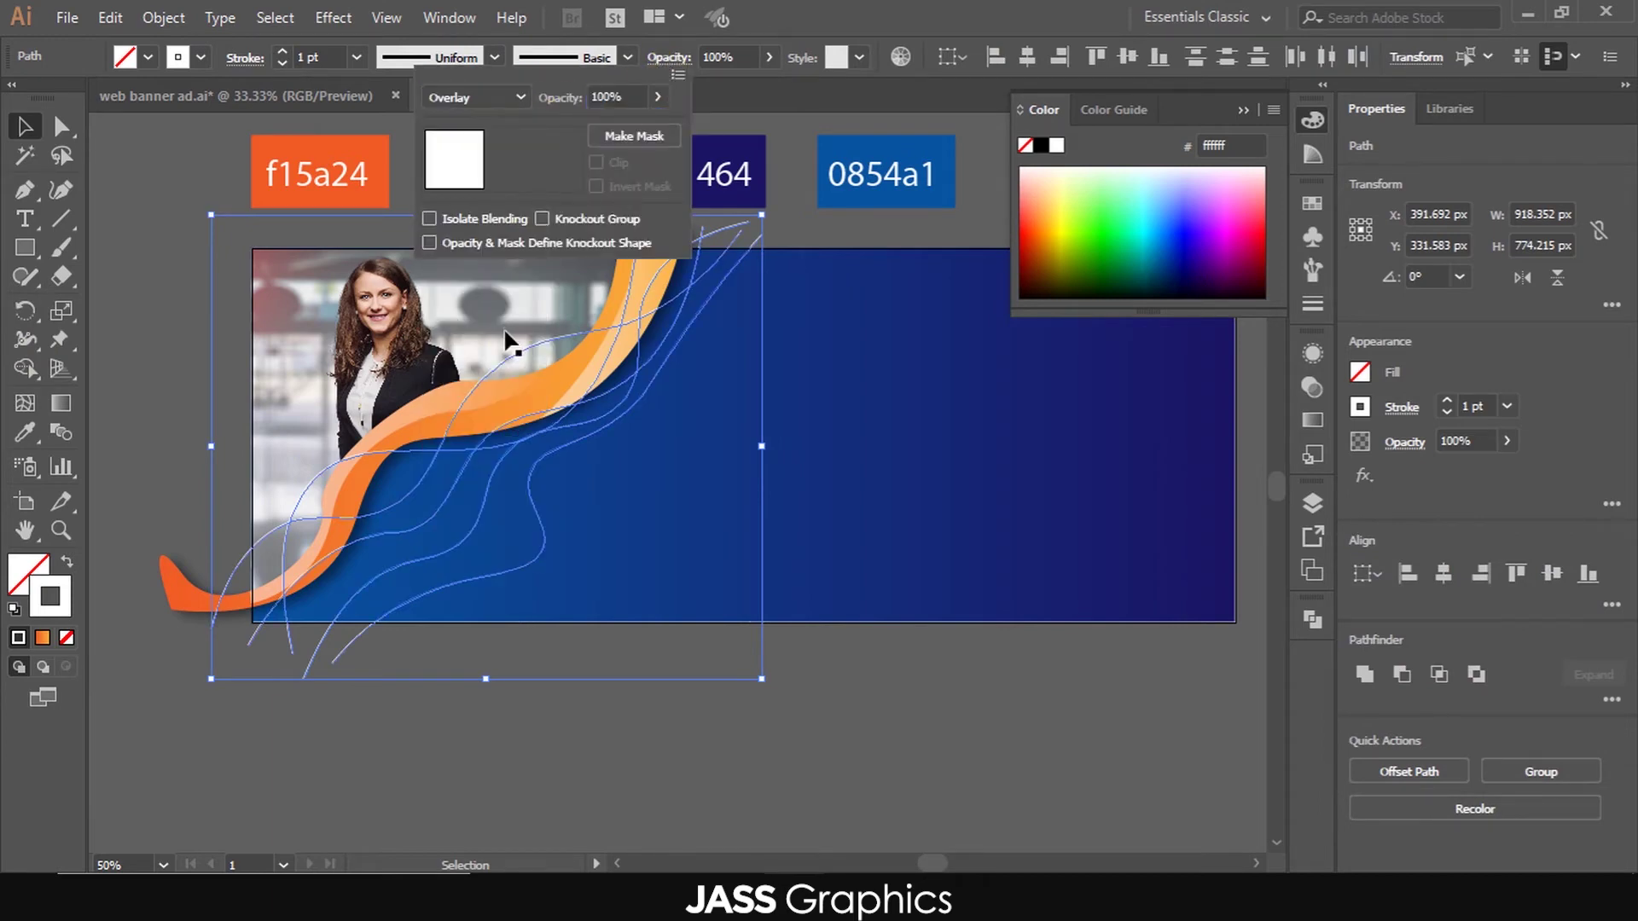
{"action": "left_click", "coordinate": [987, 696]}
- Draw a white wavy line with the Curvature tool across the banner's lower-right corner, from below the artboard to beyond its right edge
{"action": "scroll", "coordinate": [723, 676], "scroll_direction": "down", "scroll_amount": 1}
{"action": "left_click", "coordinate": [61, 189]}
{"action": "left_click", "coordinate": [535, 752]}
{"action": "left_click", "coordinate": [625, 643]}
{"action": "left_click", "coordinate": [728, 623]}
{"action": "left_click", "coordinate": [790, 522]}
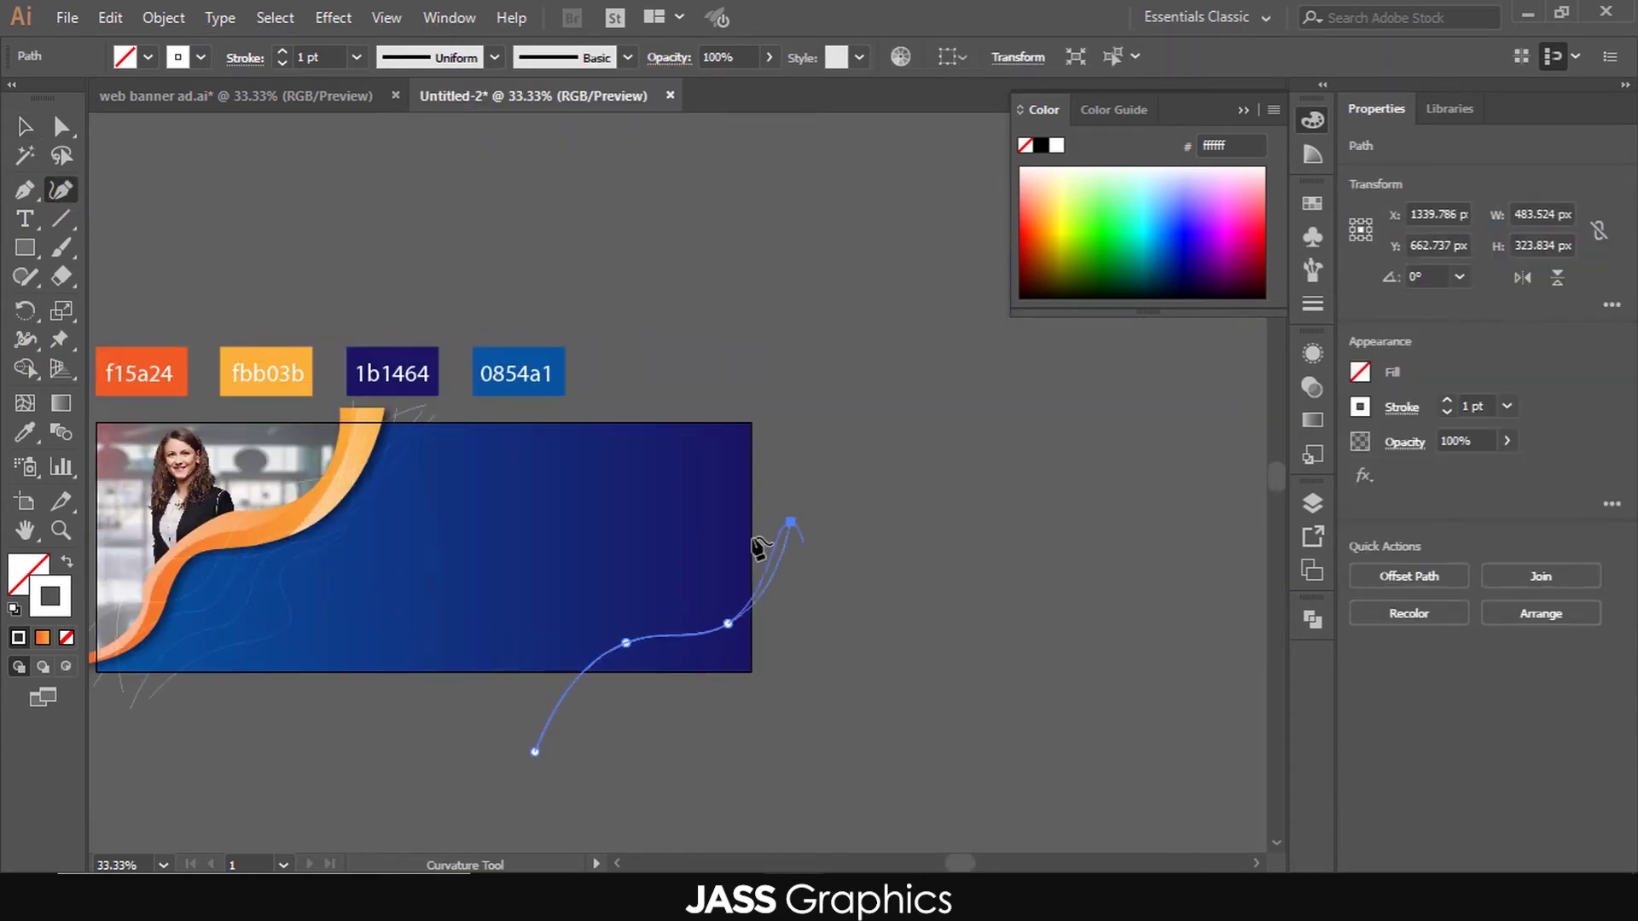
{"action": "key", "text": "Escape"}
- Draw two more white curved lines crossing the first one at the banner's lower-right corner, and select all three
{"action": "left_click", "coordinate": [585, 746]}
{"action": "left_click", "coordinate": [646, 661]}
{"action": "left_click", "coordinate": [797, 549]}
{"action": "left_click", "coordinate": [816, 494]}
{"action": "key", "text": "Escape"}
{"action": "left_click", "coordinate": [25, 126]}
{"action": "left_click_drag", "start_coordinate": [597, 554], "coordinate": [823, 785]}
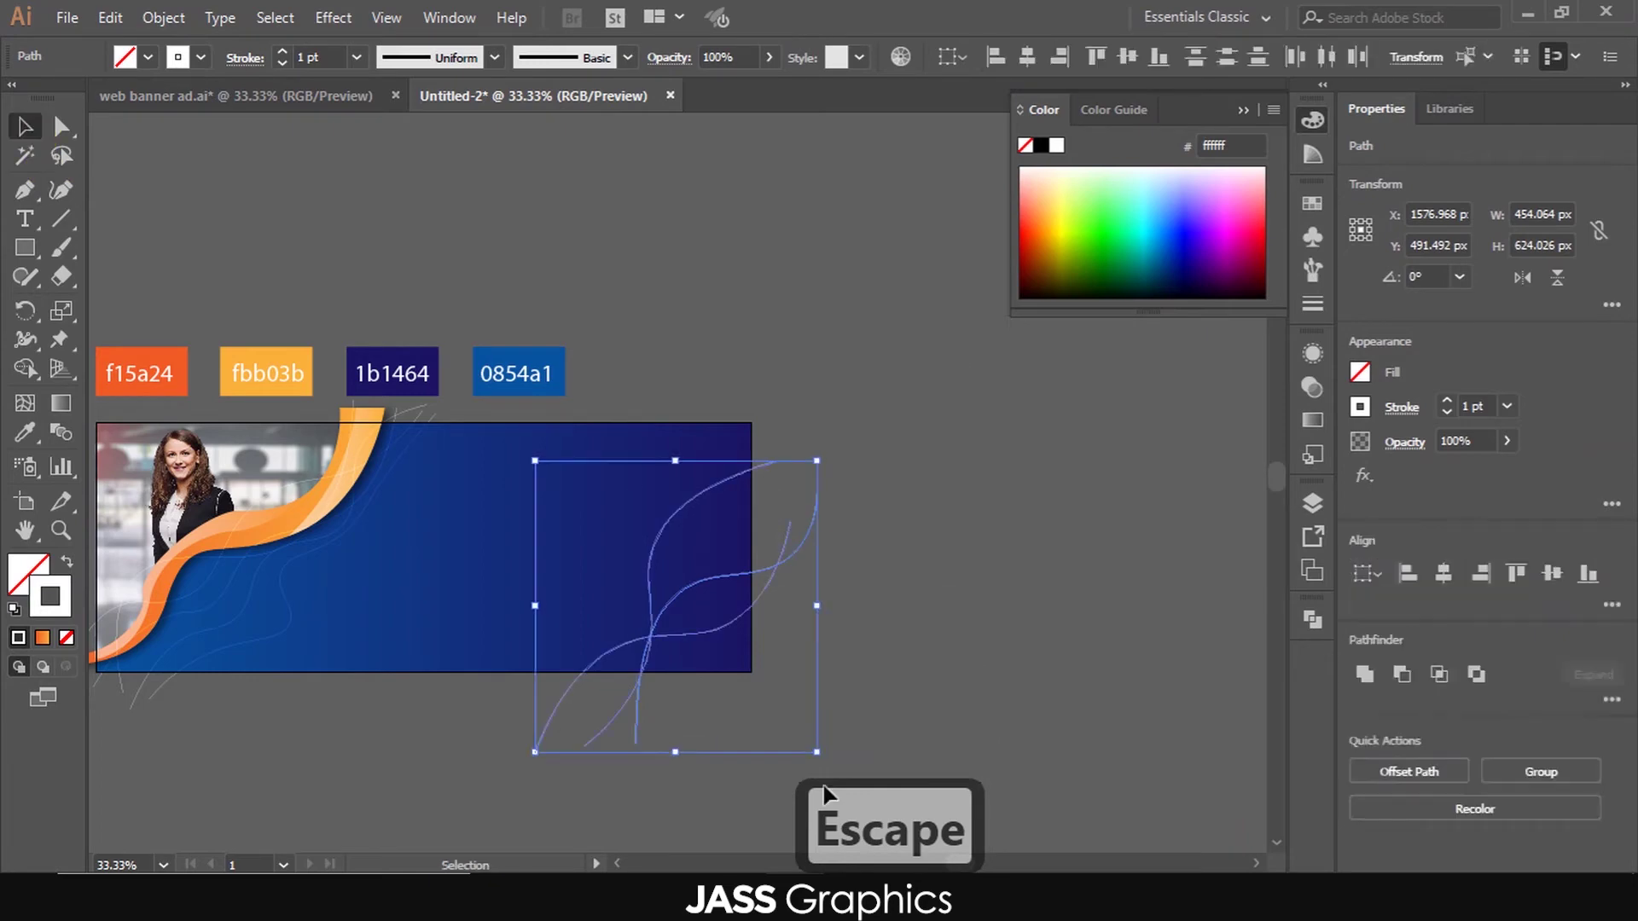
- Set the blending mode of the three lower-right corner lines to Overlay
{"action": "left_click", "coordinate": [669, 57]}
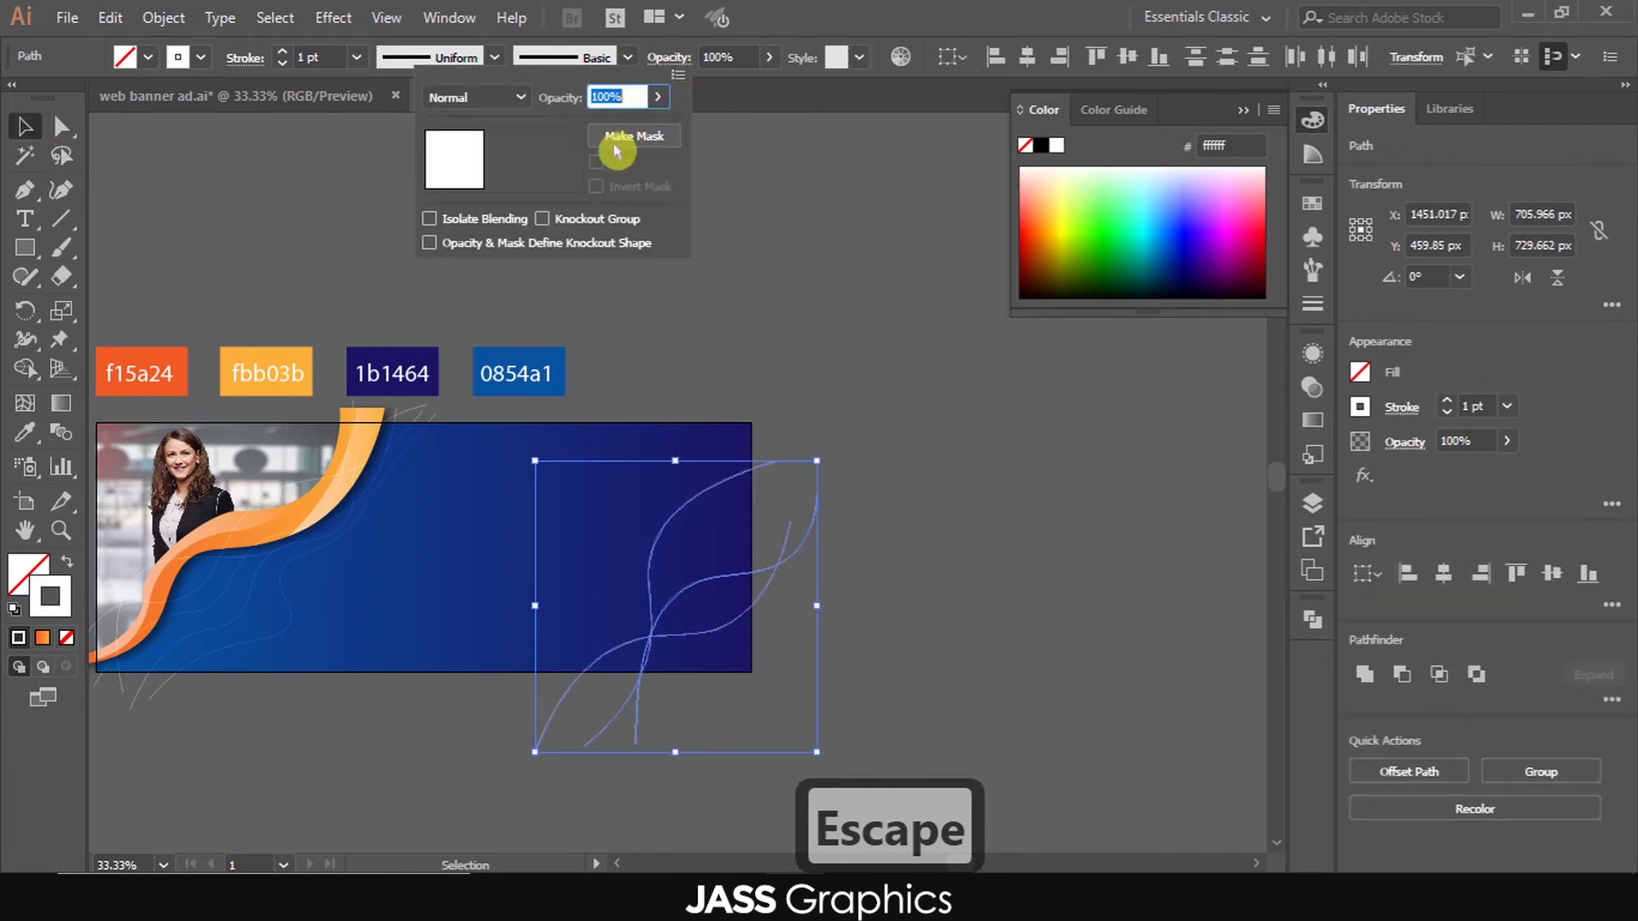
{"action": "left_click", "coordinate": [516, 97]}
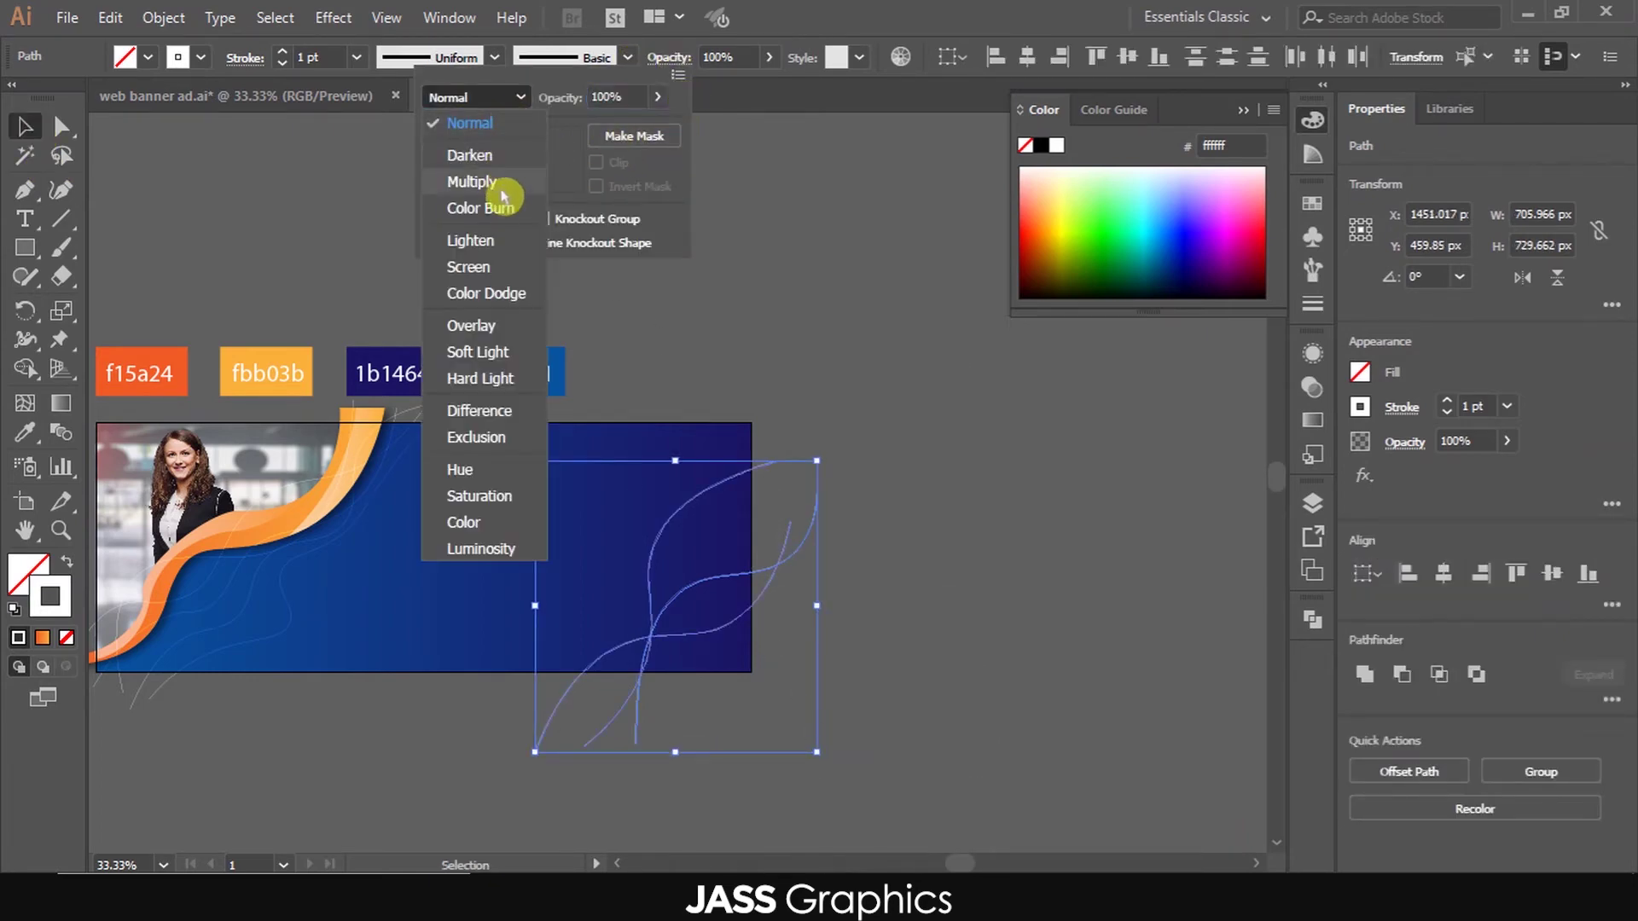
{"action": "left_click", "coordinate": [523, 326]}
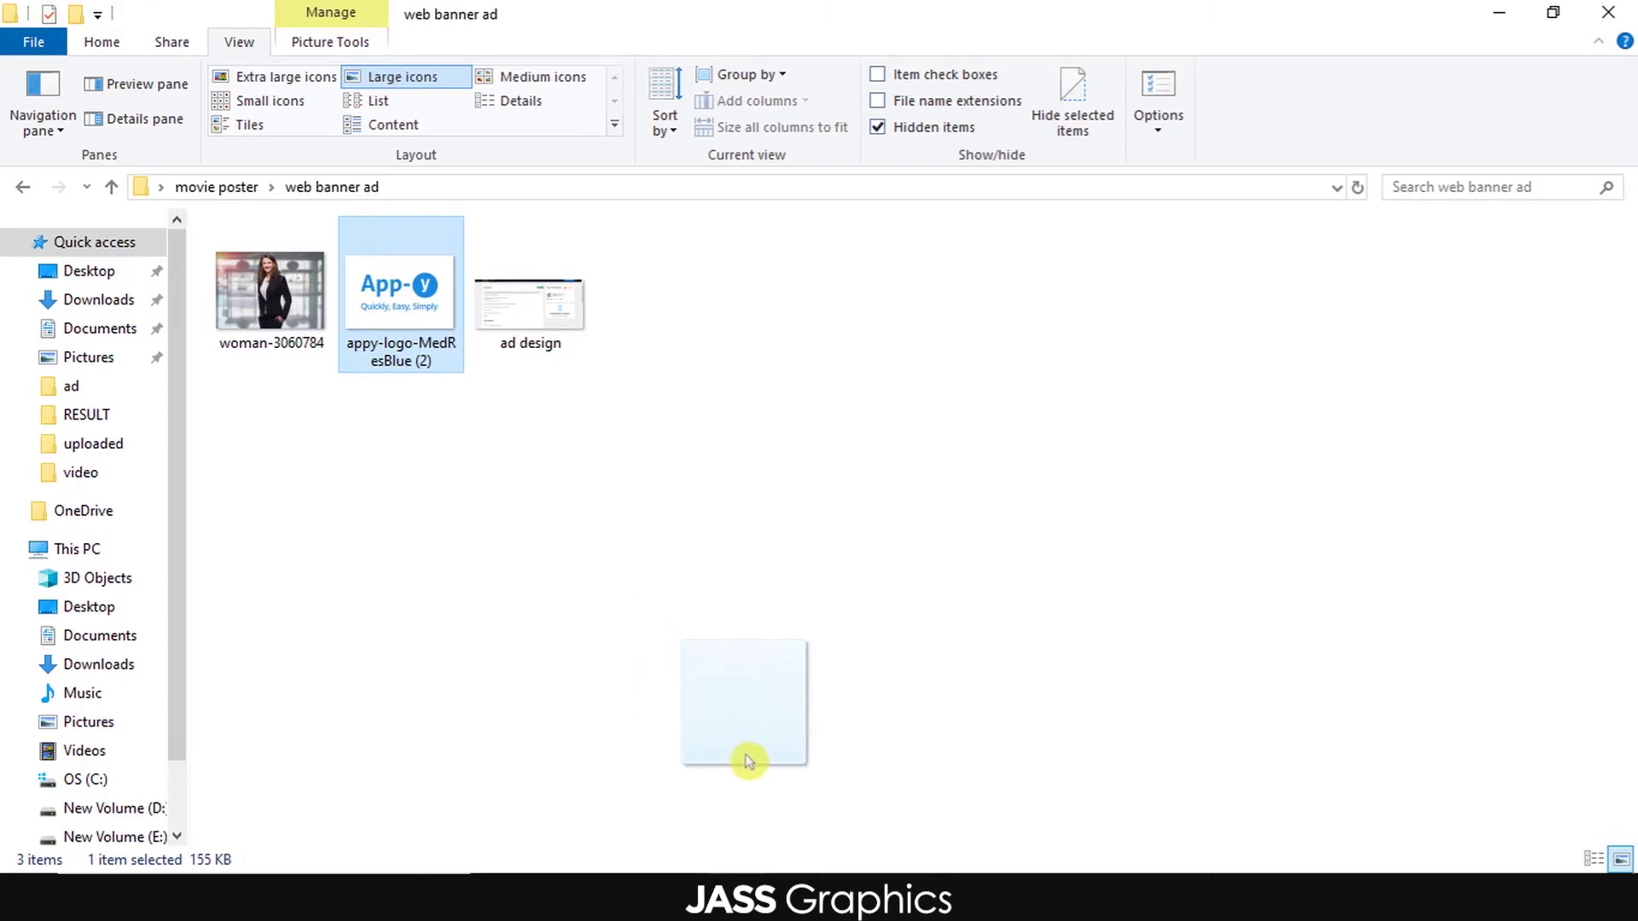
- Place the "appy-logo-MedResBlue (2)" image from the web banner ad folder into the Illustrator document and move it beside the artboard
{"action": "left_click_drag", "start_coordinate": [745, 755], "coordinate": [1013, 558]}
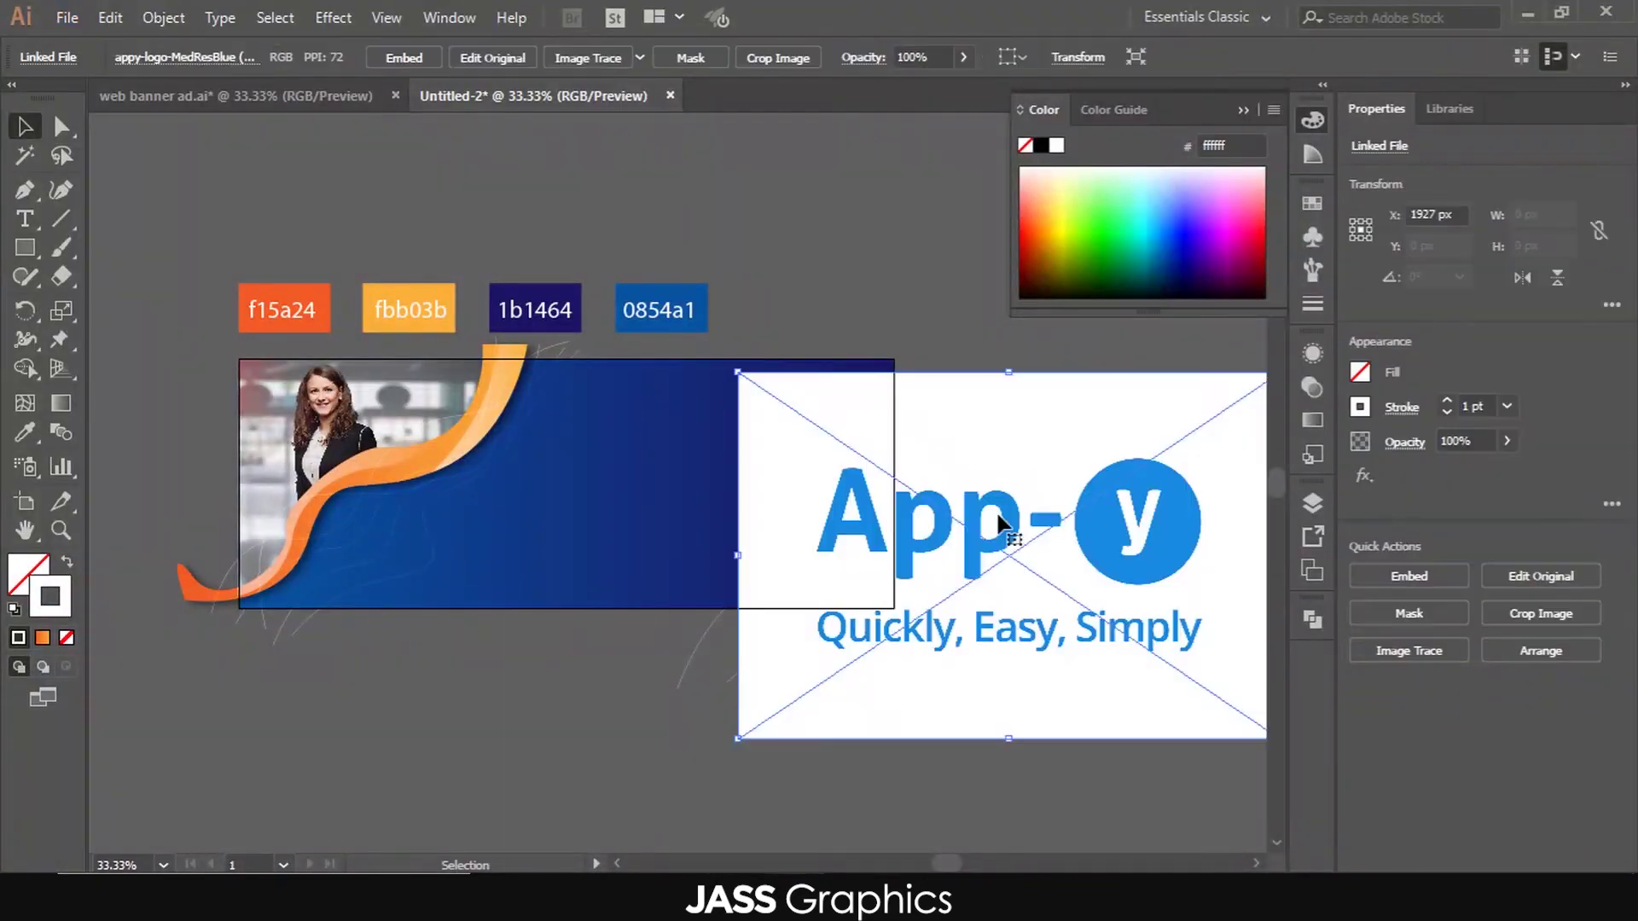
{"action": "left_click", "coordinate": [1244, 113]}
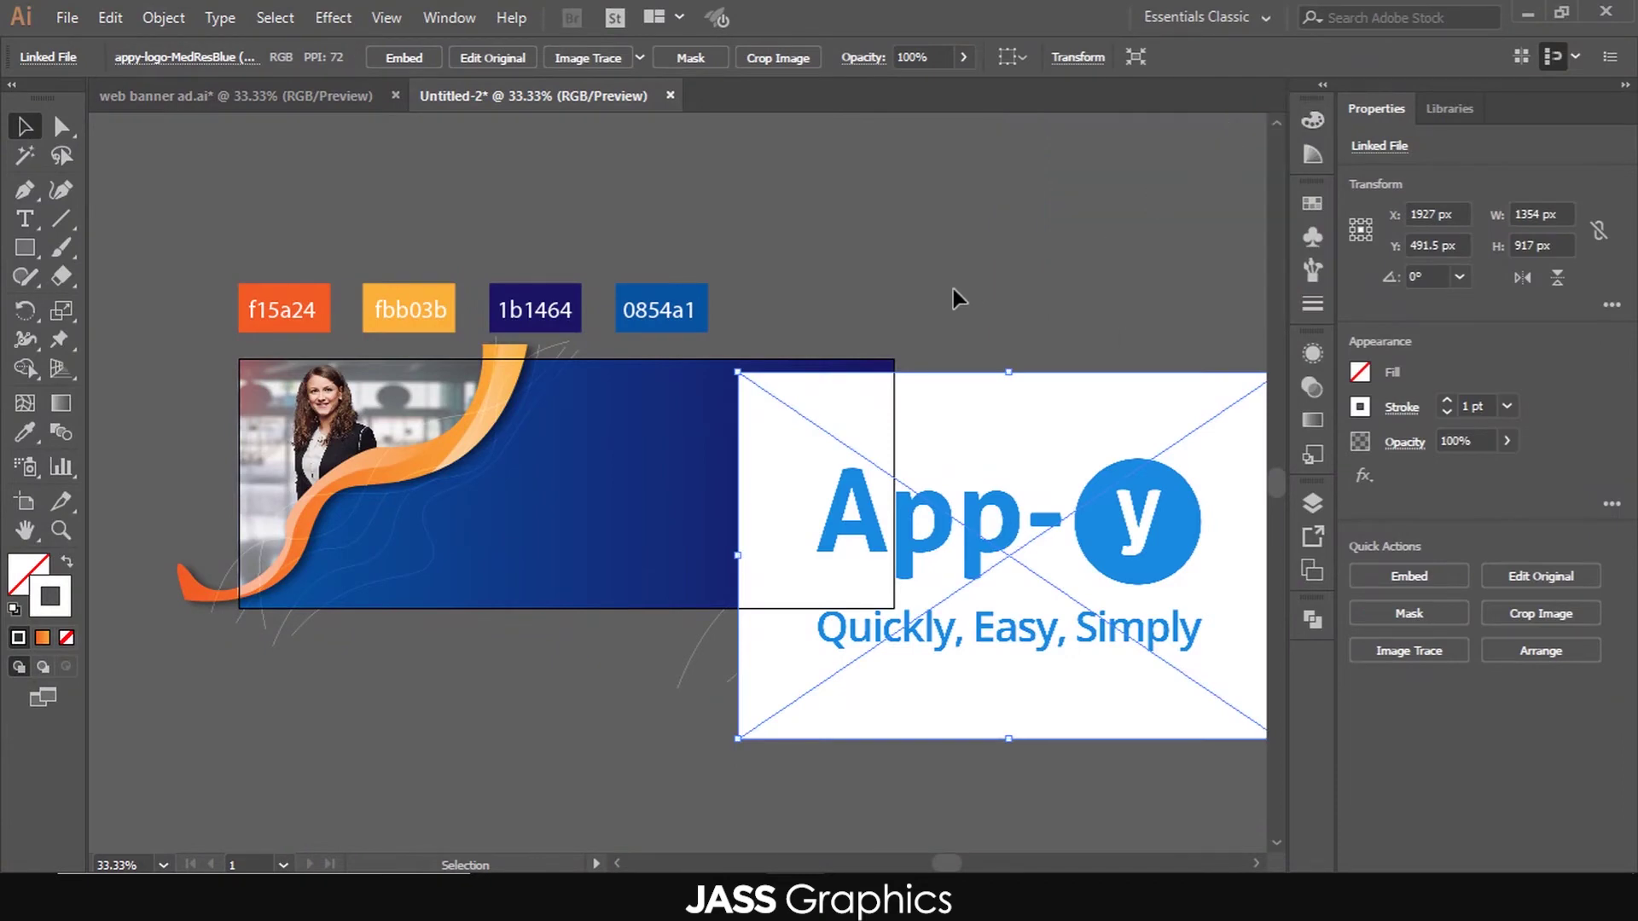
{"action": "scroll", "coordinate": [805, 321], "scroll_direction": "down", "scroll_amount": 2}
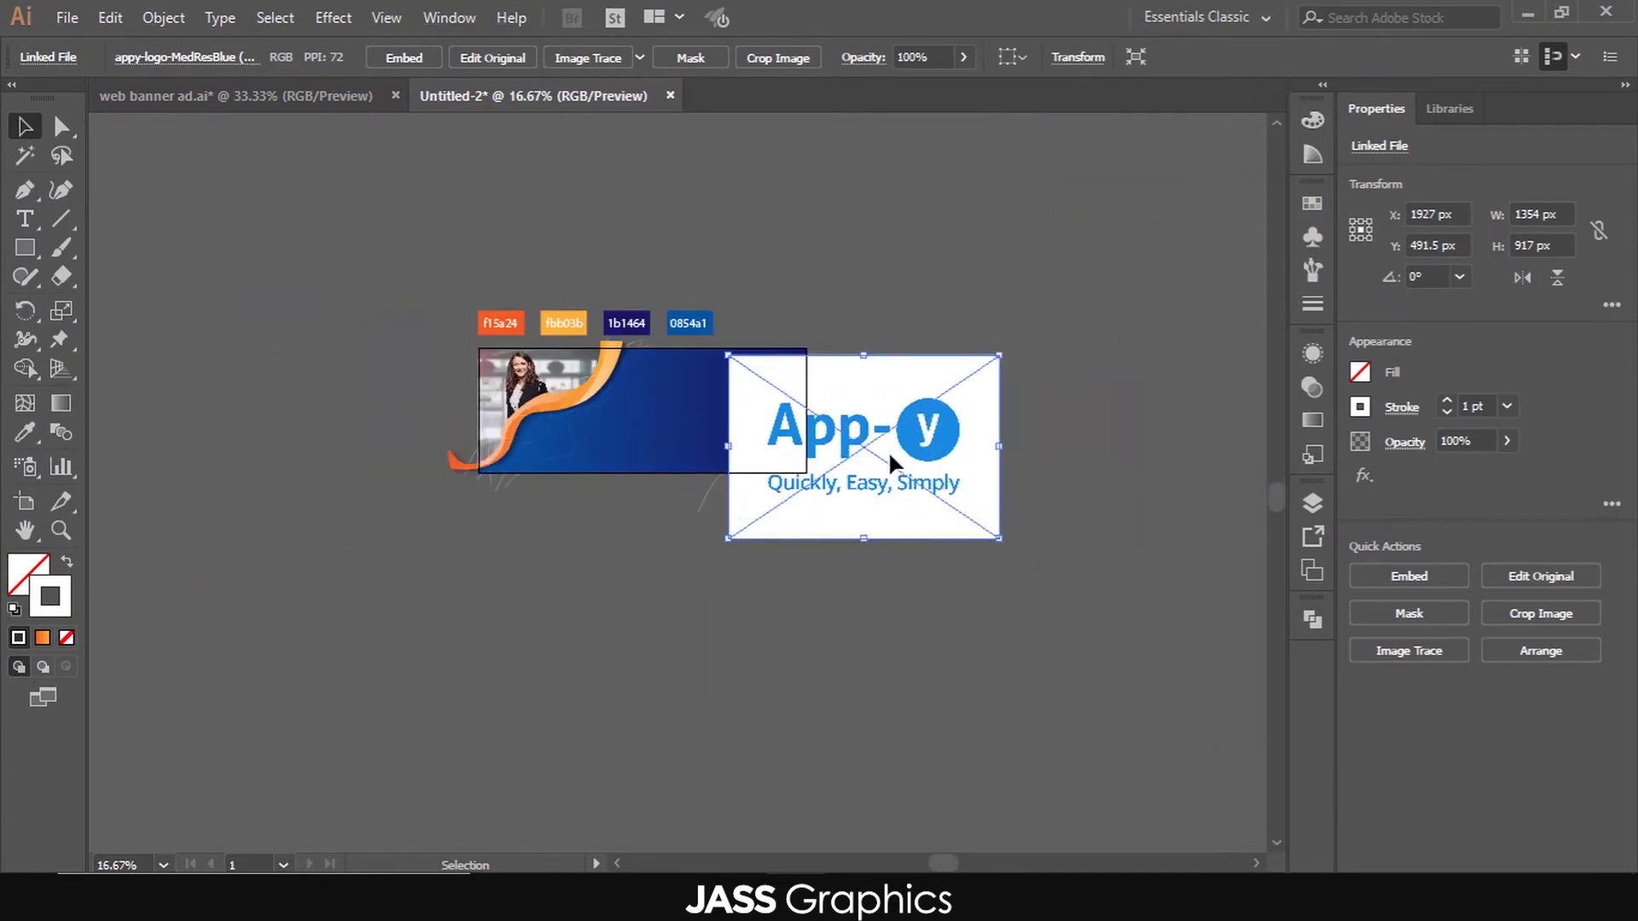
{"action": "left_click_drag", "start_coordinate": [890, 458], "coordinate": [1010, 427]}
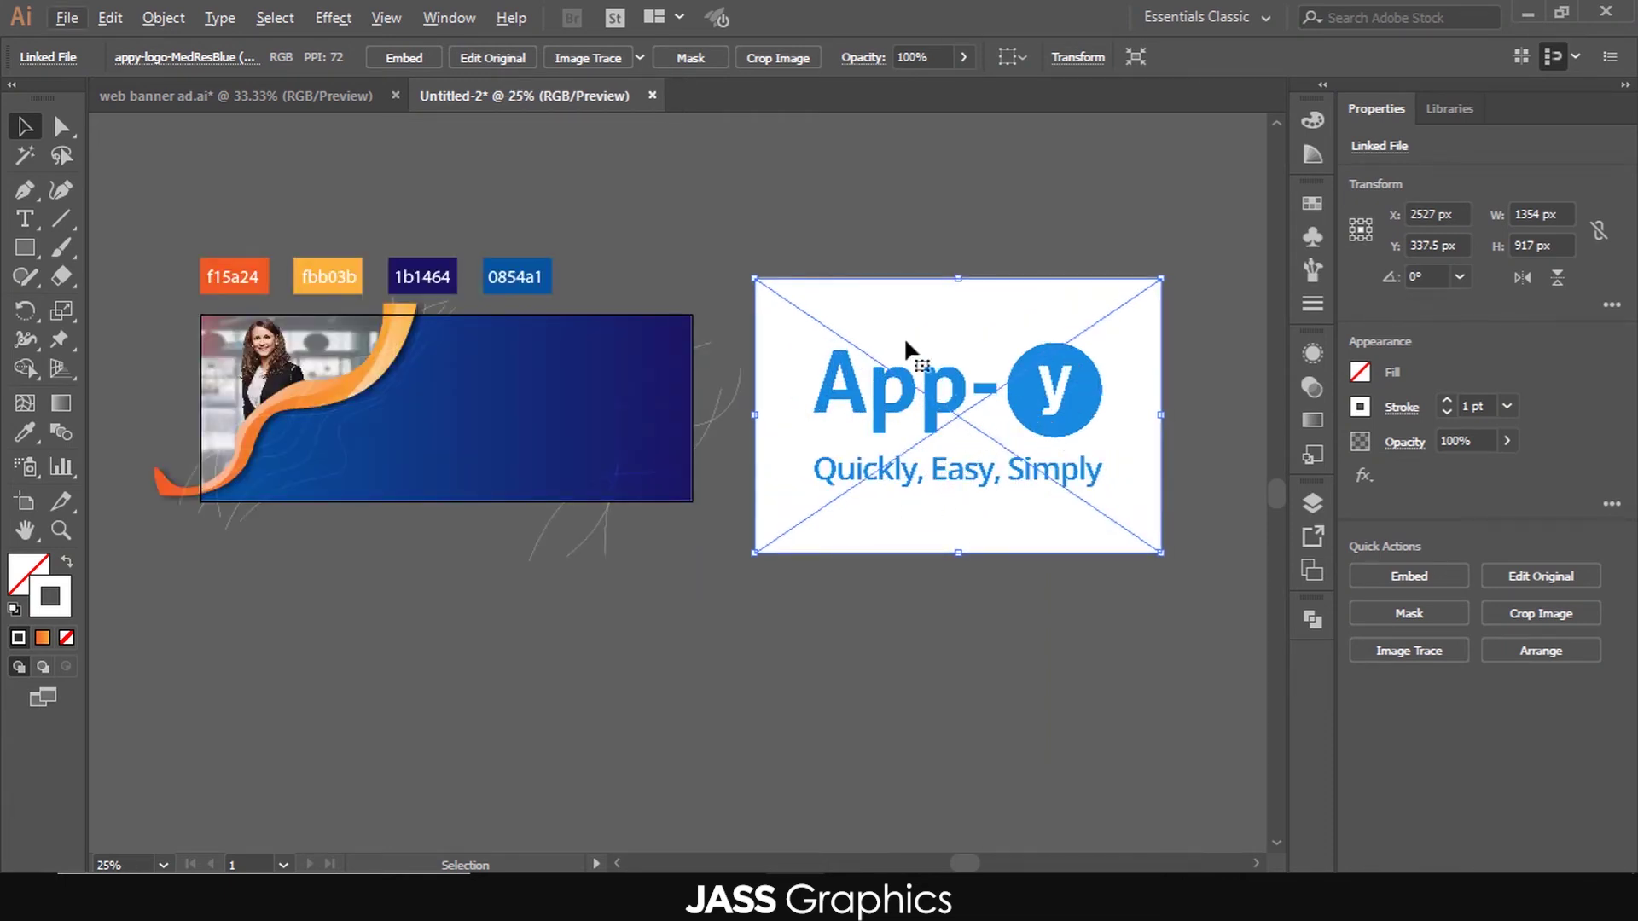
- Trace the placed App-y logo with Image Trace in Color mode
{"action": "left_click", "coordinate": [437, 31]}
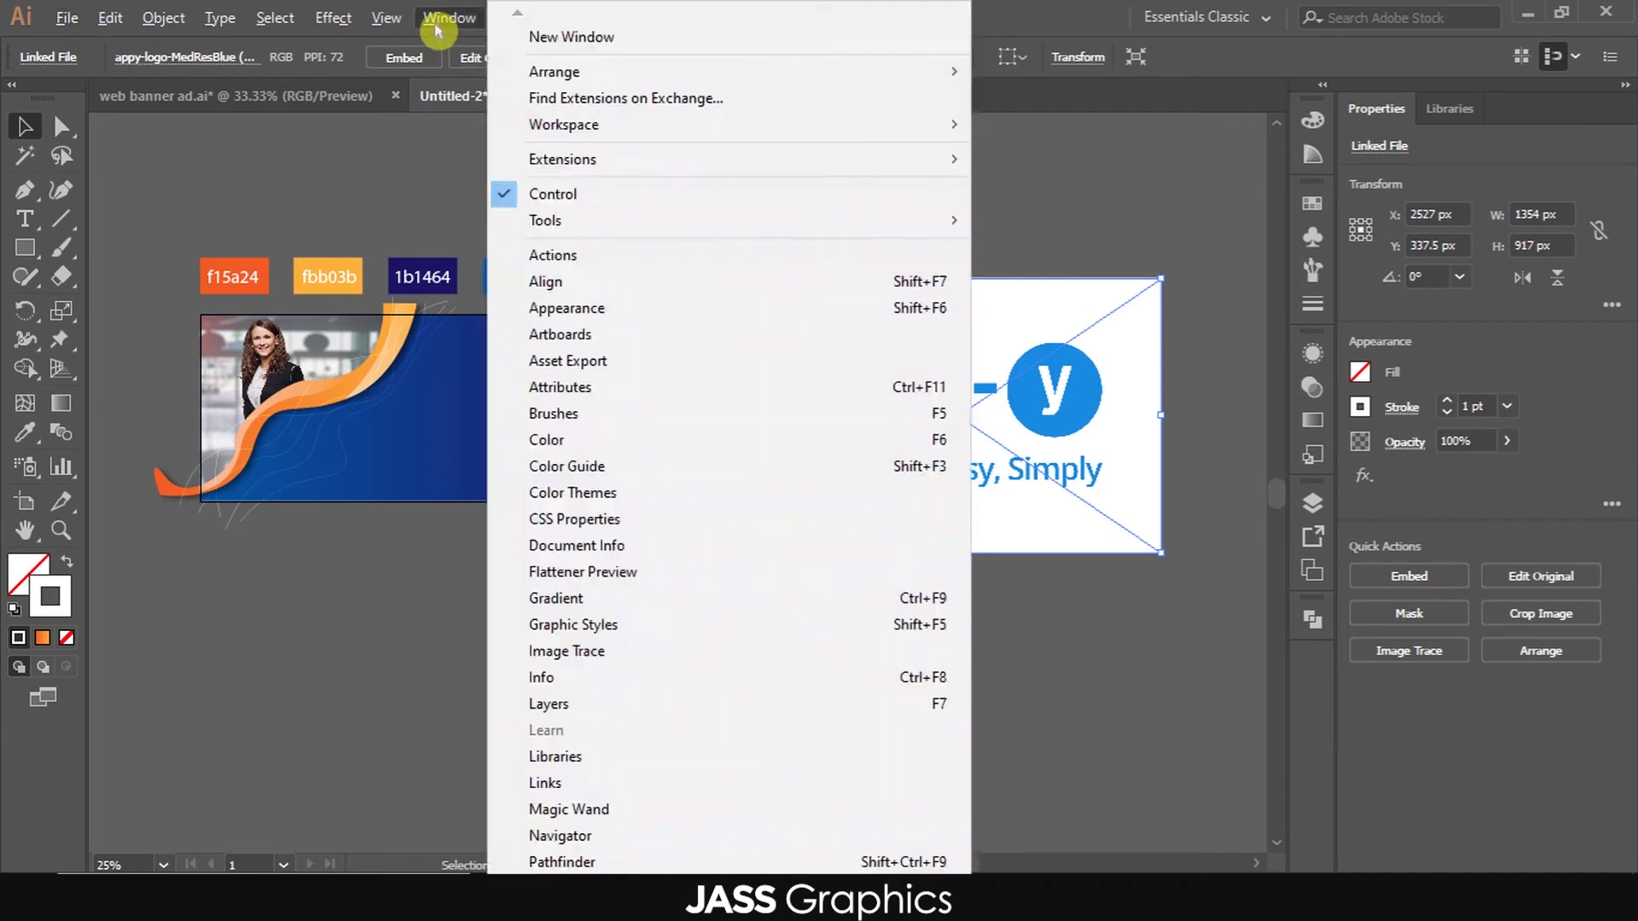
{"action": "left_click", "coordinate": [571, 658]}
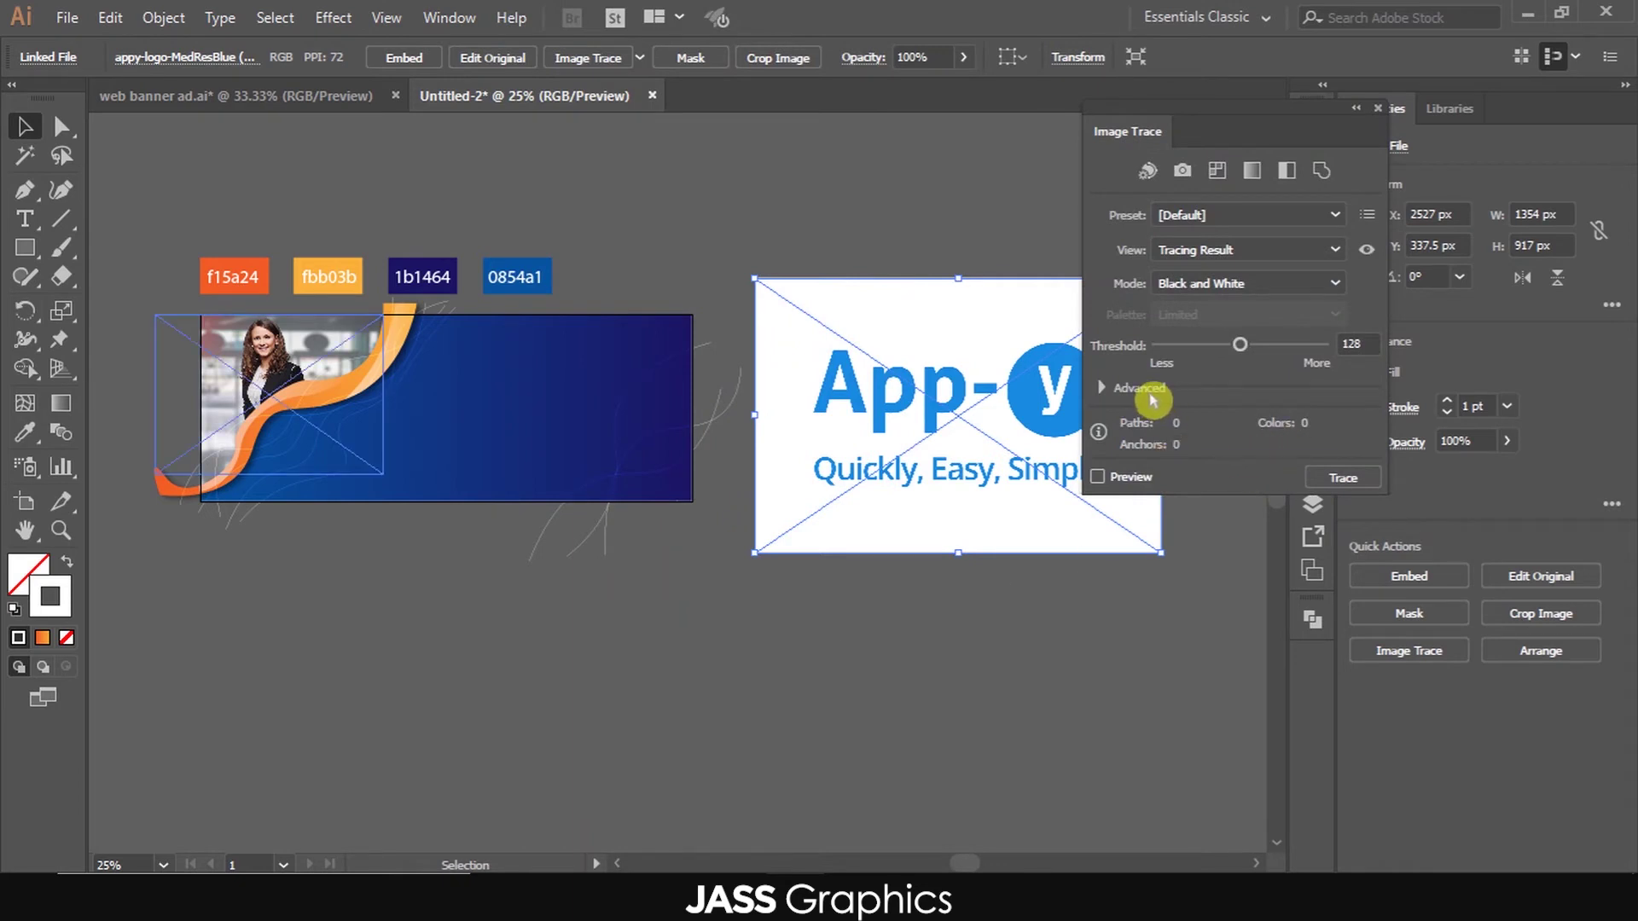
{"action": "left_click", "coordinate": [1107, 389]}
{"action": "left_click", "coordinate": [1250, 282]}
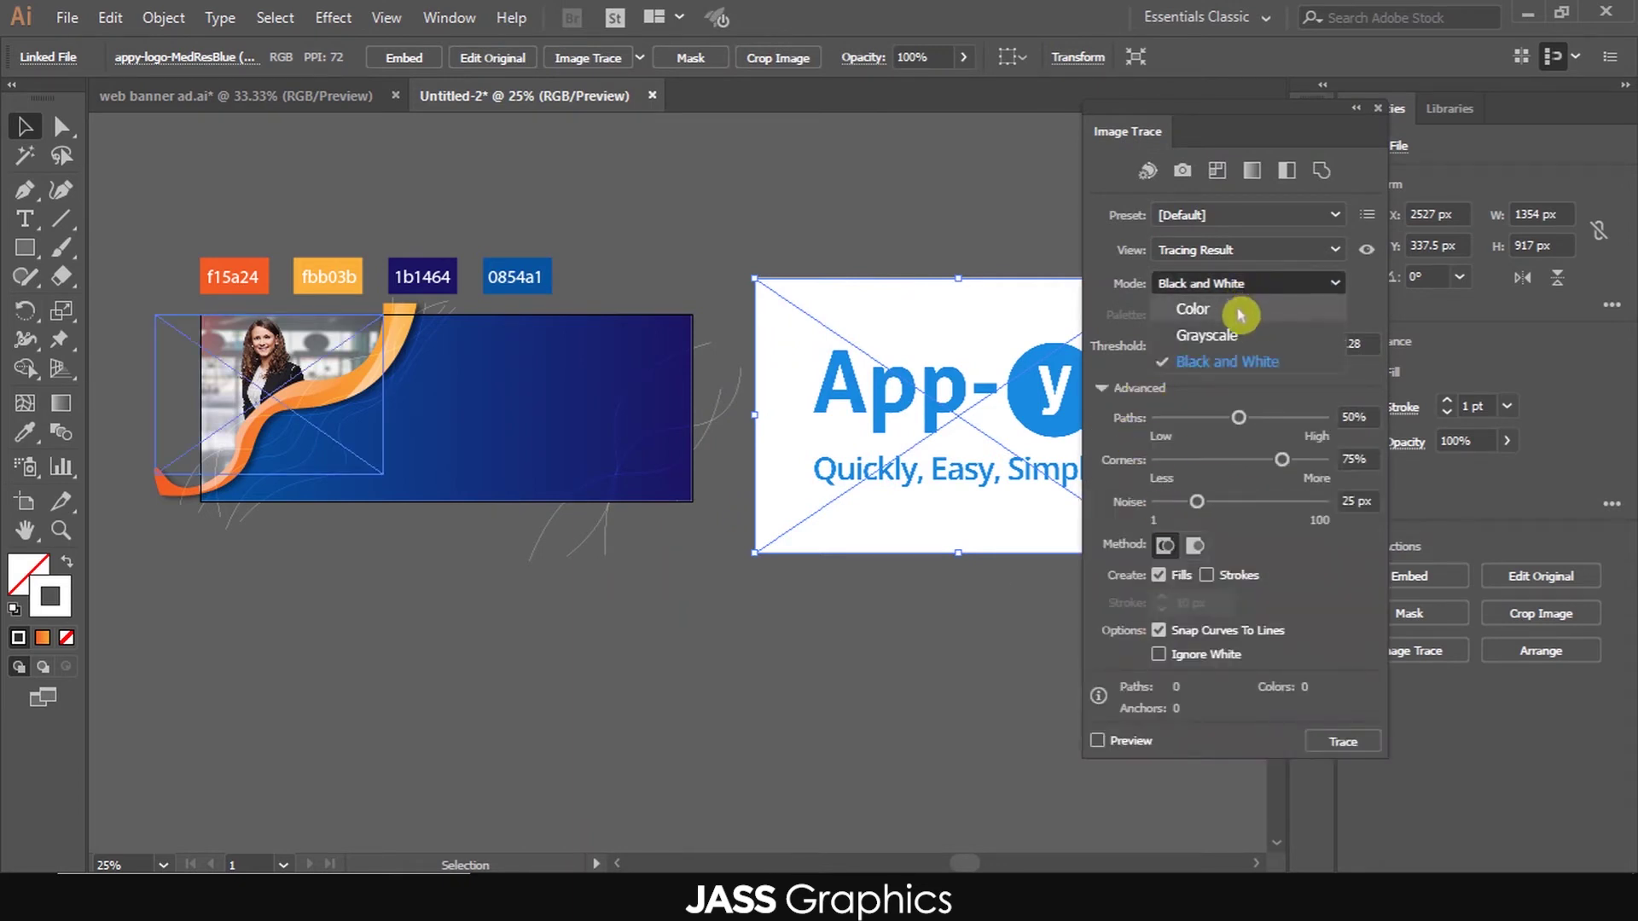
{"action": "left_click", "coordinate": [1239, 312]}
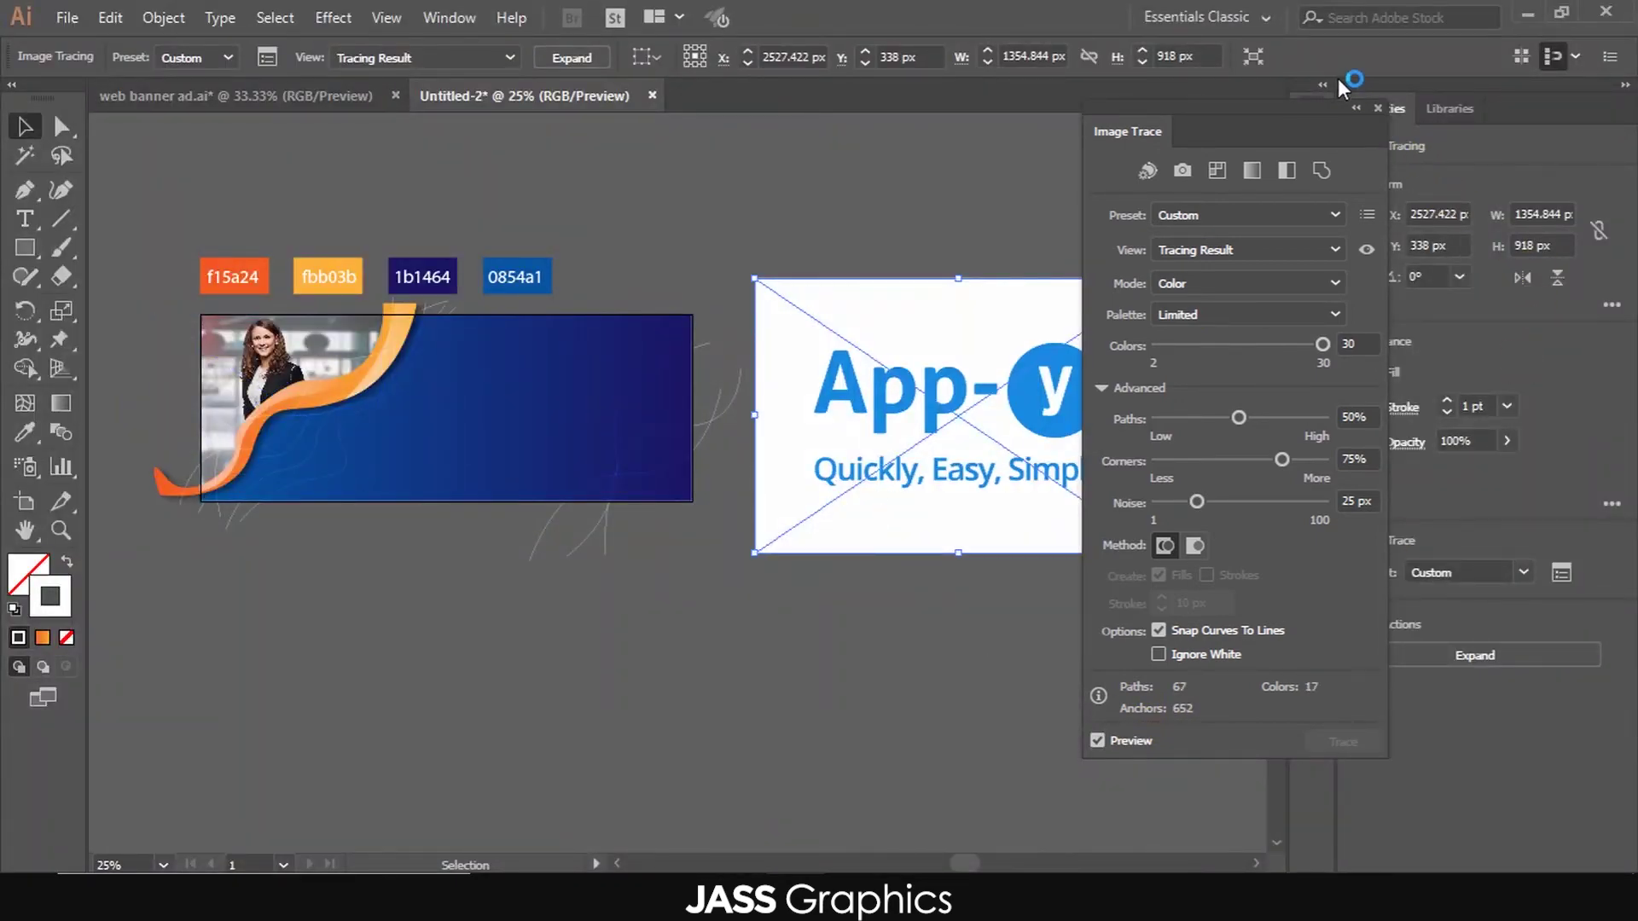
{"action": "left_click", "coordinate": [1377, 107]}
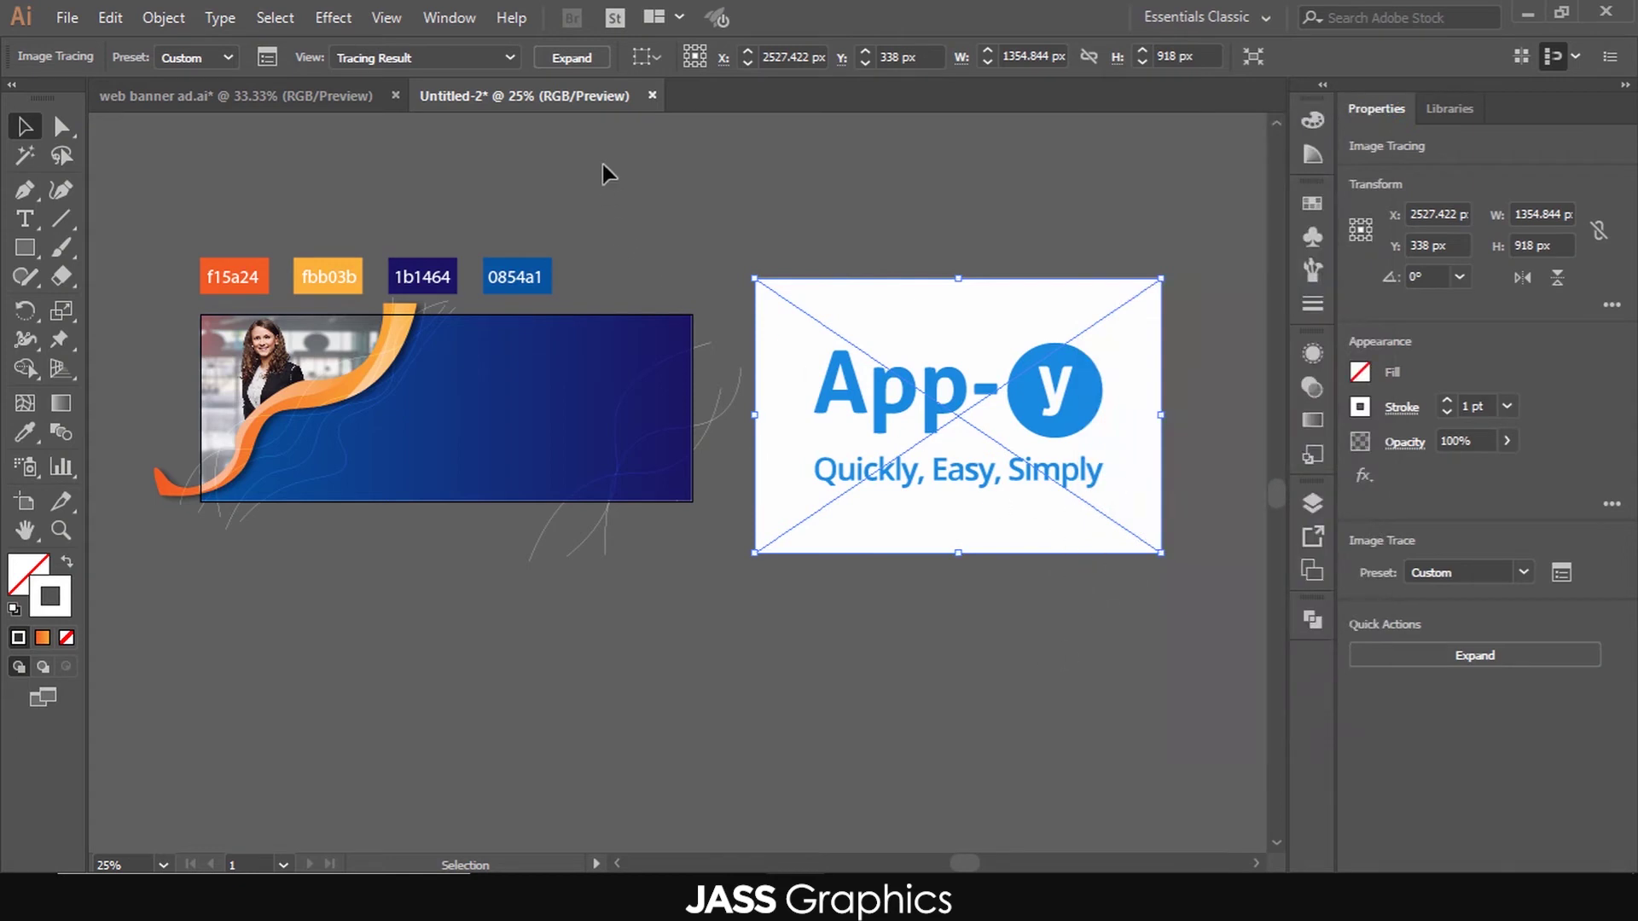
- Expand the logo tracing into paths and ungroup them
{"action": "left_click", "coordinate": [570, 58]}
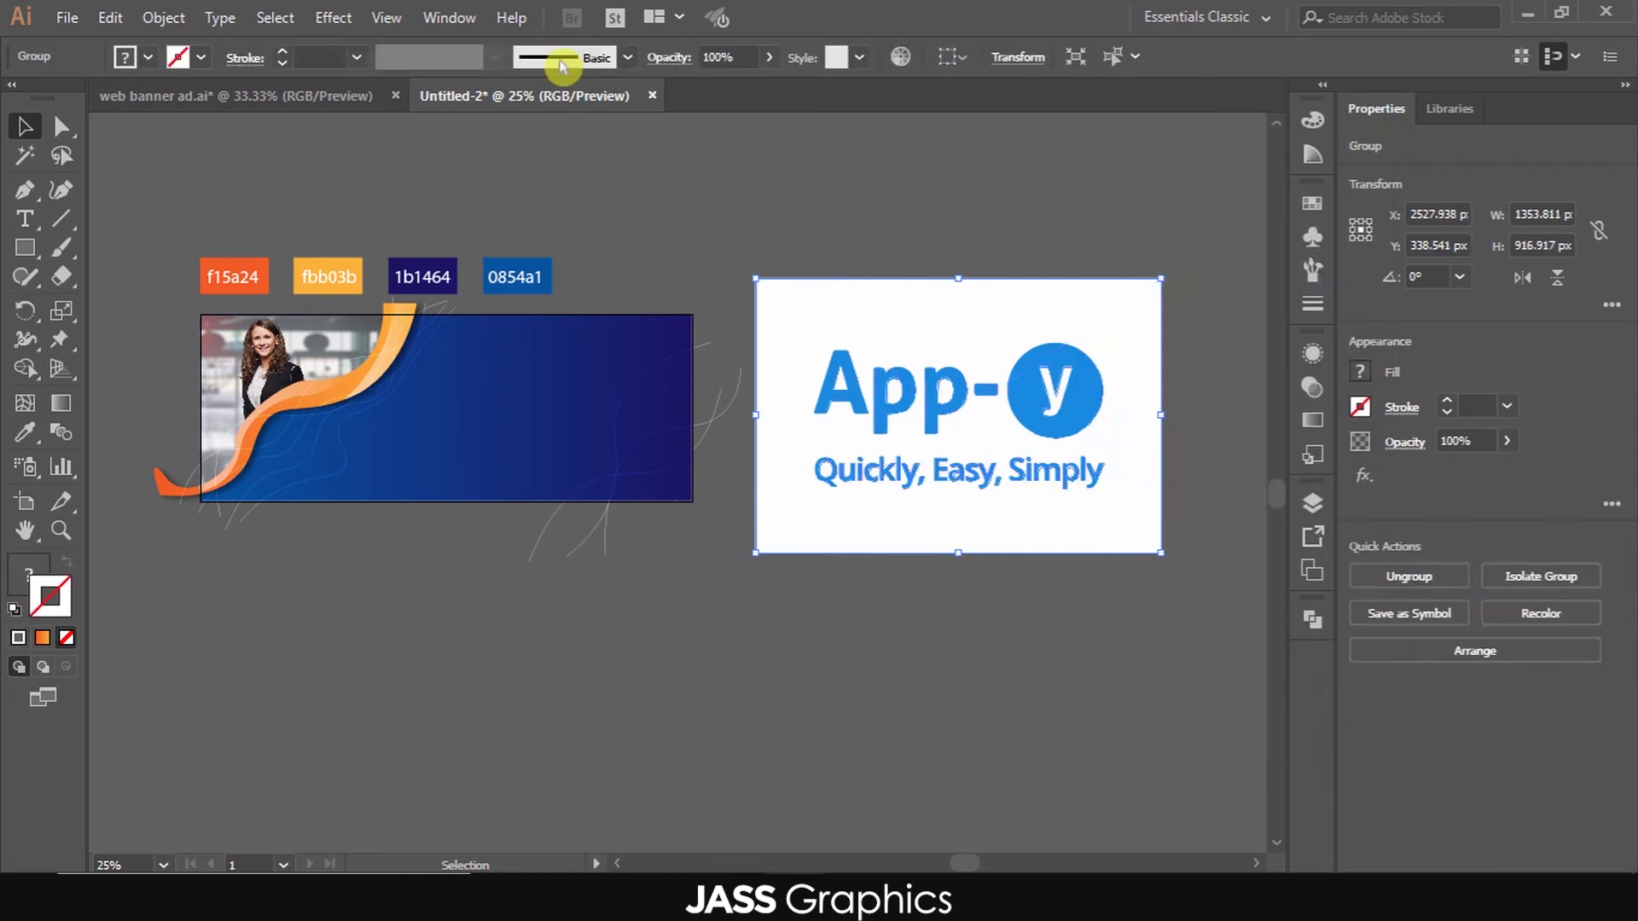
{"action": "right_click", "coordinate": [987, 333]}
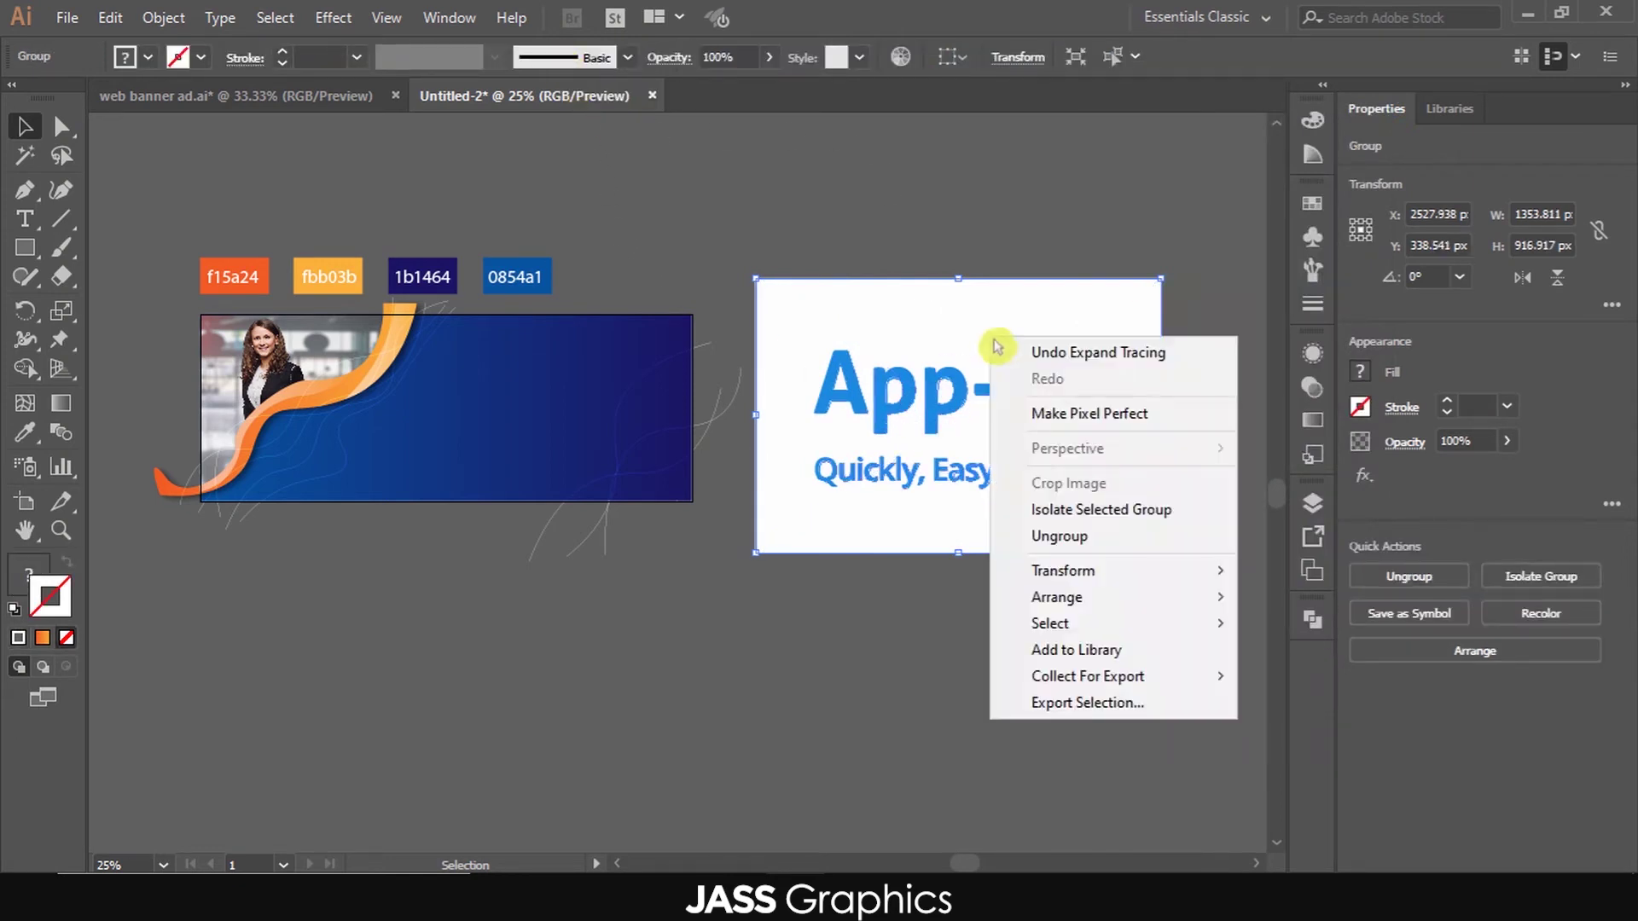
{"action": "left_click", "coordinate": [1050, 537]}
{"action": "left_click", "coordinate": [1063, 573]}
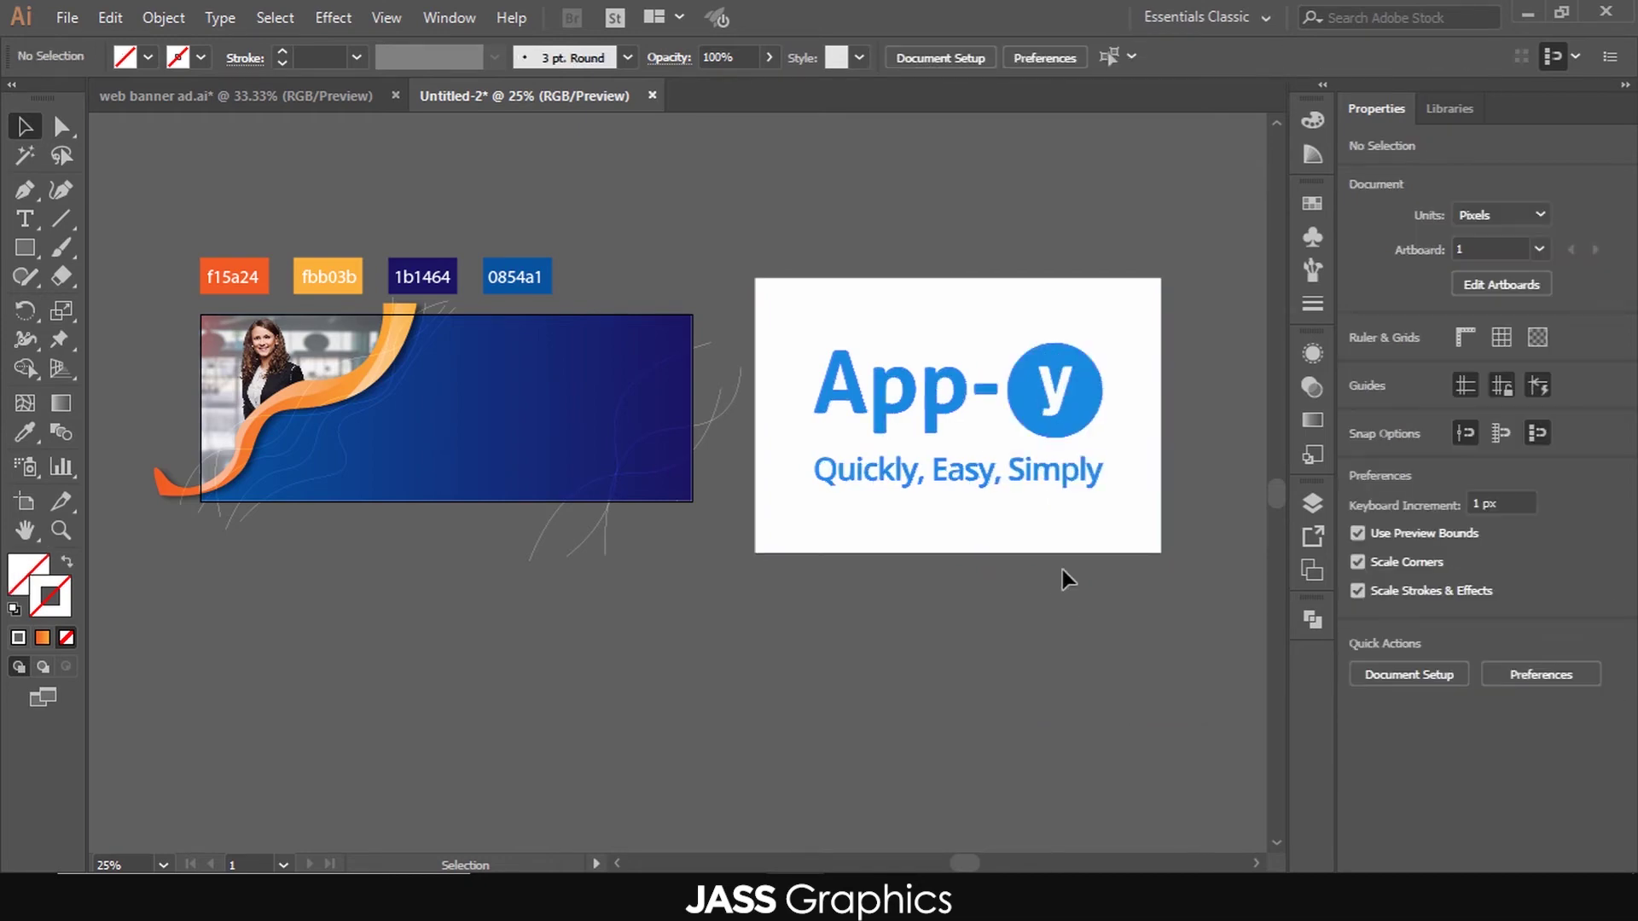
- Delete the logo's white background and the white shapes inside its letters
{"action": "left_click_drag", "start_coordinate": [1122, 451], "coordinate": [1015, 816]}
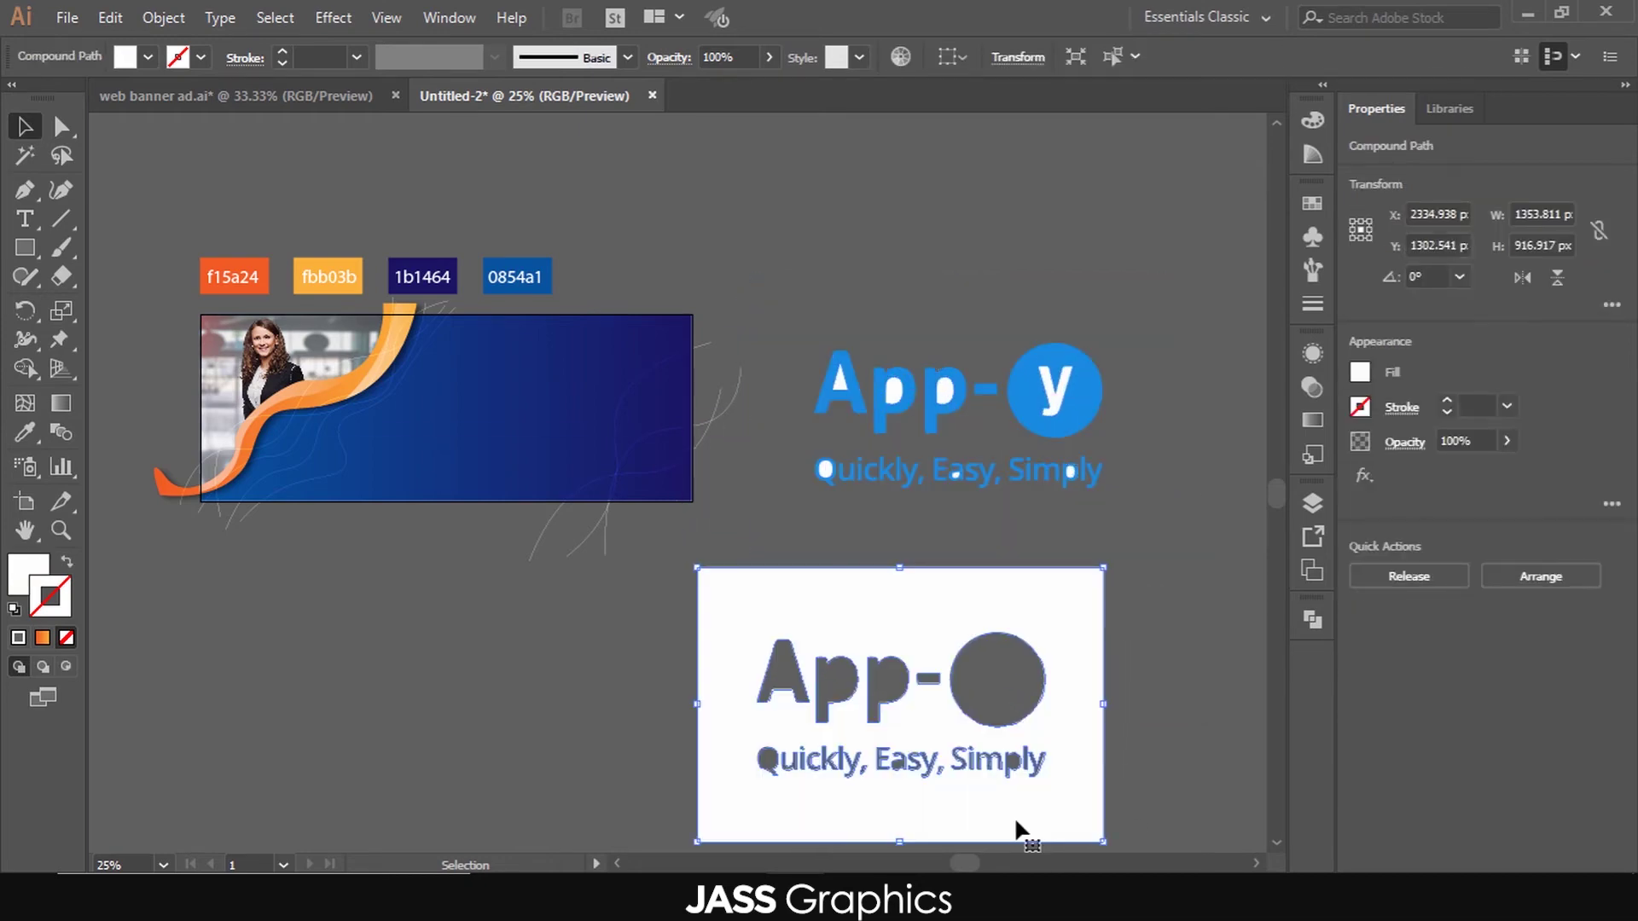
{"action": "key", "text": "Delete"}
{"action": "scroll", "coordinate": [1071, 406], "scroll_direction": "up", "scroll_amount": 3}
{"action": "left_click", "coordinate": [493, 289]}
{"action": "left_click", "coordinate": [636, 314], "text": "shift"}
{"action": "left_click", "coordinate": [771, 314], "text": "shift"}
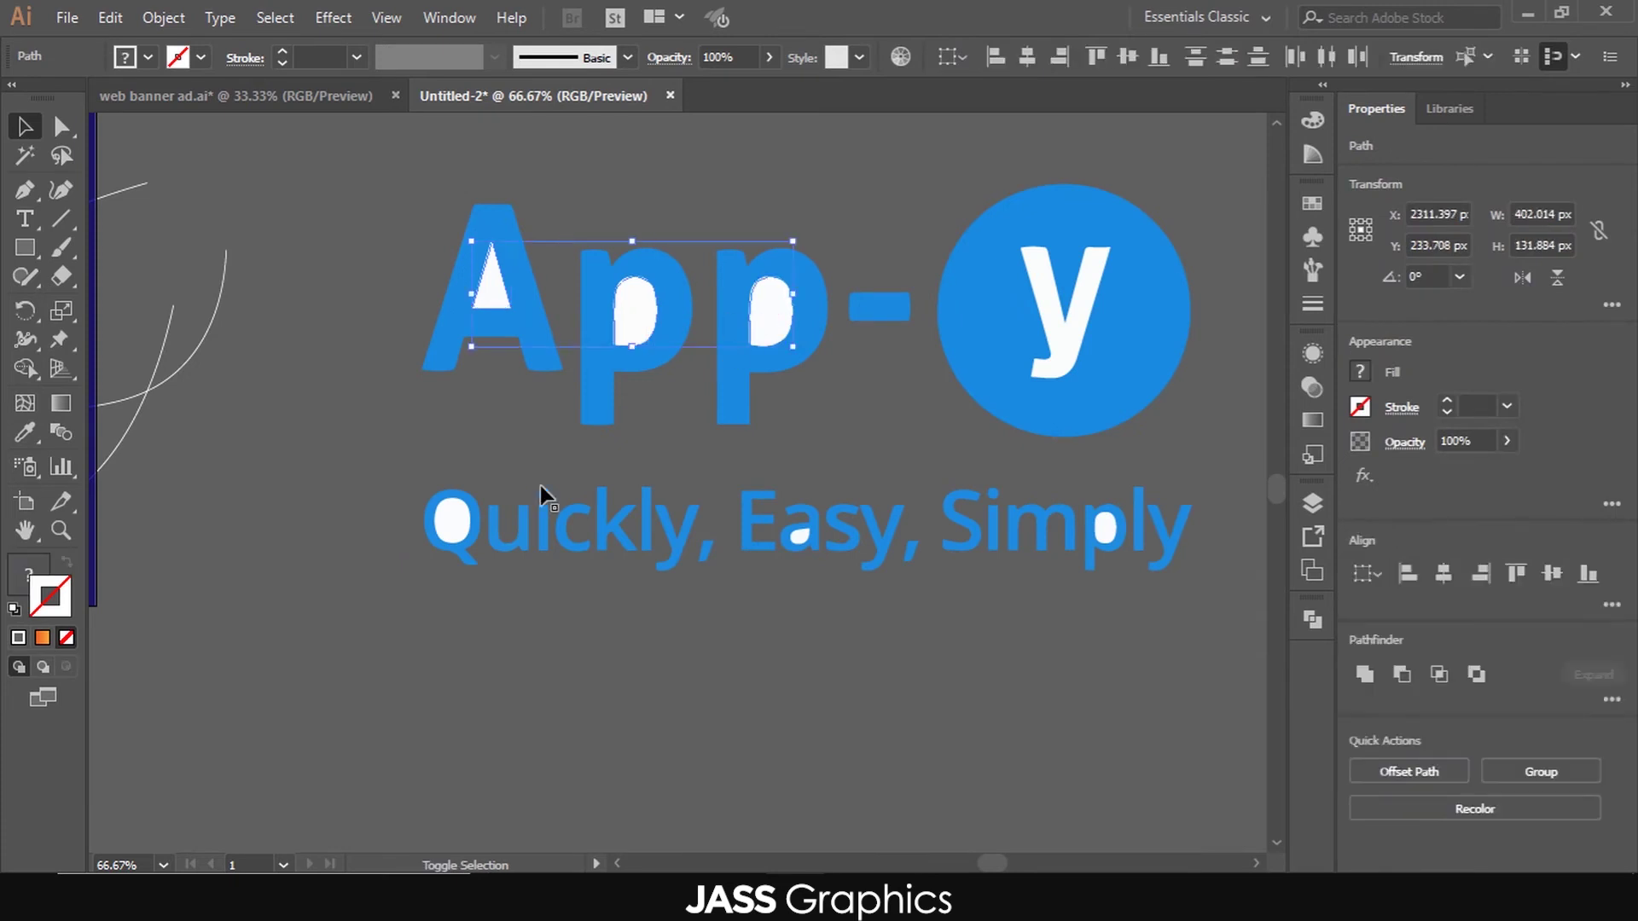
{"action": "key", "text": "Delete"}
{"action": "scroll", "coordinate": [795, 626], "scroll_direction": "down", "scroll_amount": 2}
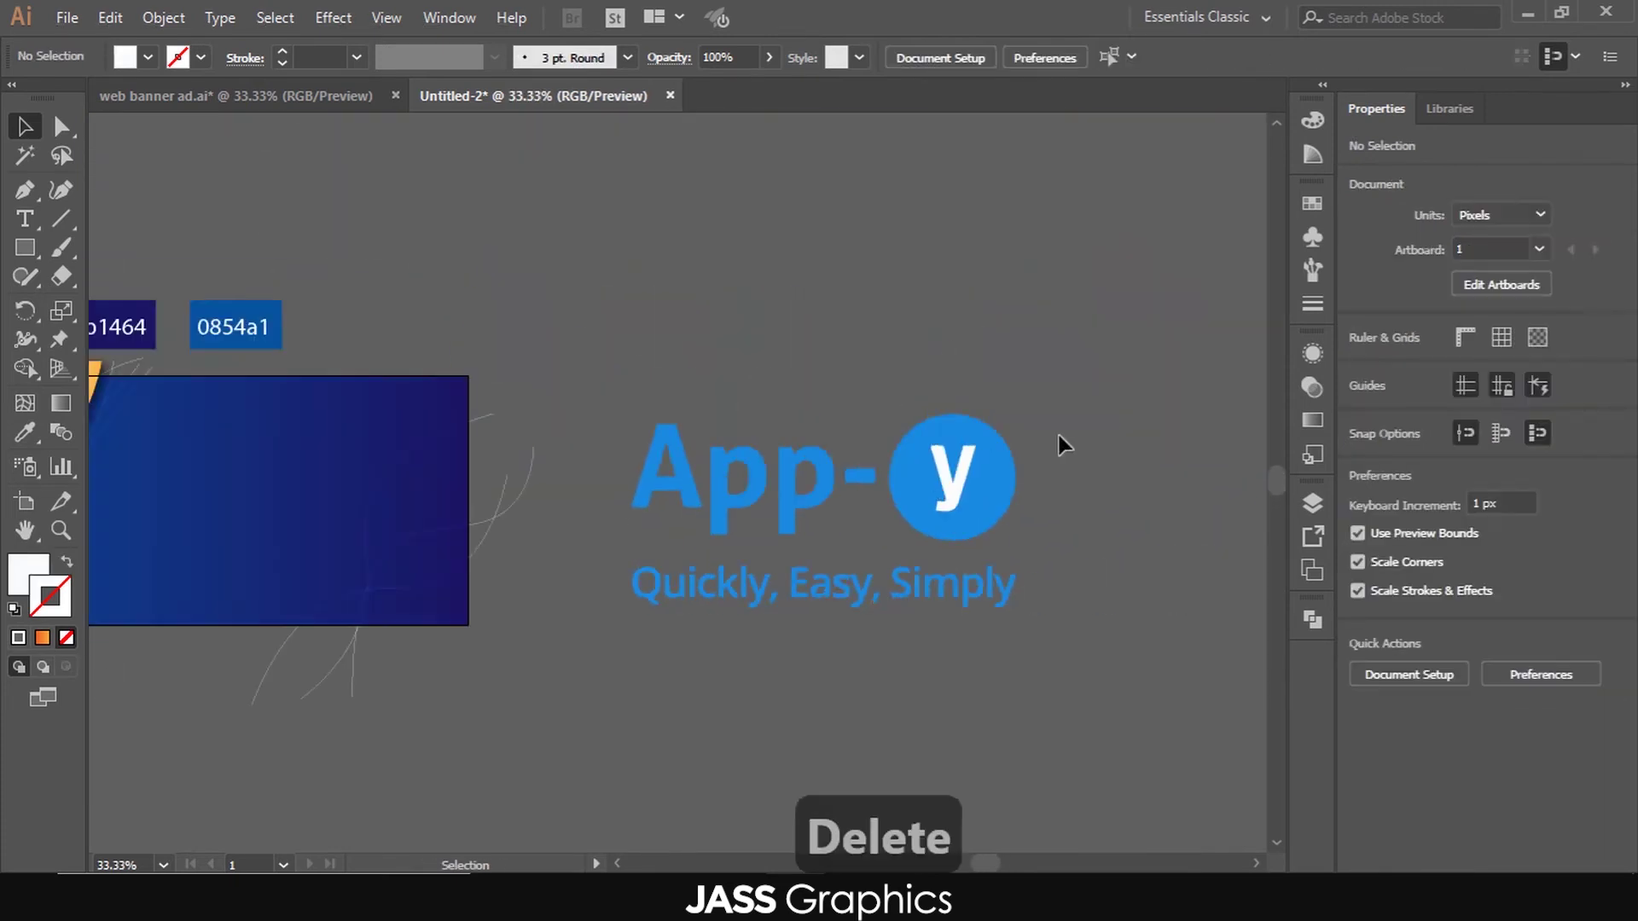
- Select all the remaining logo pieces and group them
{"action": "key", "text": "ctrl+z"}
{"action": "left_click_drag", "start_coordinate": [770, 633], "coordinate": [710, 647]}
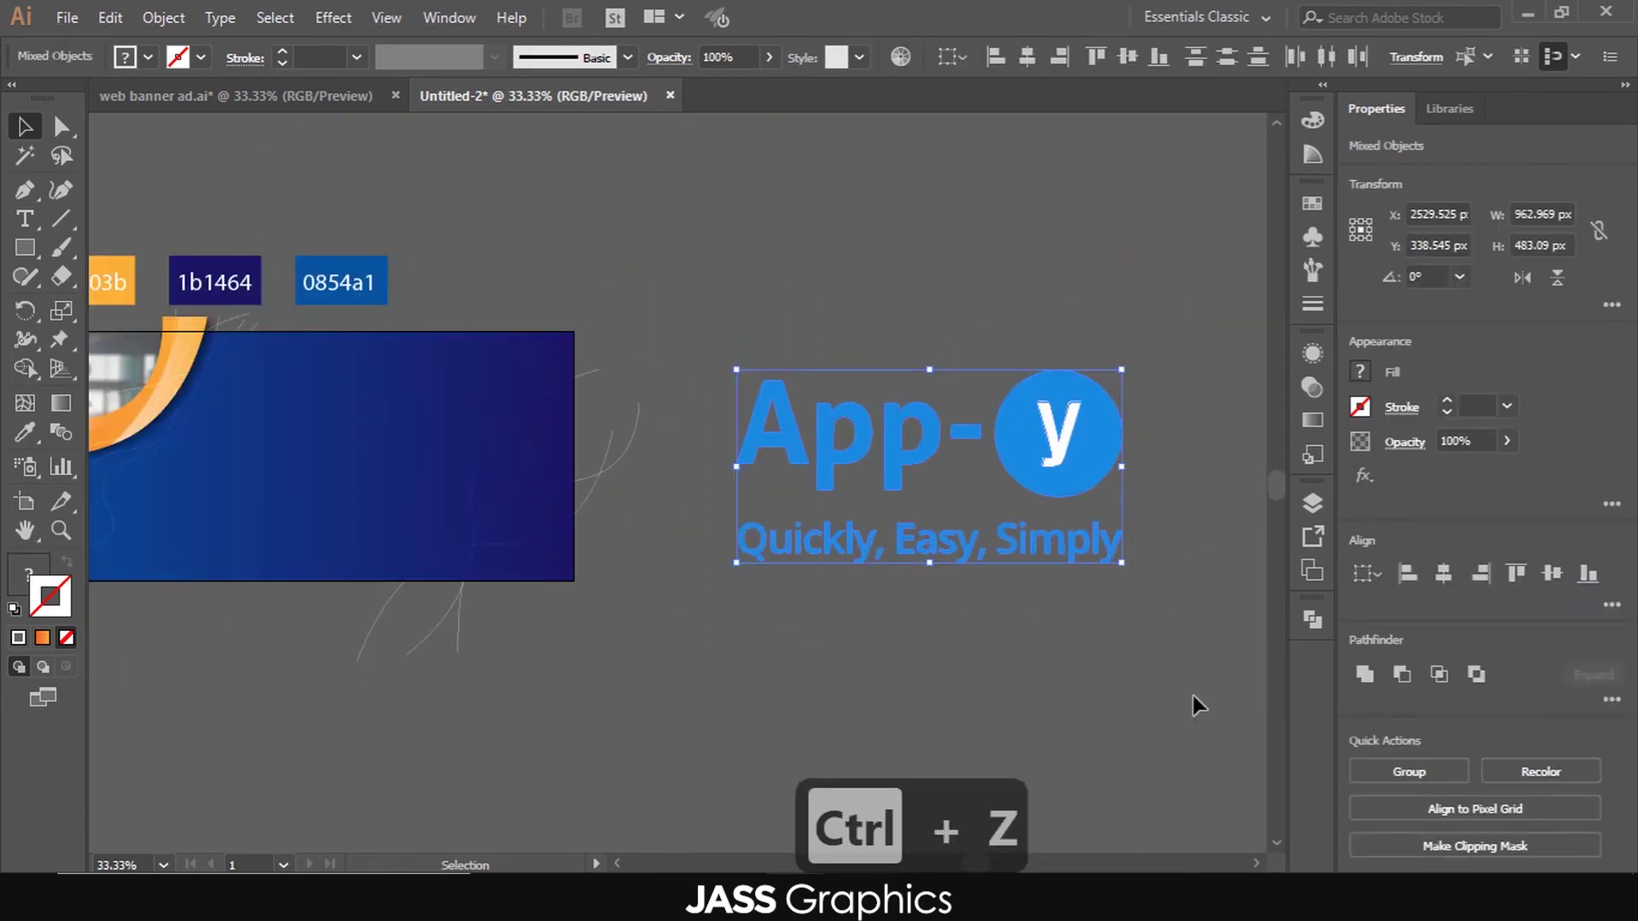
{"action": "left_click", "coordinate": [1389, 771]}
- Scale the logo group down and position it in the banner's upper-right corner
{"action": "left_click_drag", "start_coordinate": [737, 563], "coordinate": [804, 529]}
{"action": "left_click_drag", "start_coordinate": [1017, 474], "coordinate": [523, 417]}
{"action": "left_click_drag", "start_coordinate": [310, 473], "coordinate": [333, 460]}
{"action": "scroll", "coordinate": [444, 433], "scroll_direction": "up", "scroll_amount": 2}
{"action": "left_click_drag", "start_coordinate": [444, 433], "coordinate": [471, 411]}
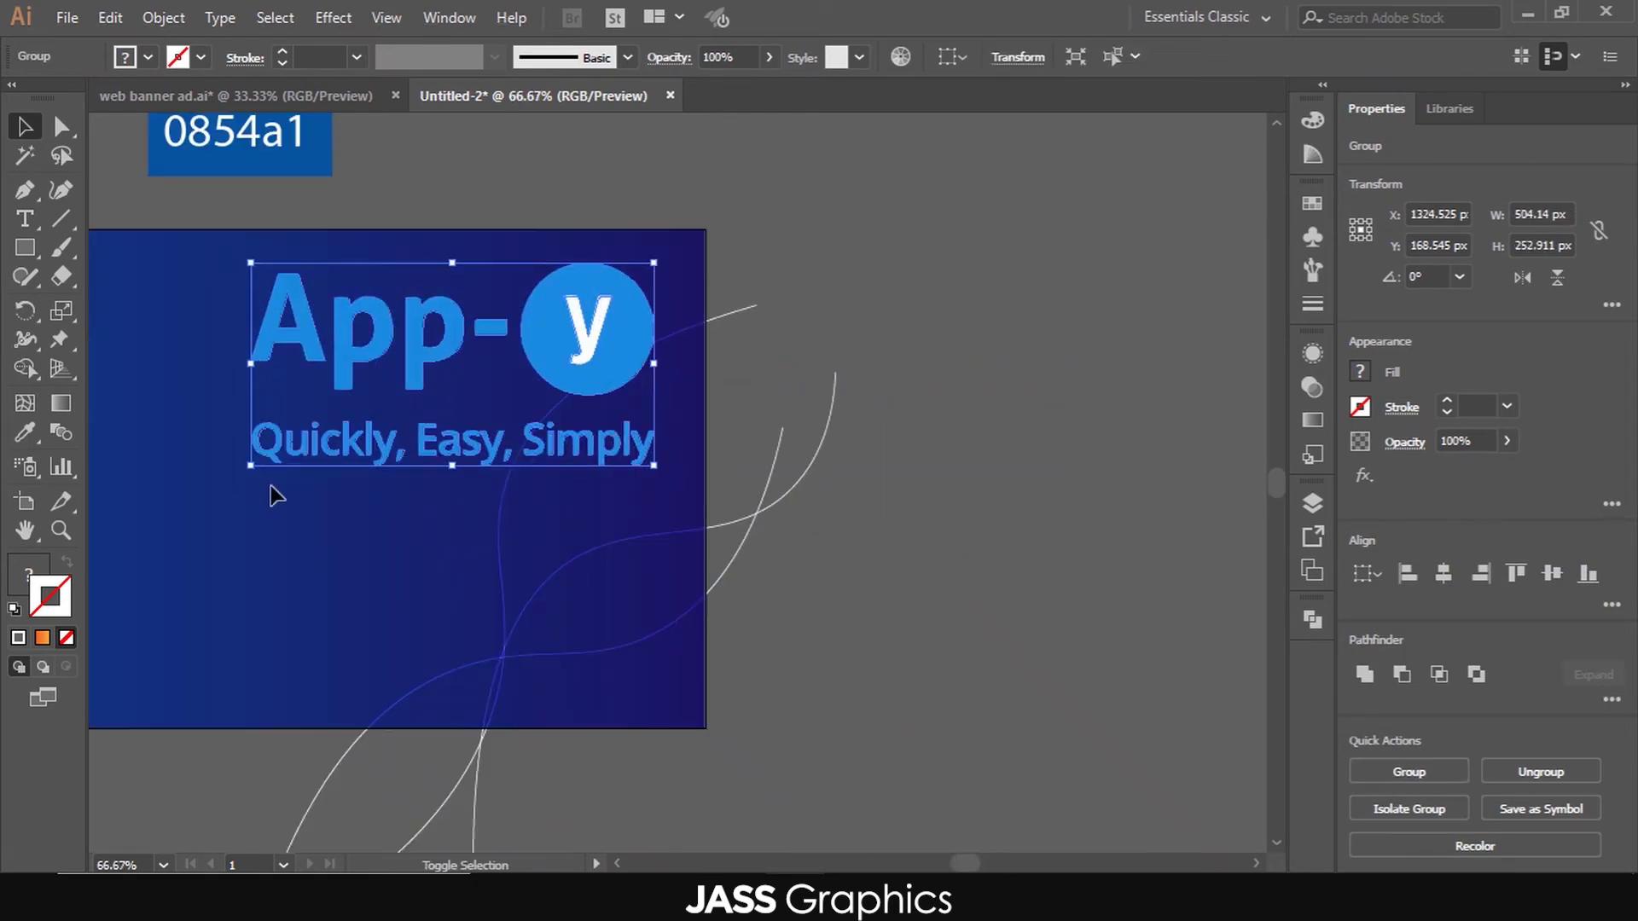
{"action": "left_click_drag", "start_coordinate": [249, 464], "coordinate": [304, 436]}
- Move one of the three lower-right corner lines slightly down and to the right
{"action": "left_click", "coordinate": [970, 230]}
{"action": "scroll", "coordinate": [1094, 375], "scroll_direction": "down", "scroll_amount": 2}
{"action": "left_click_drag", "start_coordinate": [922, 346], "coordinate": [947, 401]}
{"action": "left_click", "coordinate": [604, 593]}
- Shift two of the white wavy lines below the ribbon left so they lie closer to it
{"action": "scroll", "coordinate": [312, 586], "scroll_direction": "up", "scroll_amount": 2}
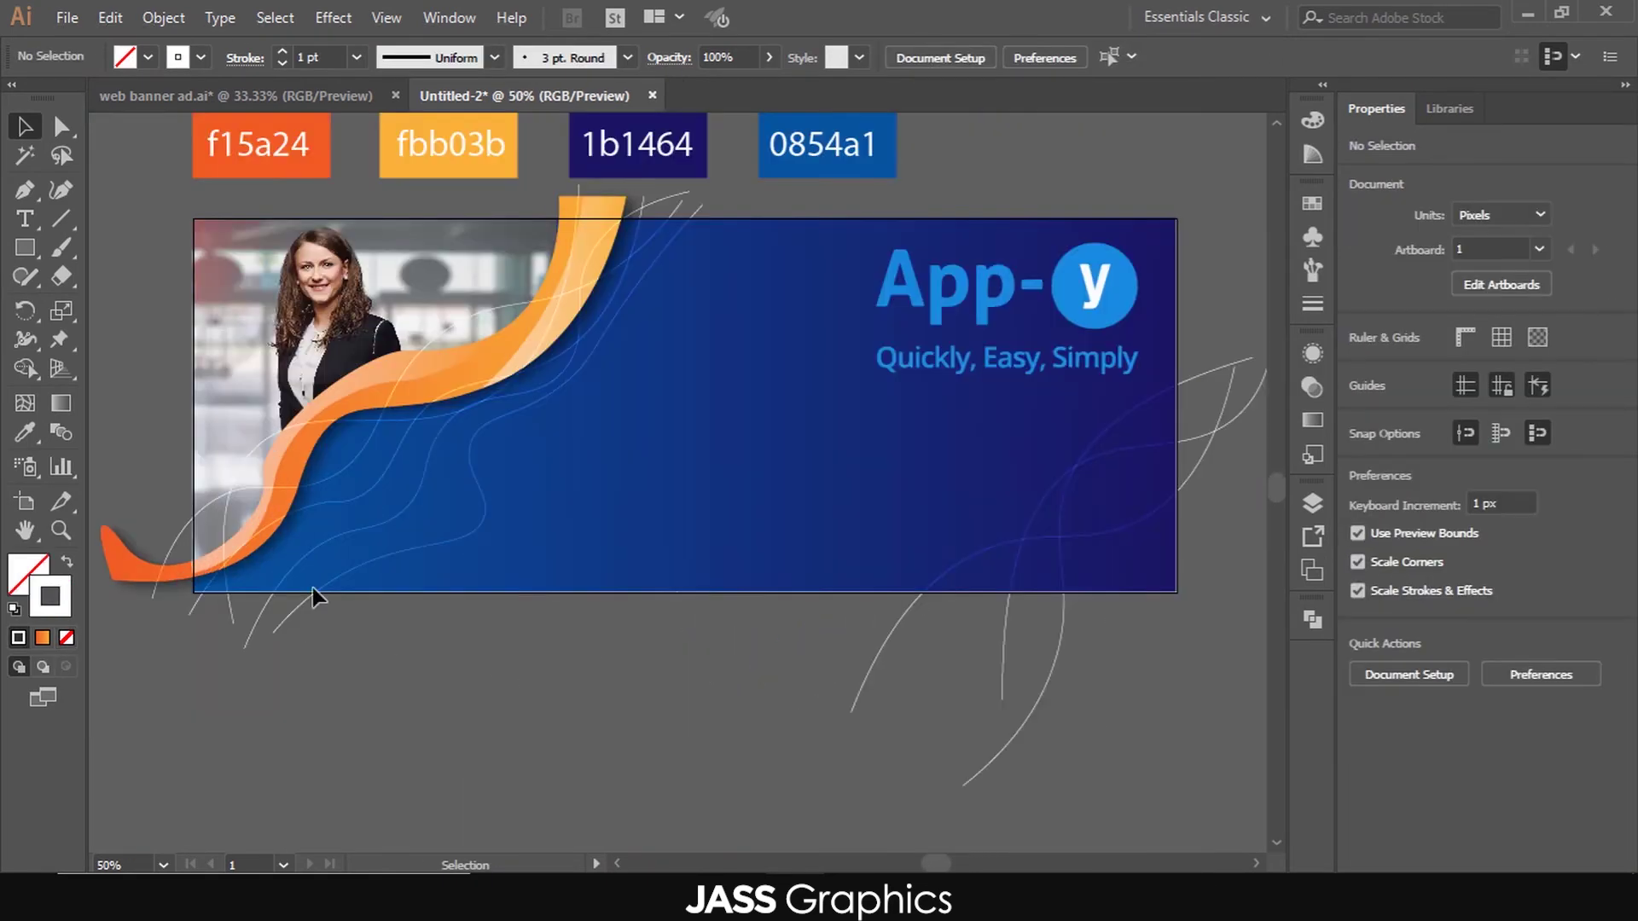
{"action": "left_click_drag", "start_coordinate": [459, 559], "coordinate": [324, 551]}
{"action": "left_click_drag", "start_coordinate": [409, 527], "coordinate": [321, 505]}
{"action": "left_click", "coordinate": [695, 723]}
- Select the three lower-right corner lines together and move them slightly down
{"action": "scroll", "coordinate": [695, 723], "scroll_direction": "down", "scroll_amount": 2}
{"action": "scroll", "coordinate": [777, 712], "scroll_direction": "up", "scroll_amount": 2}
{"action": "left_click_drag", "start_coordinate": [853, 734], "coordinate": [529, 631]}
{"action": "left_click_drag", "start_coordinate": [838, 446], "coordinate": [843, 496]}
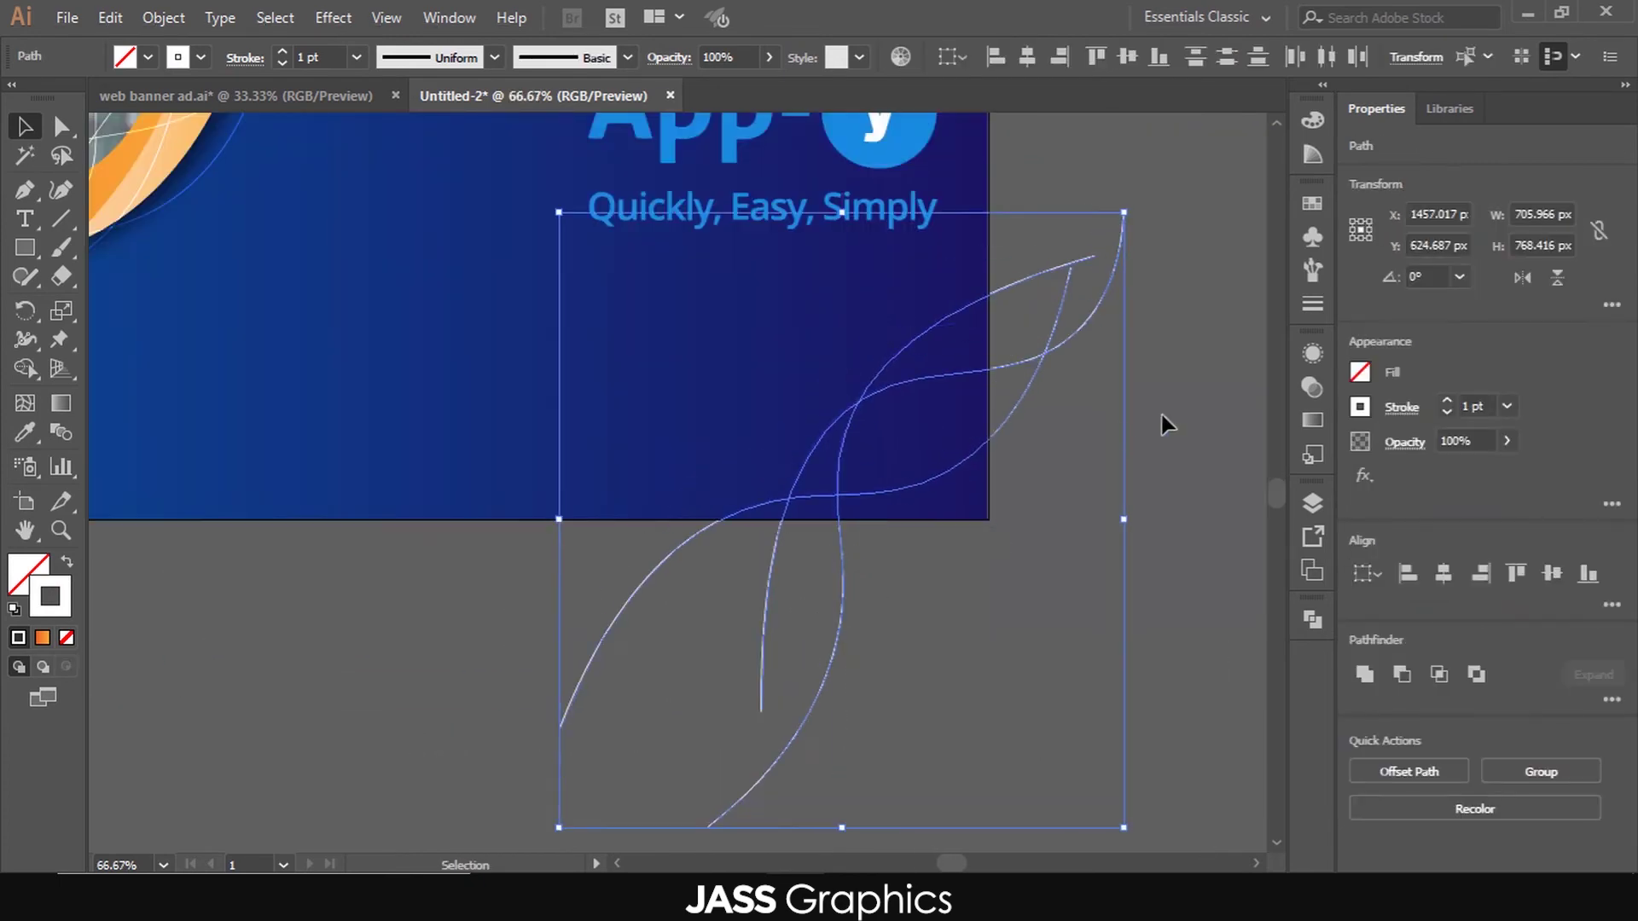
{"action": "left_click", "coordinate": [929, 640]}
{"action": "scroll", "coordinate": [929, 640], "scroll_direction": "down", "scroll_amount": 2}
{"action": "scroll", "coordinate": [339, 621], "scroll_direction": "up", "scroll_amount": 1}
{"action": "scroll", "coordinate": [399, 540], "scroll_direction": "down", "scroll_amount": 1}
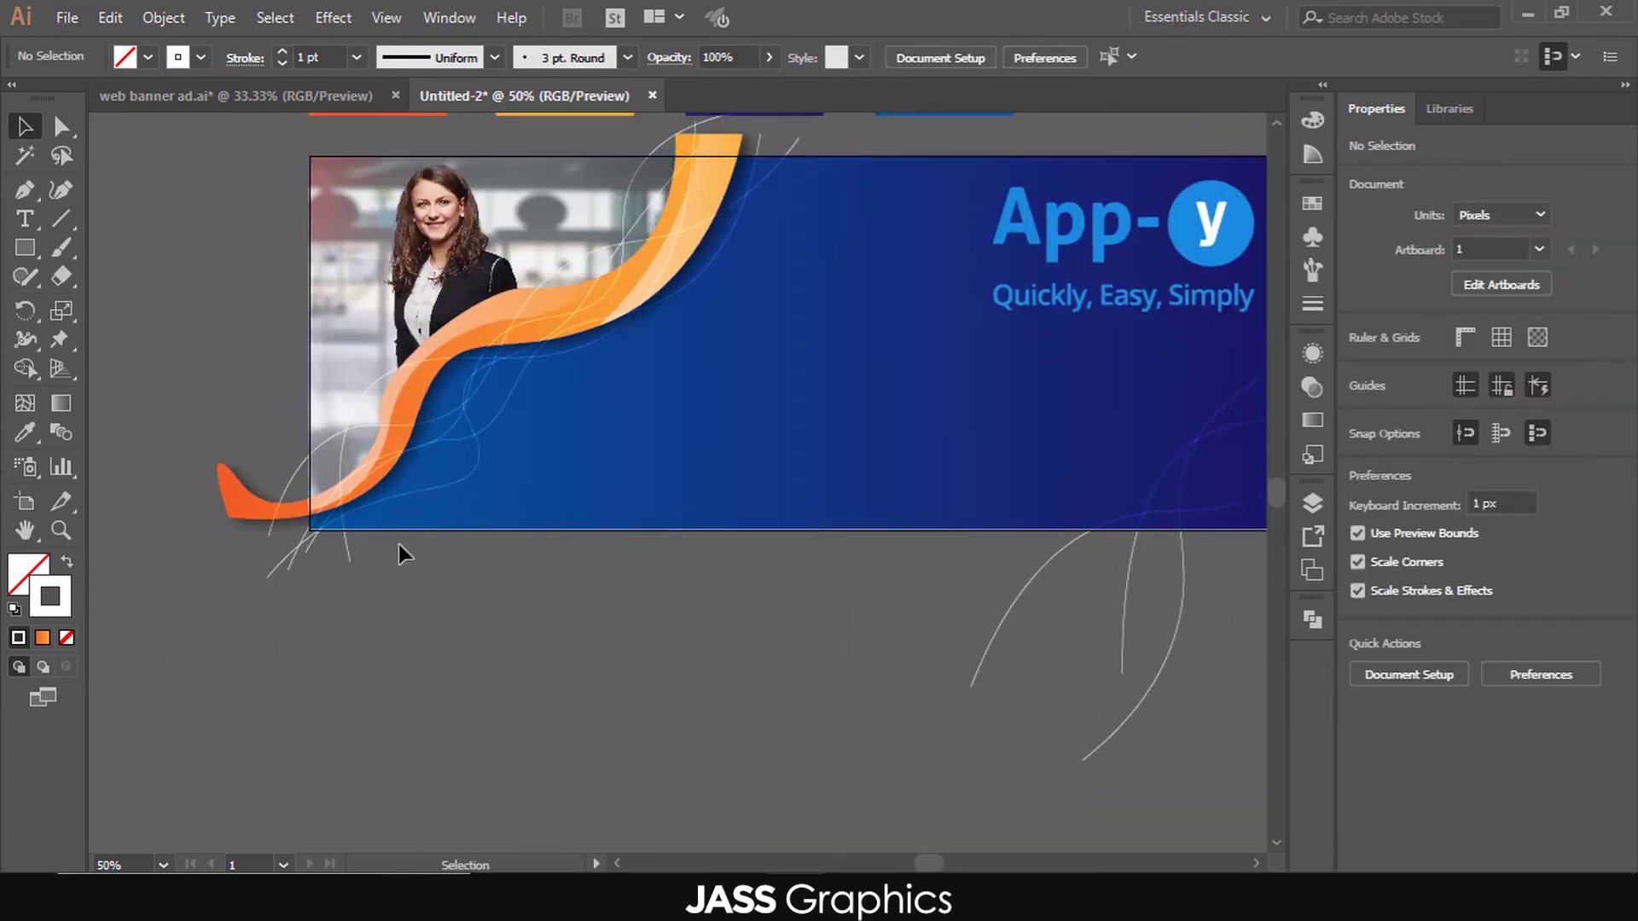
- Draw a small circle below the artboard, give it a white fill without stroke, and scale it to 18 px
{"action": "key", "text": "l"}
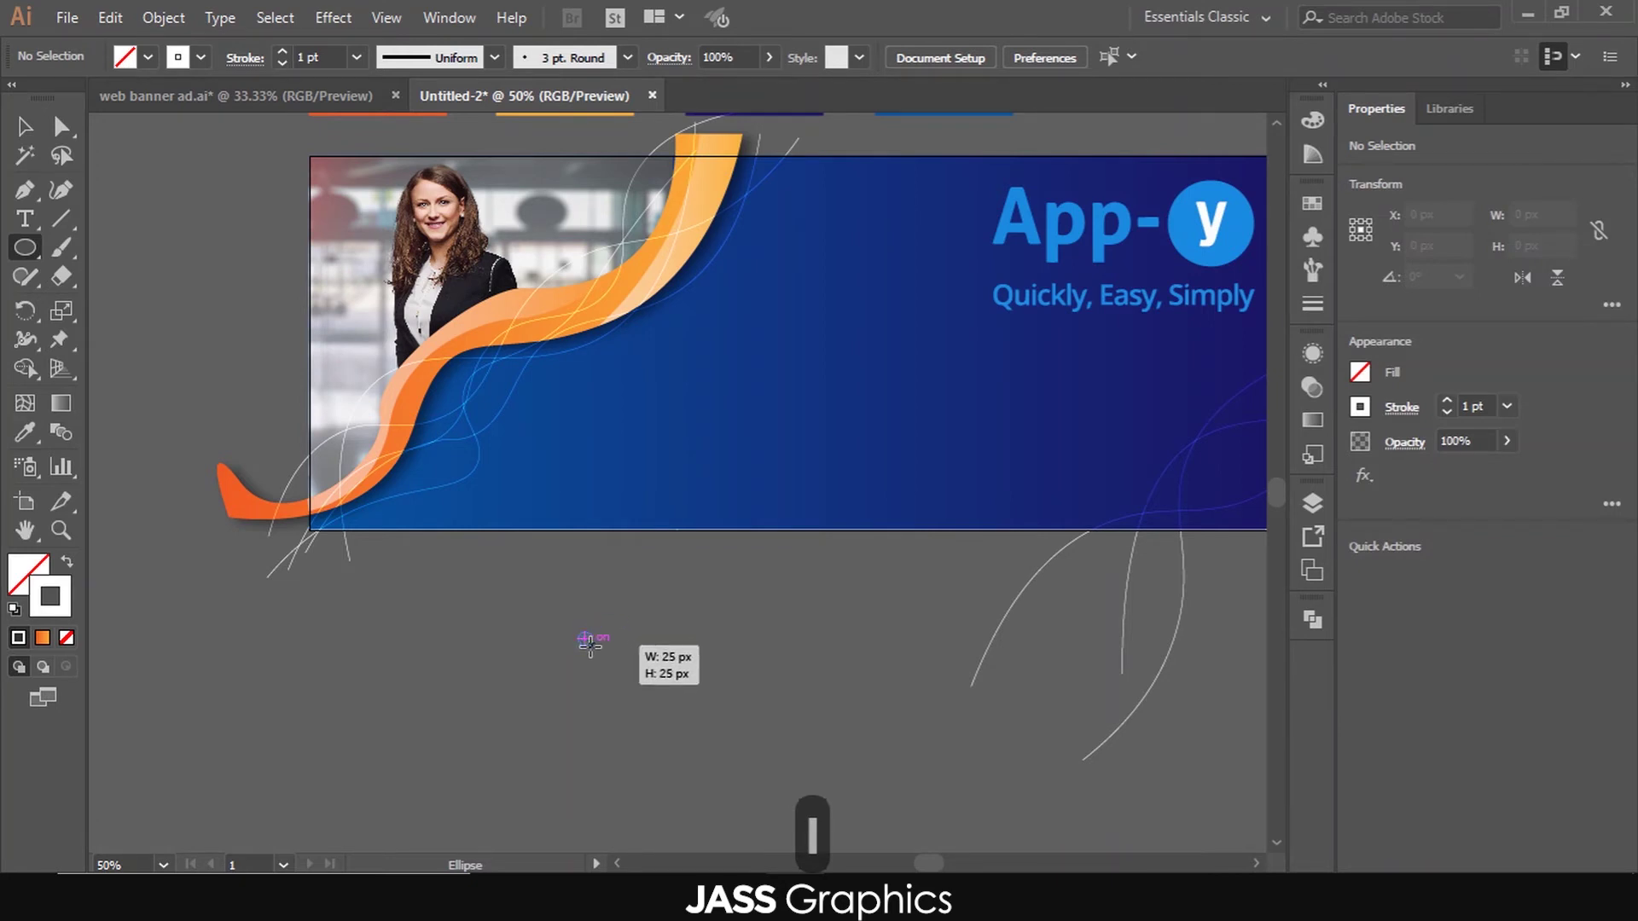
{"action": "left_click_drag", "start_coordinate": [589, 650], "coordinate": [589, 651]}
{"action": "scroll", "coordinate": [587, 655], "scroll_direction": "up", "scroll_amount": 6}
{"action": "left_click", "coordinate": [66, 562]}
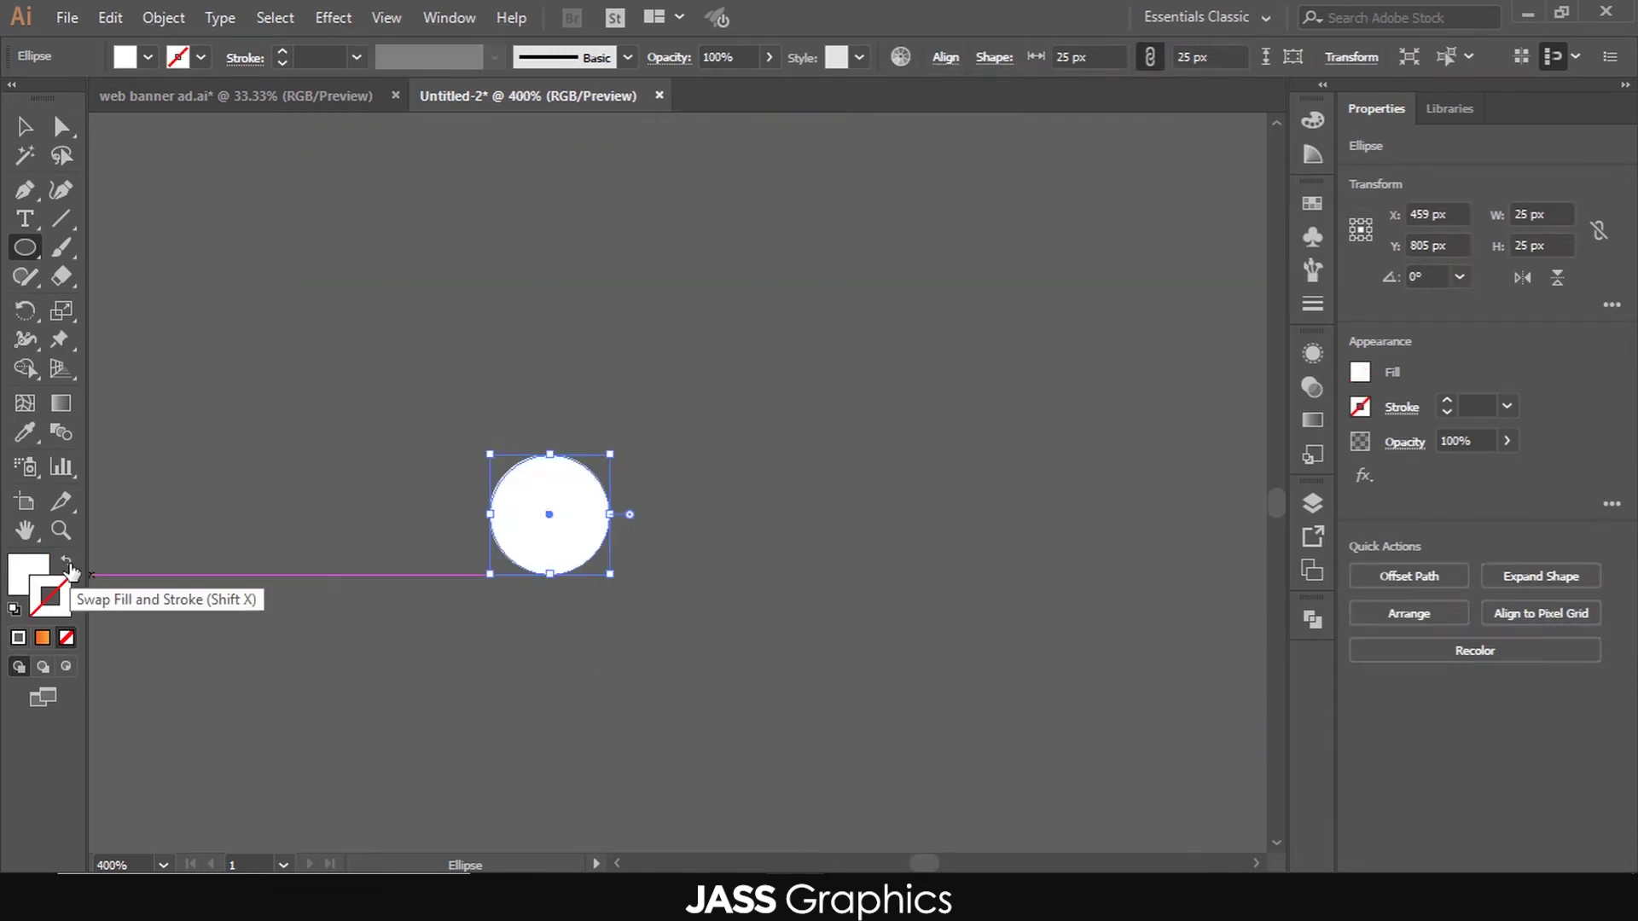
{"action": "left_click_drag", "start_coordinate": [612, 581], "coordinate": [595, 564]}
{"action": "key", "text": "v"}
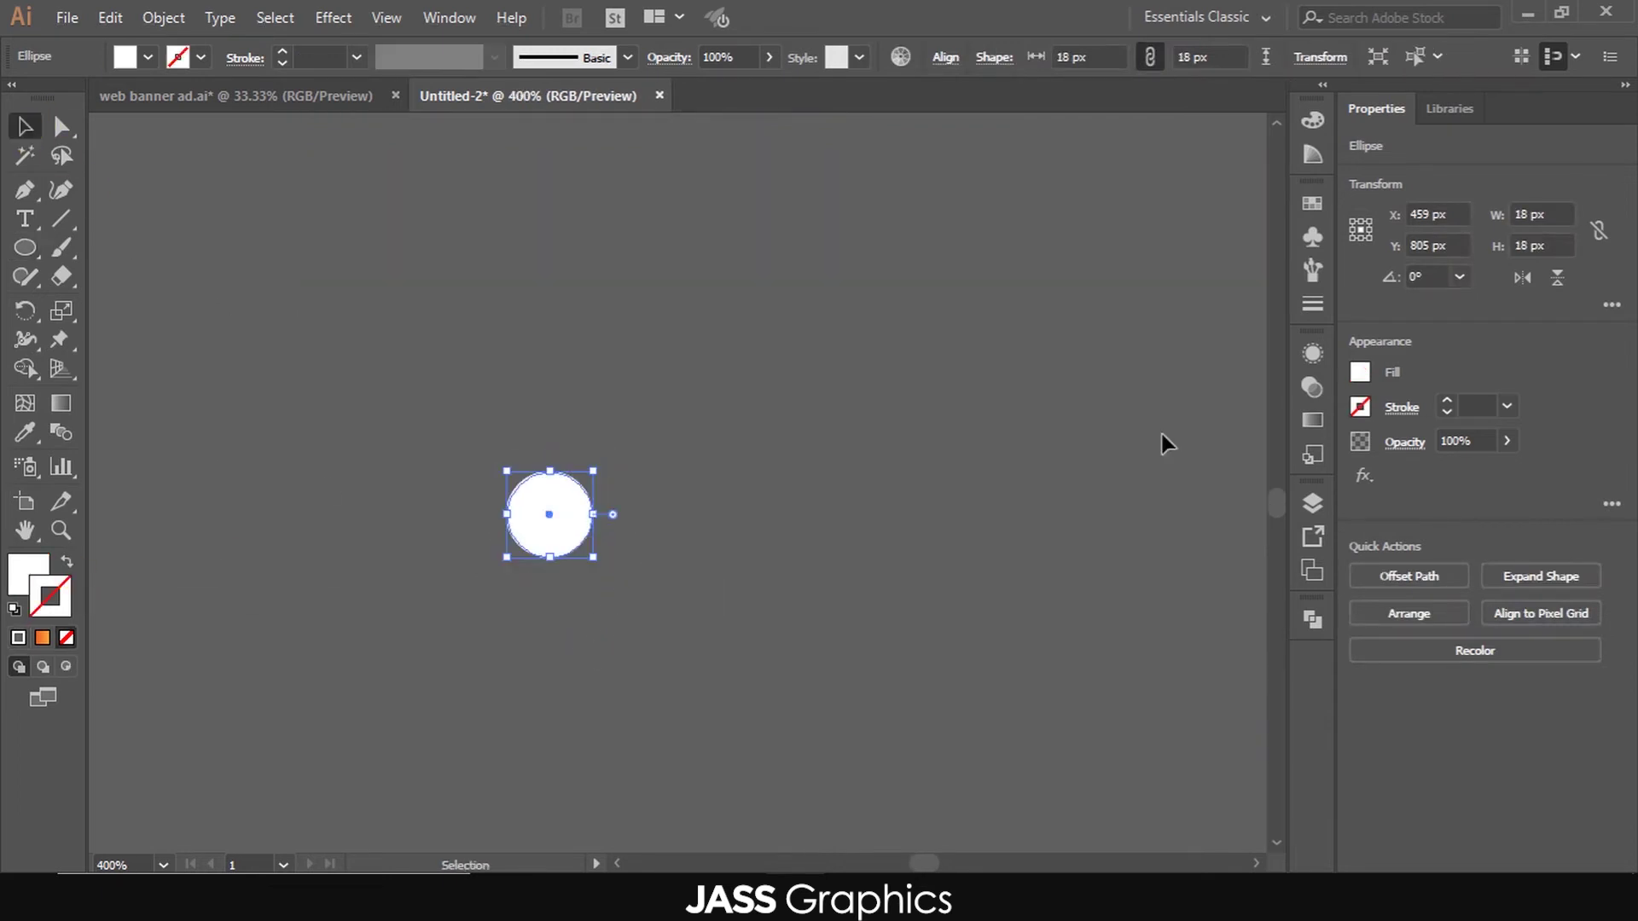
- Save the white circle as a new dynamic Movie Clip symbol and delete the original circle
{"action": "left_click", "coordinate": [1309, 247]}
{"action": "scroll", "coordinate": [1165, 316], "scroll_direction": "down", "scroll_amount": 1}
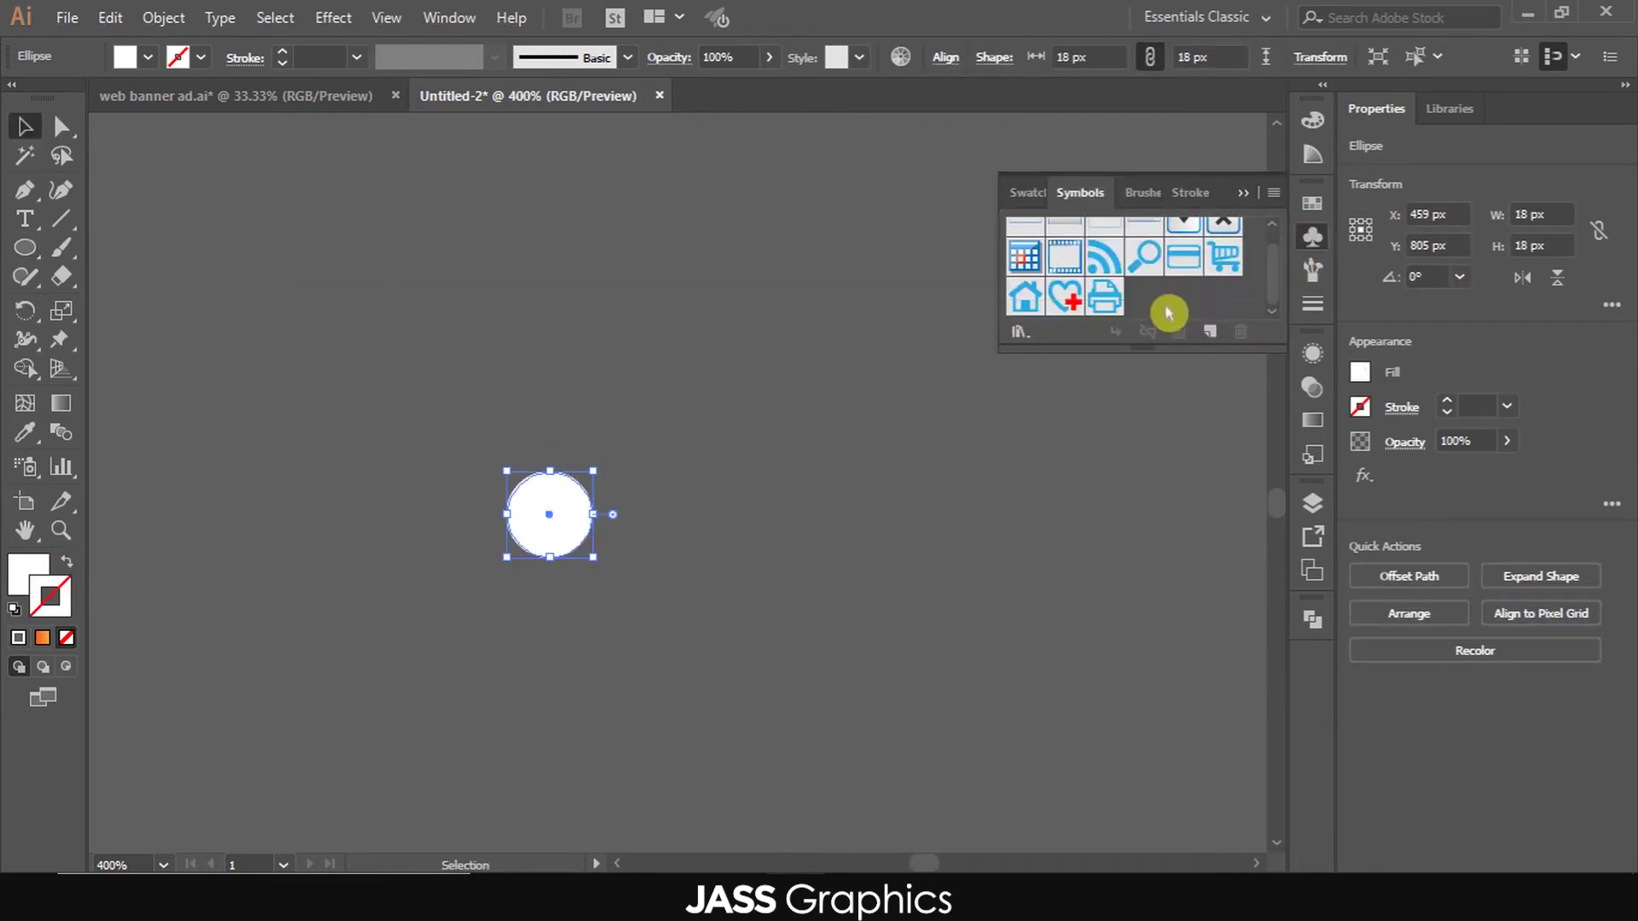
{"action": "left_click", "coordinate": [1210, 338]}
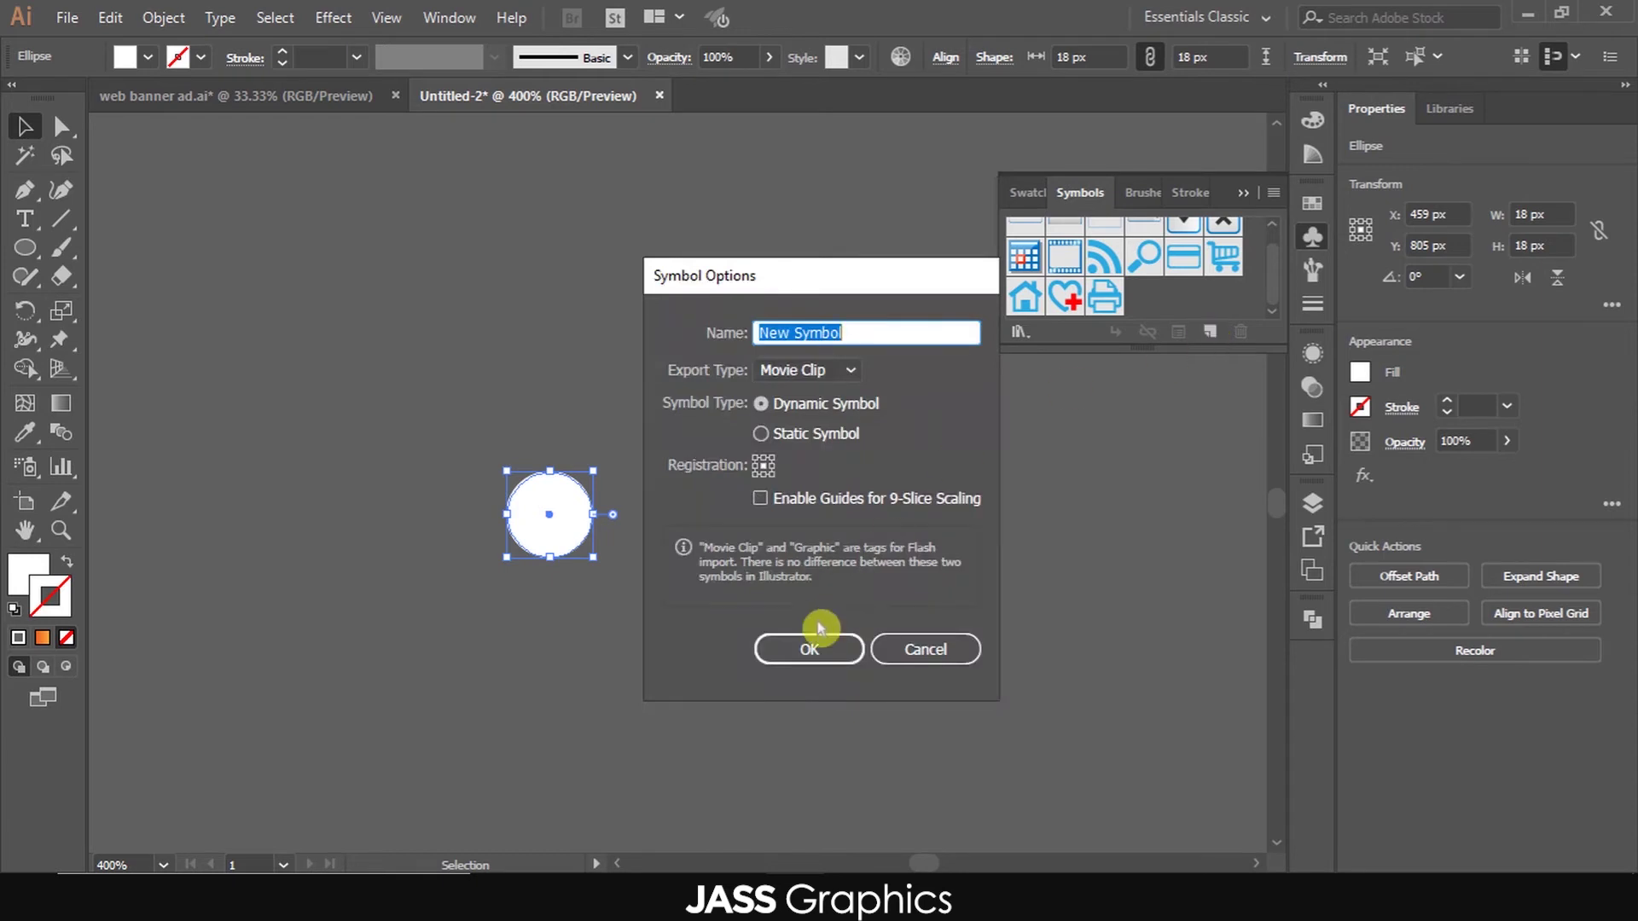
{"action": "left_click", "coordinate": [815, 648]}
{"action": "key", "text": "Delete"}
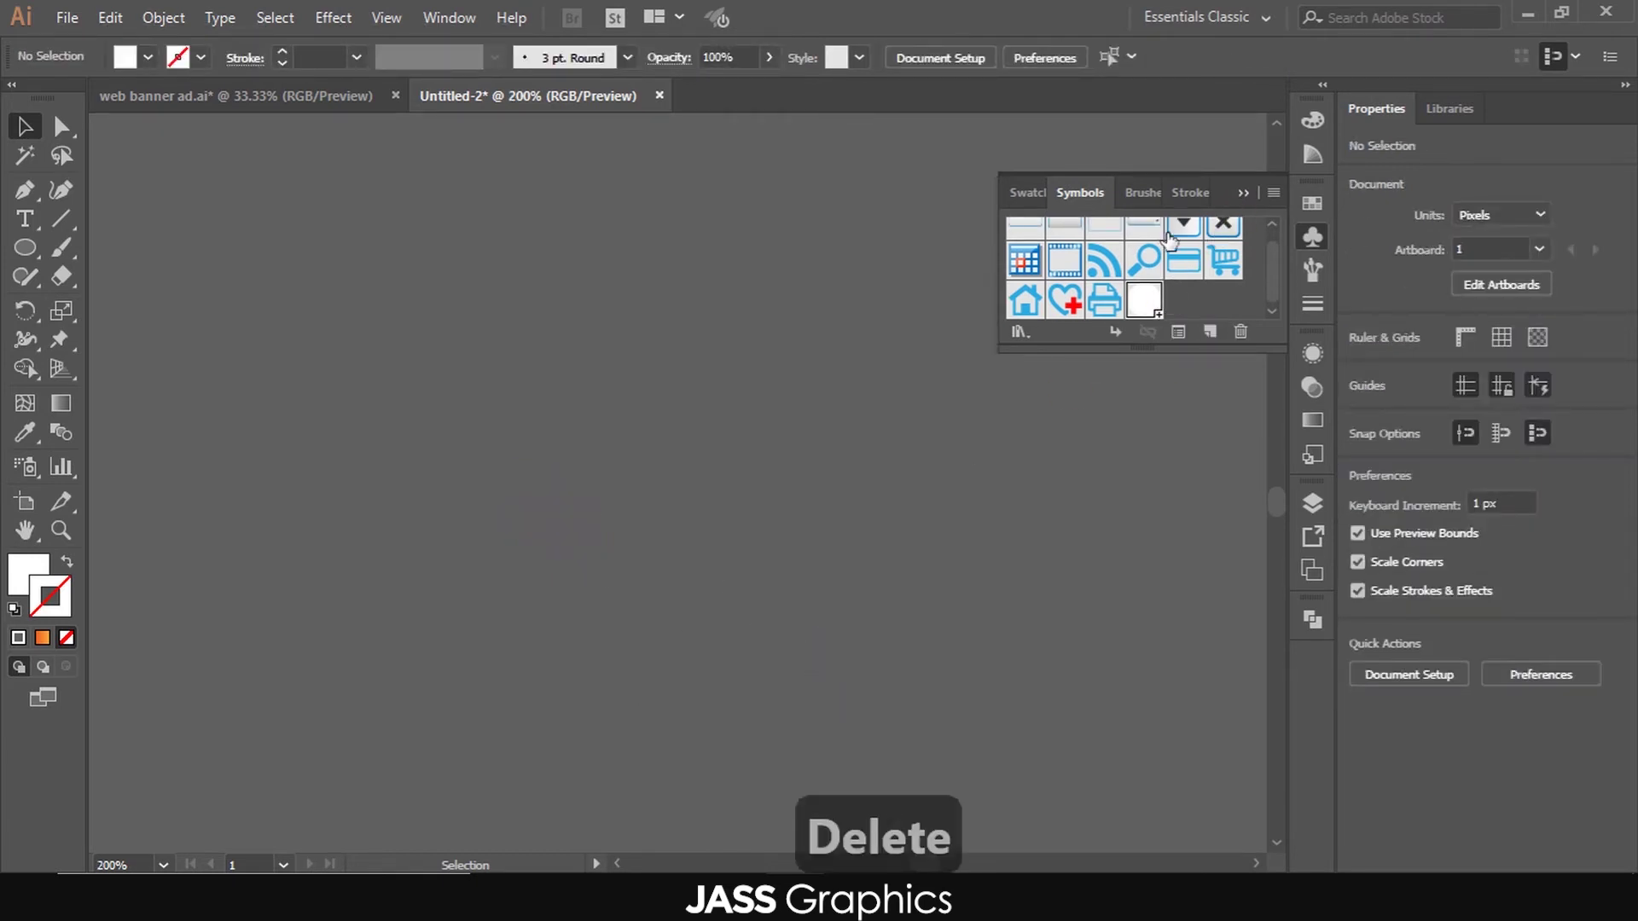
- Spray the white dot symbol with the Symbol Sprayer along the lower half of the orange ribbon, undoing stray placements
{"action": "scroll", "coordinate": [767, 608], "scroll_direction": "down", "scroll_amount": 1}
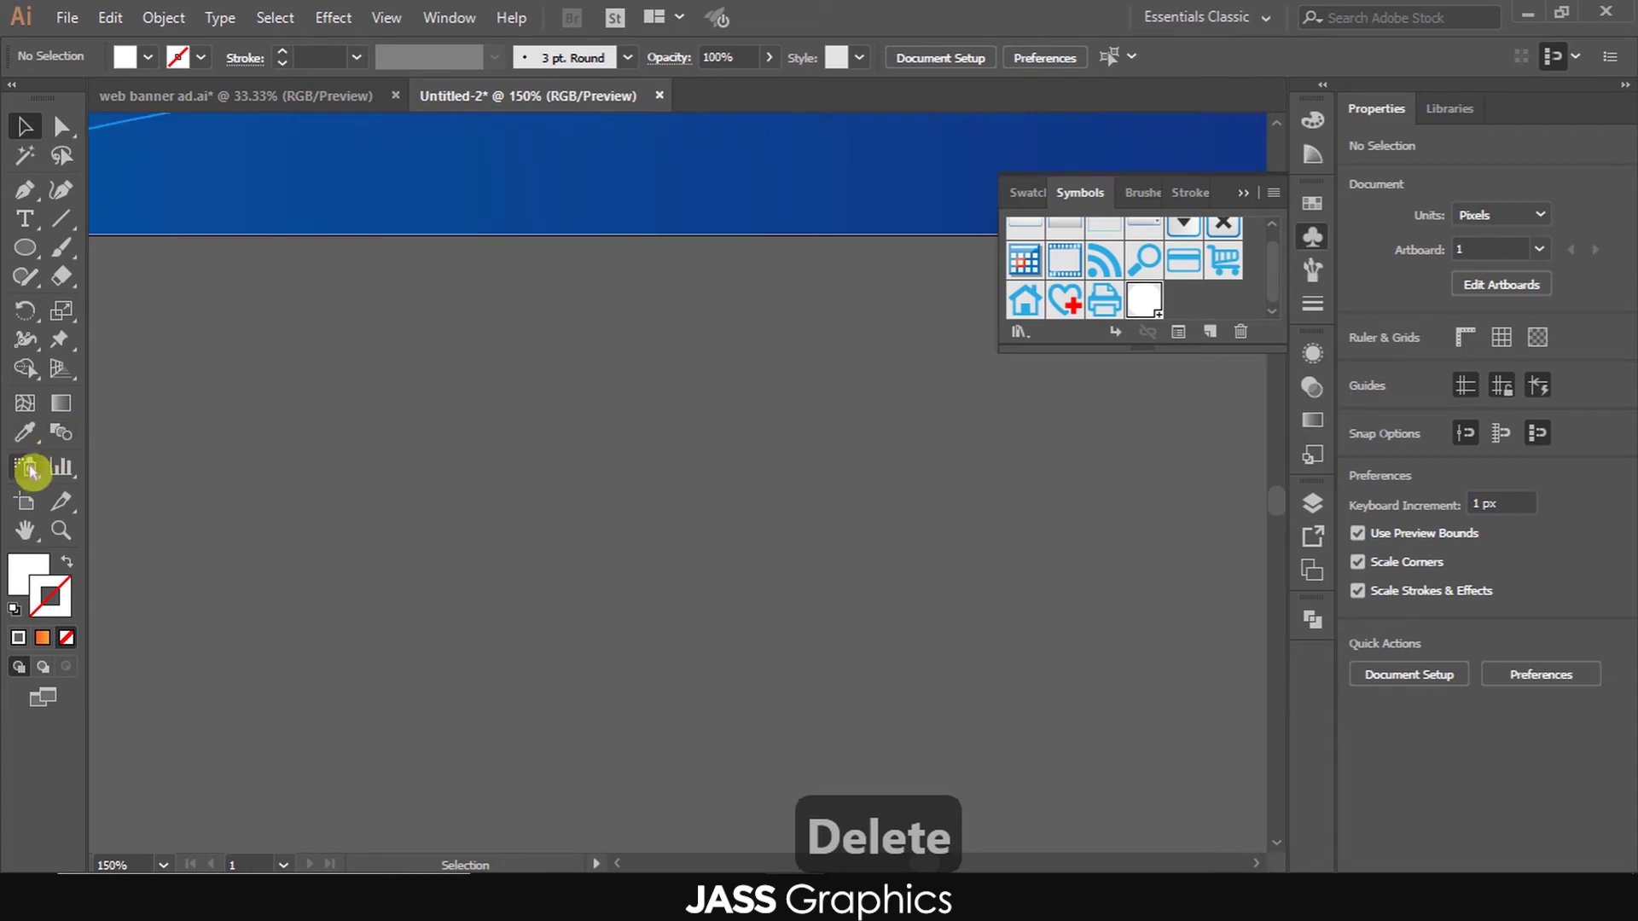
{"action": "left_click_drag", "start_coordinate": [30, 471], "coordinate": [121, 472]}
{"action": "scroll", "coordinate": [429, 440], "scroll_direction": "down", "scroll_amount": 2}
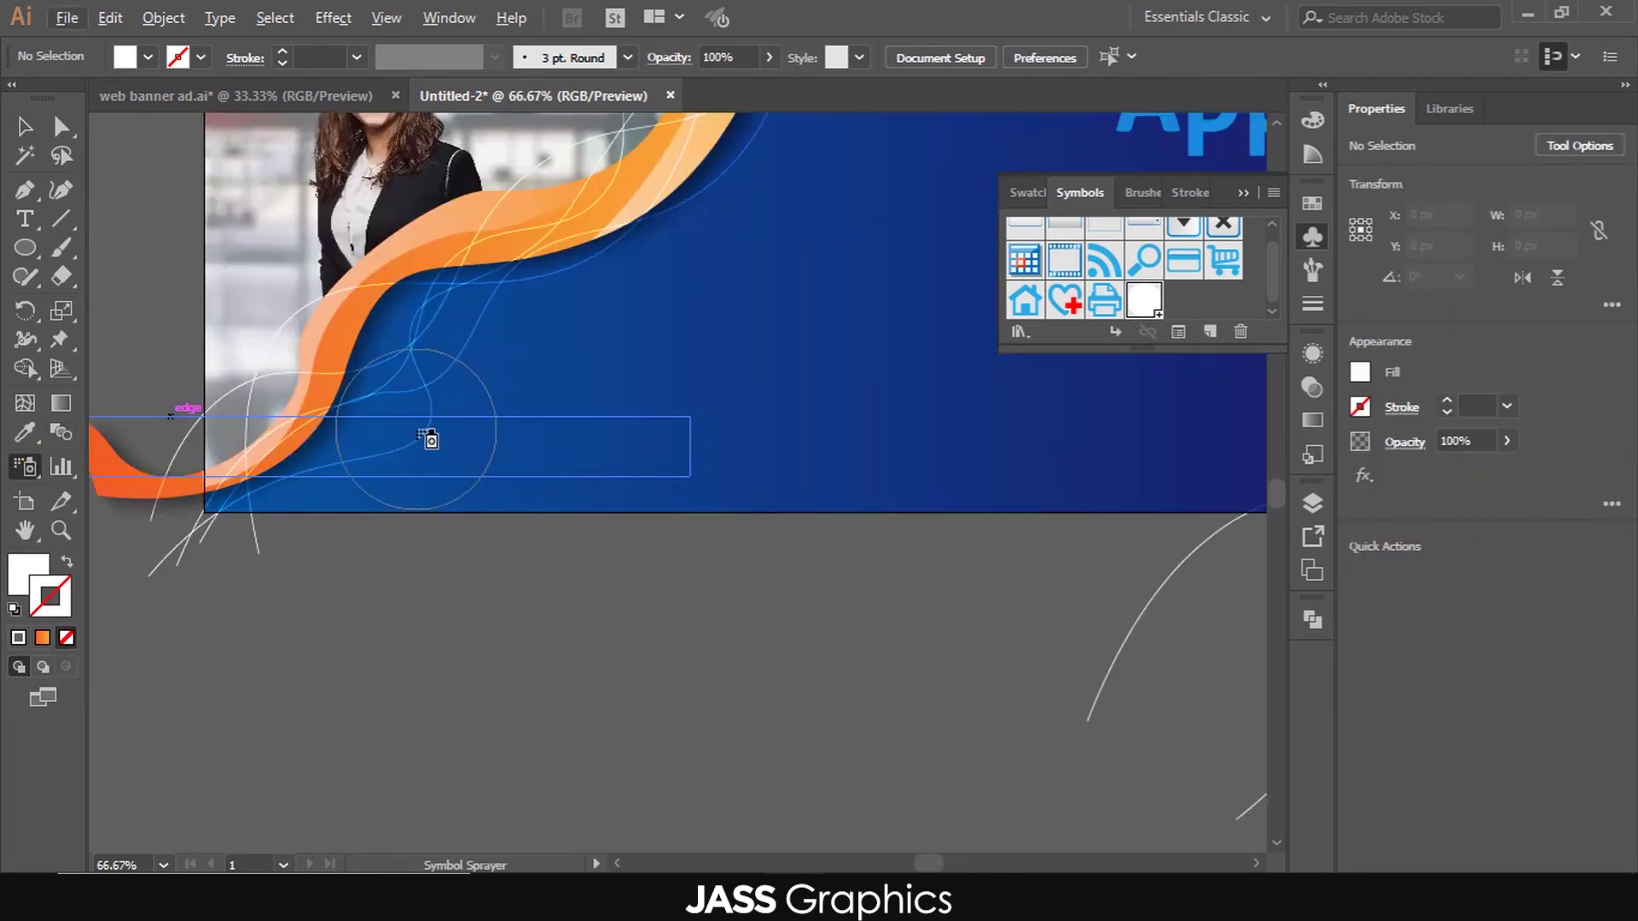
{"action": "scroll", "coordinate": [429, 439], "scroll_direction": "up", "scroll_amount": 2}
{"action": "key", "text": "ctrl+z"}
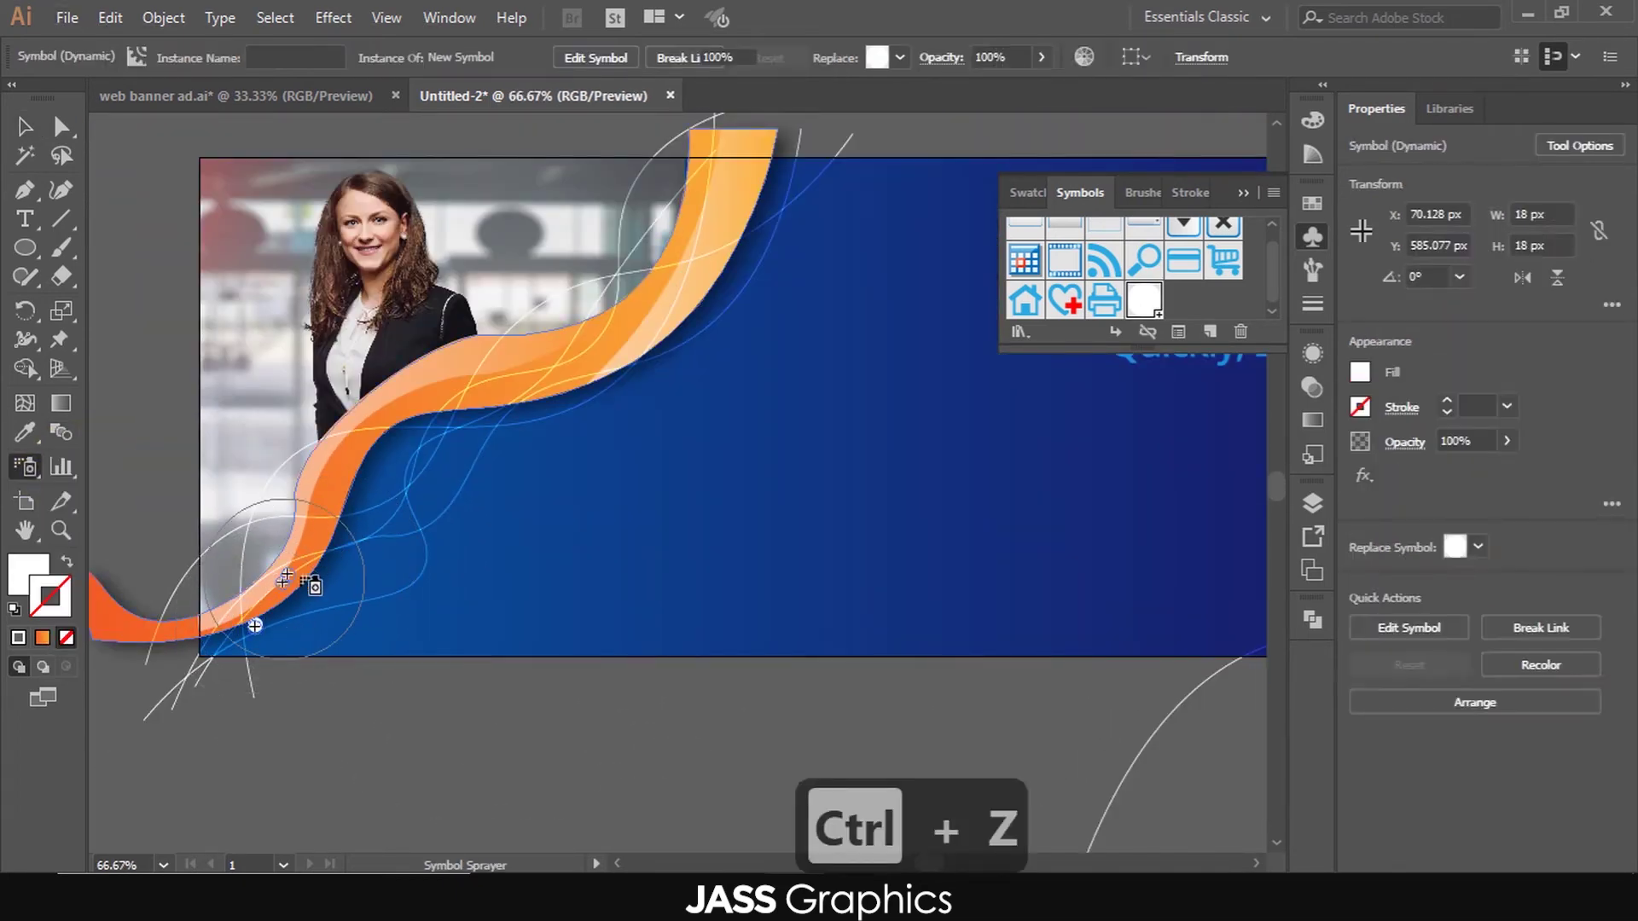
{"action": "key", "text": "ctrl+z"}
{"action": "key", "text": "ctrl+z"}
{"action": "key", "text": "ctrl+z"}
{"action": "key", "text": "ctrl+z"}
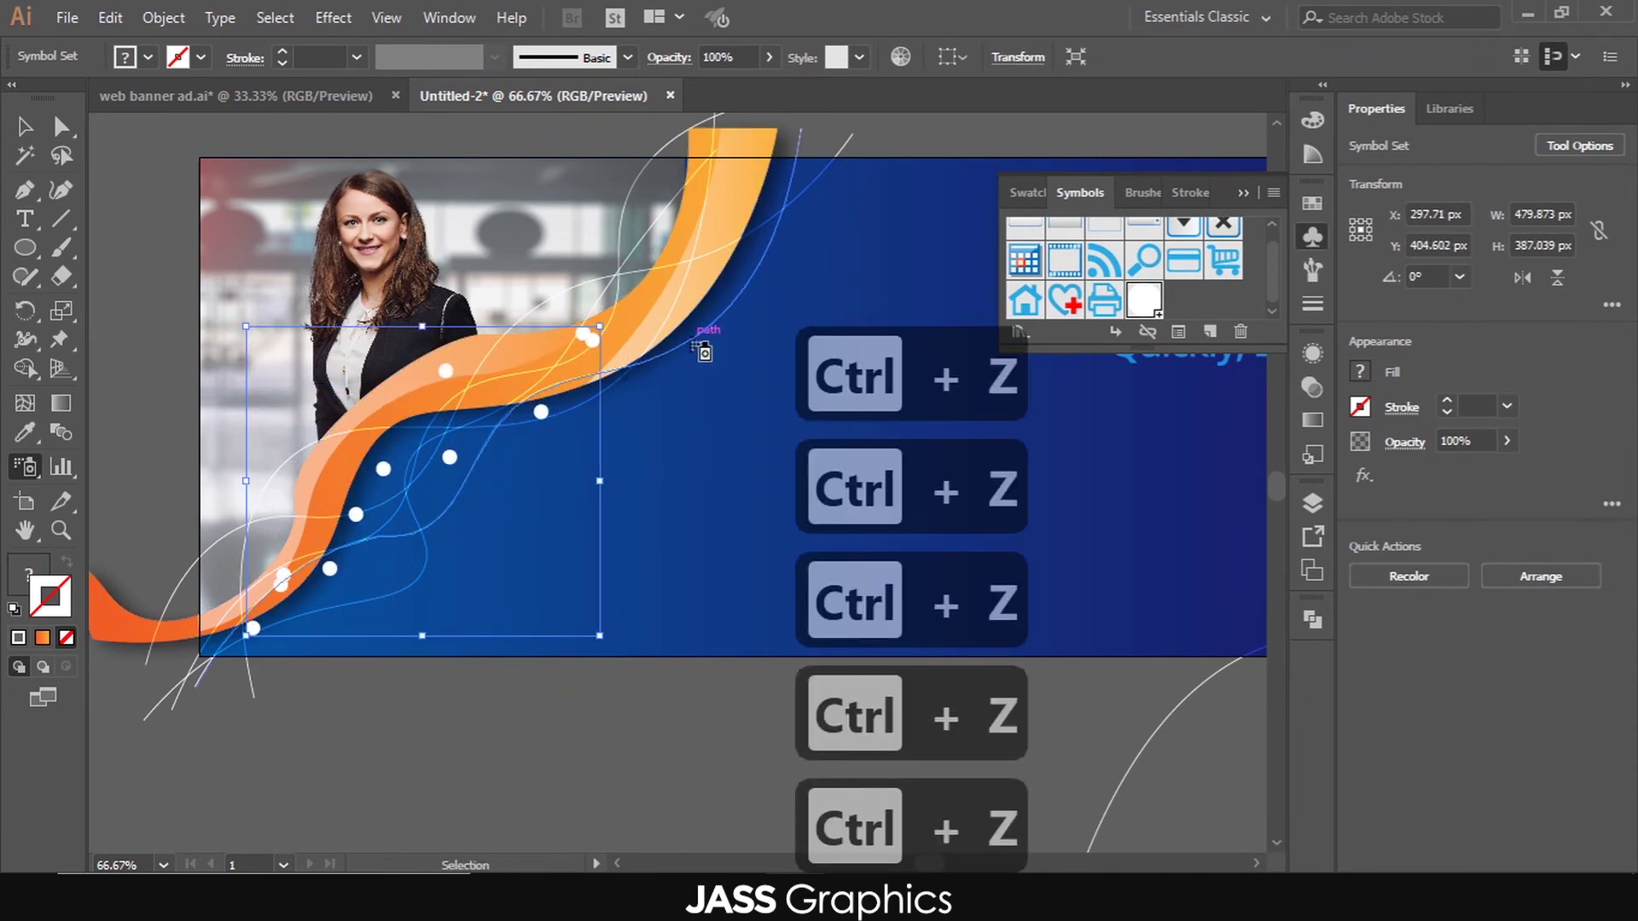
- Extend the sprayed dots up to the ribbon's upper end and back below its middle curve, undoing the last stray dot
{"action": "left_click_drag", "start_coordinate": [693, 343], "coordinate": [758, 240]}
{"action": "left_click", "coordinate": [778, 193]}
{"action": "left_click", "coordinate": [693, 367]}
{"action": "left_click_drag", "start_coordinate": [558, 441], "coordinate": [482, 478]}
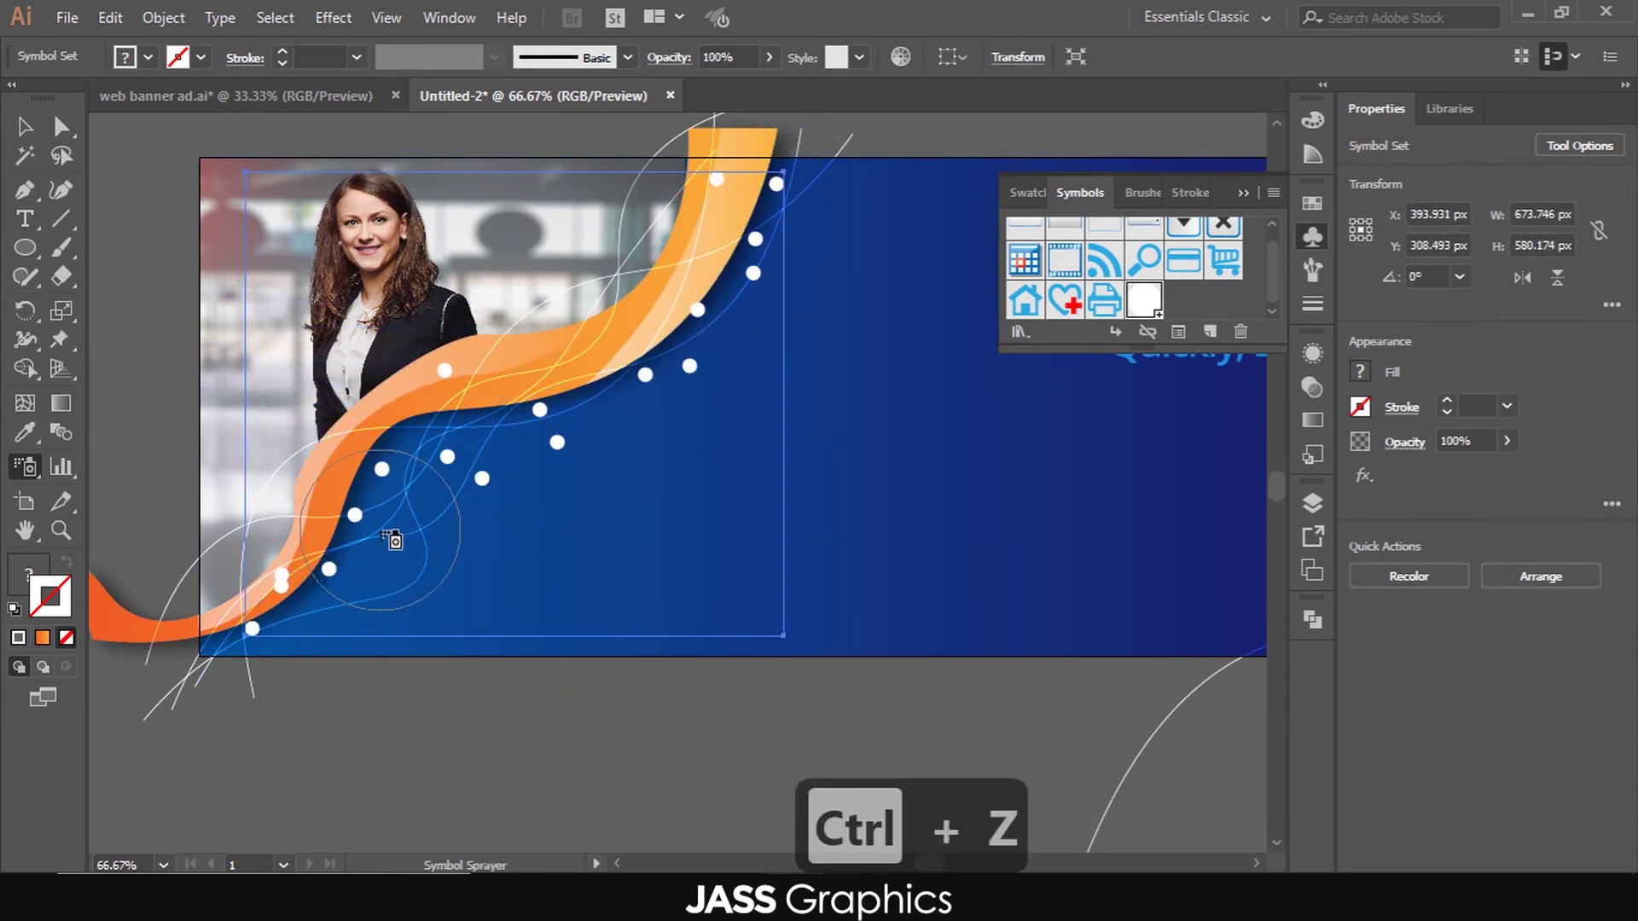
{"action": "key", "text": "ctrl+z"}
- Spray more single dots over the wavy lines around the ribbon's lower half and undo the surplus one
{"action": "left_click", "coordinate": [413, 486]}
{"action": "left_click", "coordinate": [360, 562]}
{"action": "left_click", "coordinate": [299, 621]}
{"action": "left_click", "coordinate": [218, 610]}
{"action": "left_click", "coordinate": [402, 525]}
{"action": "left_click", "coordinate": [407, 408]}
{"action": "key", "text": "ctrl+z"}
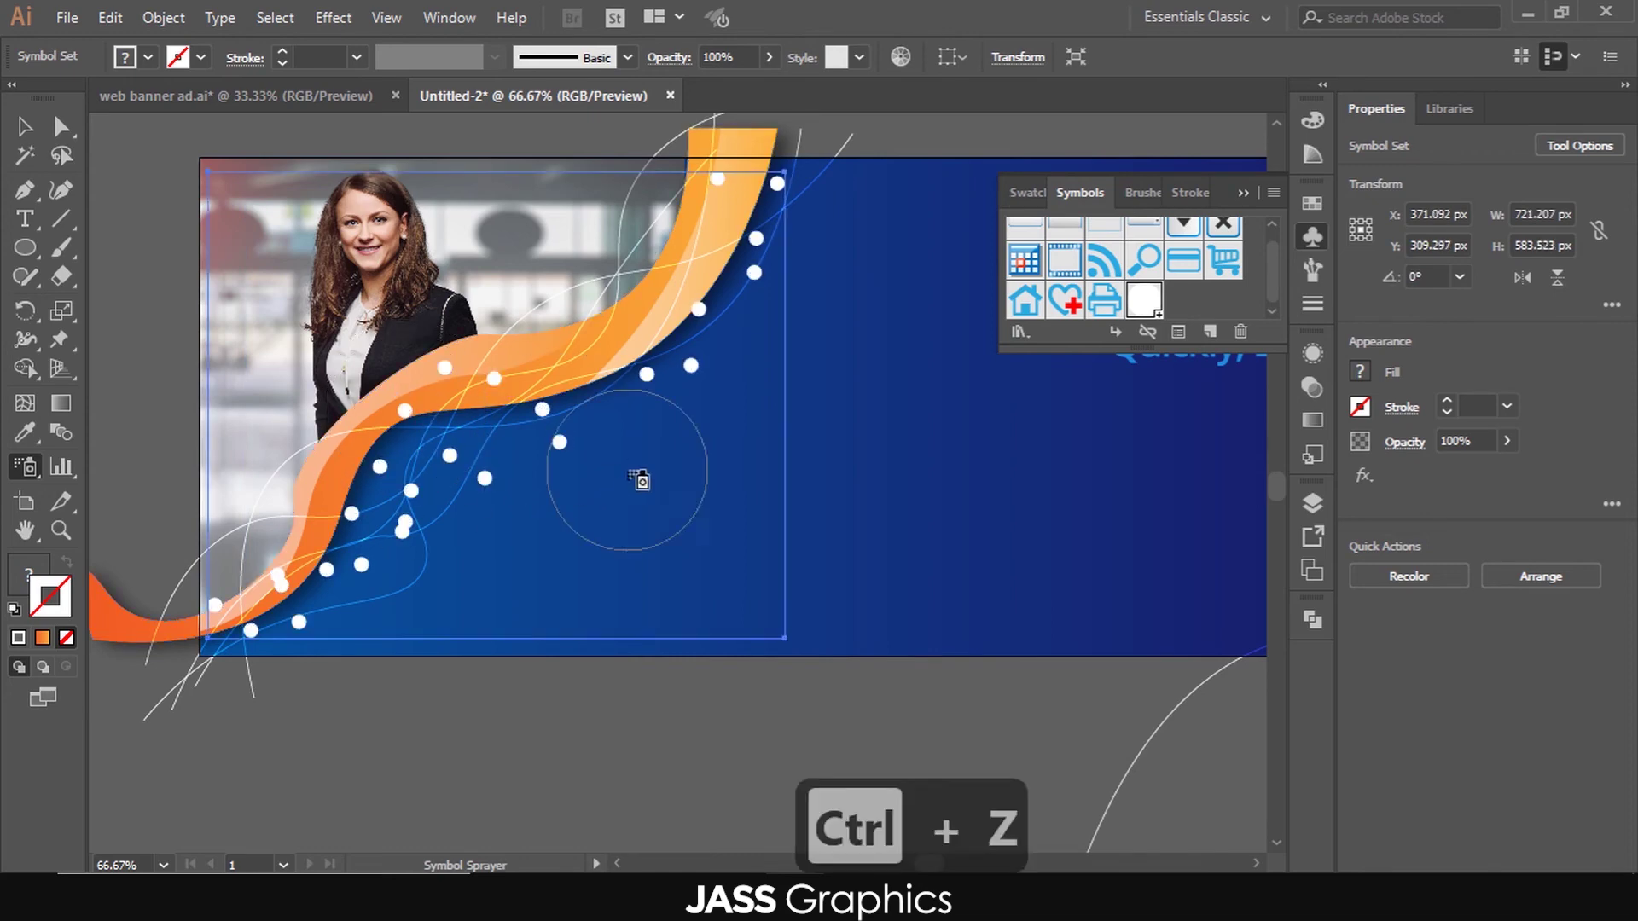
- Add a few more dots on and just below the upper curve of the ribbon
{"action": "left_click_drag", "start_coordinate": [619, 412], "coordinate": [629, 343]}
{"action": "left_click_drag", "start_coordinate": [728, 313], "coordinate": [715, 247]}
{"action": "left_click", "coordinate": [701, 239]}
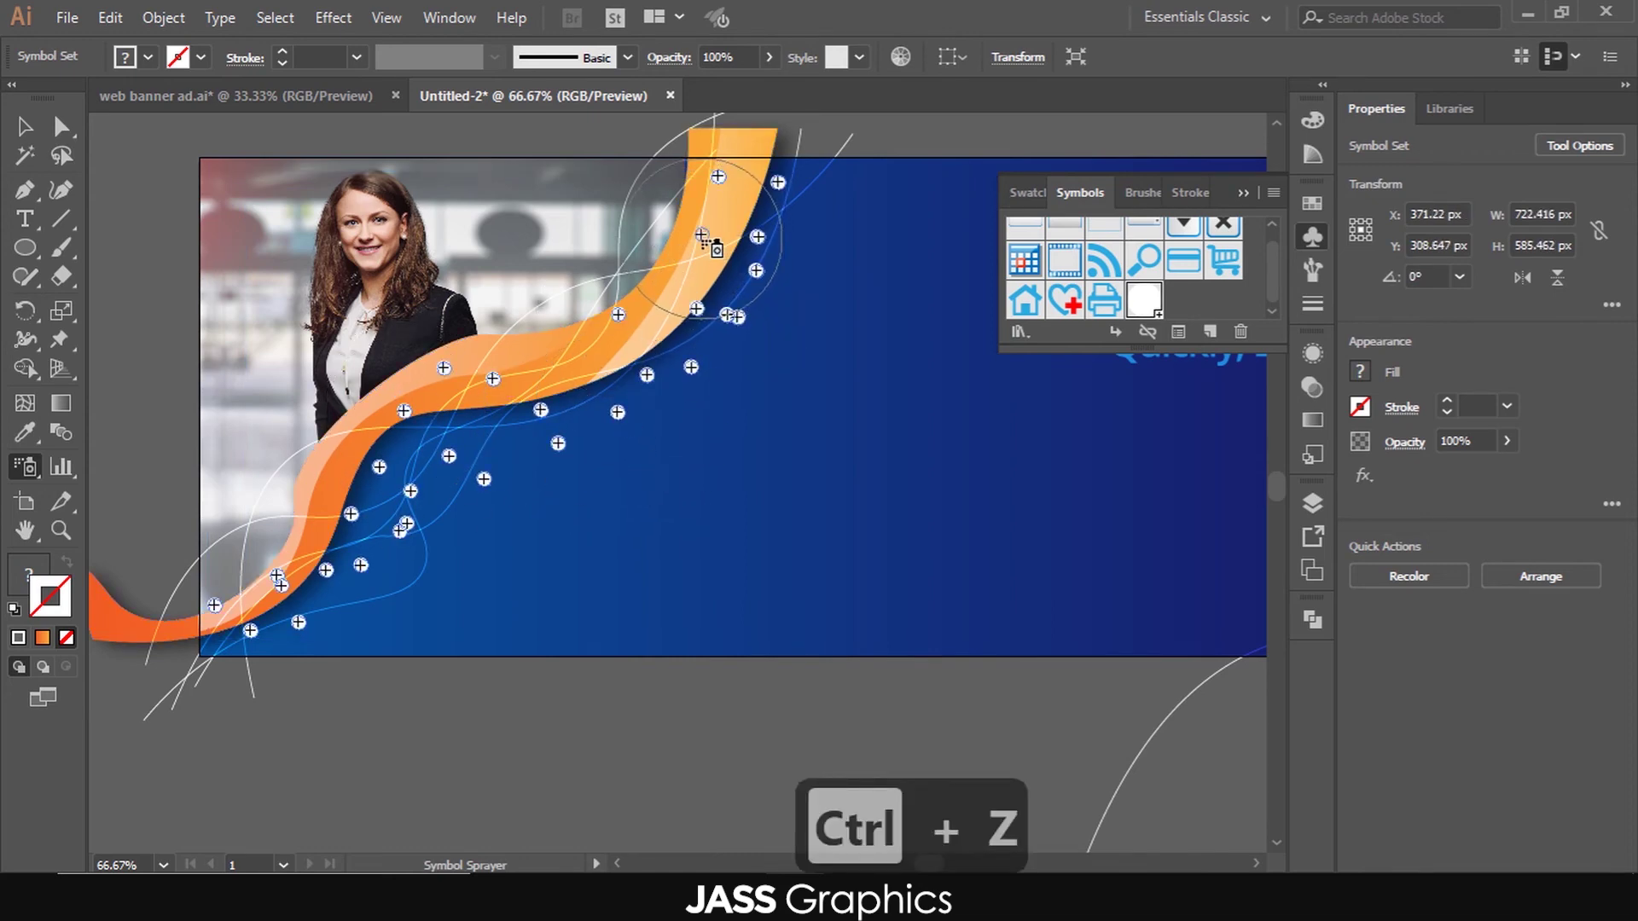
{"action": "left_click_drag", "start_coordinate": [789, 331], "coordinate": [789, 336]}
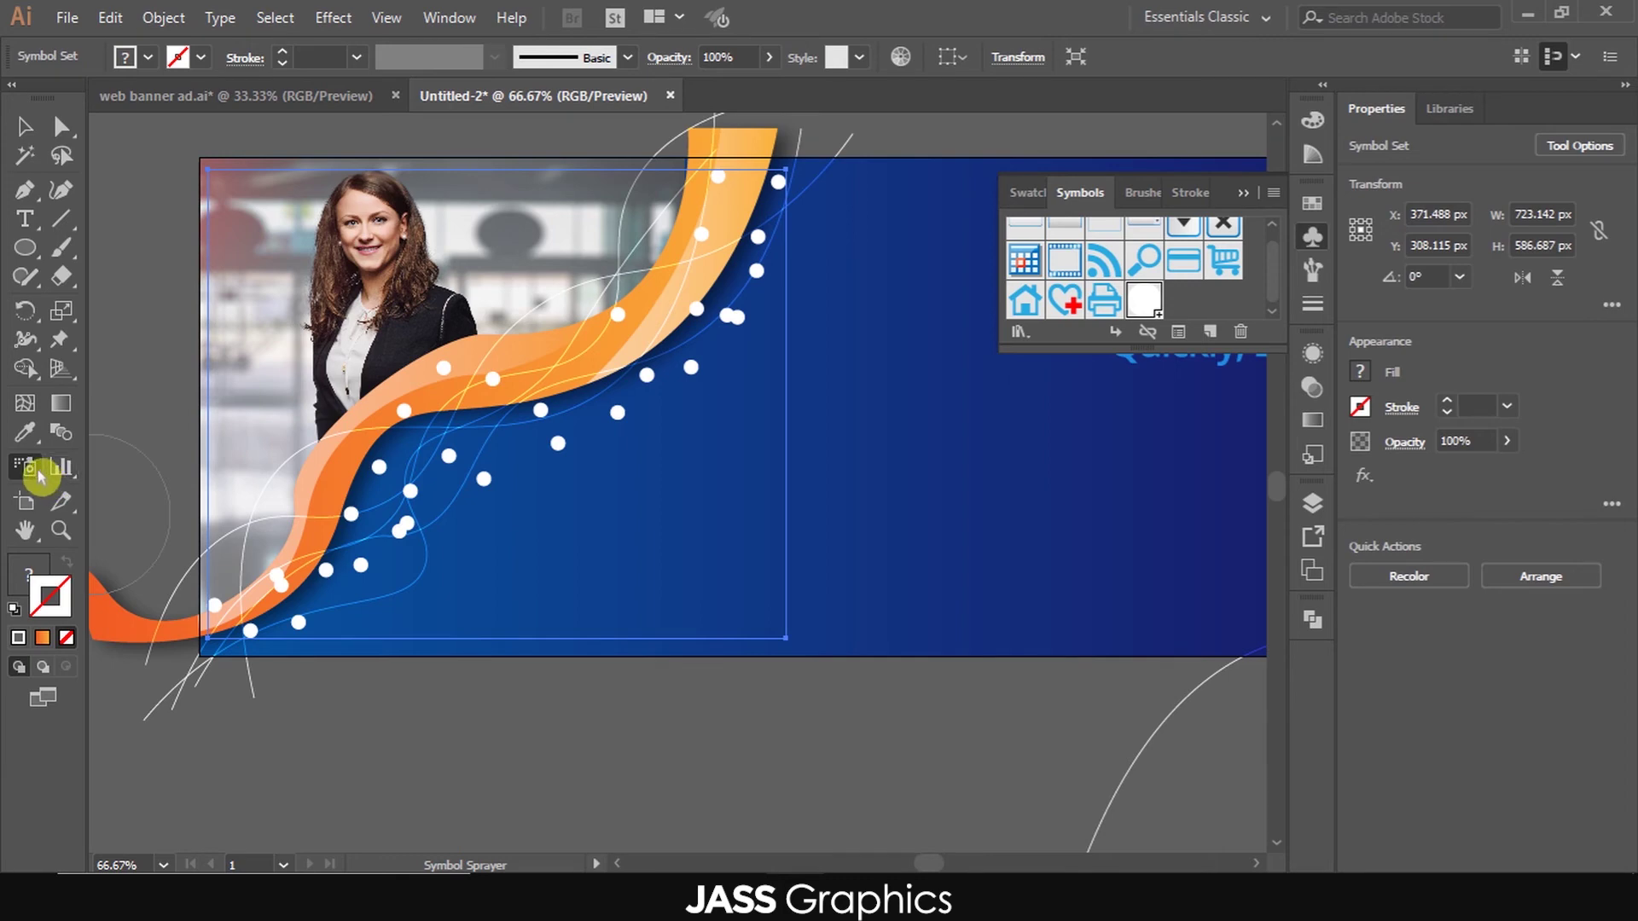
- Vary the sizes of the sprayed dots along the whole ribbon with the Symbol Sizer, shrinking many and undoing the oversized enlargement
{"action": "mouse_move", "coordinate": [40, 475]}
{"action": "left_mouse_down"}
{"action": "mouse_move", "coordinate": [117, 465]}
{"action": "mouse_move", "coordinate": [137, 557]}
{"action": "left_mouse_up"}
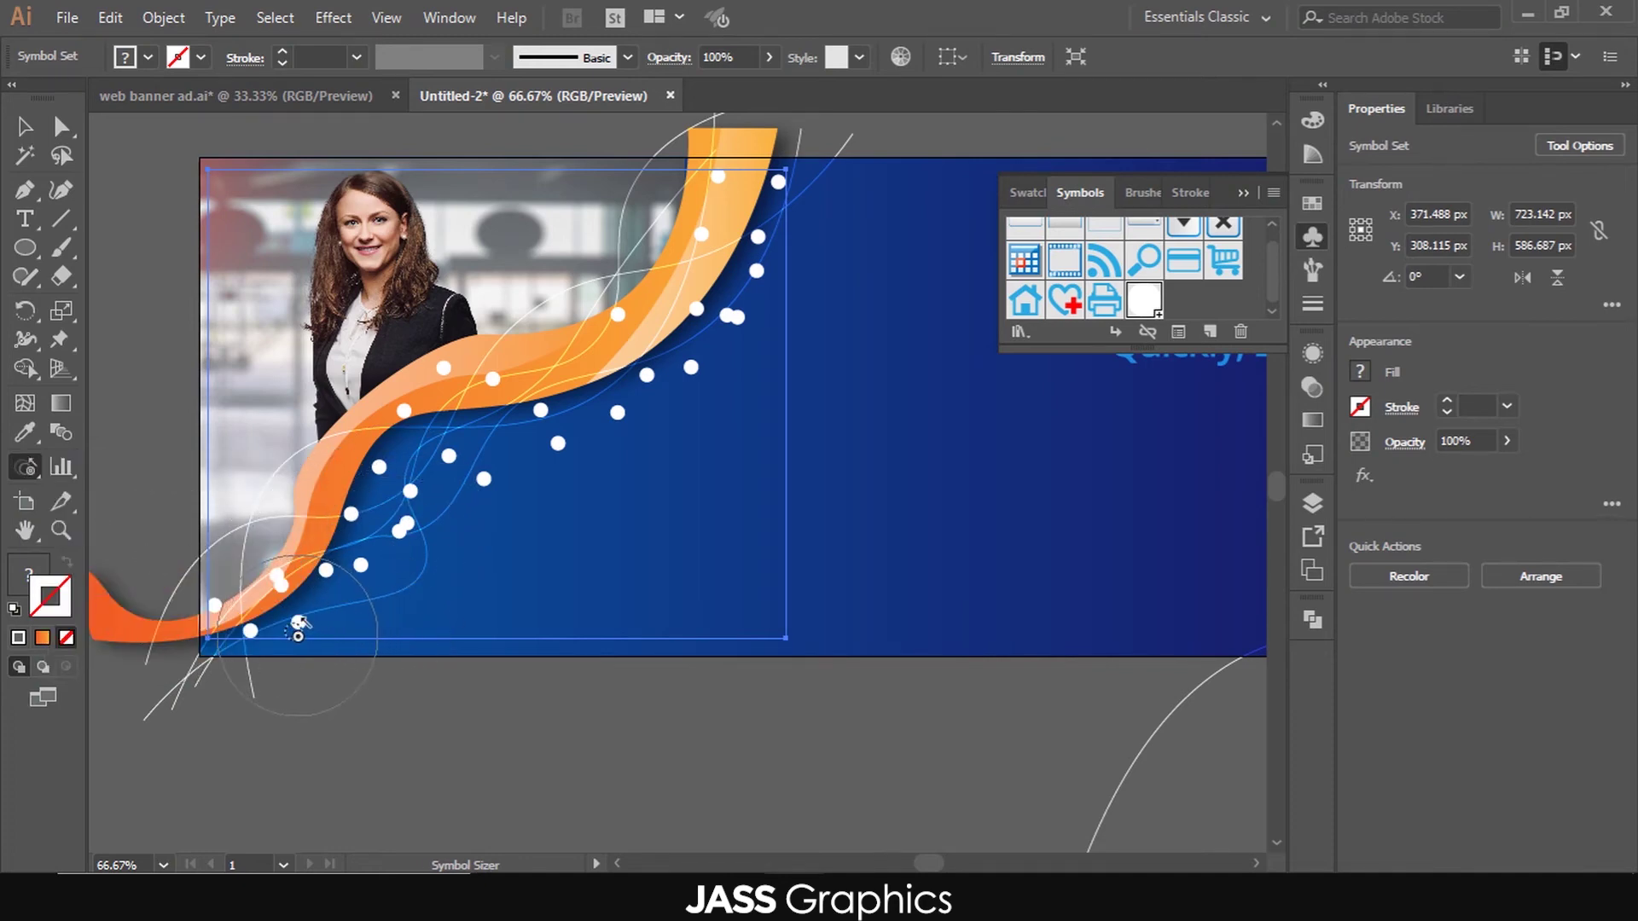
{"action": "left_click_drag", "start_coordinate": [295, 641], "coordinate": [313, 638]}
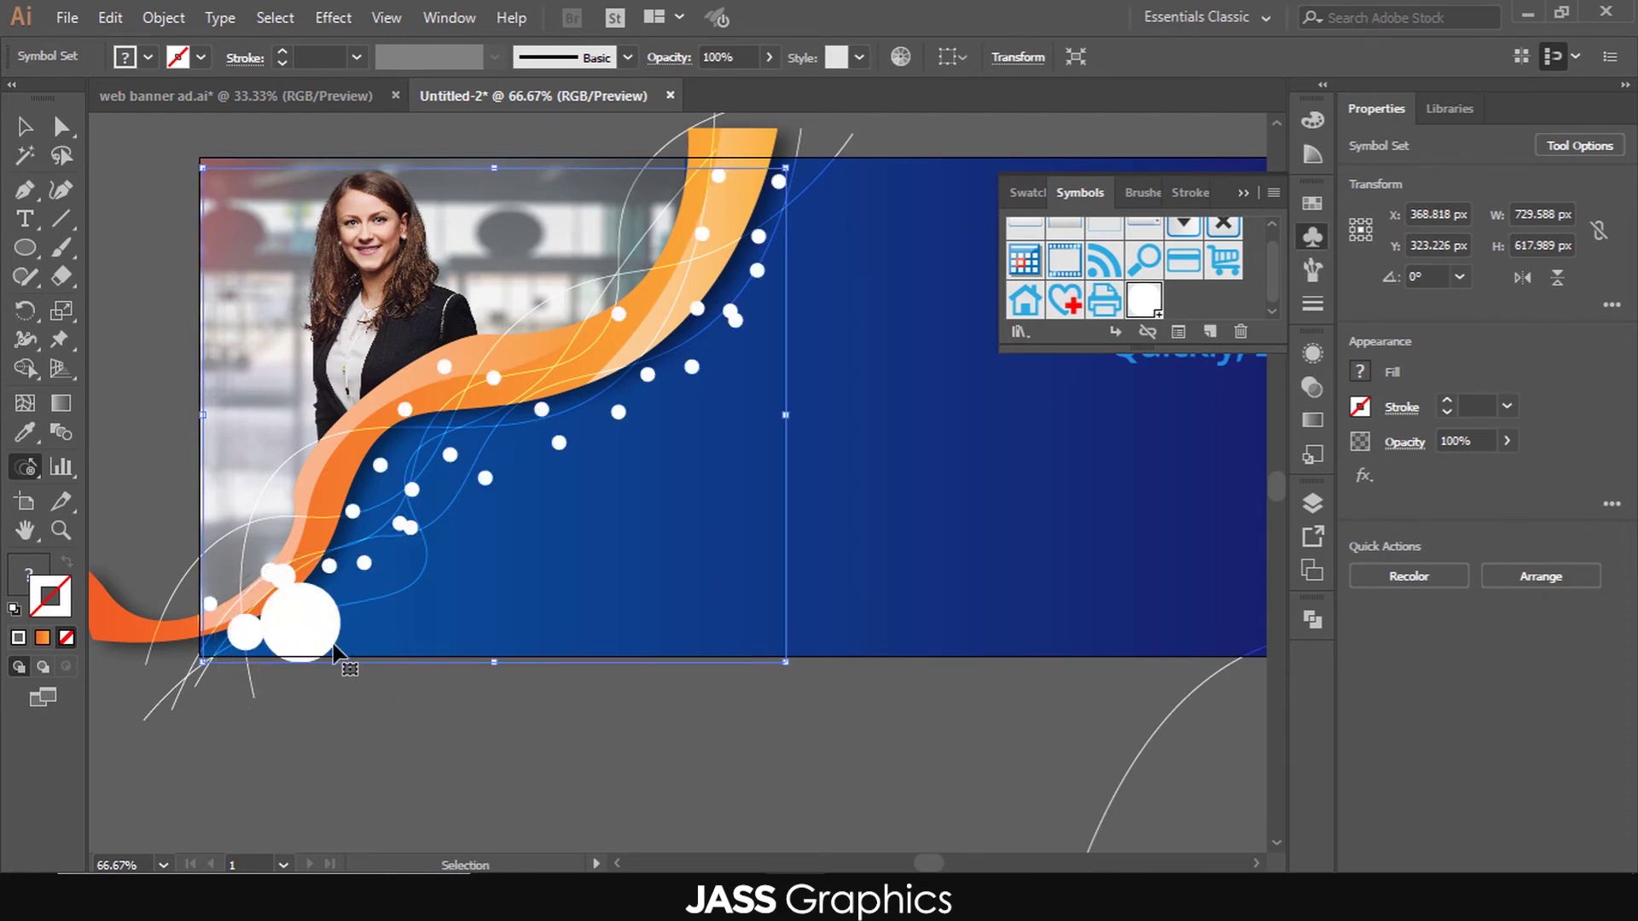
{"action": "key", "text": "ctrl+z"}
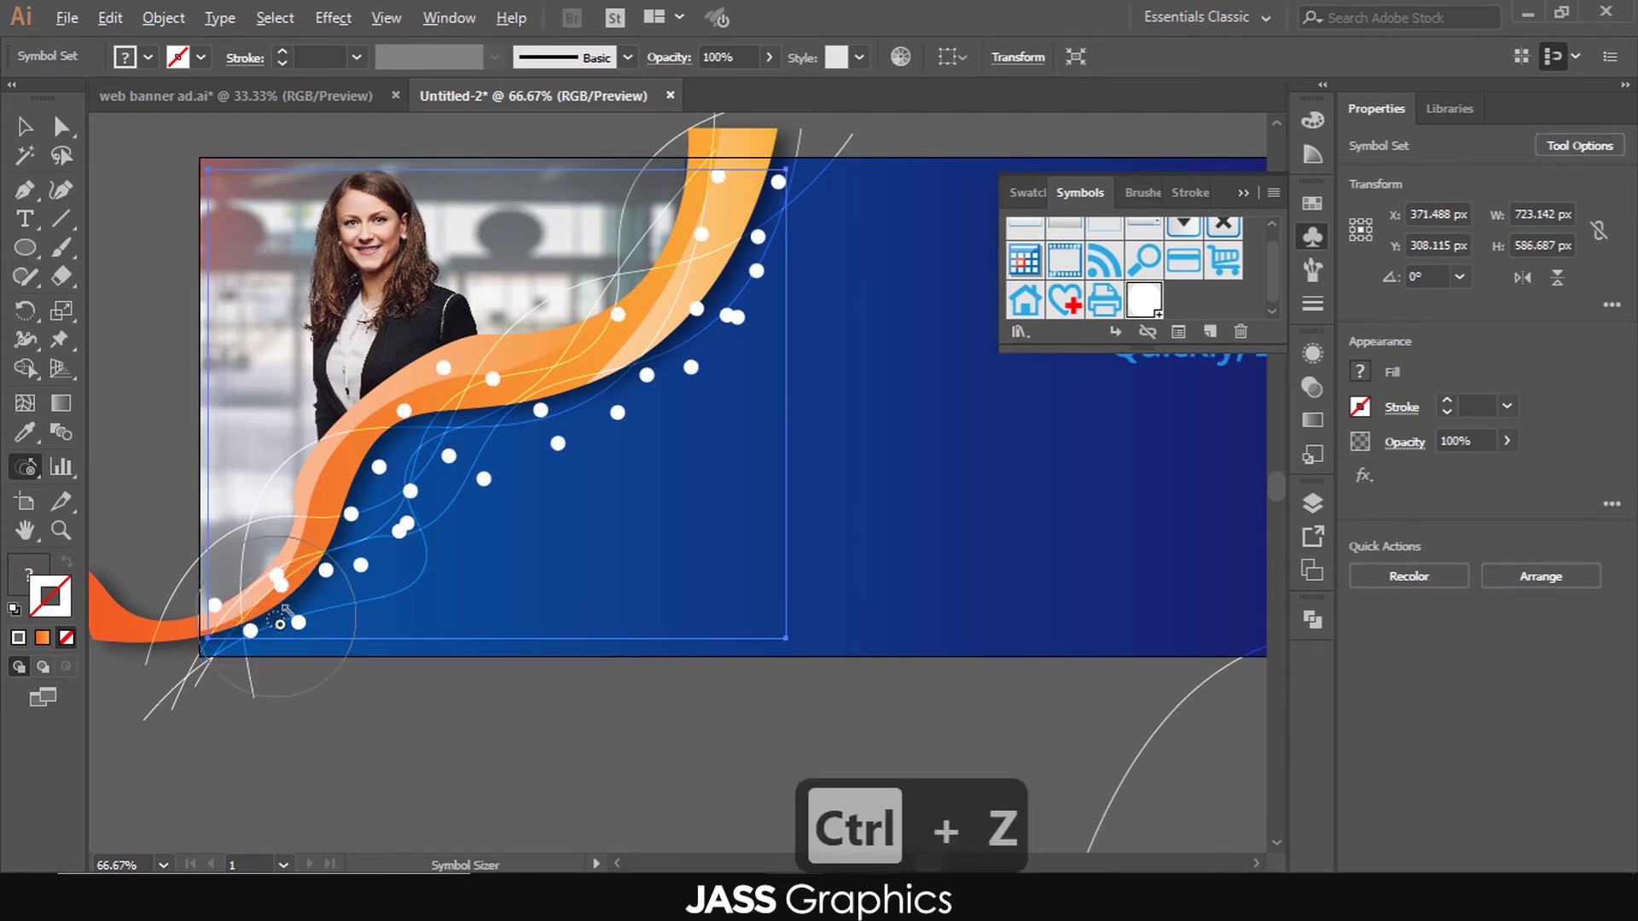
{"action": "left_click_drag", "start_coordinate": [297, 635], "coordinate": [373, 627]}
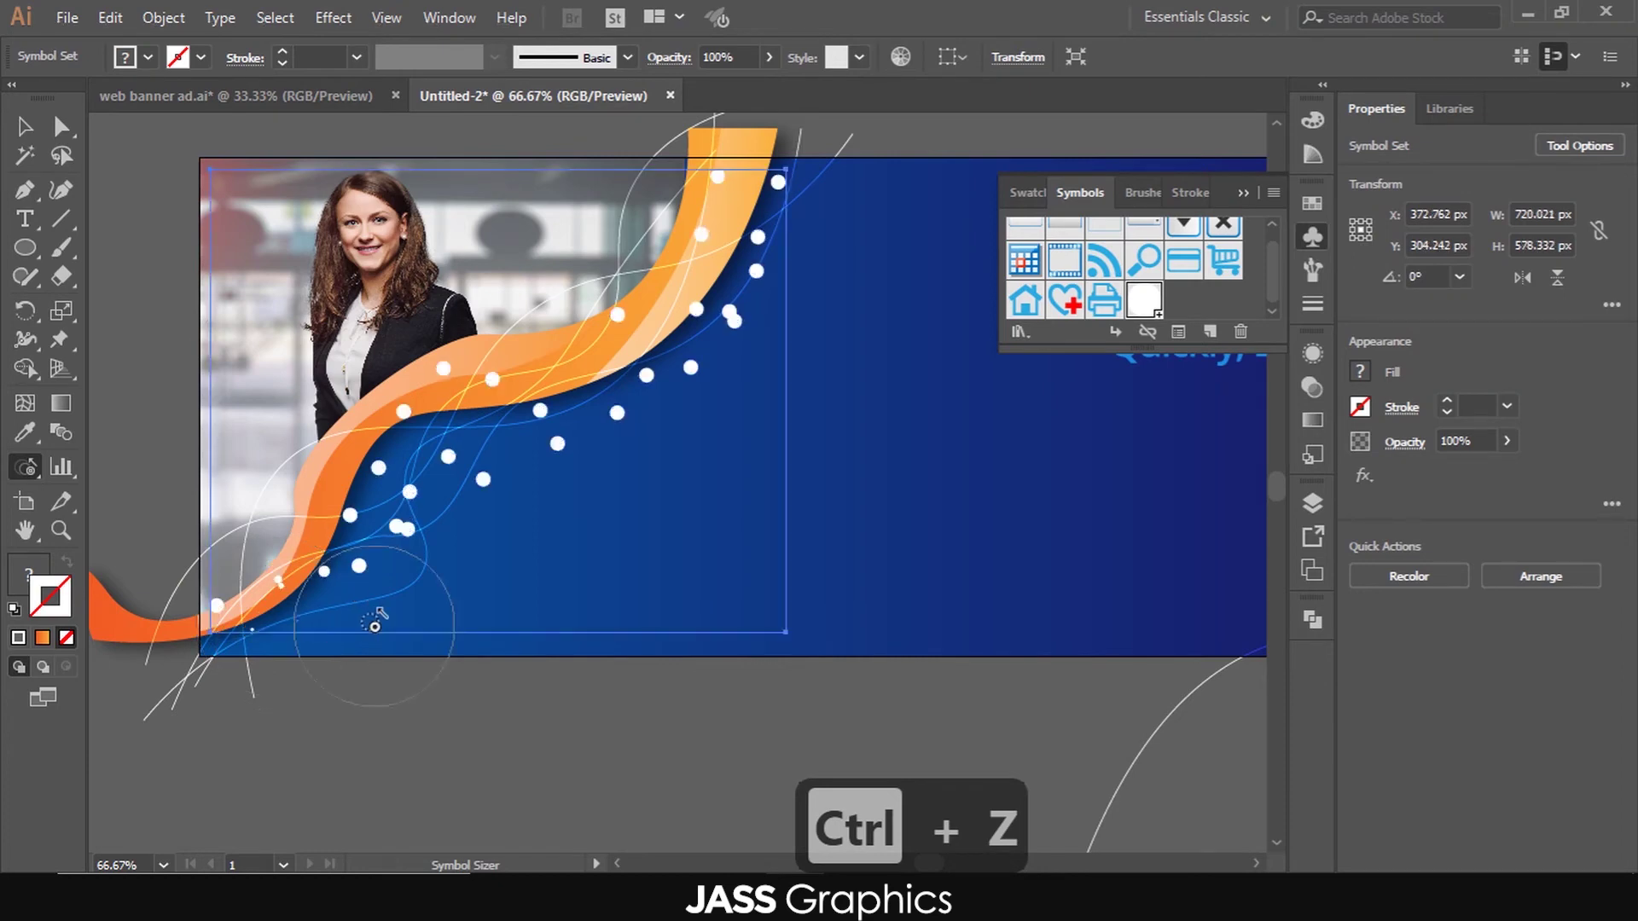
{"action": "left_click", "coordinate": [435, 494], "text": "alt"}
{"action": "left_click", "coordinate": [643, 392], "text": "alt"}
{"action": "left_click", "coordinate": [753, 259], "text": "alt"}
{"action": "left_click", "coordinate": [770, 206], "text": "alt"}
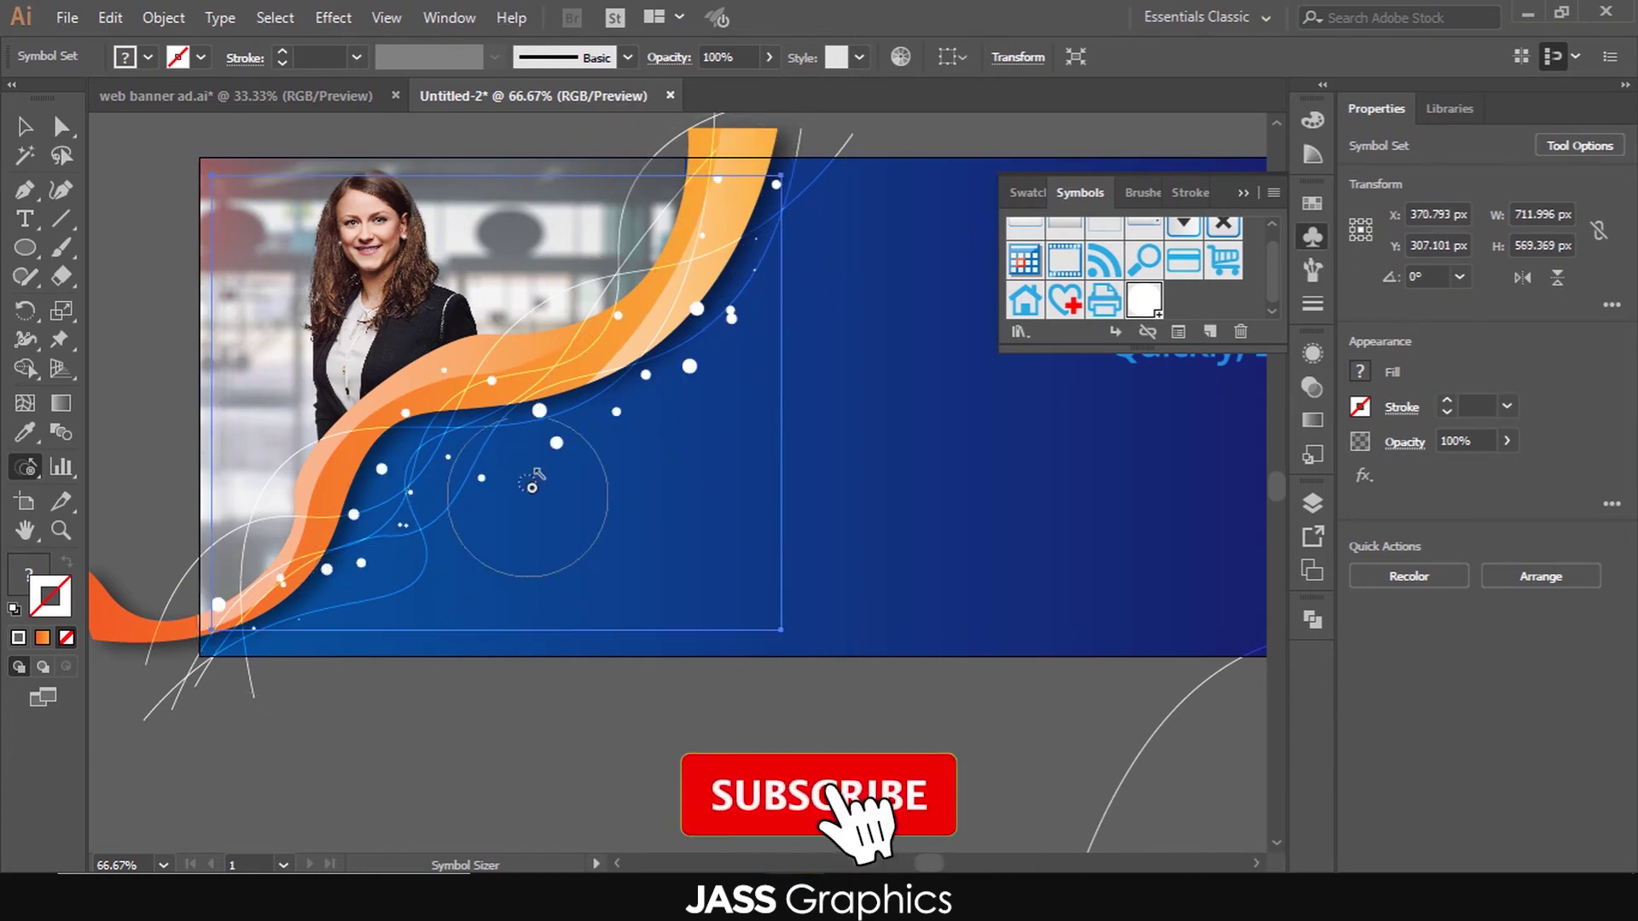
{"action": "left_click", "coordinate": [532, 486], "text": "alt"}
{"action": "left_click", "coordinate": [331, 567], "text": "alt"}
{"action": "left_click", "coordinate": [692, 374], "text": "alt"}
- Reduce the Symbol Sizer's brush size and shrink individual dots near the ribbon's upper curve and lower end
{"action": "key", "text": "["}
{"action": "key", "text": "["}
{"action": "key", "text": "["}
{"action": "key", "text": "["}
{"action": "key", "text": "["}
{"action": "scroll", "coordinate": [731, 343], "scroll_direction": "up", "scroll_amount": 3}
{"action": "left_click", "coordinate": [625, 257], "text": "alt"}
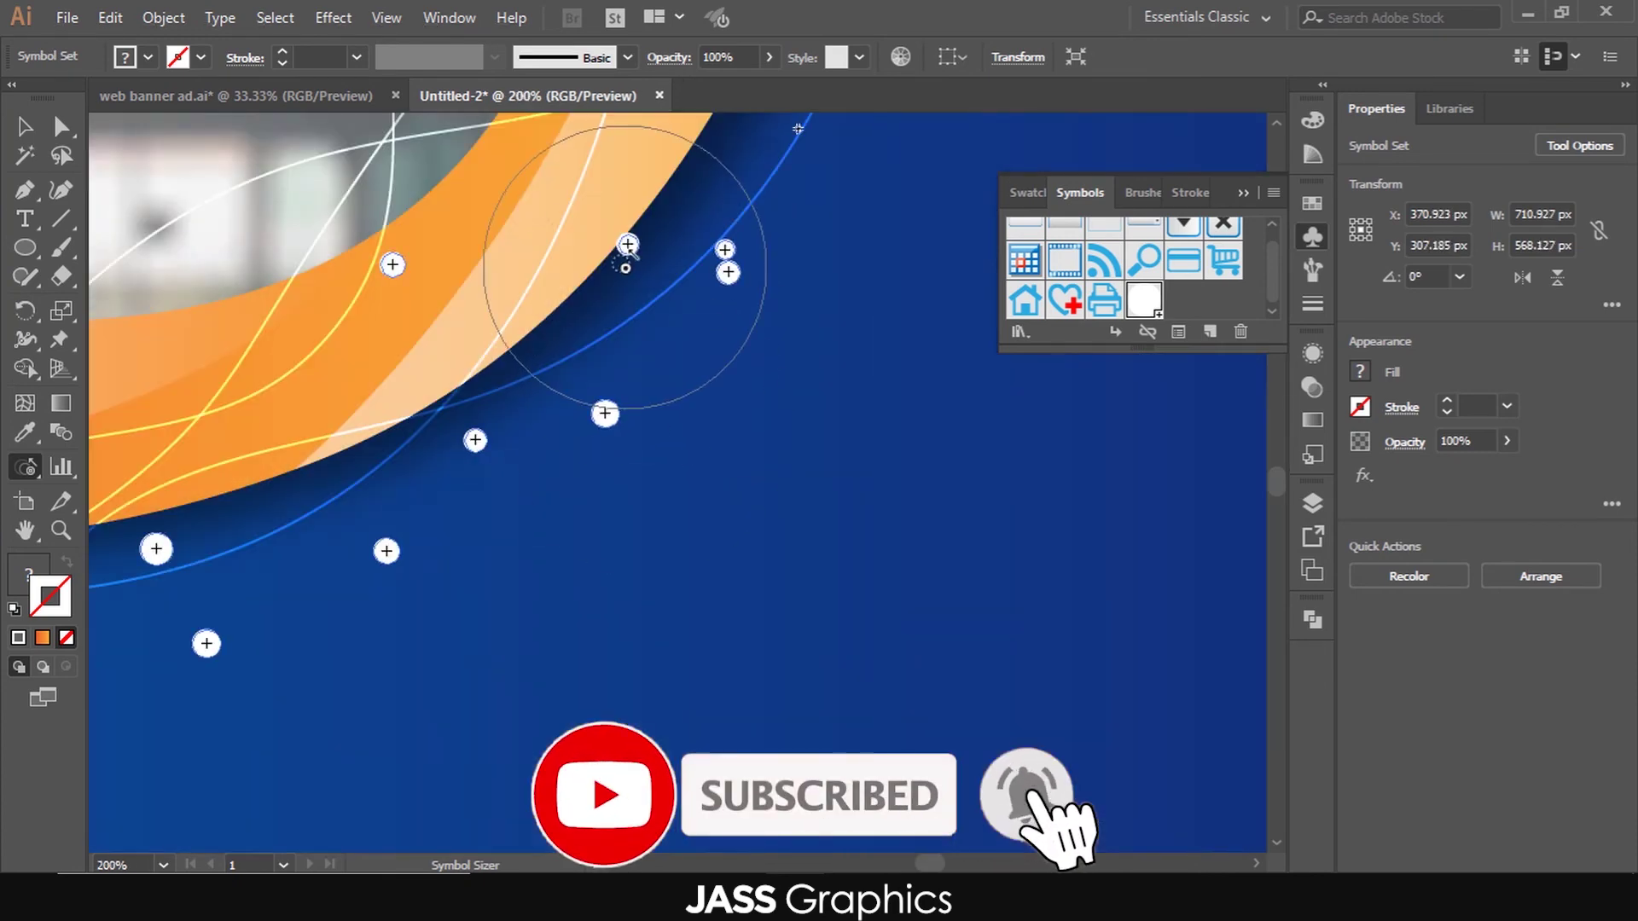
{"action": "scroll", "coordinate": [661, 452], "scroll_direction": "down", "scroll_amount": 2}
{"action": "scroll", "coordinate": [681, 333], "scroll_direction": "down", "scroll_amount": 2}
{"action": "scroll", "coordinate": [320, 608], "scroll_direction": "up", "scroll_amount": 4}
{"action": "left_click", "coordinate": [247, 431], "text": "alt"}
{"action": "scroll", "coordinate": [247, 432], "scroll_direction": "down", "scroll_amount": 5}
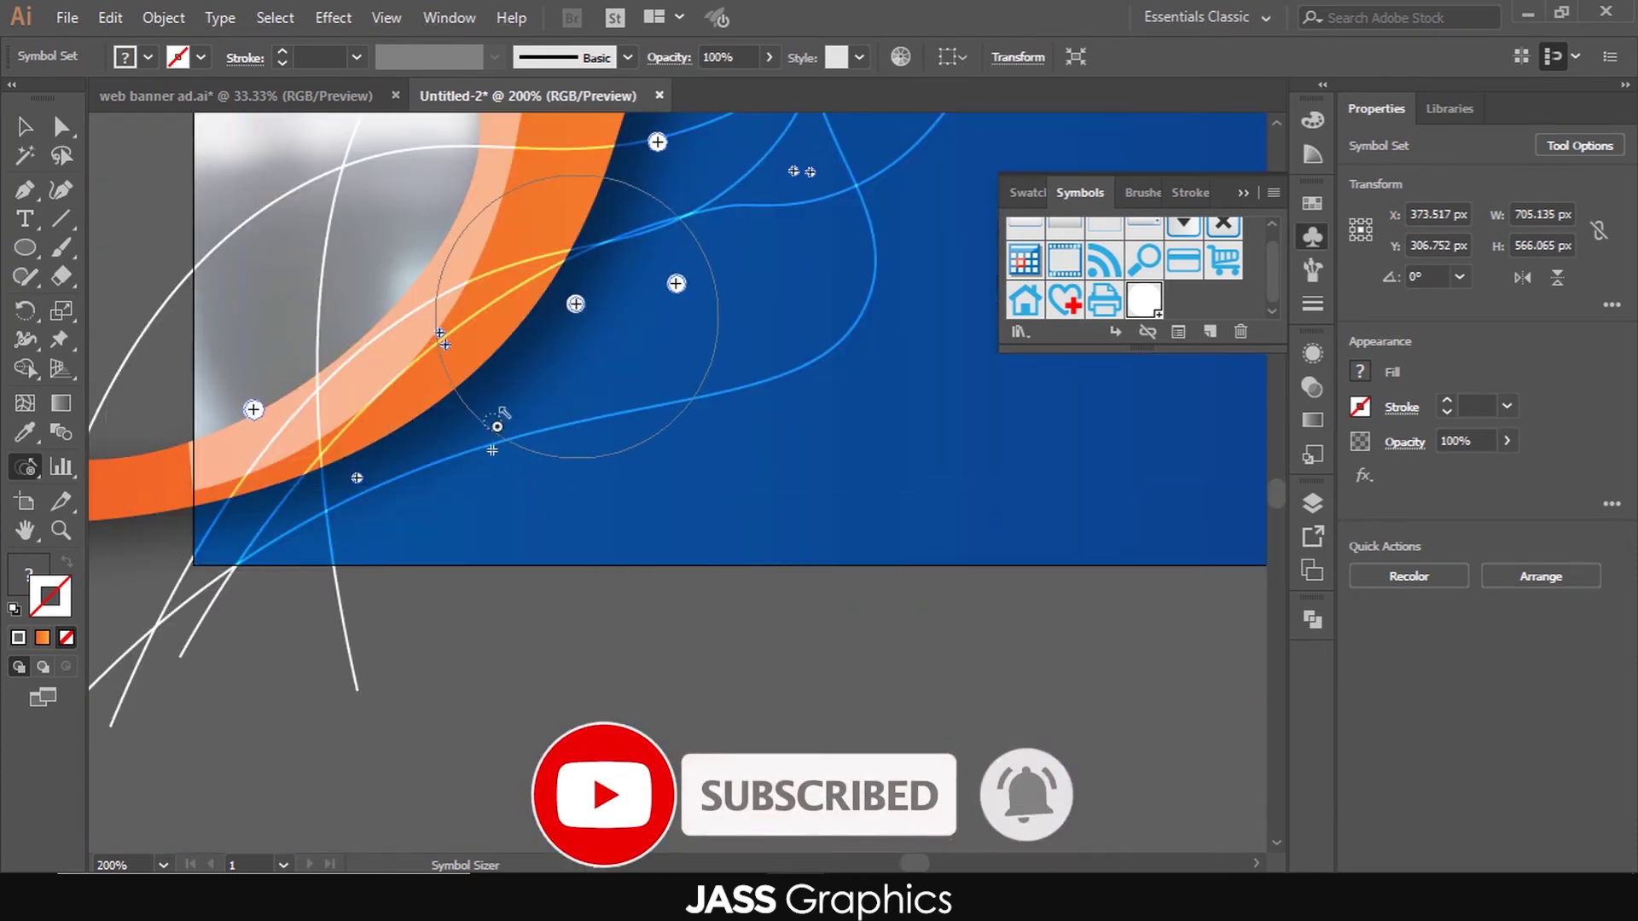
- Select all the white wavy lines around the ribbon and lower-right corner and set their opacity to 57%
{"action": "left_click", "coordinate": [24, 126]}
{"action": "scroll", "coordinate": [356, 593], "scroll_direction": "up", "scroll_amount": 4}
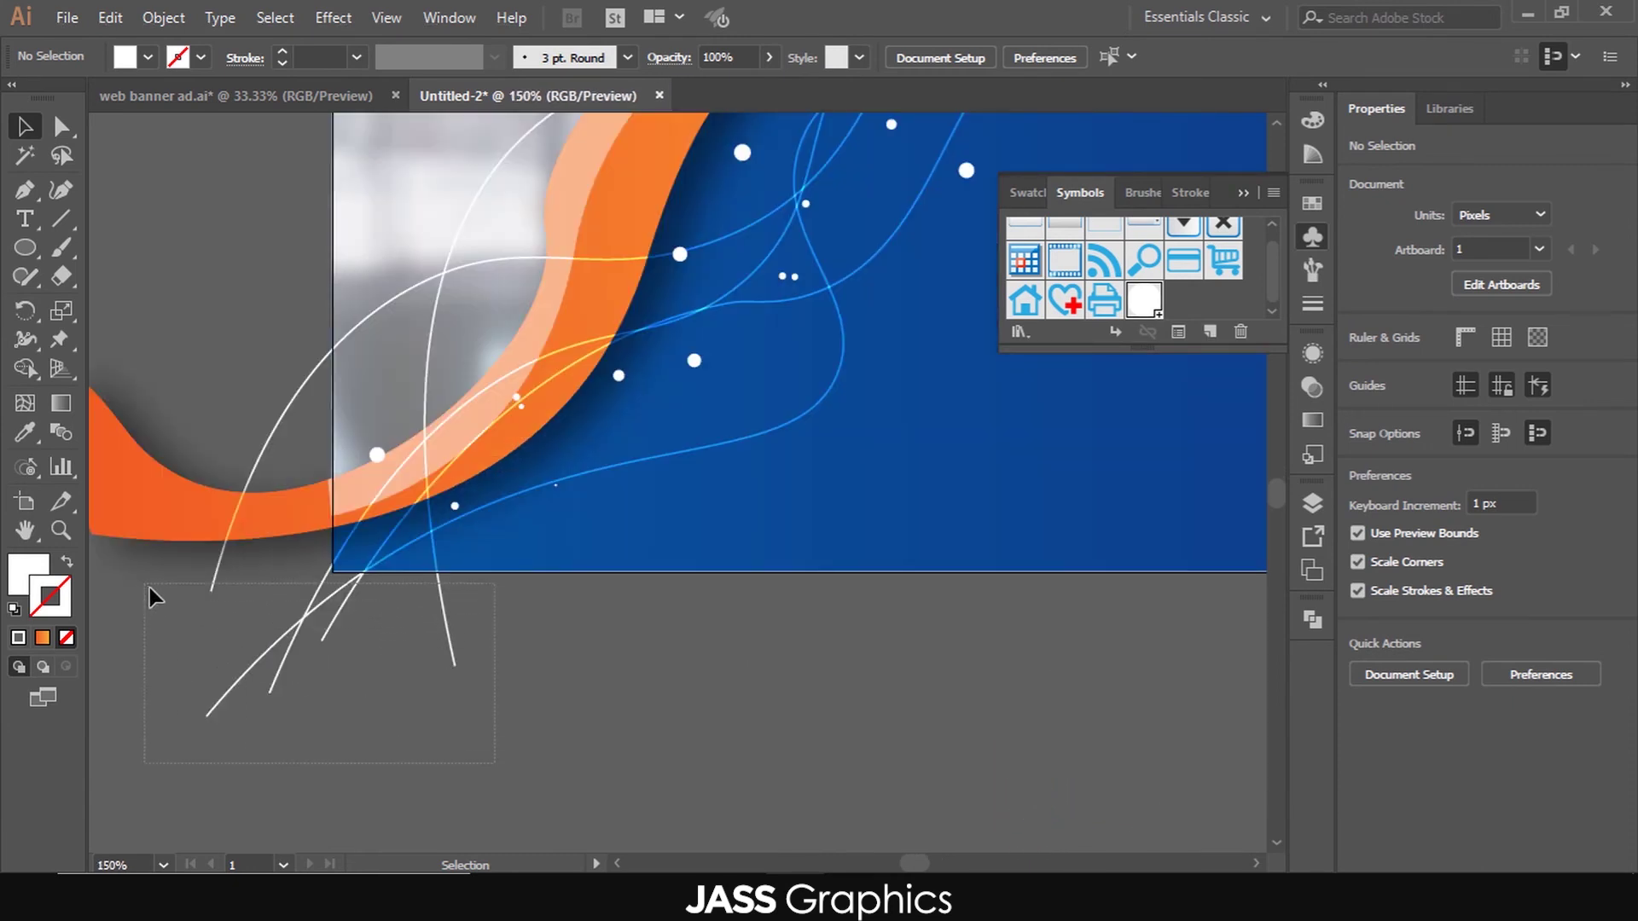
{"action": "left_click_drag", "start_coordinate": [150, 587], "coordinate": [150, 589]}
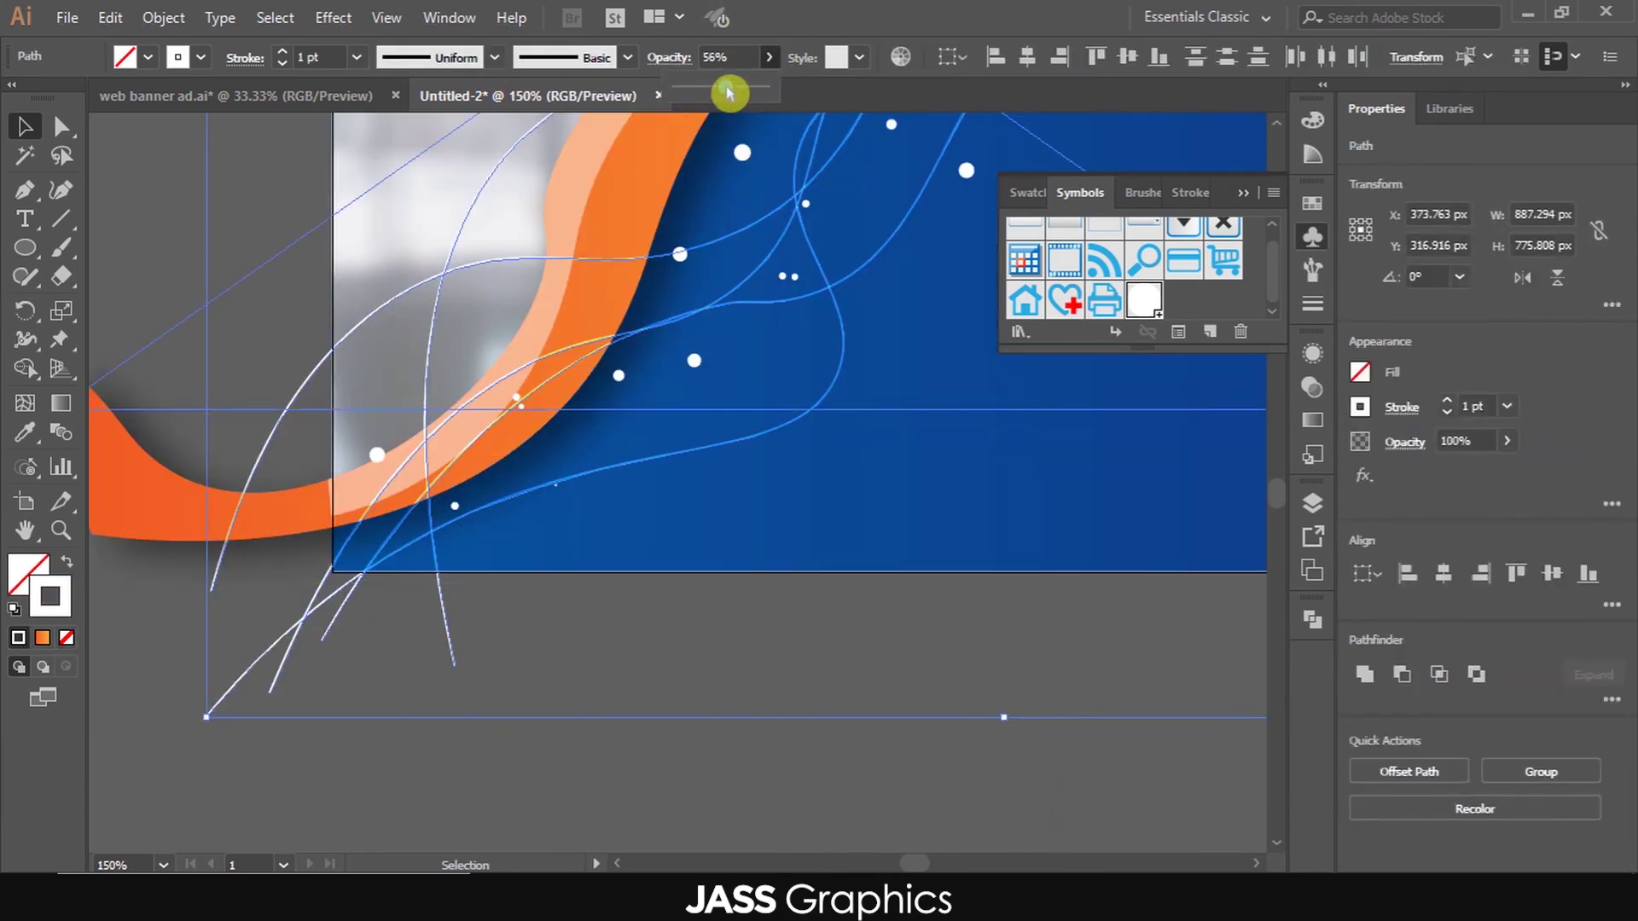
{"action": "left_click_drag", "start_coordinate": [730, 92], "coordinate": [732, 92]}
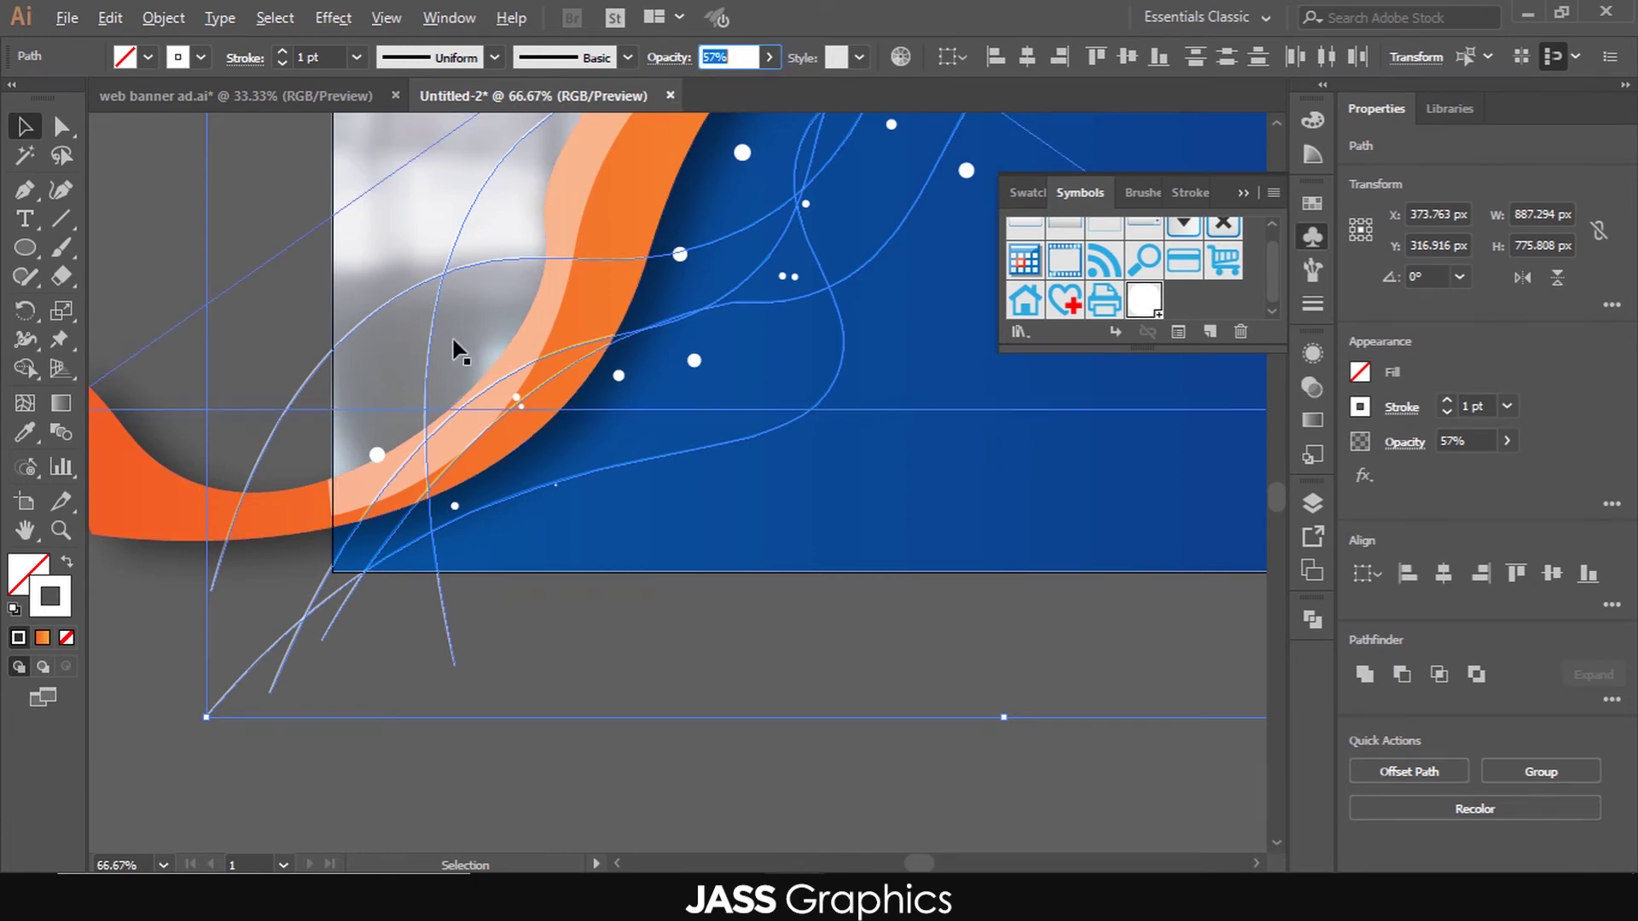
{"action": "left_click", "coordinate": [405, 701]}
{"action": "scroll", "coordinate": [421, 749], "scroll_direction": "down", "scroll_amount": 2}
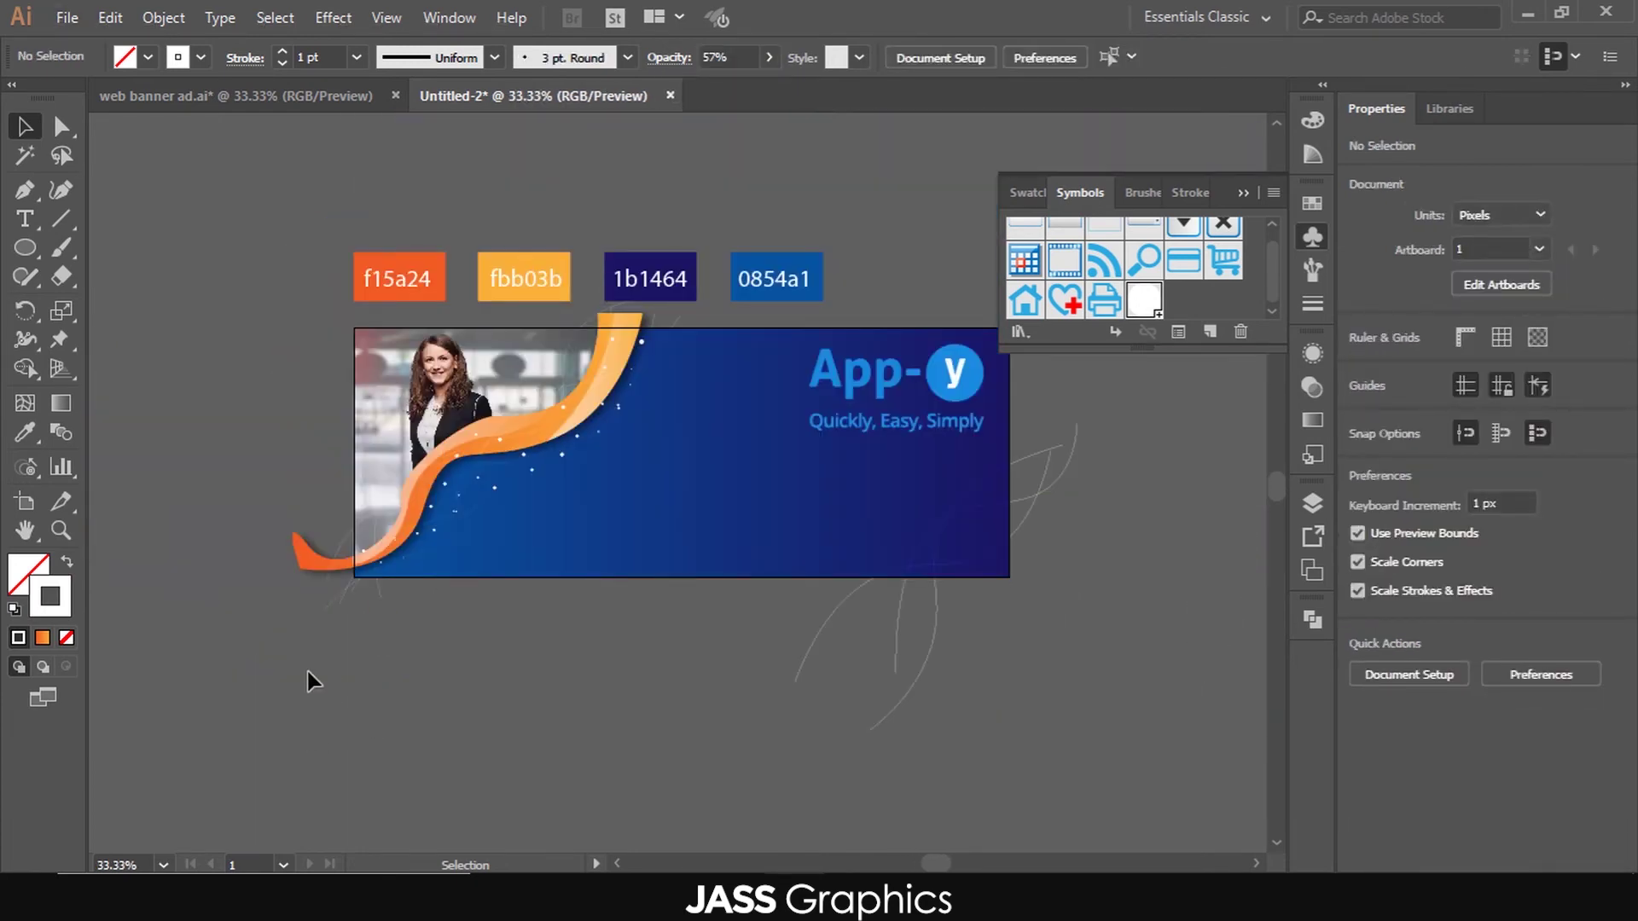
{"action": "left_click", "coordinate": [1249, 192]}
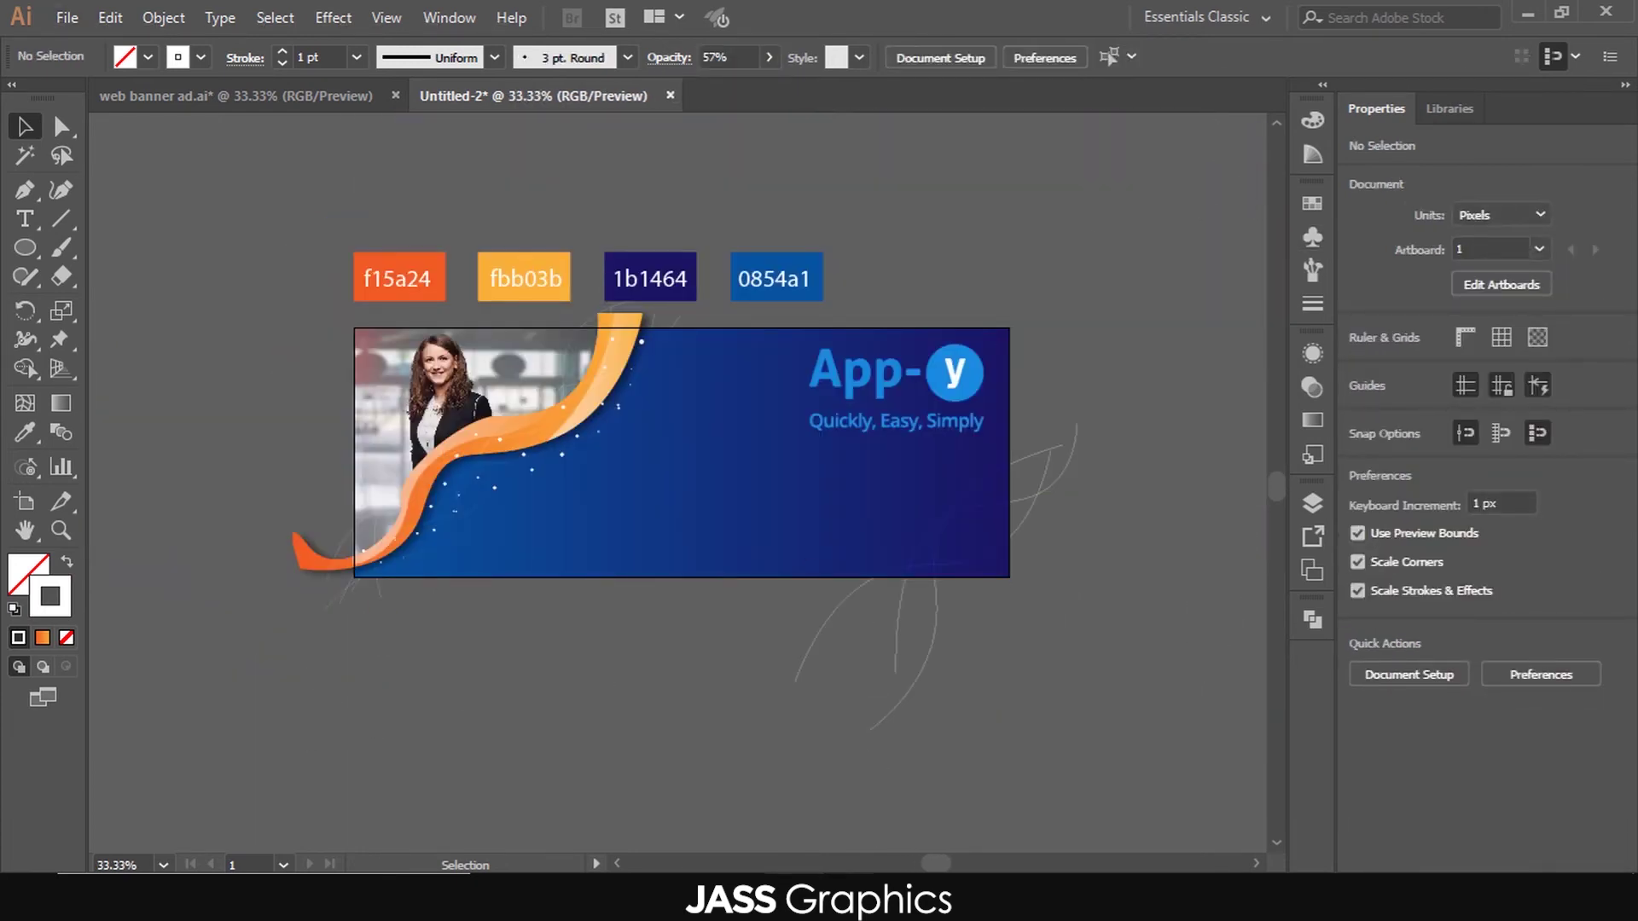
- Check the client brief ad design.PNG in Photos and draw a white, stroke-free, fully rounded 242 × 92 px rectangle below the artboard
{"action": "left_click", "coordinate": [841, 895]}
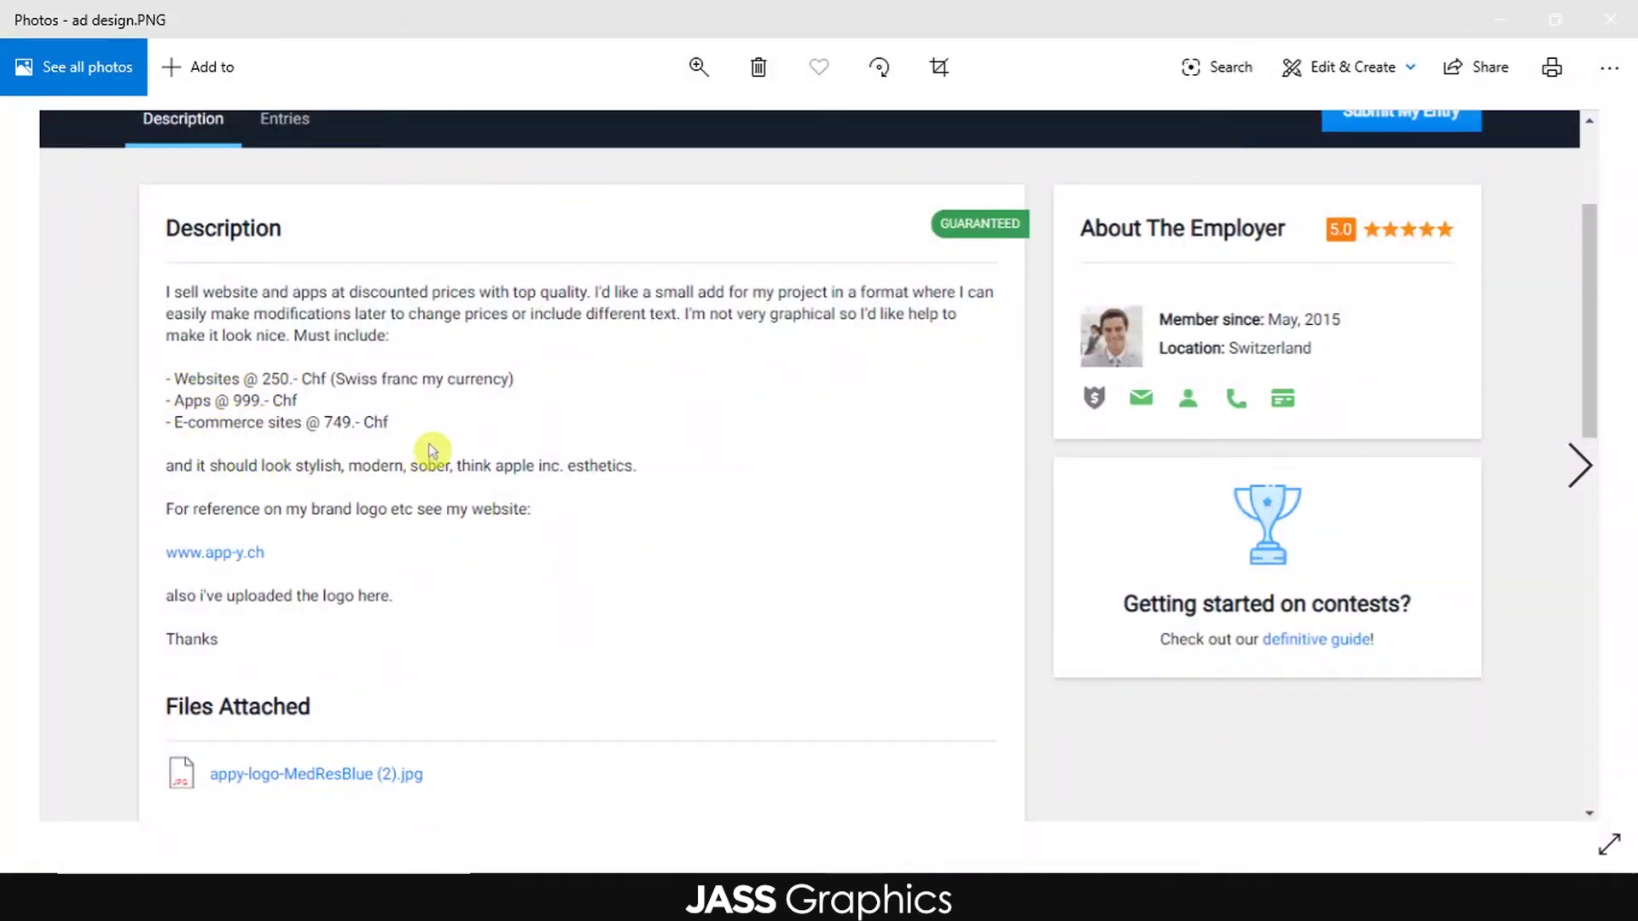
{"action": "left_click", "coordinate": [798, 896]}
{"action": "scroll", "coordinate": [872, 554], "scroll_direction": "up", "scroll_amount": 1}
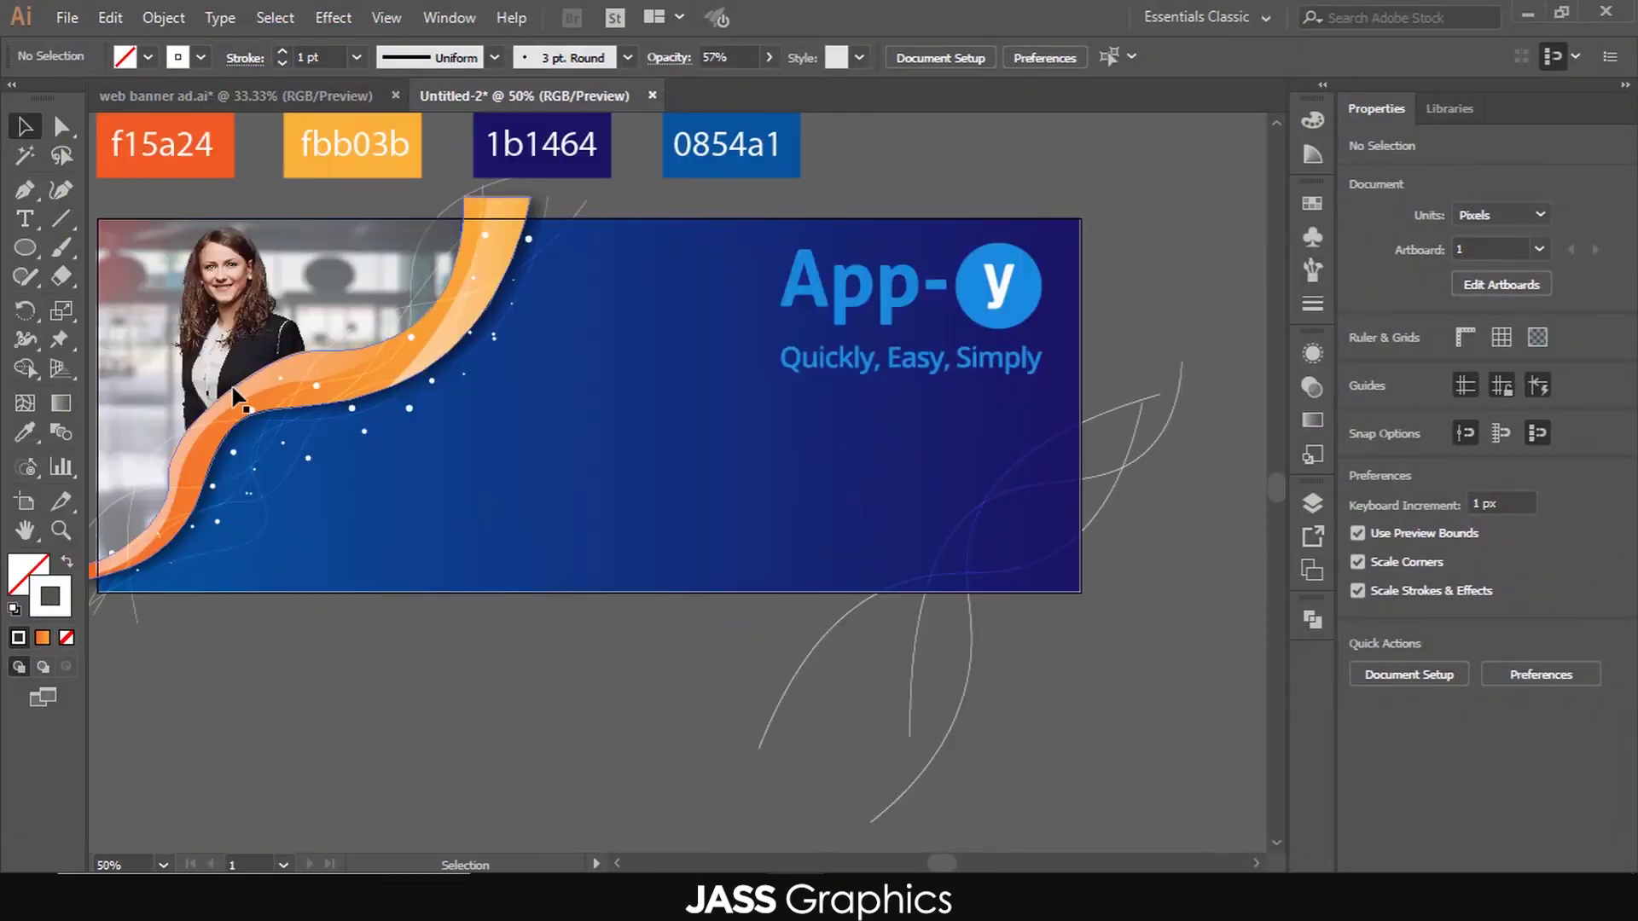
{"action": "left_click", "coordinate": [24, 248]}
{"action": "left_click_drag", "start_coordinate": [483, 684], "coordinate": [629, 741]}
{"action": "scroll", "coordinate": [431, 482], "scroll_direction": "down", "scroll_amount": 2}
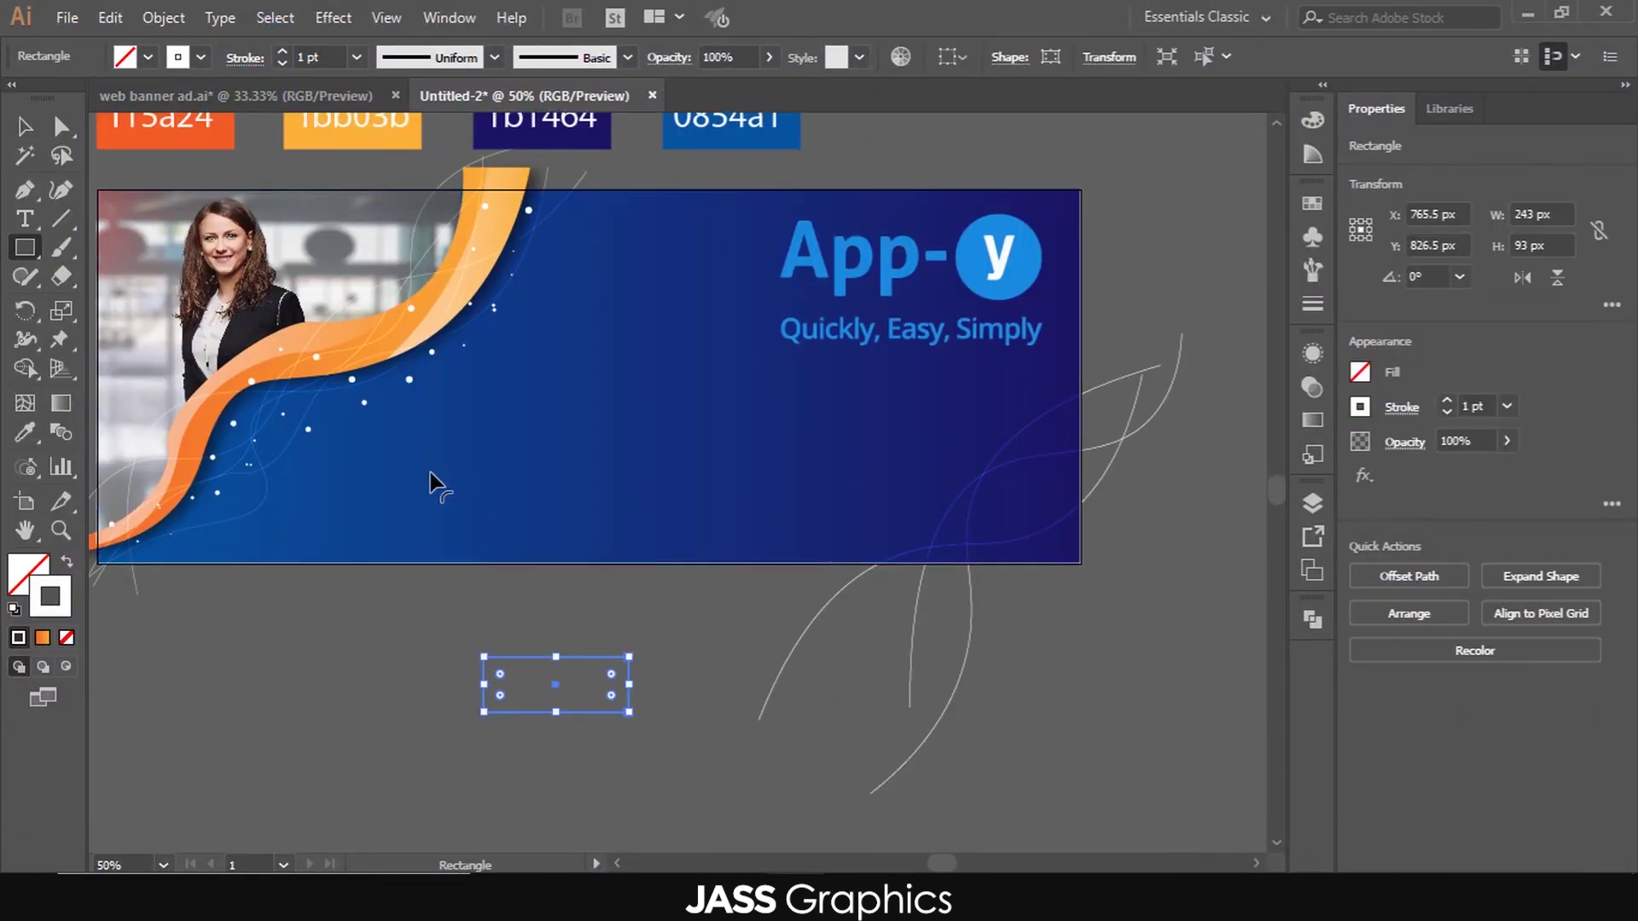
{"action": "scroll", "coordinate": [559, 601], "scroll_direction": "up", "scroll_amount": 3}
{"action": "key", "text": "v"}
{"action": "left_click_drag", "start_coordinate": [376, 628], "coordinate": [548, 757]}
{"action": "scroll", "coordinate": [621, 684], "scroll_direction": "down", "scroll_amount": 2}
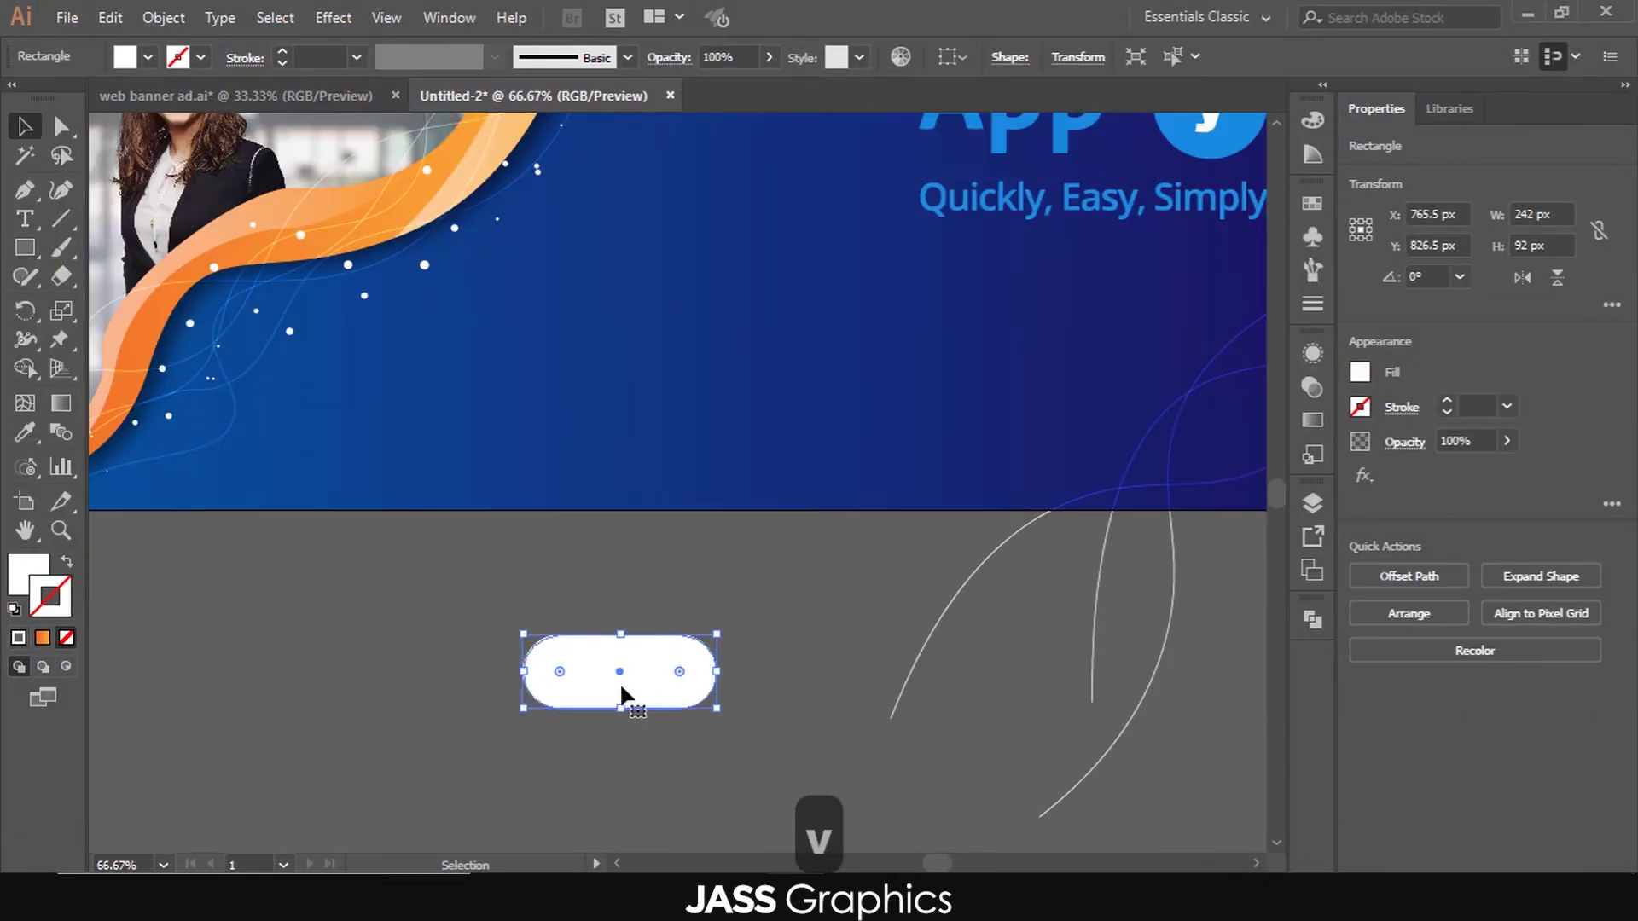
- Move the rounded rectangle onto the banner below the ribbon and fill it with the orange sampled from the f15a24 swatch
{"action": "left_click_drag", "start_coordinate": [621, 683], "coordinate": [554, 363]}
{"action": "scroll", "coordinate": [567, 734], "scroll_direction": "down", "scroll_amount": 1}
{"action": "key", "text": "i"}
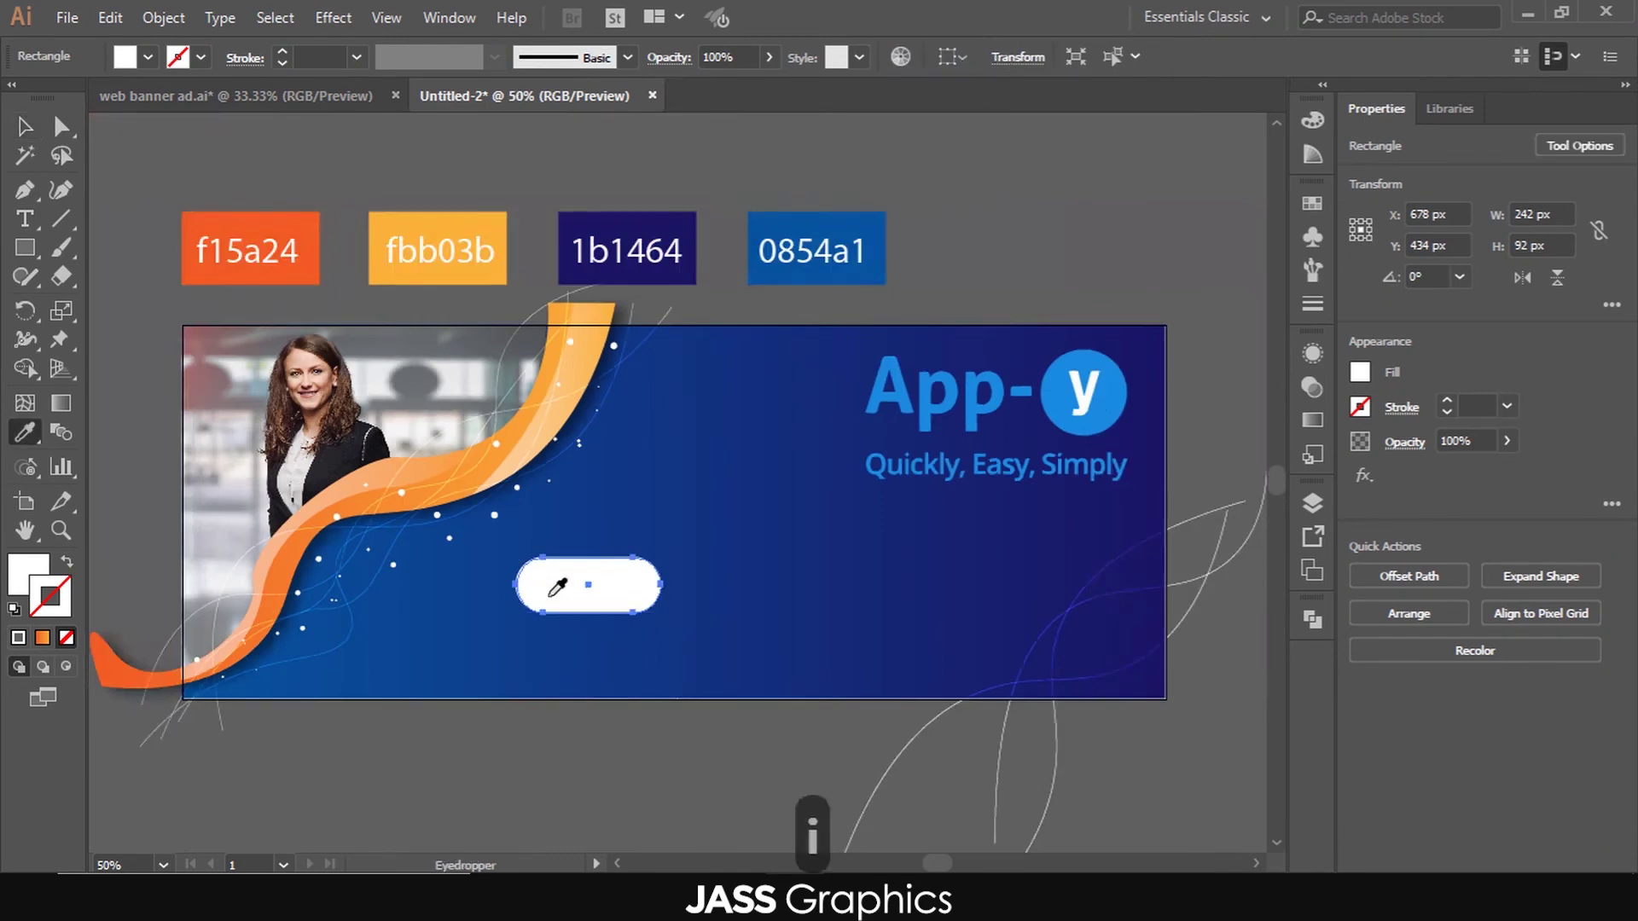
{"action": "left_click", "coordinate": [305, 213]}
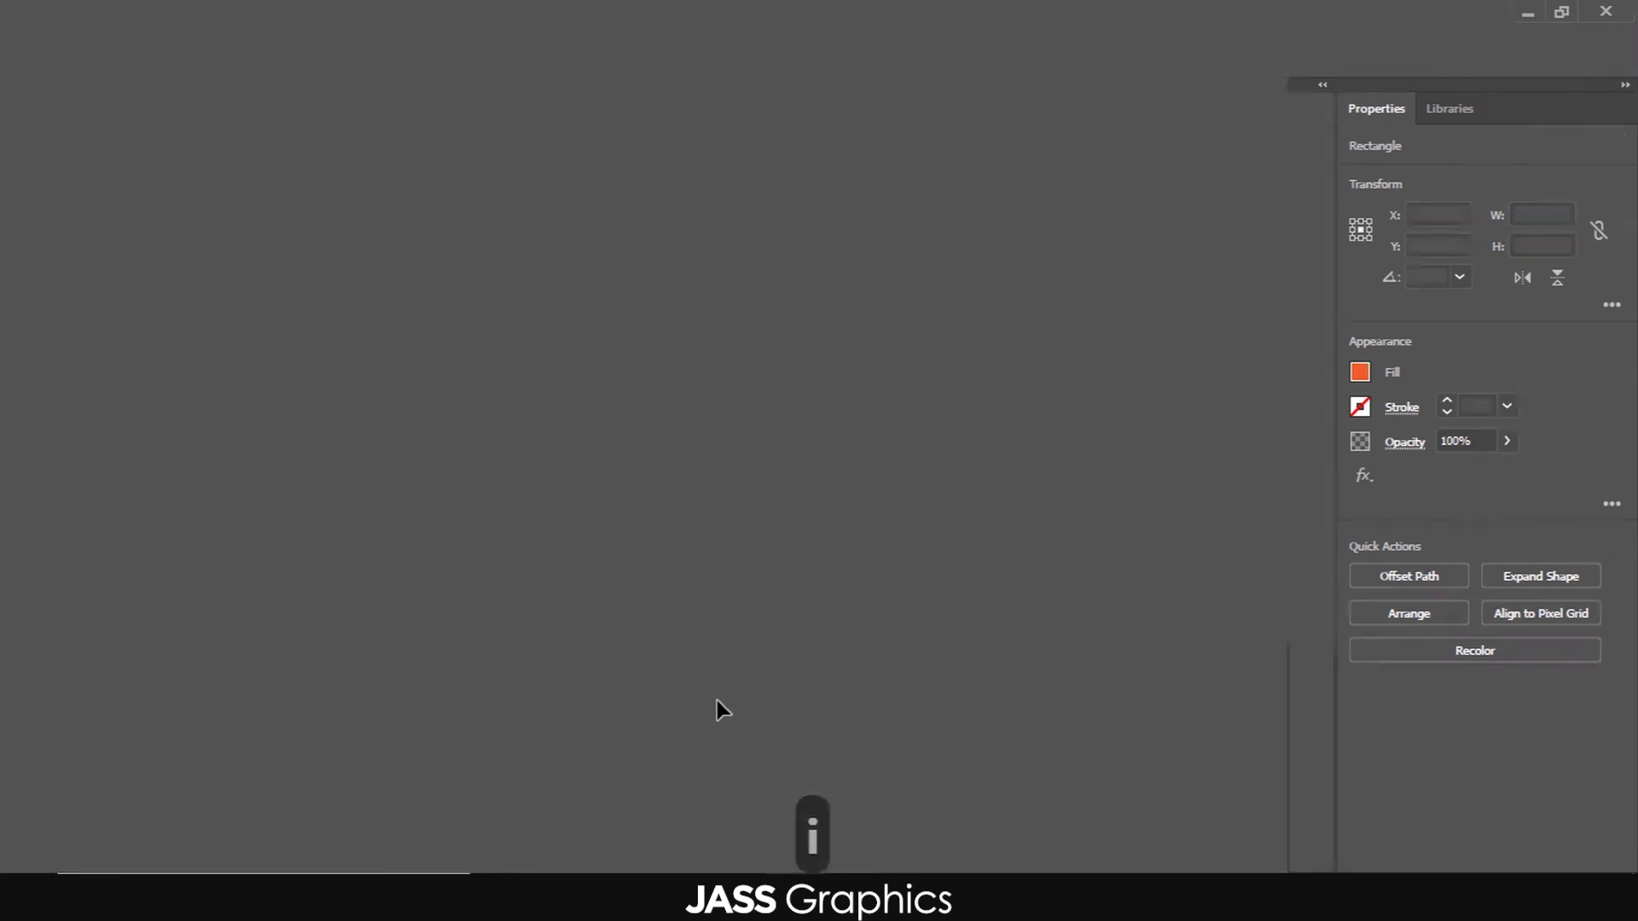
{"action": "key", "text": "v"}
{"action": "left_click", "coordinate": [635, 735]}
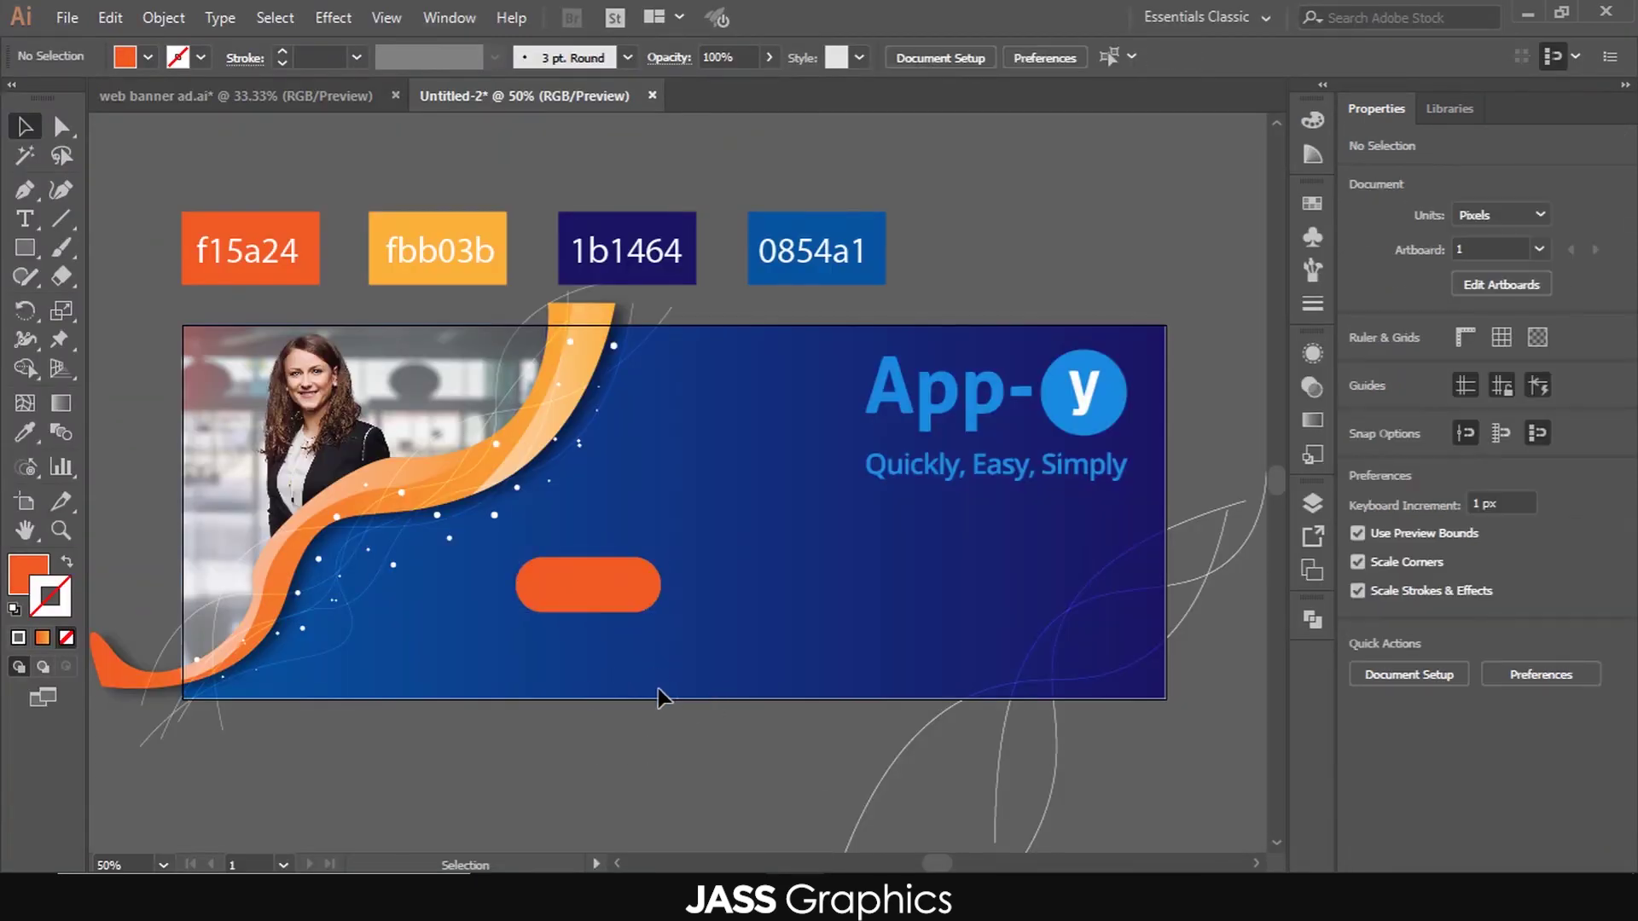
- Duplicate the orange pill twice to form a horizontal row of three across the banner's lower part
{"action": "scroll", "coordinate": [701, 685], "scroll_direction": "up", "scroll_amount": 1}
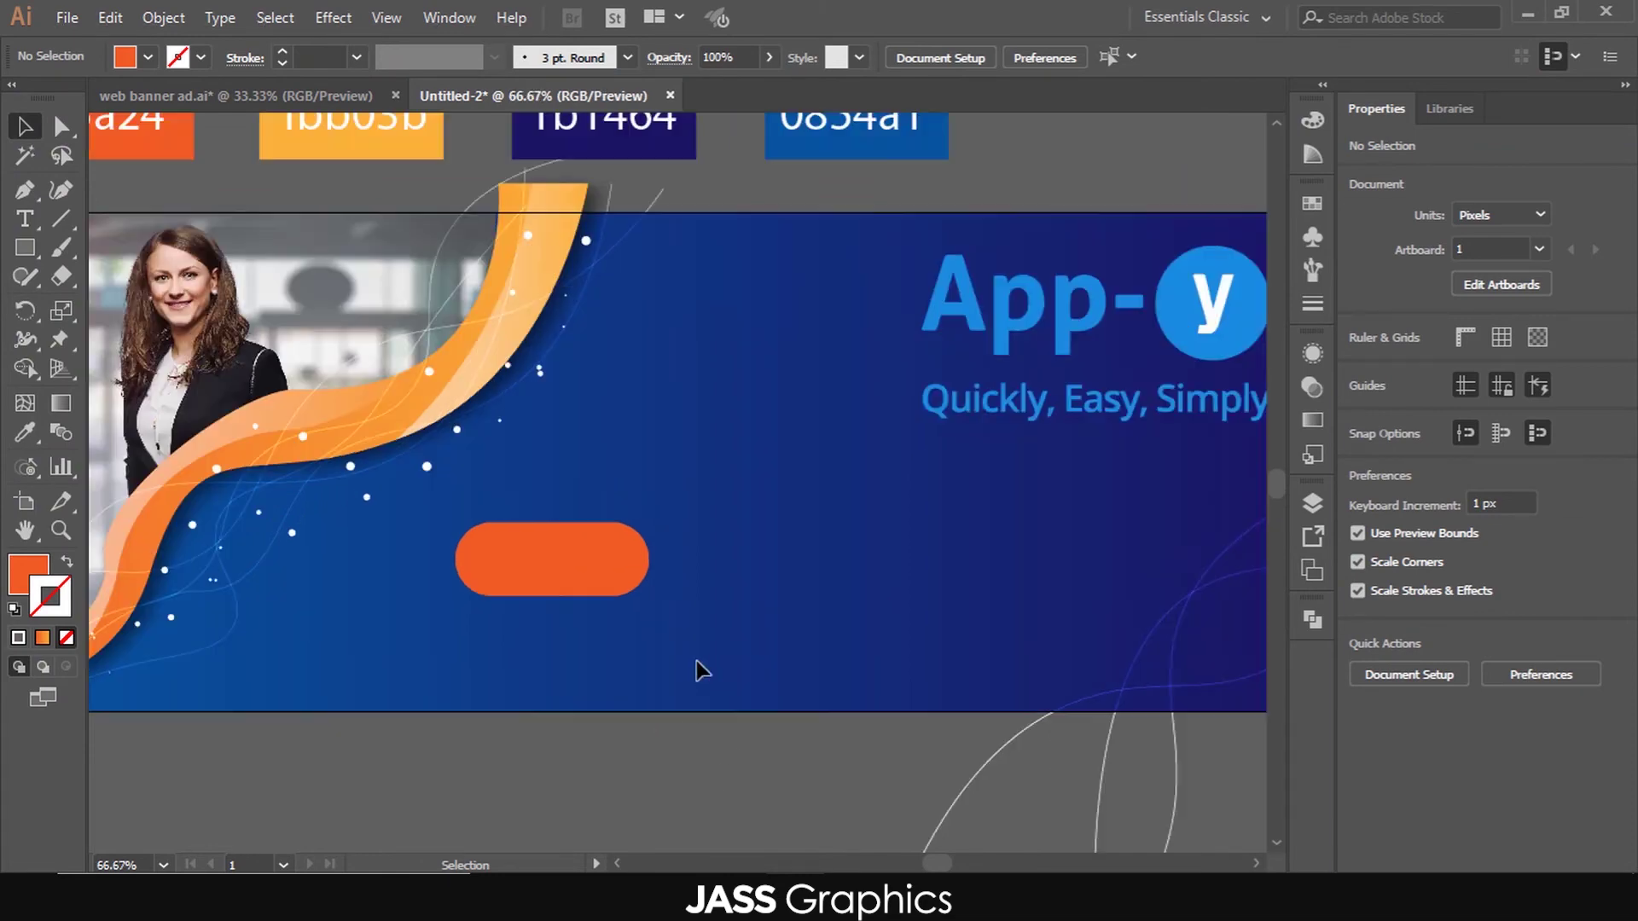
{"action": "scroll", "coordinate": [354, 698], "scroll_direction": "down", "scroll_amount": 1}
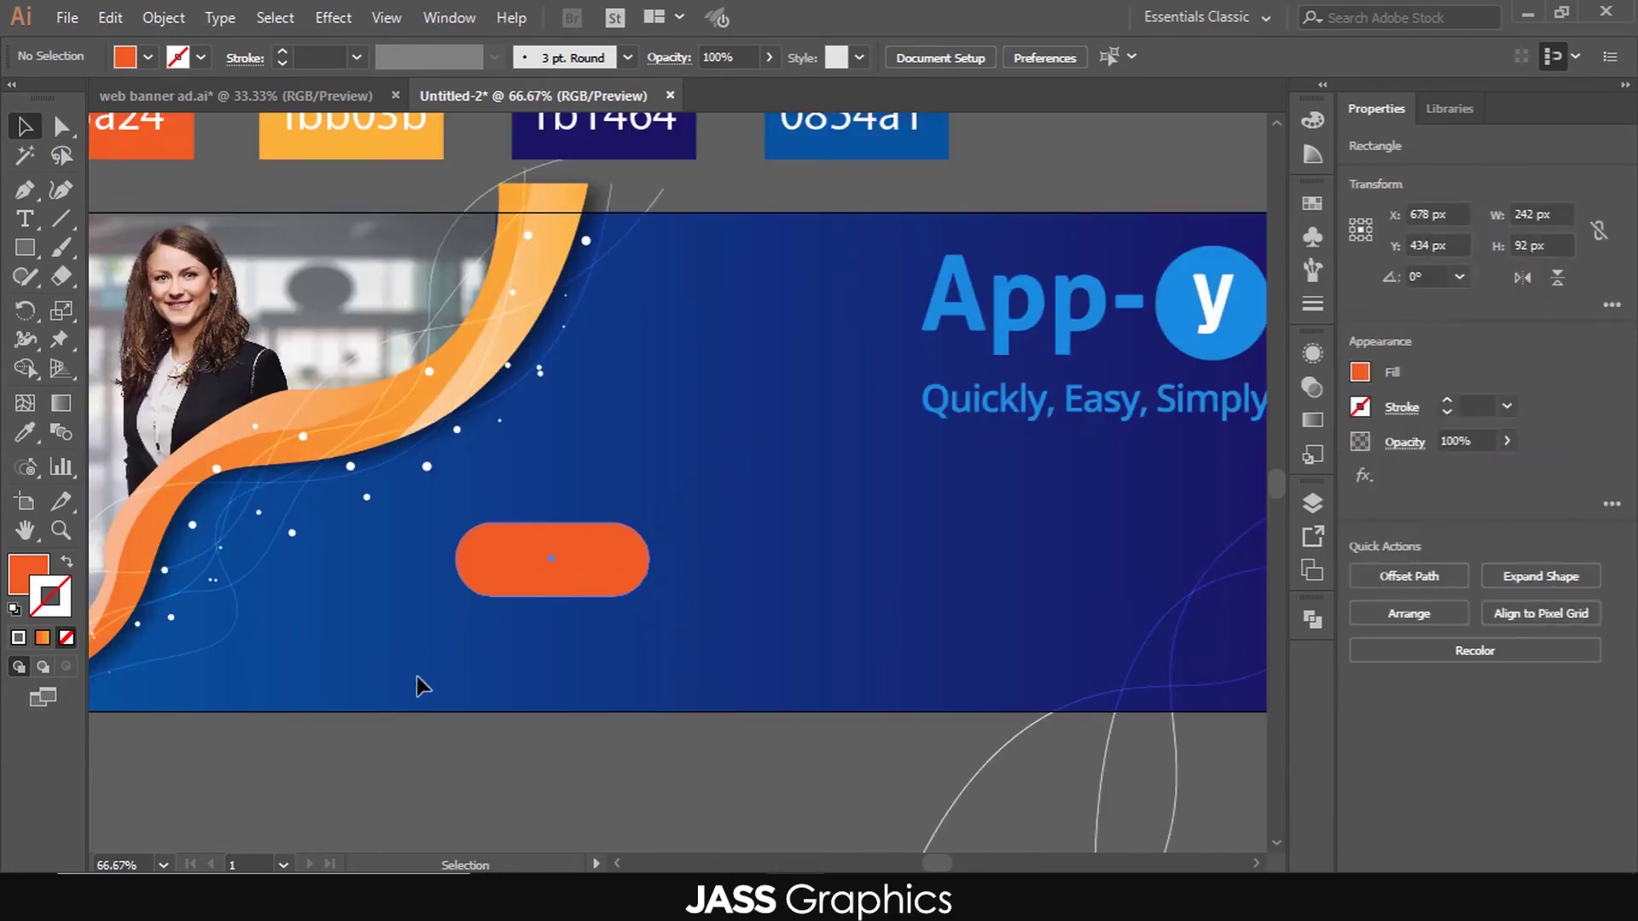
{"action": "left_click_drag", "start_coordinate": [507, 603], "coordinate": [971, 604]}
{"action": "left_click", "coordinate": [847, 604]}
{"action": "left_click", "coordinate": [667, 748]}
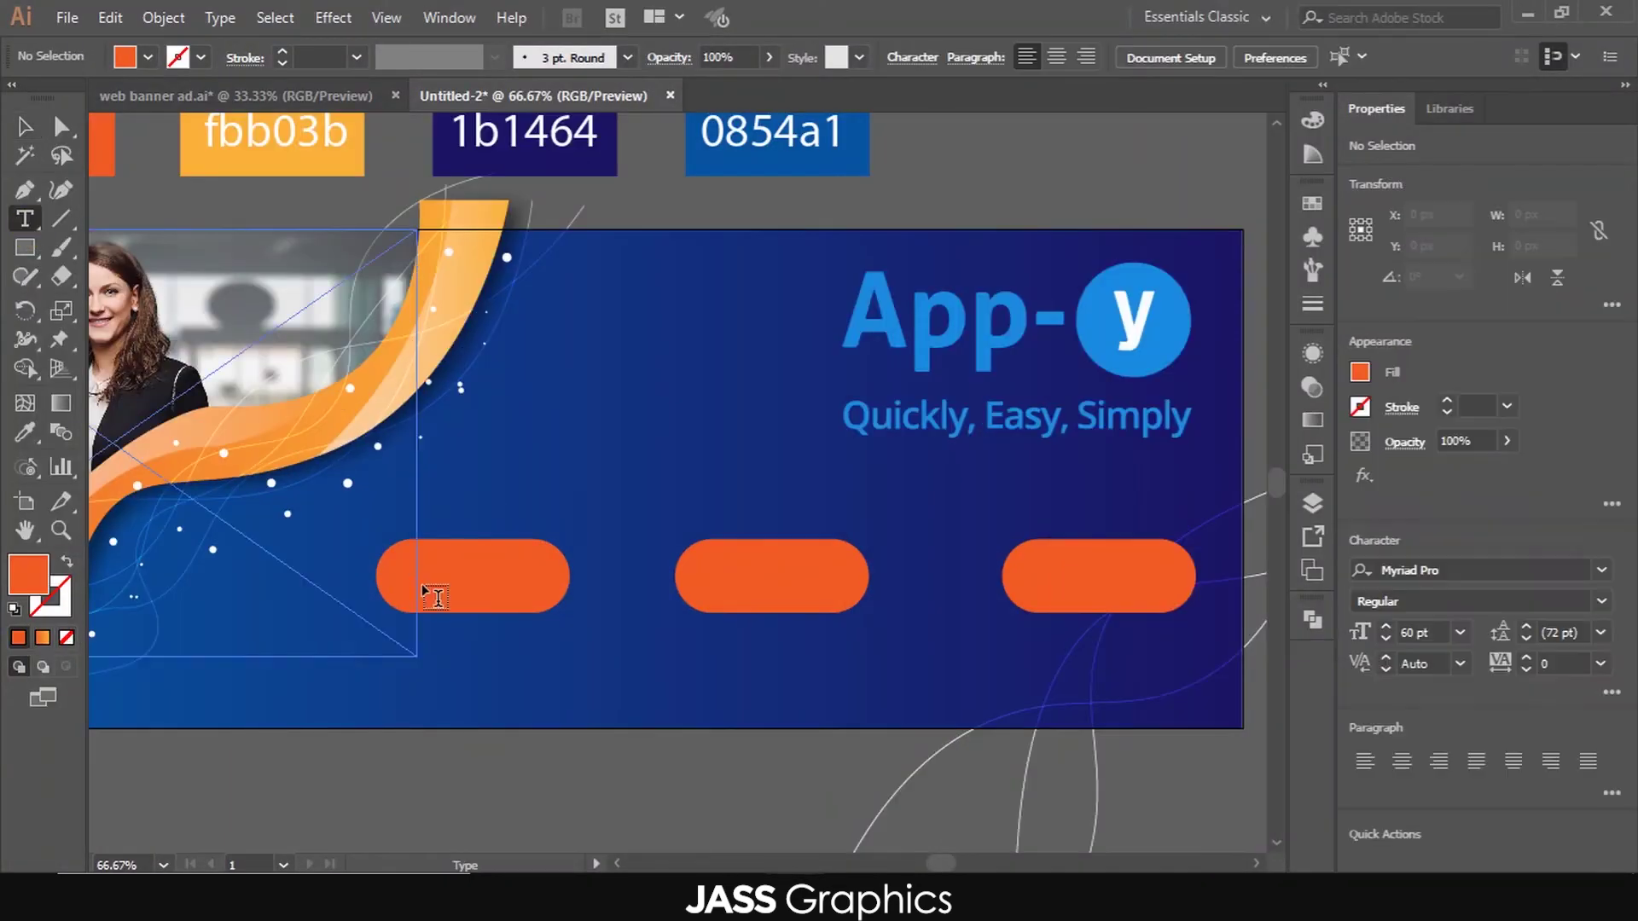
- Add the text WEBSITES on the first orange pill, scale it to about 38.62 pt and fill it white
{"action": "left_click", "coordinate": [399, 570]}
{"action": "type", "text": "WEBSITES"}
{"action": "key", "text": "Escape"}
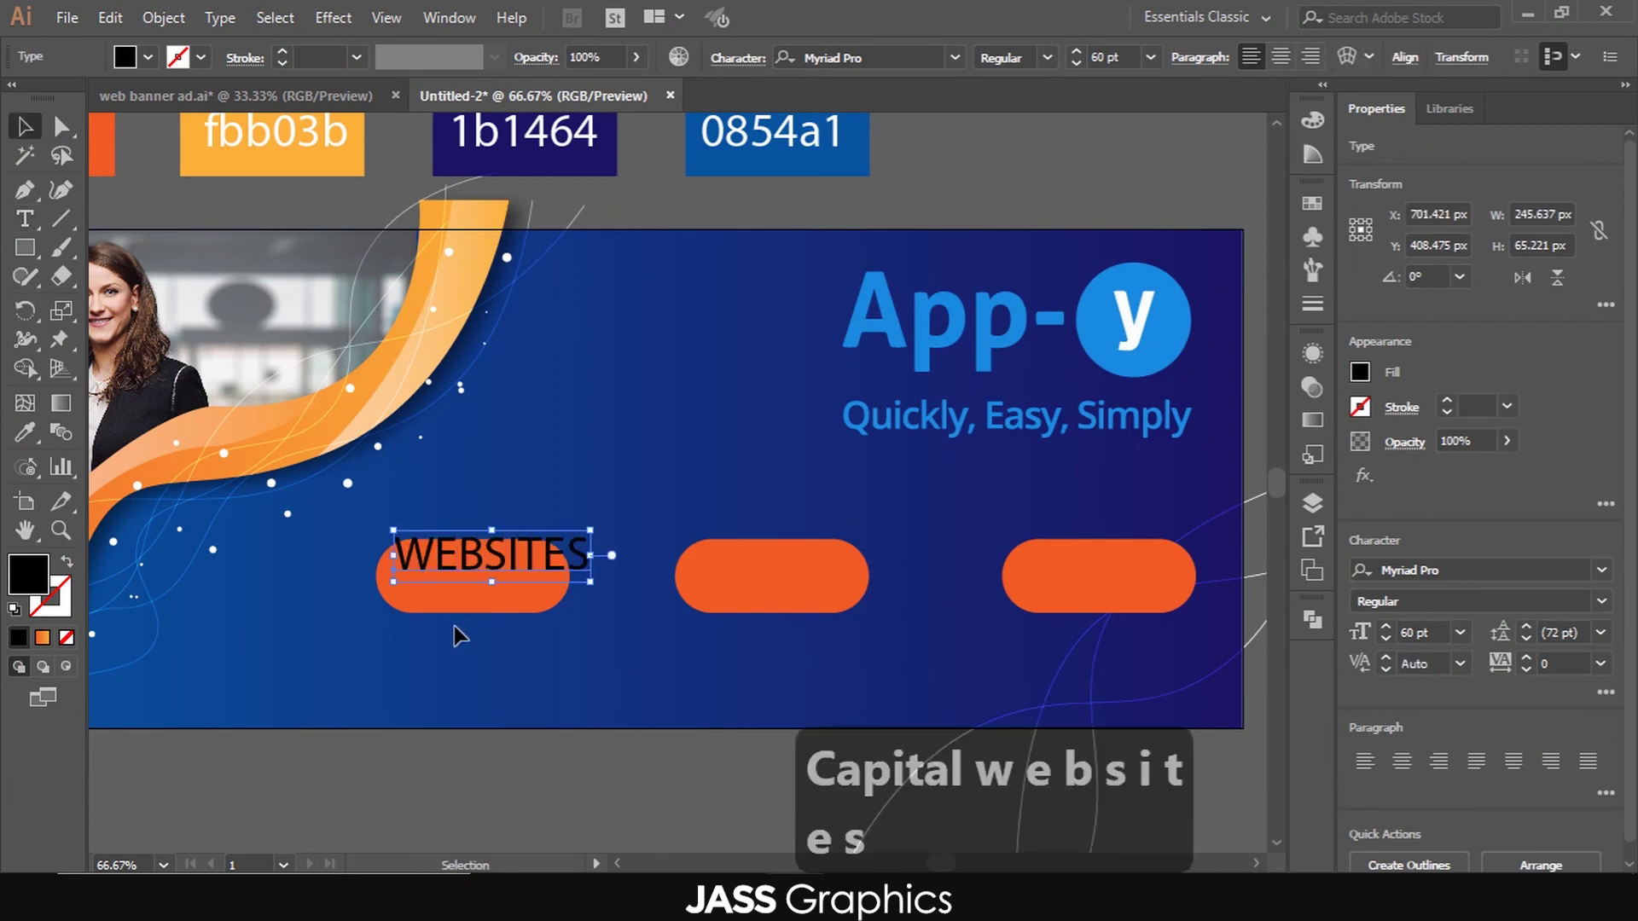
{"action": "scroll", "coordinate": [429, 594], "scroll_direction": "up", "scroll_amount": 1}
{"action": "left_click_drag", "start_coordinate": [671, 500], "coordinate": [510, 544]}
{"action": "left_click_drag", "start_coordinate": [489, 566], "coordinate": [611, 603]}
{"action": "left_click", "coordinate": [1313, 120]}
{"action": "left_click", "coordinate": [1057, 146]}
{"action": "scroll", "coordinate": [449, 542], "scroll_direction": "down", "scroll_amount": 1}
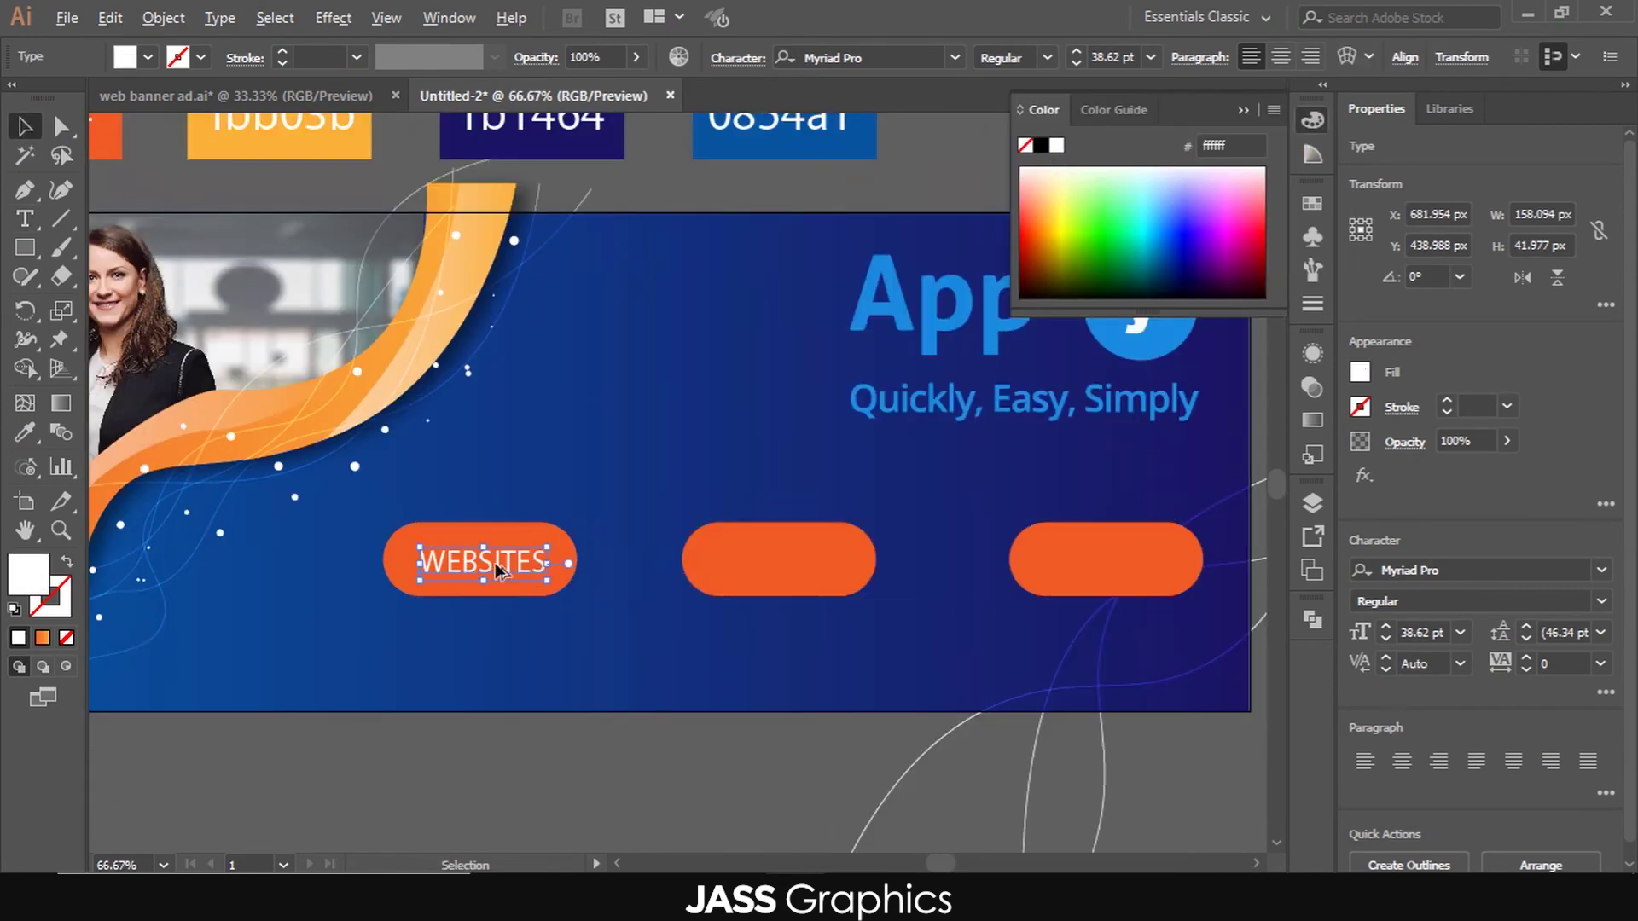
- Copy the WEBSITES label onto the middle pill, change the text to APPS and enlarge it to about 54.28 pt
{"action": "left_click_drag", "start_coordinate": [499, 570], "coordinate": [795, 567]}
{"action": "double_click", "coordinate": [795, 564]}
{"action": "type", "text": "APPS"}
{"action": "key", "text": "Escape"}
{"action": "scroll", "coordinate": [767, 595], "scroll_direction": "up", "scroll_amount": 1}
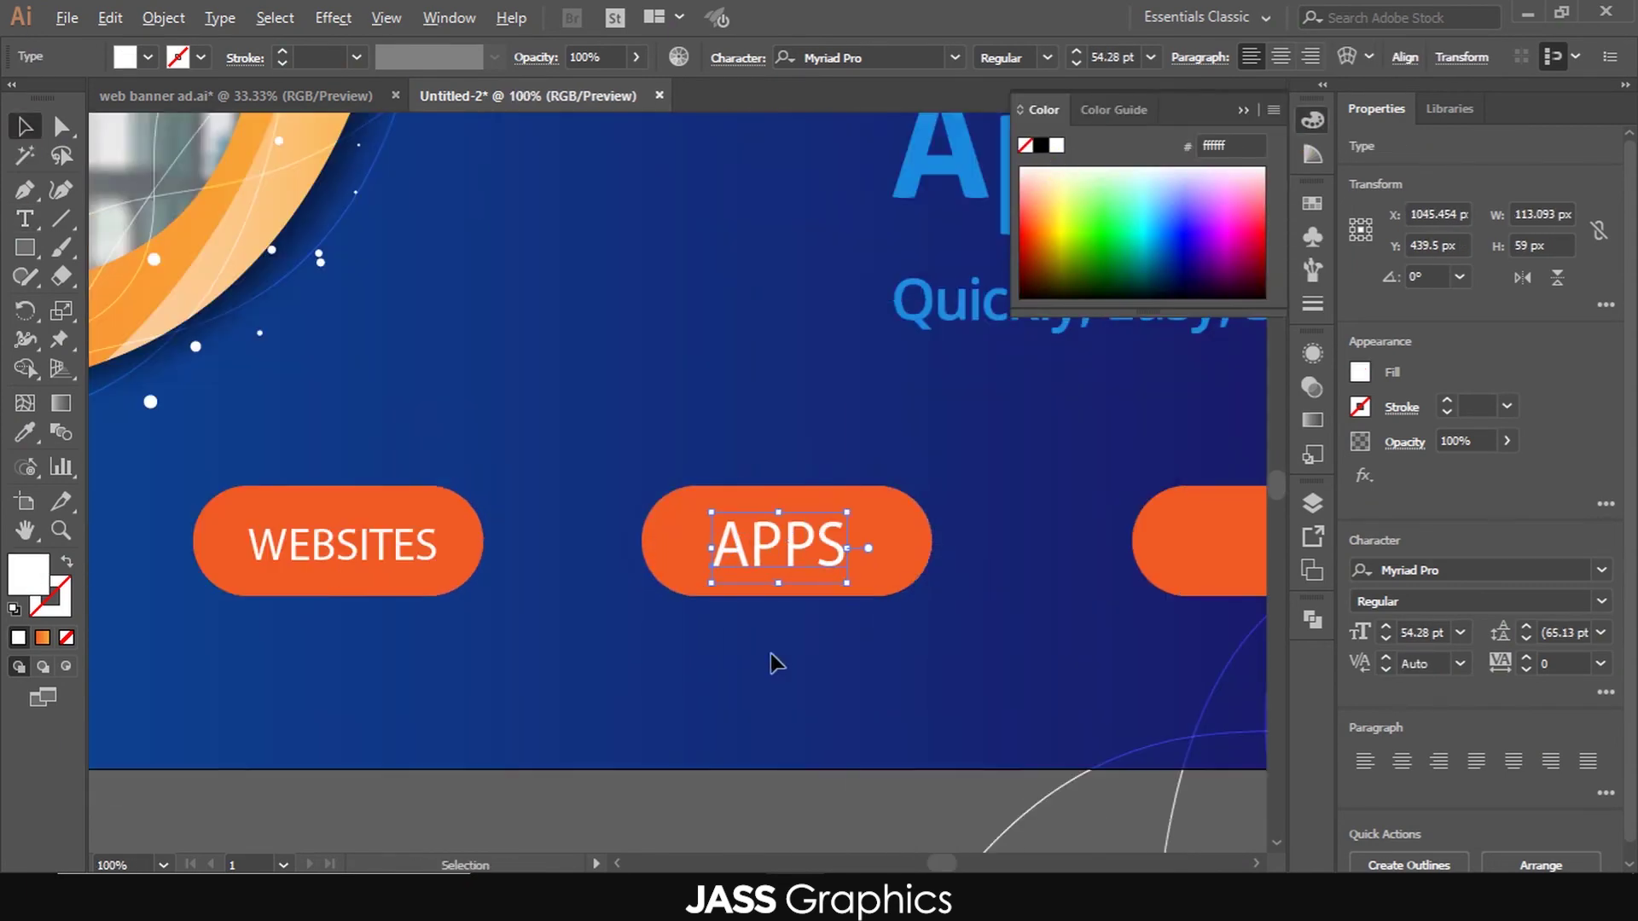
- Set the font of the APPS label to Gotham Book
{"action": "scroll", "coordinate": [776, 664], "scroll_direction": "down", "scroll_amount": 1}
{"action": "left_click", "coordinate": [954, 57]}
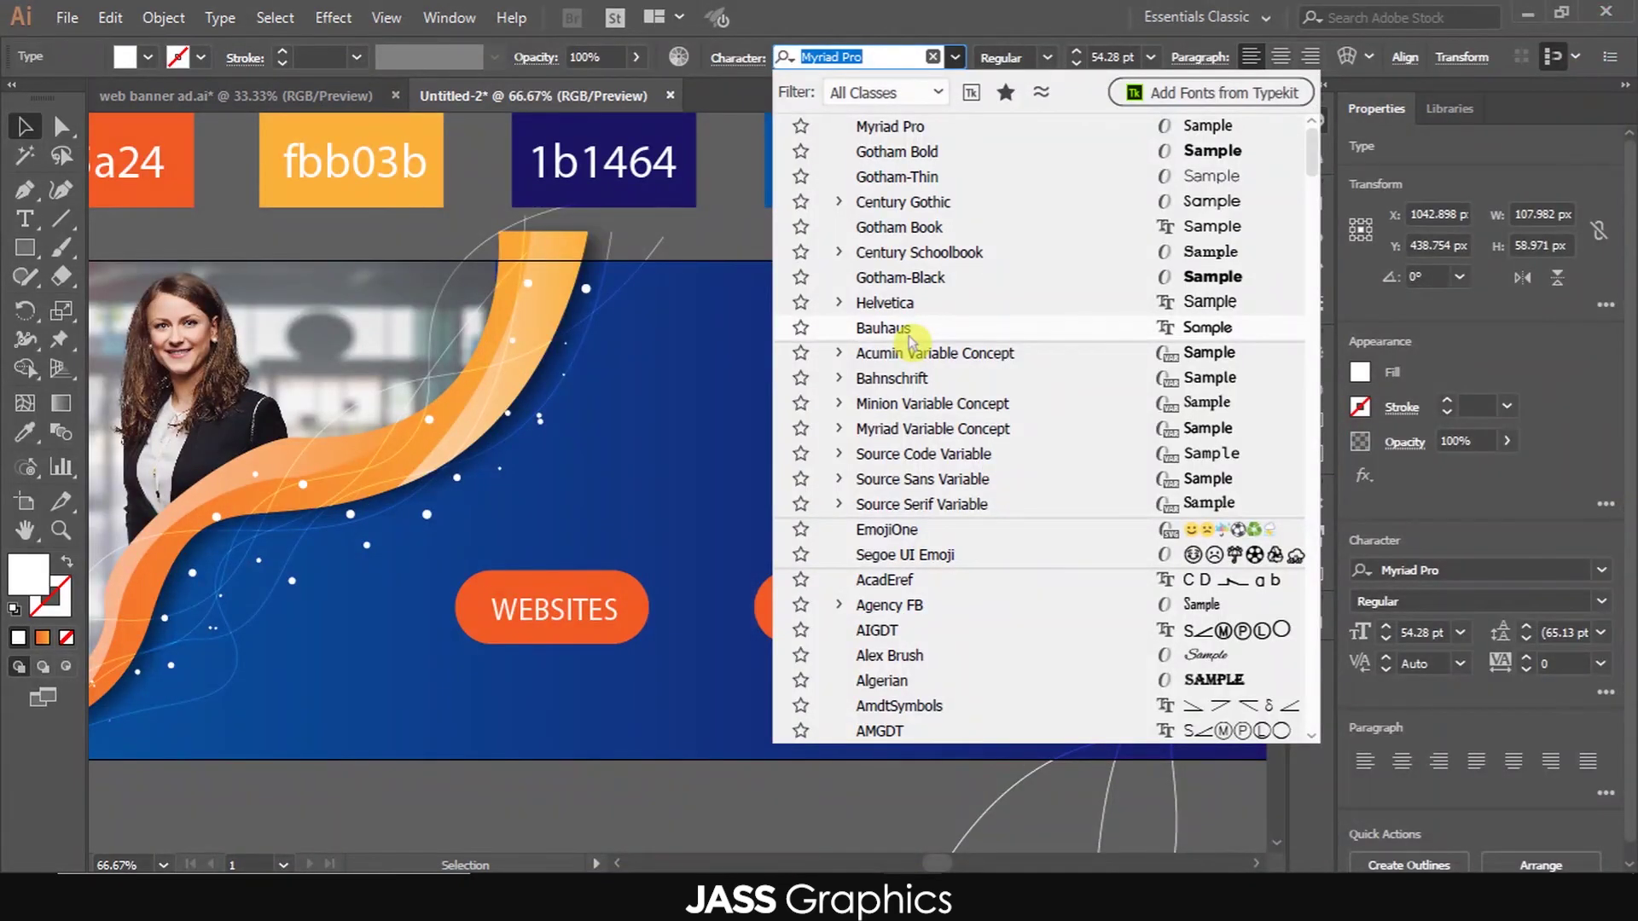
{"action": "left_click", "coordinate": [921, 229]}
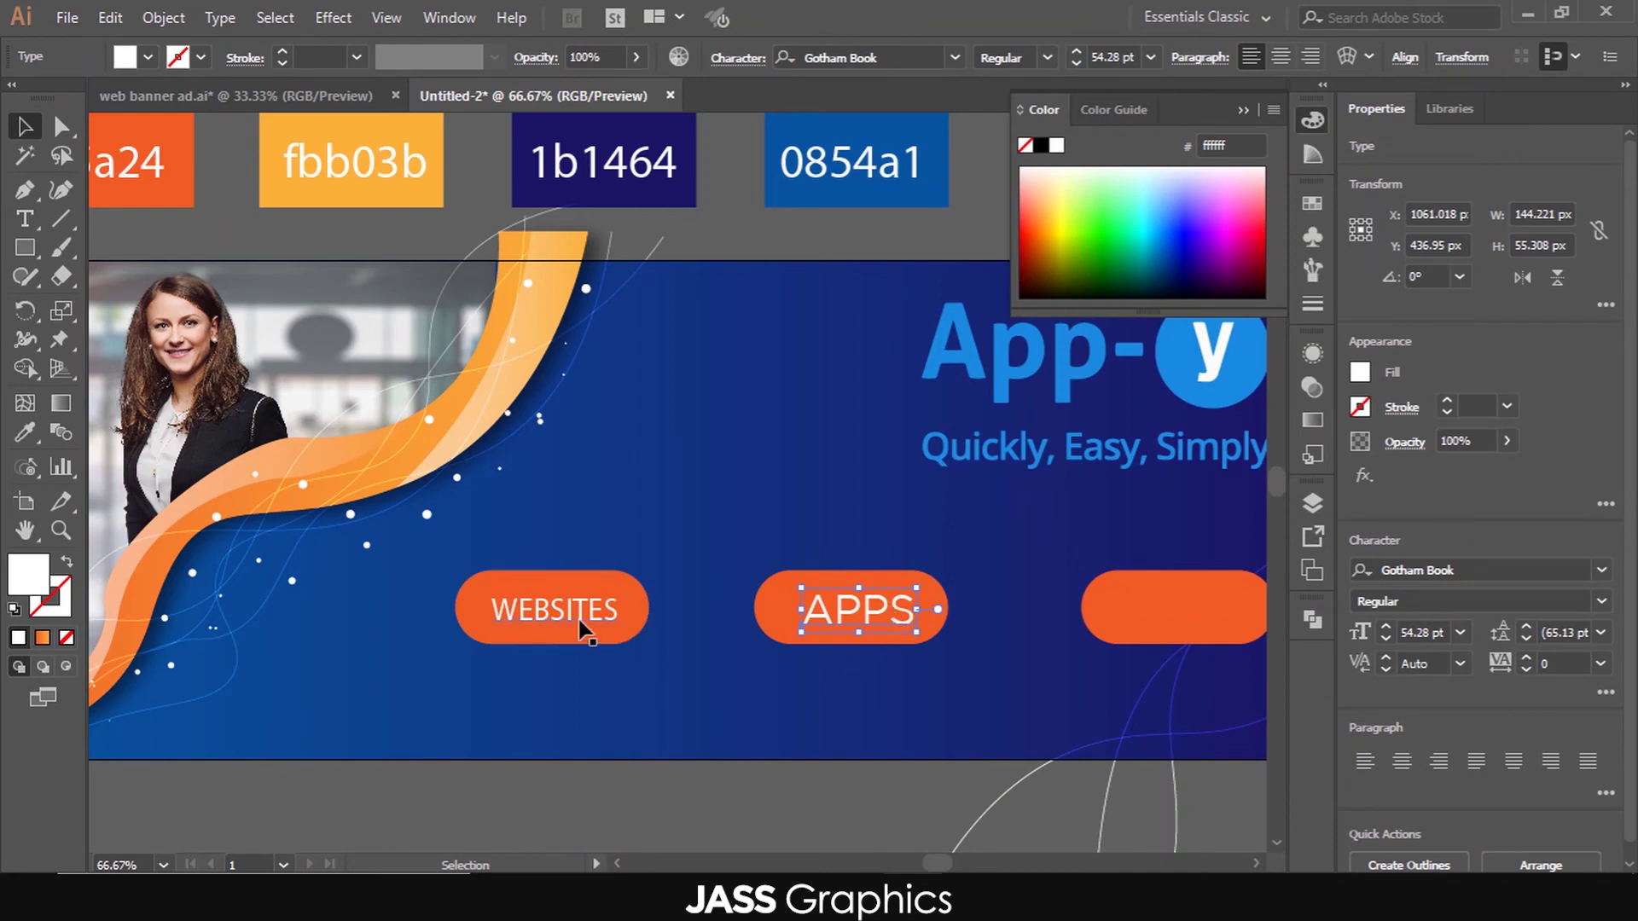
- Set the APPS label's font size to 54 pt and tighten its tracking to -54
{"action": "left_click", "coordinate": [1428, 633]}
{"action": "type", "text": "49"}
{"action": "key", "text": "Return"}
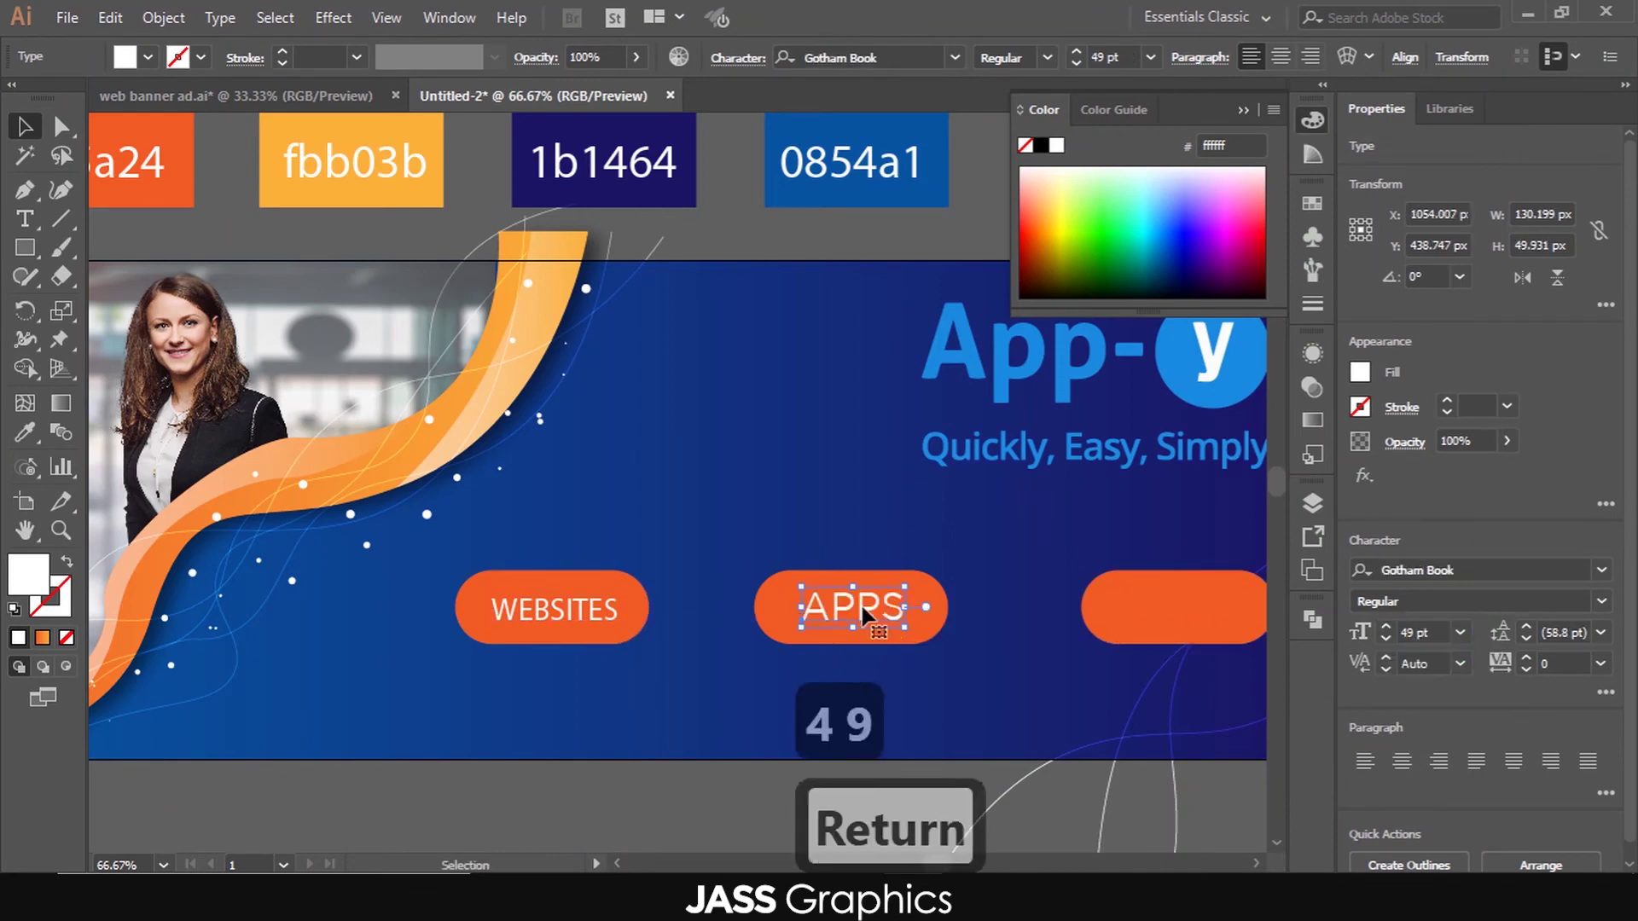
{"action": "left_click", "coordinate": [1426, 632]}
{"action": "type", "text": "54"}
{"action": "key", "text": "Return"}
{"action": "left_click", "coordinate": [1526, 672]}
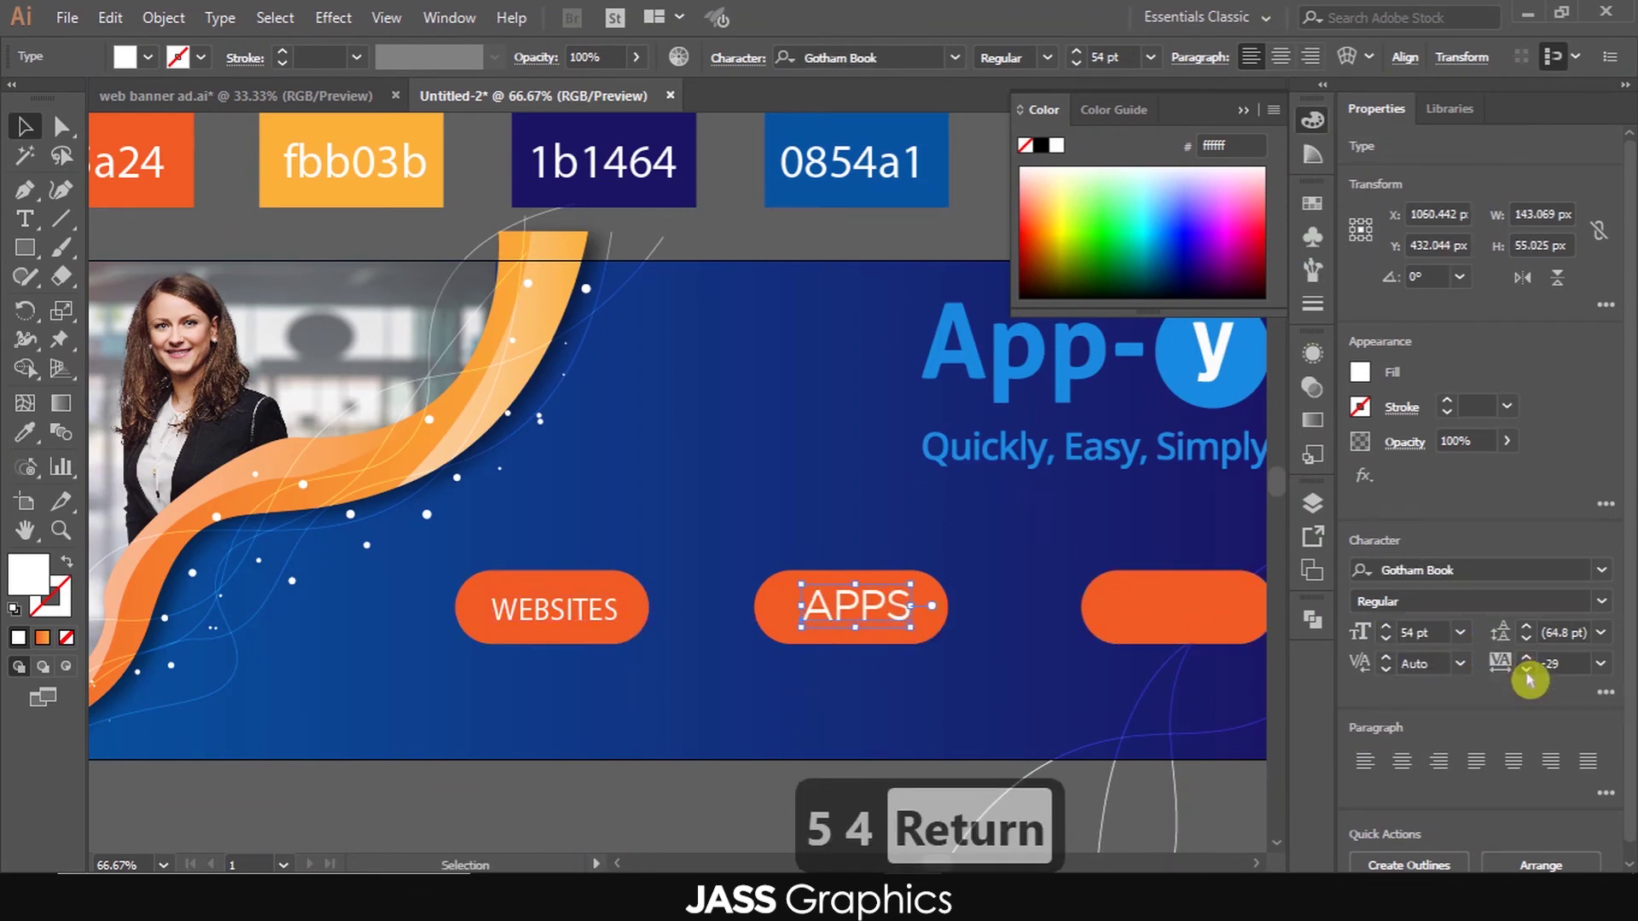
{"action": "left_click", "coordinate": [1526, 669]}
{"action": "left_click", "coordinate": [1526, 667]}
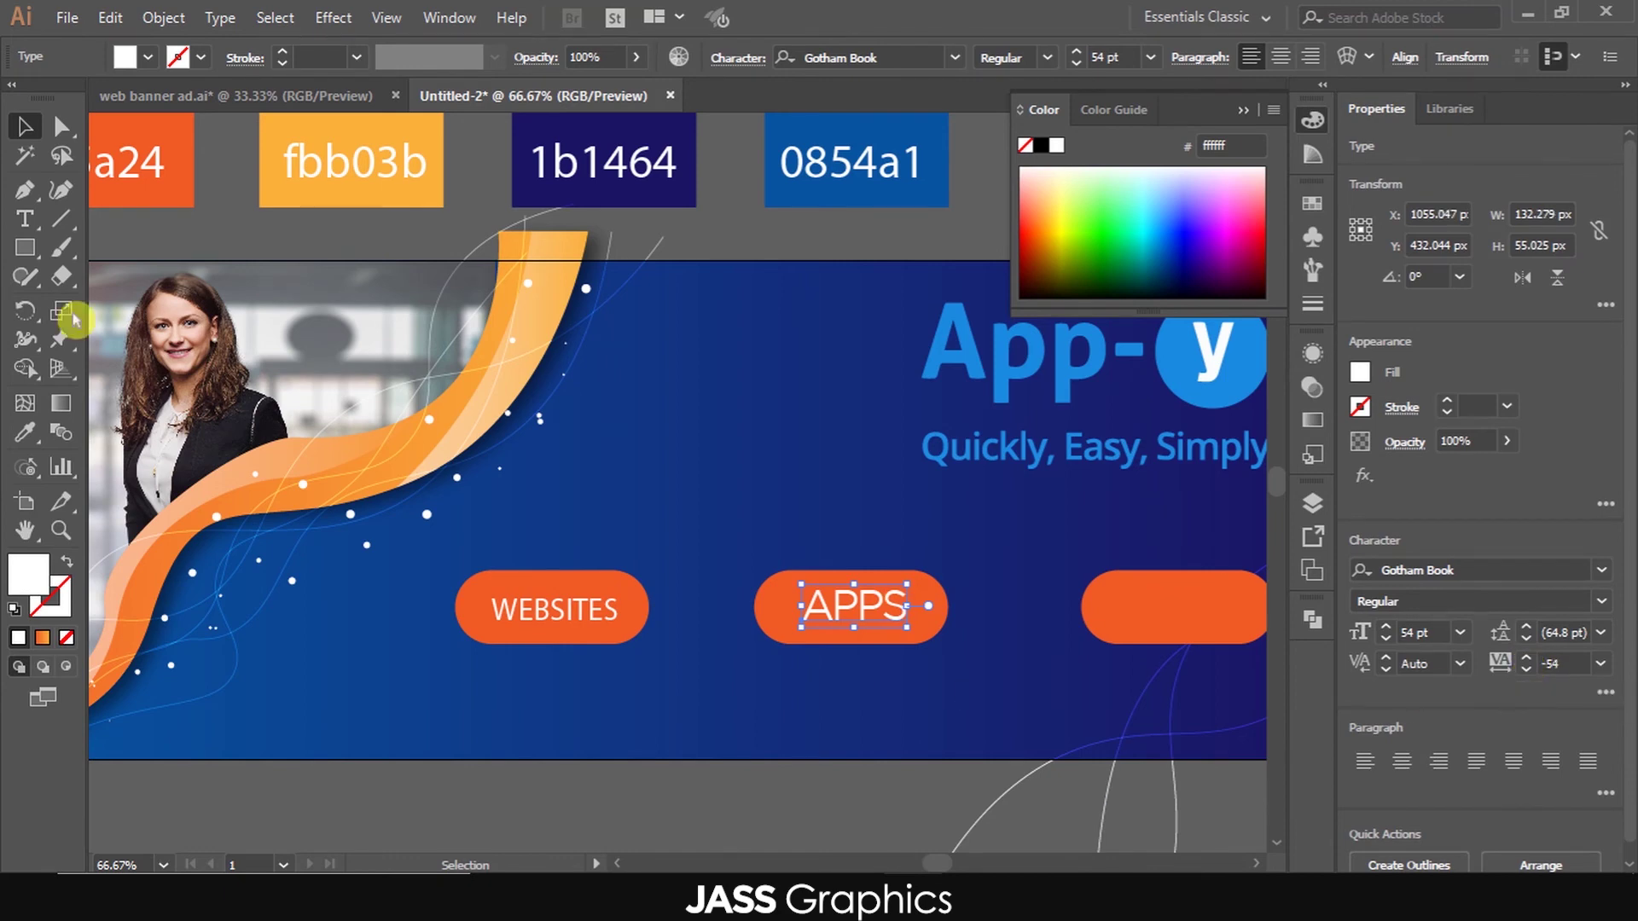
- Format the WEBSITES label with size 54 pt, tracking -50 and the Gotham Book font
{"action": "left_click", "coordinate": [525, 636]}
{"action": "left_click", "coordinate": [1419, 632]}
{"action": "type", "text": "54"}
{"action": "key", "text": "Return"}
{"action": "left_click", "coordinate": [1549, 664]}
{"action": "type", "text": "-50"}
{"action": "key", "text": "Return"}
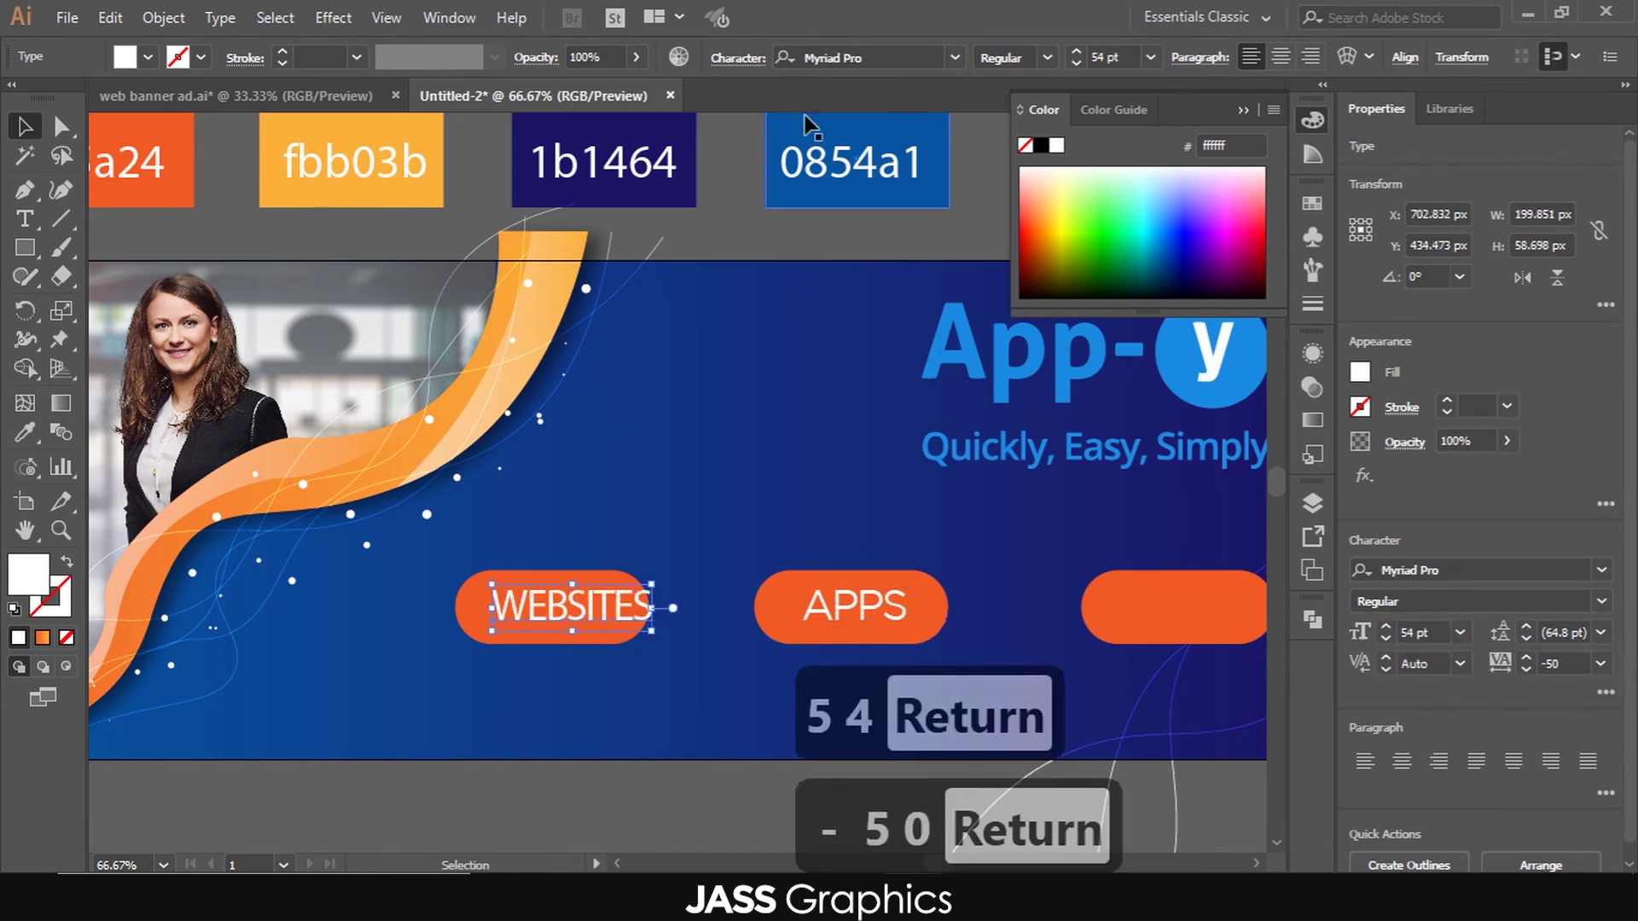
{"action": "left_click", "coordinate": [954, 58]}
{"action": "left_click", "coordinate": [955, 174]}
- Widen the WEBSITES pill to about 291 px and fit its label inside it
{"action": "left_click_drag", "start_coordinate": [661, 609], "coordinate": [765, 606]}
{"action": "scroll", "coordinate": [627, 607], "scroll_direction": "up", "scroll_amount": 2}
{"action": "left_click", "coordinate": [638, 657]}
{"action": "left_click_drag", "start_coordinate": [711, 609], "coordinate": [728, 609]}
- Widen the third orange pill and copy the APPS label onto it, changing the text to E-COMMERCE SITES
{"action": "scroll", "coordinate": [682, 597], "scroll_direction": "down", "scroll_amount": 3}
{"action": "left_click", "coordinate": [677, 744]}
{"action": "left_click_drag", "start_coordinate": [676, 744], "coordinate": [552, 784]}
{"action": "left_click_drag", "start_coordinate": [924, 602], "coordinate": [853, 601]}
{"action": "scroll", "coordinate": [582, 585], "scroll_direction": "up", "scroll_amount": 2}
{"action": "left_click_drag", "start_coordinate": [581, 585], "coordinate": [799, 589]}
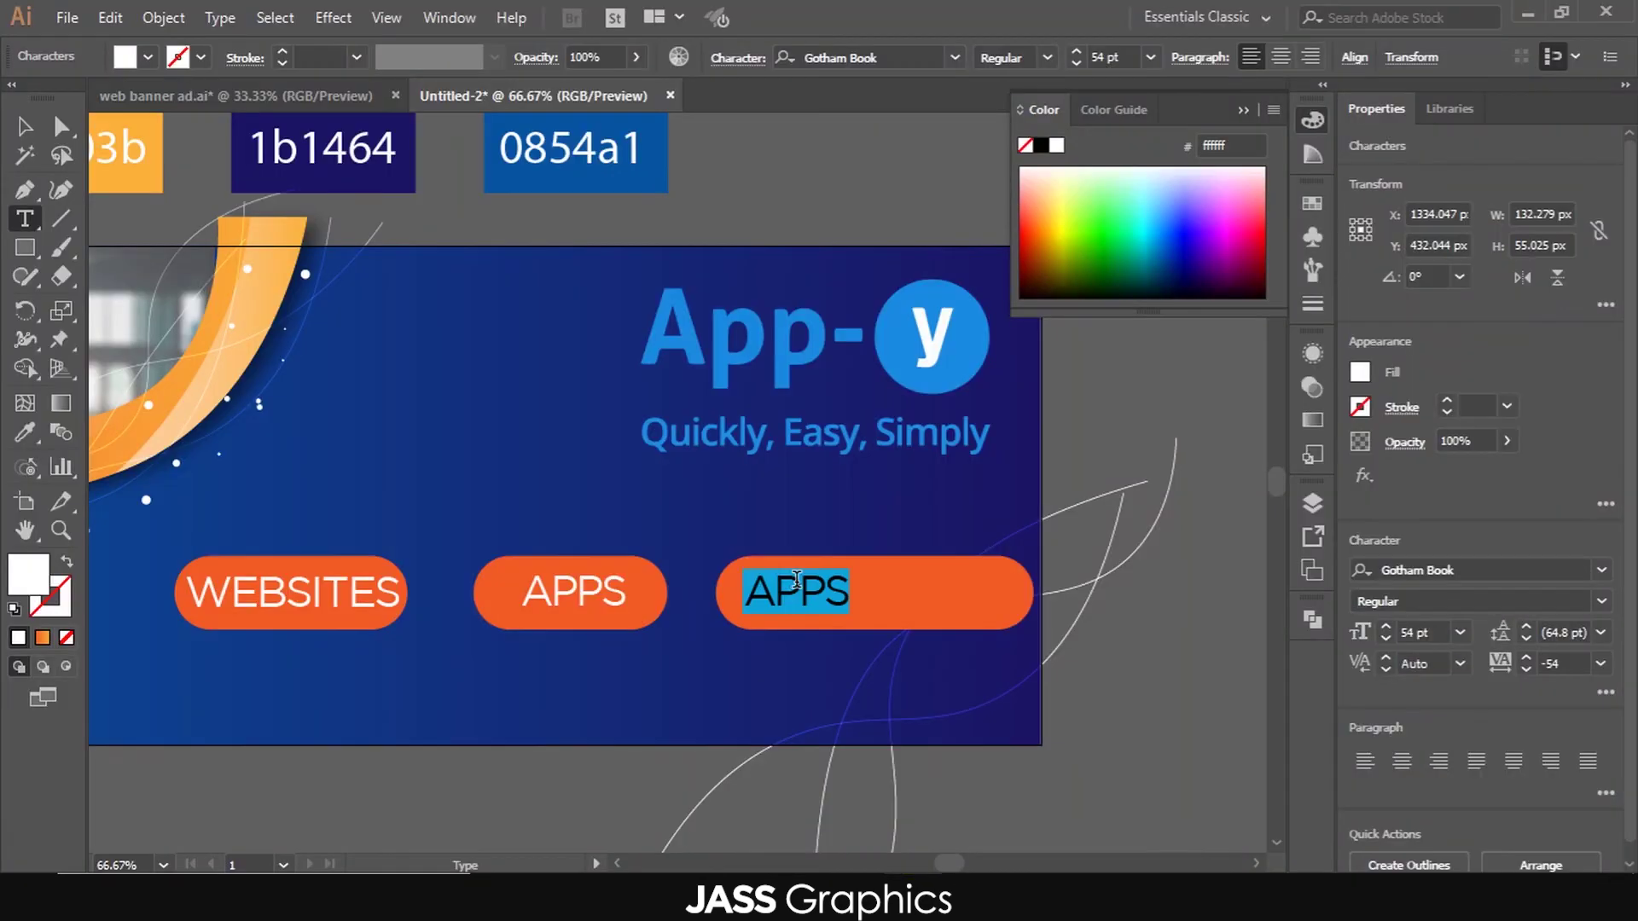
{"action": "type", "text": "e-commerce sites"}
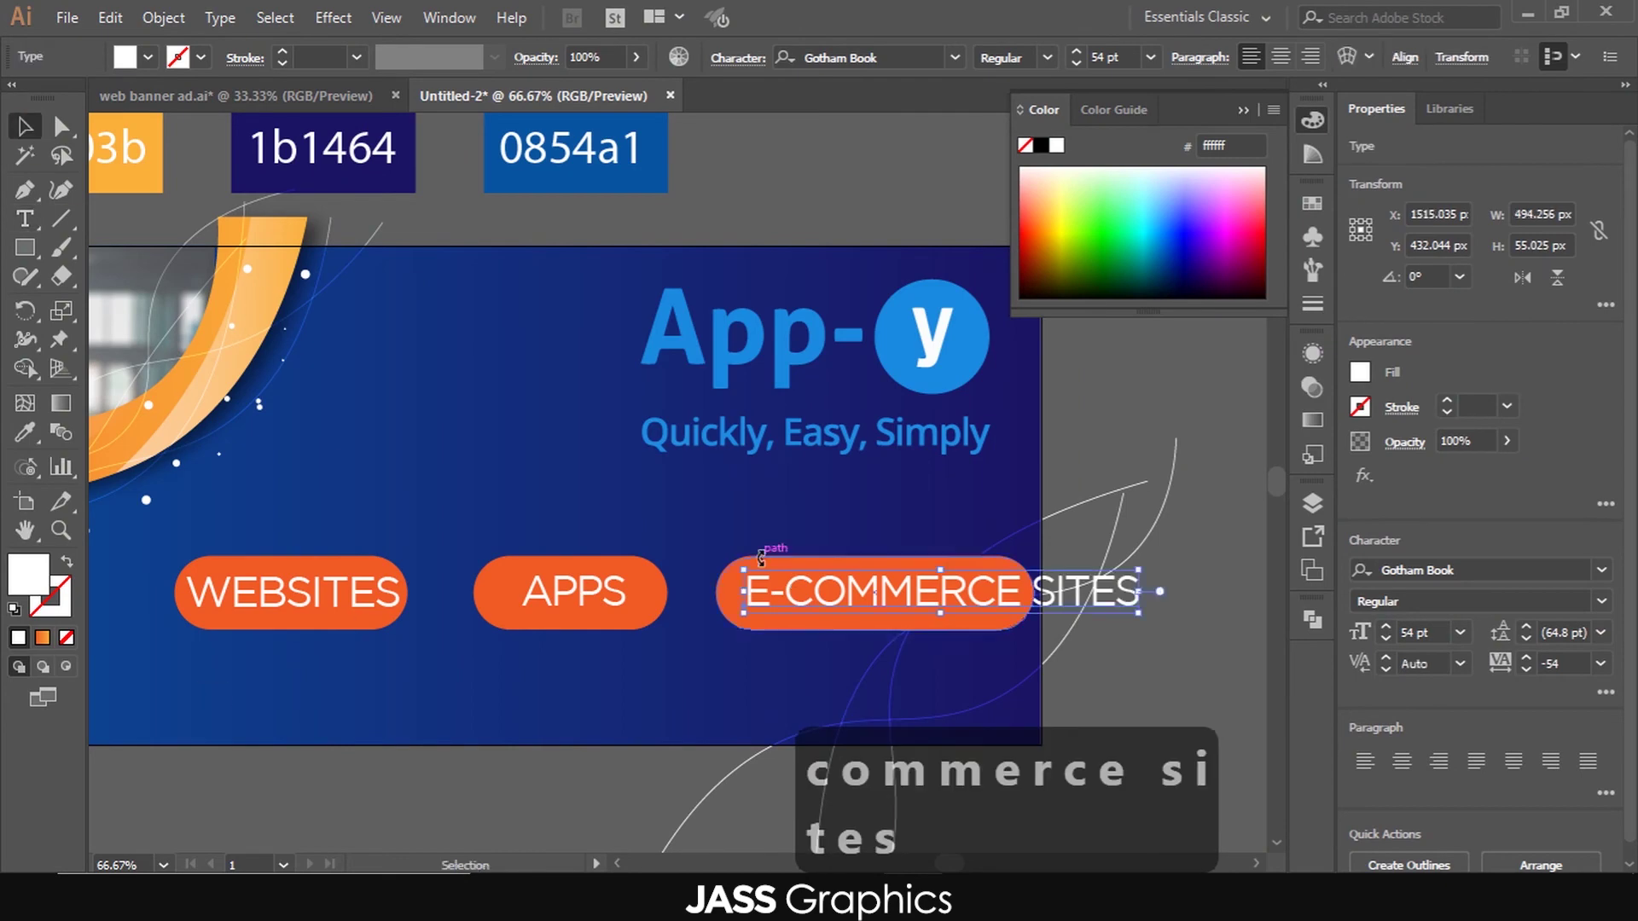
- Move the WEBSITES pill with its label aside and place the APPS pill with its label first in the row
{"action": "left_click", "coordinate": [644, 763]}
{"action": "scroll", "coordinate": [644, 763], "scroll_direction": "down", "scroll_amount": 1}
{"action": "left_click_drag", "start_coordinate": [644, 764], "coordinate": [760, 655]}
{"action": "scroll", "coordinate": [501, 584], "scroll_direction": "up", "scroll_amount": 1}
{"action": "left_click", "coordinate": [536, 491]}
{"action": "scroll", "coordinate": [536, 490], "scroll_direction": "up", "scroll_amount": 1}
{"action": "left_click", "coordinate": [534, 472], "text": "shift"}
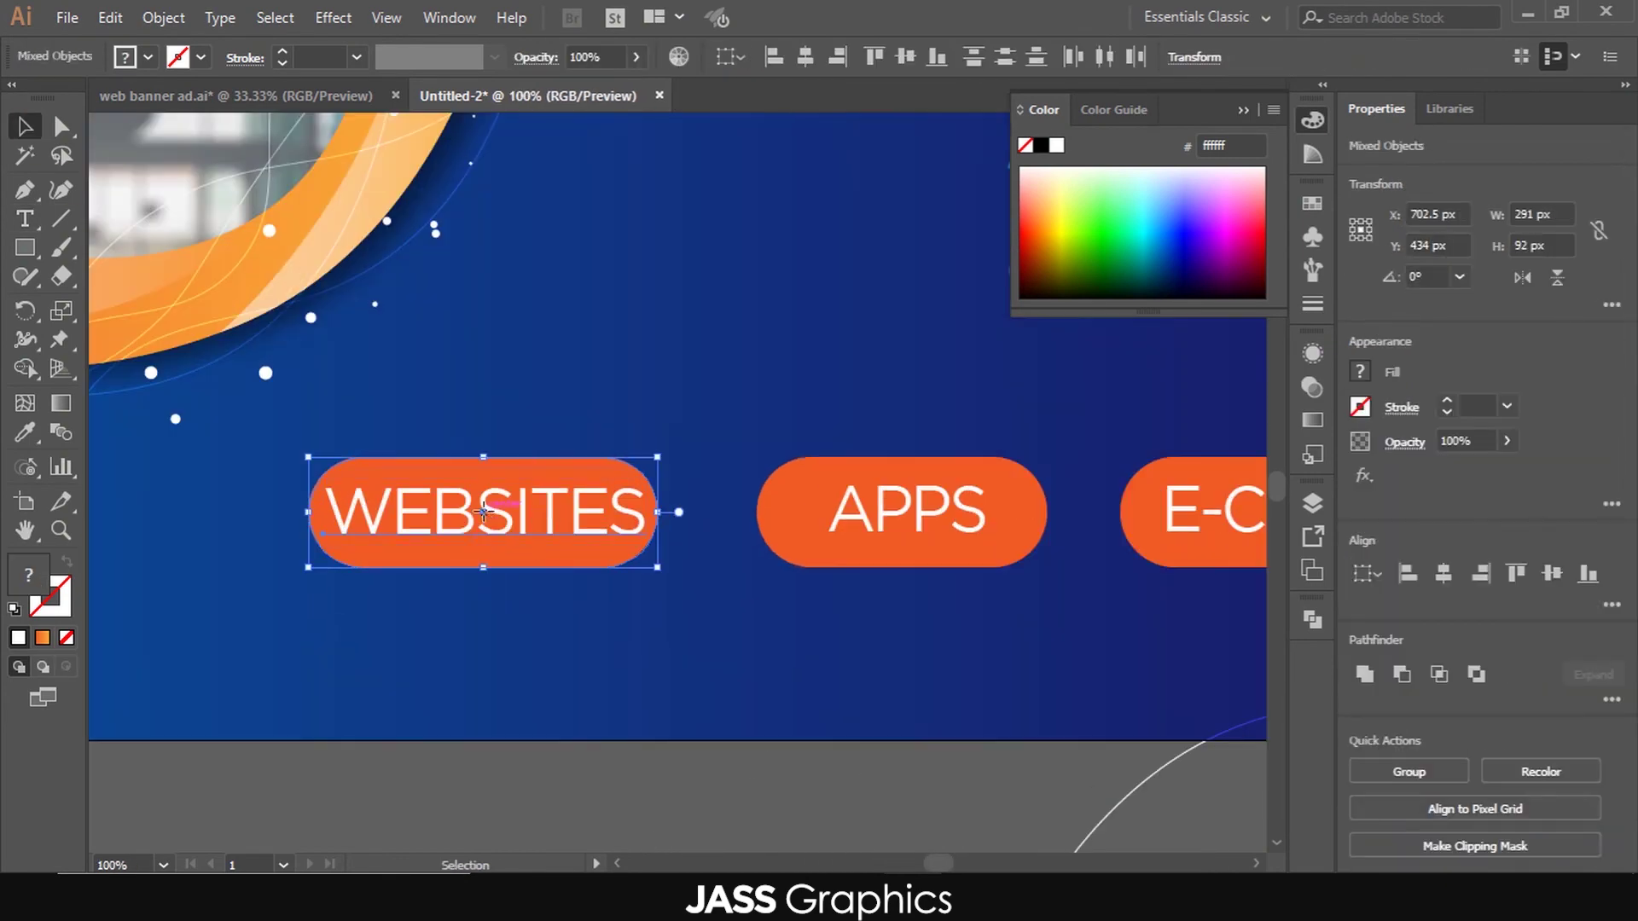
{"action": "left_click_drag", "start_coordinate": [484, 511], "coordinate": [948, 647]}
{"action": "left_click", "coordinate": [925, 550]}
{"action": "left_click", "coordinate": [921, 520], "text": "shift"}
{"action": "left_click_drag", "start_coordinate": [921, 520], "coordinate": [427, 520]}
- Narrow the APPS pill around its label to about 198 px and move the WEBSITES pill into the middle of the row
{"action": "left_click", "coordinate": [589, 554]}
{"action": "left_click", "coordinate": [526, 534]}
{"action": "left_click_drag", "start_coordinate": [553, 512], "coordinate": [388, 510]}
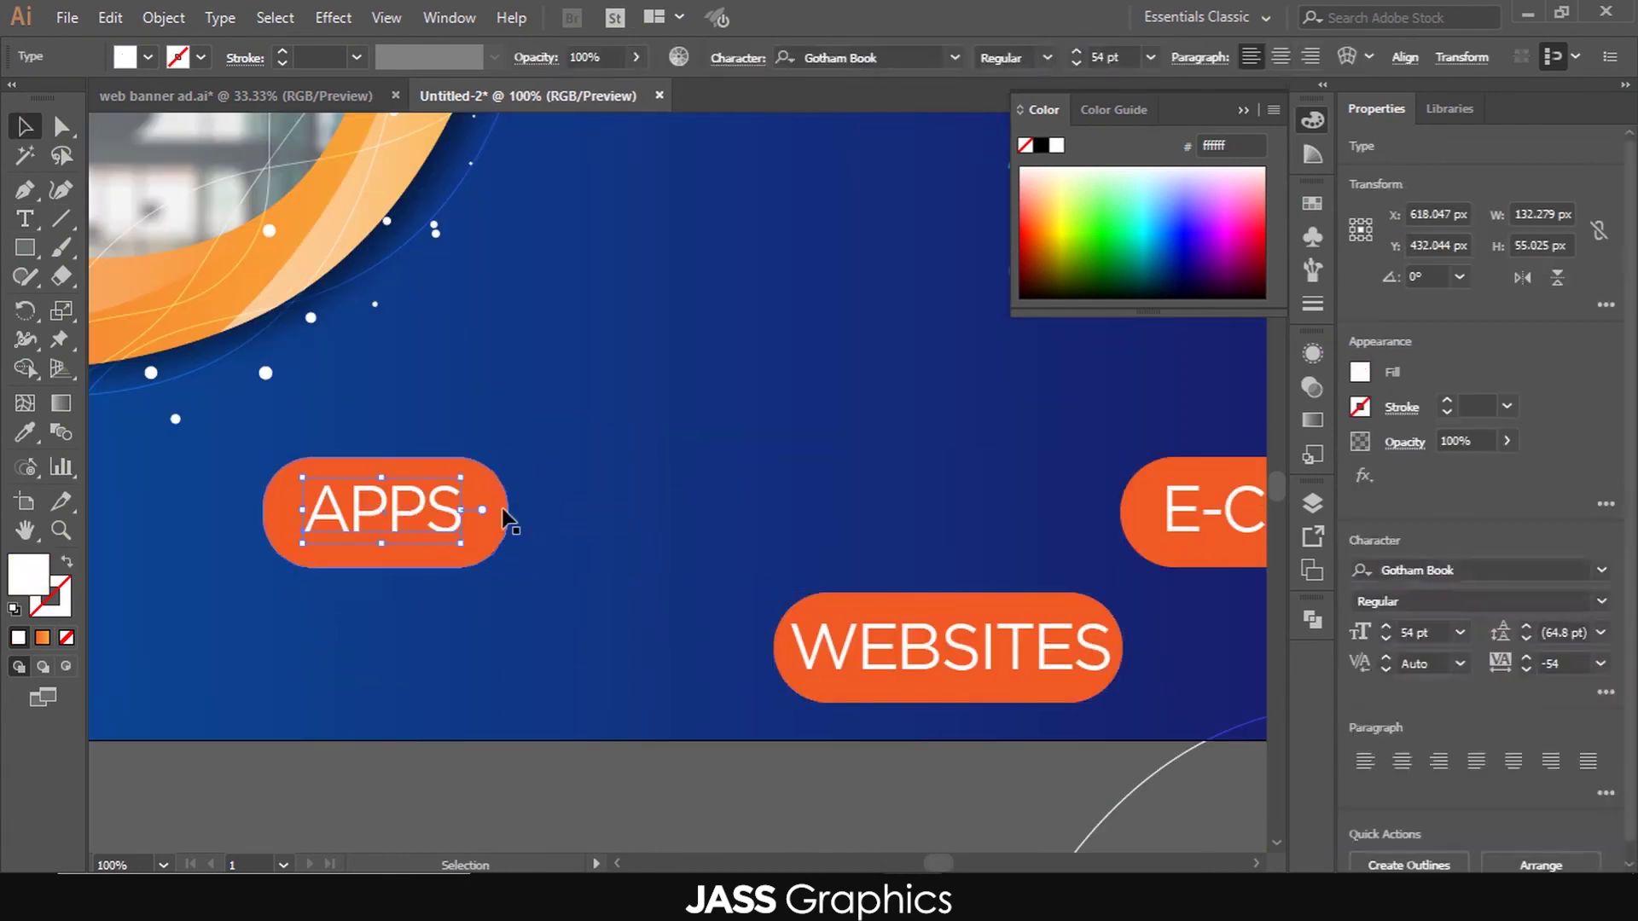
{"action": "left_click_drag", "start_coordinate": [900, 647], "coordinate": [703, 511]}
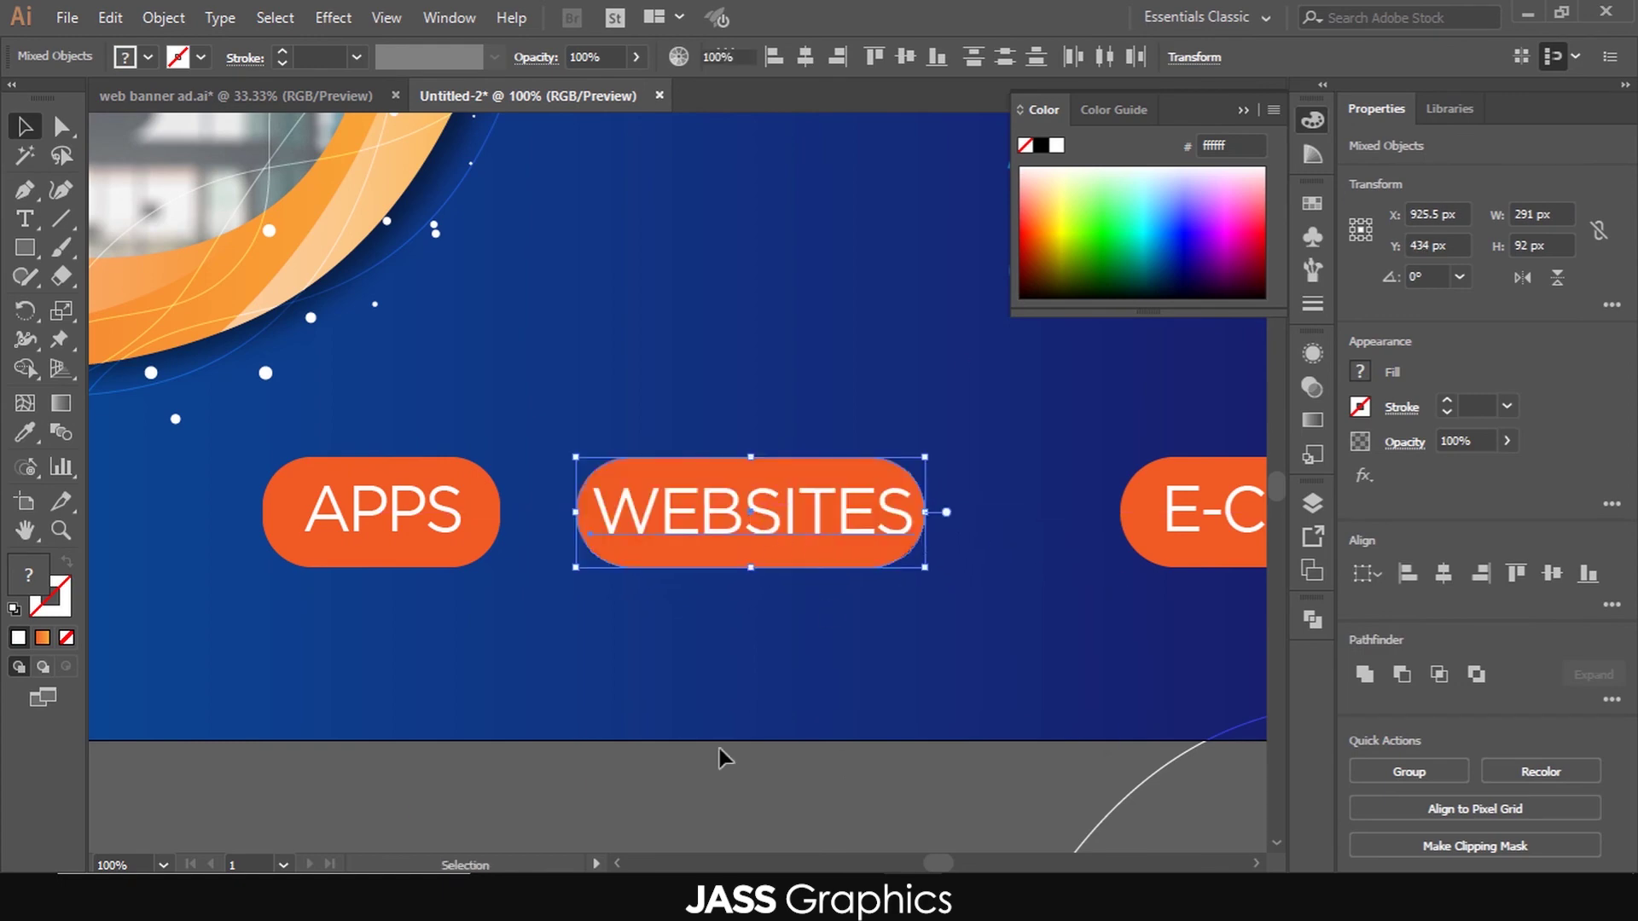
- Widen the E-COMMERCE SITES pill and fit its label inside with size 52 pt and tracking -68
{"action": "scroll", "coordinate": [719, 758], "scroll_direction": "down", "scroll_amount": 2}
{"action": "scroll", "coordinate": [1168, 694], "scroll_direction": "up", "scroll_amount": 2}
{"action": "left_click_drag", "start_coordinate": [980, 624], "coordinate": [1030, 599]}
{"action": "scroll", "coordinate": [793, 667], "scroll_direction": "down", "scroll_amount": 1}
{"action": "left_click", "coordinate": [891, 632]}
{"action": "left_click", "coordinate": [973, 607]}
{"action": "left_click", "coordinate": [1377, 641]}
{"action": "left_click", "coordinate": [1376, 641]}
{"action": "left_click", "coordinate": [1529, 668]}
{"action": "left_click", "coordinate": [1528, 669]}
{"action": "left_click", "coordinate": [1134, 656]}
{"action": "scroll", "coordinate": [1139, 656], "scroll_direction": "down", "scroll_amount": 2}
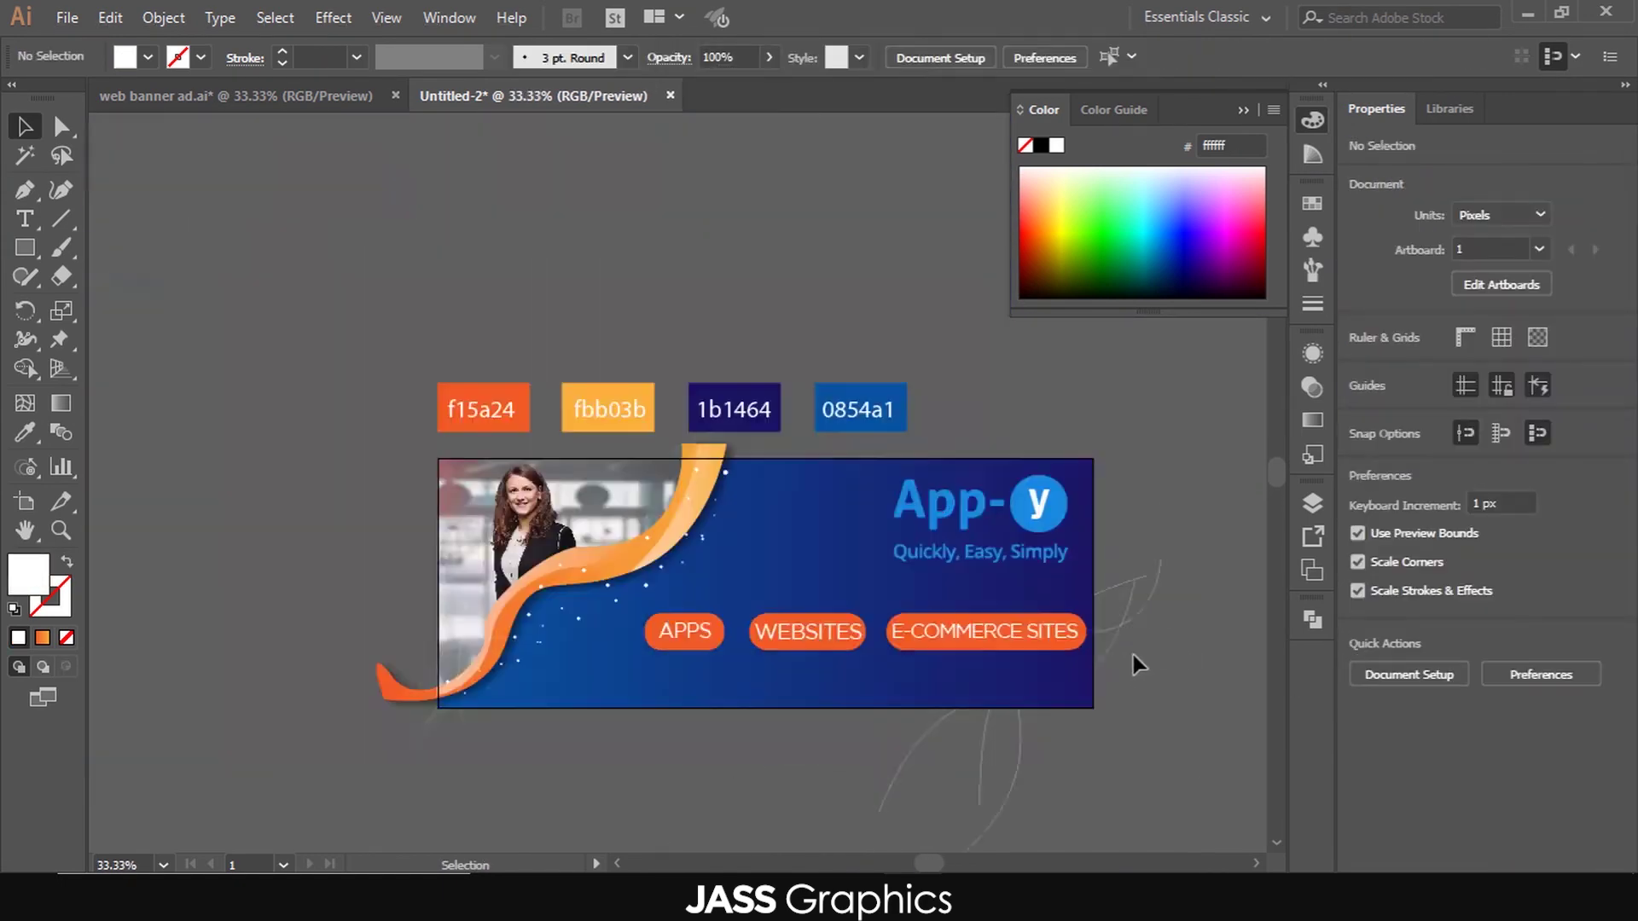
- Change the third pill's label to the mixed-case text E-Commerce Sites and shift it toward the pill's center
{"action": "scroll", "coordinate": [1133, 655], "scroll_direction": "down", "scroll_amount": 1}
{"action": "scroll", "coordinate": [1032, 627], "scroll_direction": "up", "scroll_amount": 3}
{"action": "double_click", "coordinate": [989, 504]}
{"action": "left_click_drag", "start_coordinate": [872, 507], "coordinate": [1131, 510]}
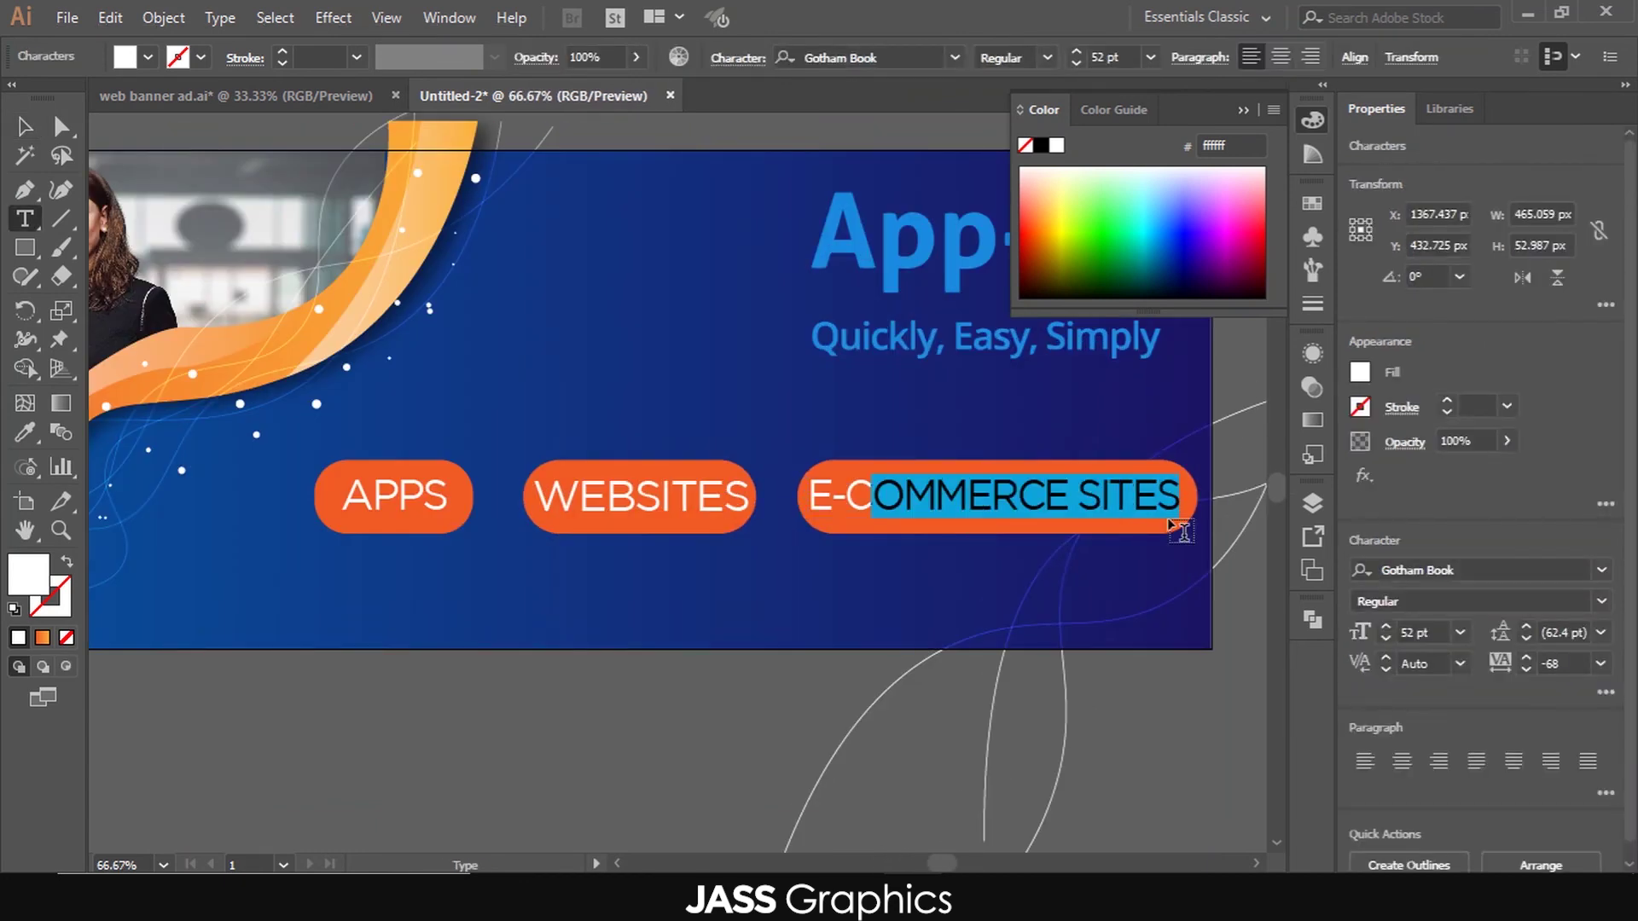
{"action": "key", "text": "Caps_Lock"}
{"action": "type", "text": "ommerce Sites"}
{"action": "left_click", "coordinate": [28, 127]}
{"action": "left_click_drag", "start_coordinate": [1021, 504], "coordinate": [1061, 505]}
- Change the WEBSITES and APPS labels to mixed-case Websites and Apps, shifting Websites toward its pill's center
{"action": "double_click", "coordinate": [584, 502]}
{"action": "left_click_drag", "start_coordinate": [584, 501], "coordinate": [753, 505]}
{"action": "type", "text": "ebsites"}
{"action": "left_click", "coordinate": [26, 128]}
{"action": "left_click_drag", "start_coordinate": [612, 503], "coordinate": [632, 504]}
{"action": "double_click", "coordinate": [446, 505]}
{"action": "left_click_drag", "start_coordinate": [445, 505], "coordinate": [375, 504]}
{"action": "type", "text": "pps"}
{"action": "left_click", "coordinate": [560, 682]}
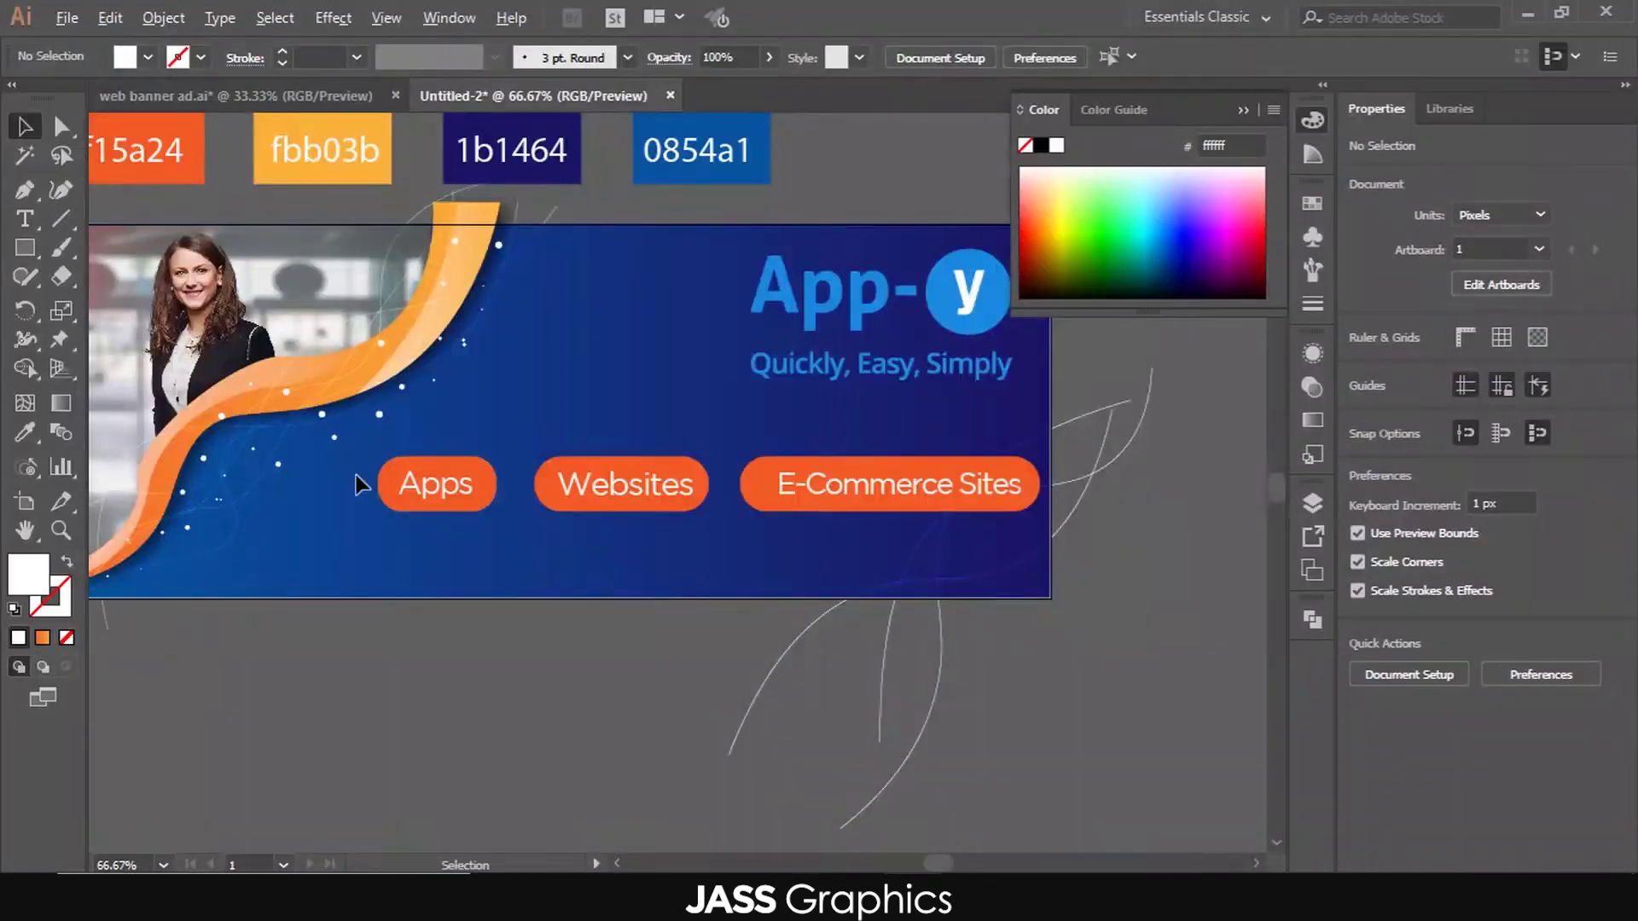
- Add a white @ sign below the Apps pill and scale it down to about 29.19 pt
{"action": "key", "text": "ctrl+plus"}
{"action": "key", "text": "ctrl+plus"}
{"action": "key", "text": "t"}
{"action": "left_click", "coordinate": [401, 499]}
{"action": "type", "text": "@"}
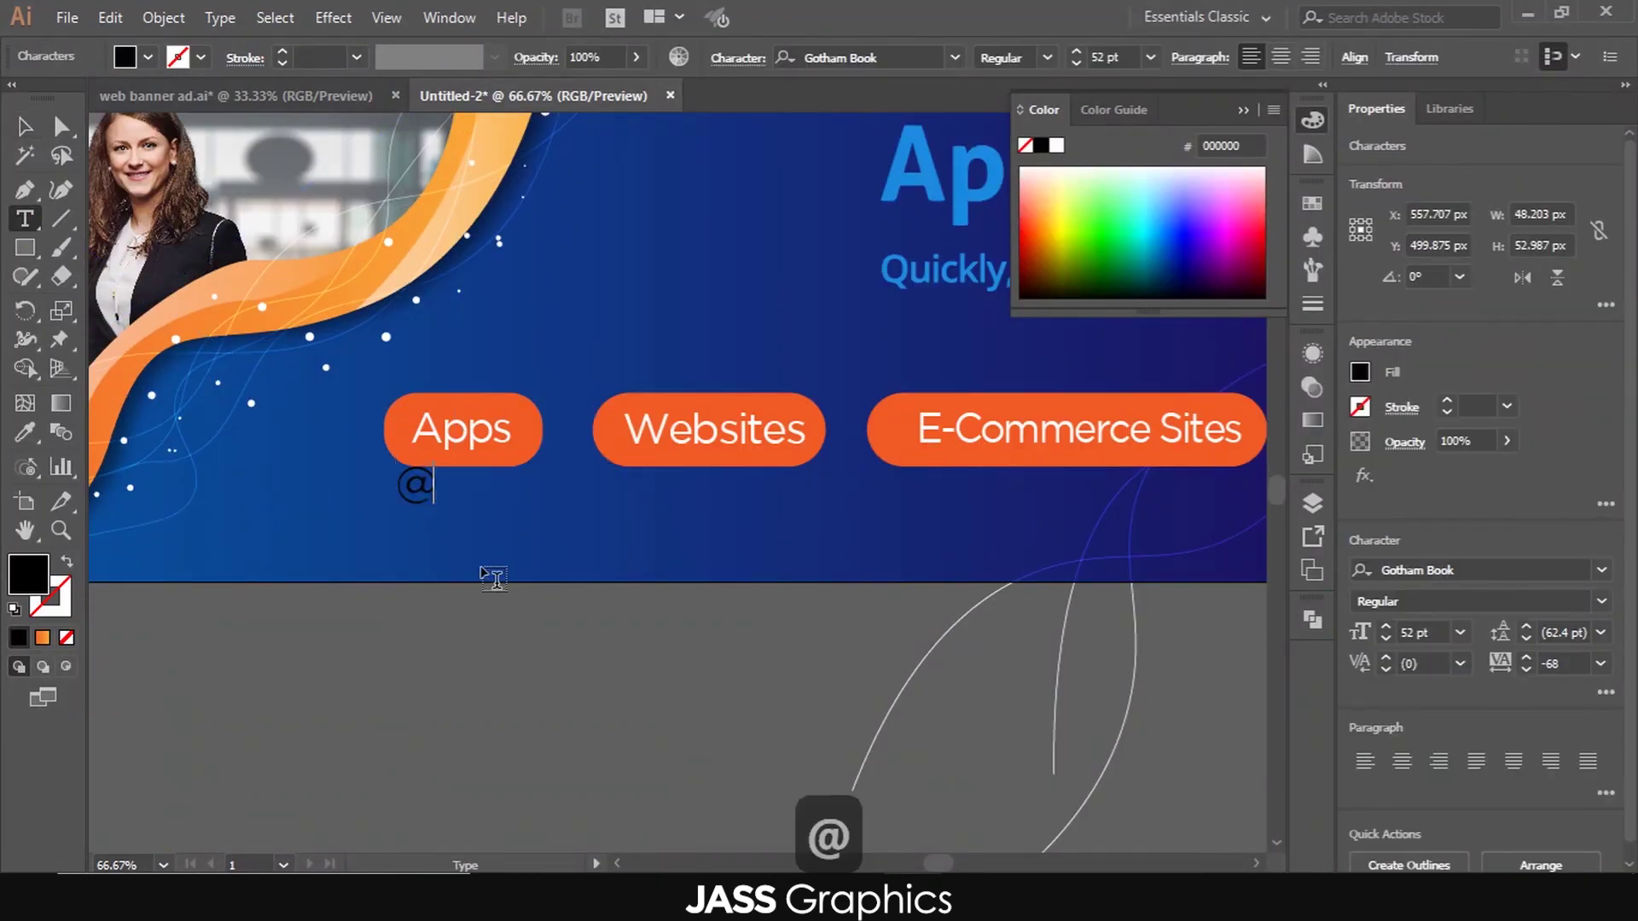
{"action": "left_click", "coordinate": [25, 126]}
{"action": "scroll", "coordinate": [421, 480], "scroll_direction": "up", "scroll_amount": 2}
{"action": "left_click", "coordinate": [1057, 146]}
{"action": "scroll", "coordinate": [554, 522], "scroll_direction": "up", "scroll_amount": 2}
{"action": "left_click_drag", "start_coordinate": [179, 361], "coordinate": [216, 404]}
- Duplicate the @ text twice beside it and change the copies to Chf and 999
{"action": "left_click_drag", "start_coordinate": [282, 477], "coordinate": [642, 516]}
{"action": "key", "text": "BackSpace"}
{"action": "type", "text": "Chf"}
{"action": "left_click", "coordinate": [25, 127]}
{"action": "key", "text": "Delete"}
{"action": "key", "text": "BackSpace"}
{"action": "key", "text": "BackSpace"}
{"action": "type", "text": "999"}
{"action": "left_click", "coordinate": [25, 126]}
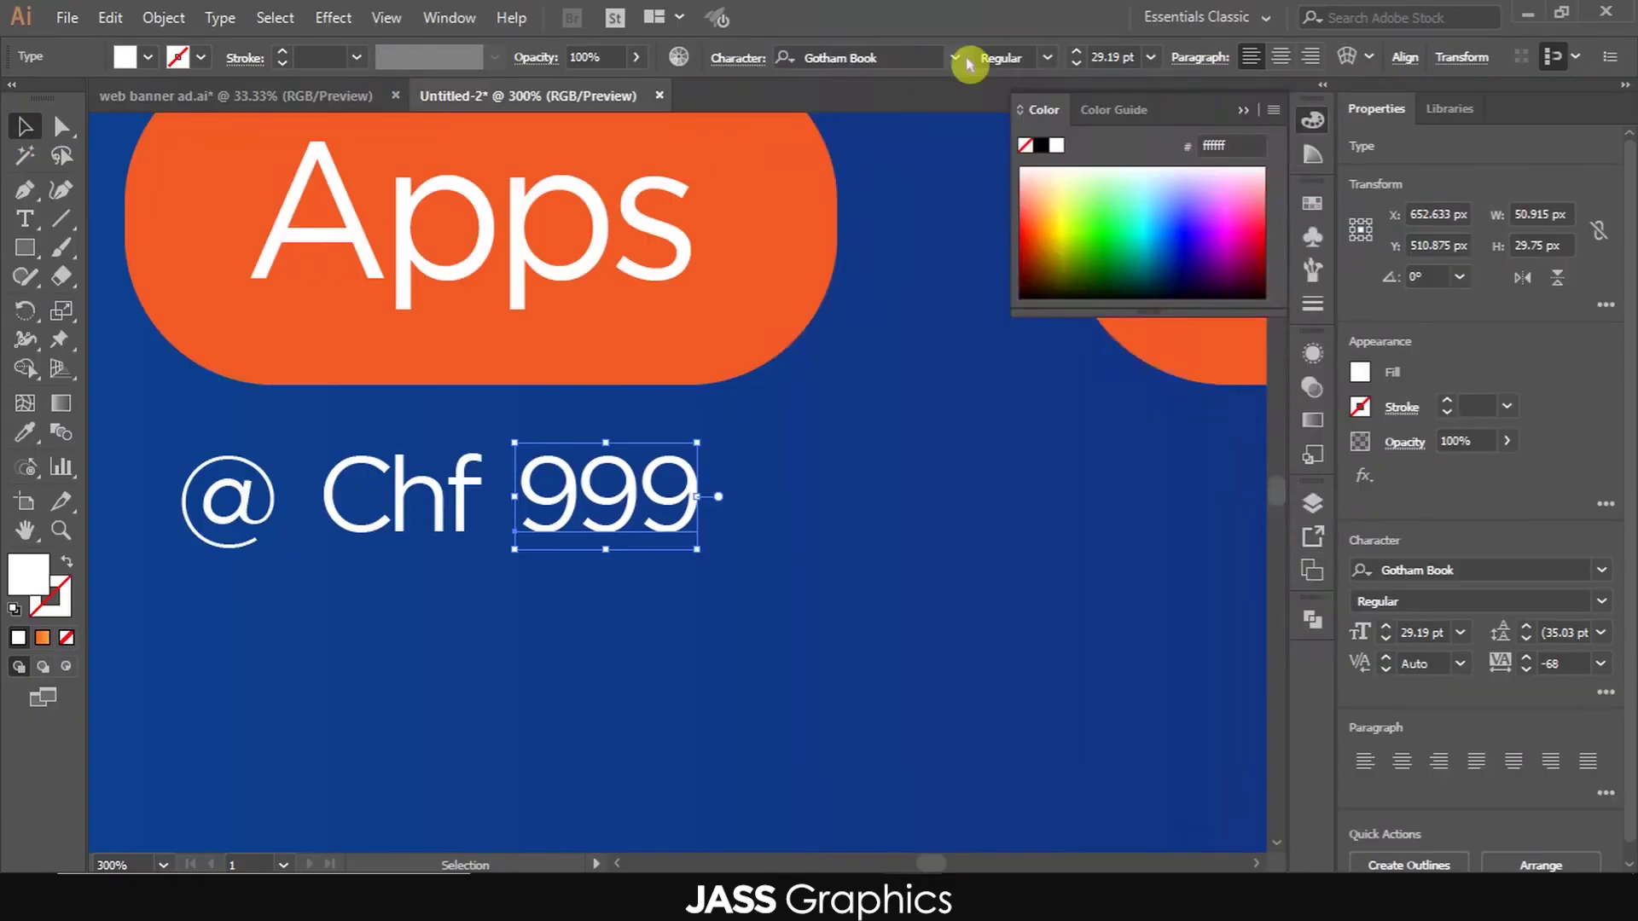
- Set the price text to Century Gothic and arrange the pieces under the Apps pill to read @ 999 Chf
{"action": "left_click", "coordinate": [955, 58]}
{"action": "left_click_drag", "start_coordinate": [404, 508], "coordinate": [829, 513]}
{"action": "left_click_drag", "start_coordinate": [588, 513], "coordinate": [382, 514]}
{"action": "left_click_drag", "start_coordinate": [825, 515], "coordinate": [595, 515]}
{"action": "left_click_drag", "start_coordinate": [271, 529], "coordinate": [304, 532]}
{"action": "scroll", "coordinate": [480, 633], "scroll_direction": "down", "scroll_amount": 5}
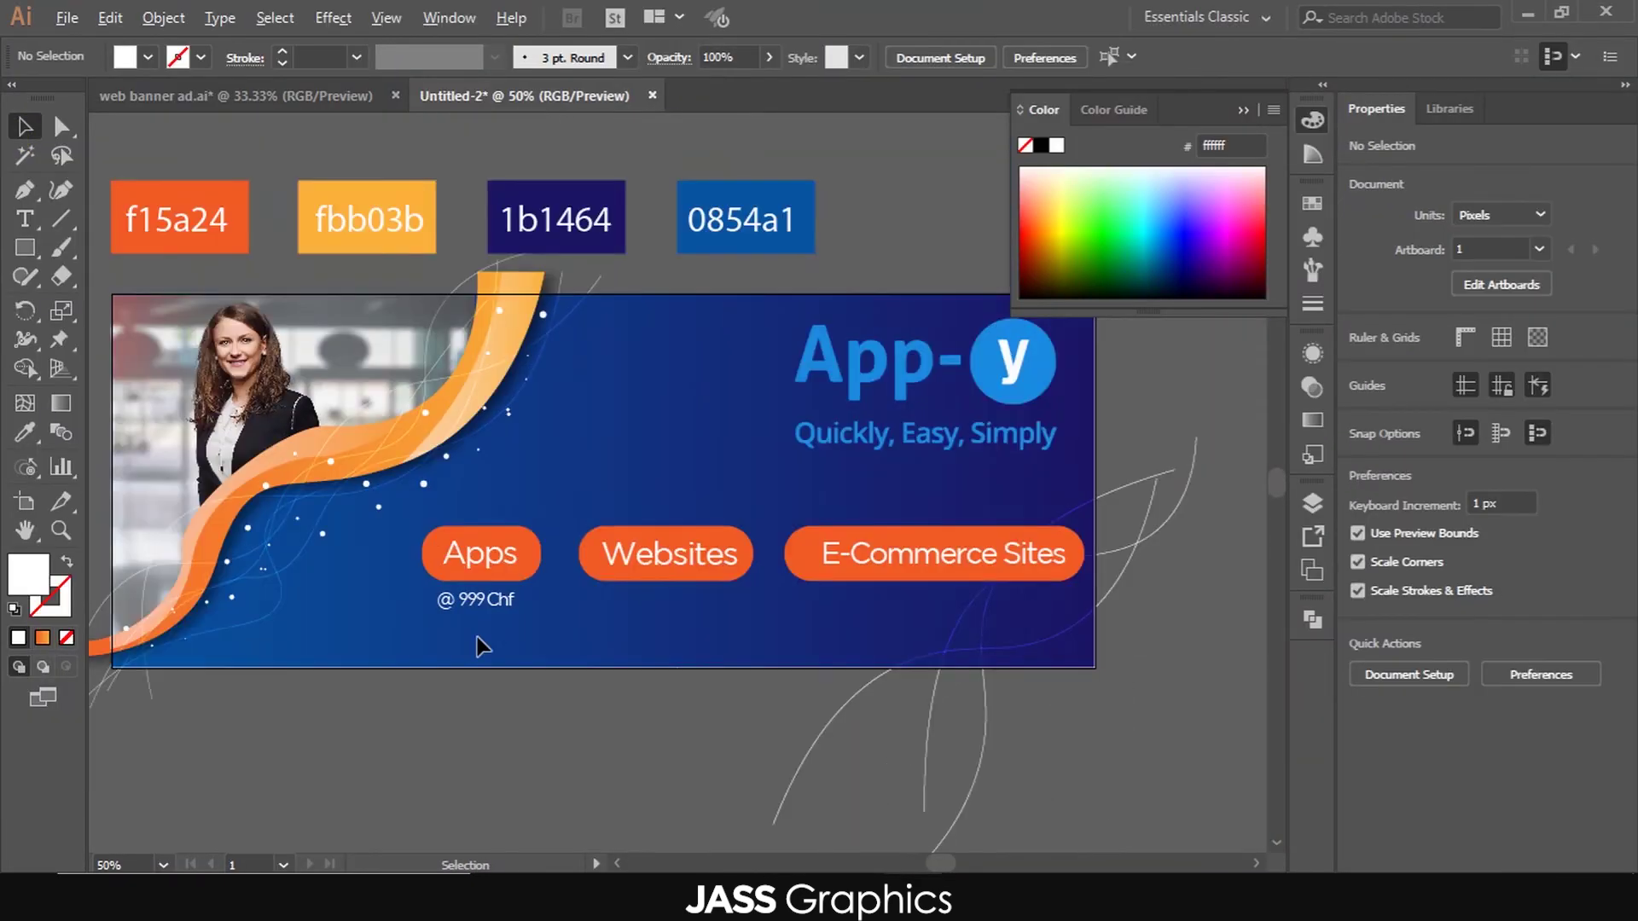
- Shrink the @ sign and duplicate the @ 999 Chf price below the Websites and E-Commerce Sites pills
{"action": "scroll", "coordinate": [451, 609], "scroll_direction": "up", "scroll_amount": 6}
{"action": "left_click", "coordinate": [404, 533]}
{"action": "left_click_drag", "start_coordinate": [341, 462], "coordinate": [366, 489]}
{"action": "scroll", "coordinate": [384, 543], "scroll_direction": "up", "scroll_amount": 2}
{"action": "left_click_drag", "start_coordinate": [456, 513], "coordinate": [1006, 629]}
{"action": "scroll", "coordinate": [489, 568], "scroll_direction": "down", "scroll_amount": 7}
{"action": "left_click", "coordinate": [548, 698]}
{"action": "scroll", "coordinate": [546, 628], "scroll_direction": "up", "scroll_amount": 4}
{"action": "scroll", "coordinate": [395, 526], "scroll_direction": "down", "scroll_amount": 3}
{"action": "scroll", "coordinate": [1006, 628], "scroll_direction": "down", "scroll_amount": 2}
{"action": "scroll", "coordinate": [608, 501], "scroll_direction": "up", "scroll_amount": 4}
- Change the price amount below the Websites pill to 250
{"action": "double_click", "coordinate": [608, 499]}
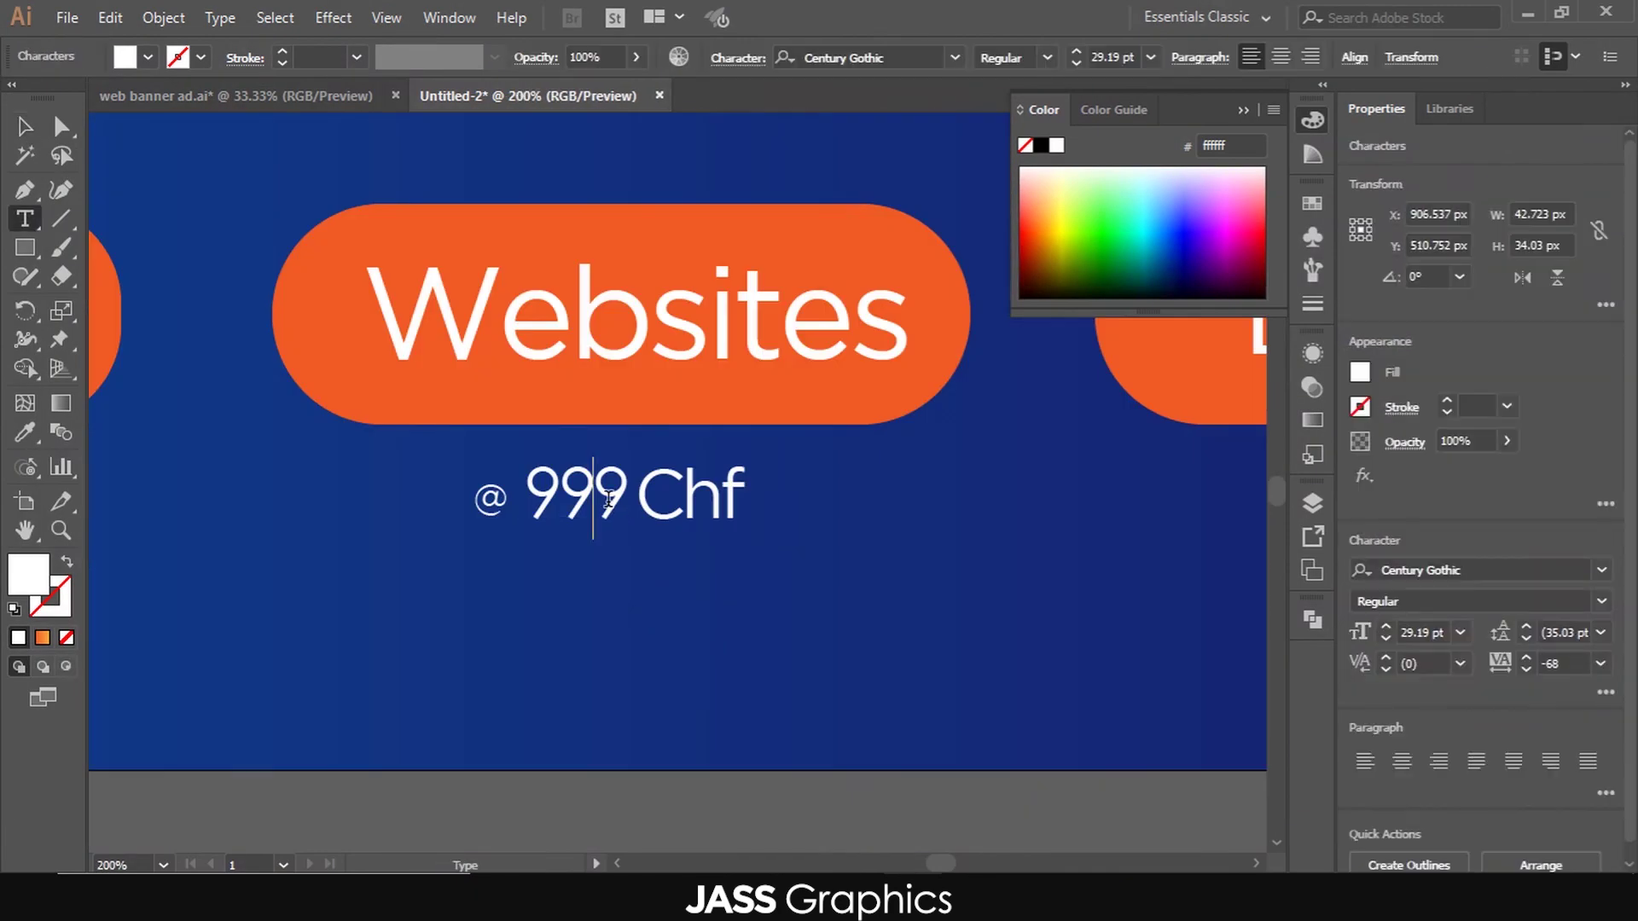
{"action": "key", "text": "Delete"}
{"action": "key", "text": "BackSpace"}
{"action": "key", "text": "BackSpace"}
{"action": "type", "text": "250"}
{"action": "left_click", "coordinate": [25, 126]}
- Change the price amount below the E-Commerce Sites pill to 749
{"action": "double_click", "coordinate": [739, 525]}
{"action": "key", "text": "Delete"}
{"action": "key", "text": "BackSpace"}
{"action": "key", "text": "BackSpace"}
{"action": "type", "text": "749"}
{"action": "left_click", "coordinate": [28, 123]}
{"action": "left_click", "coordinate": [1243, 110]}
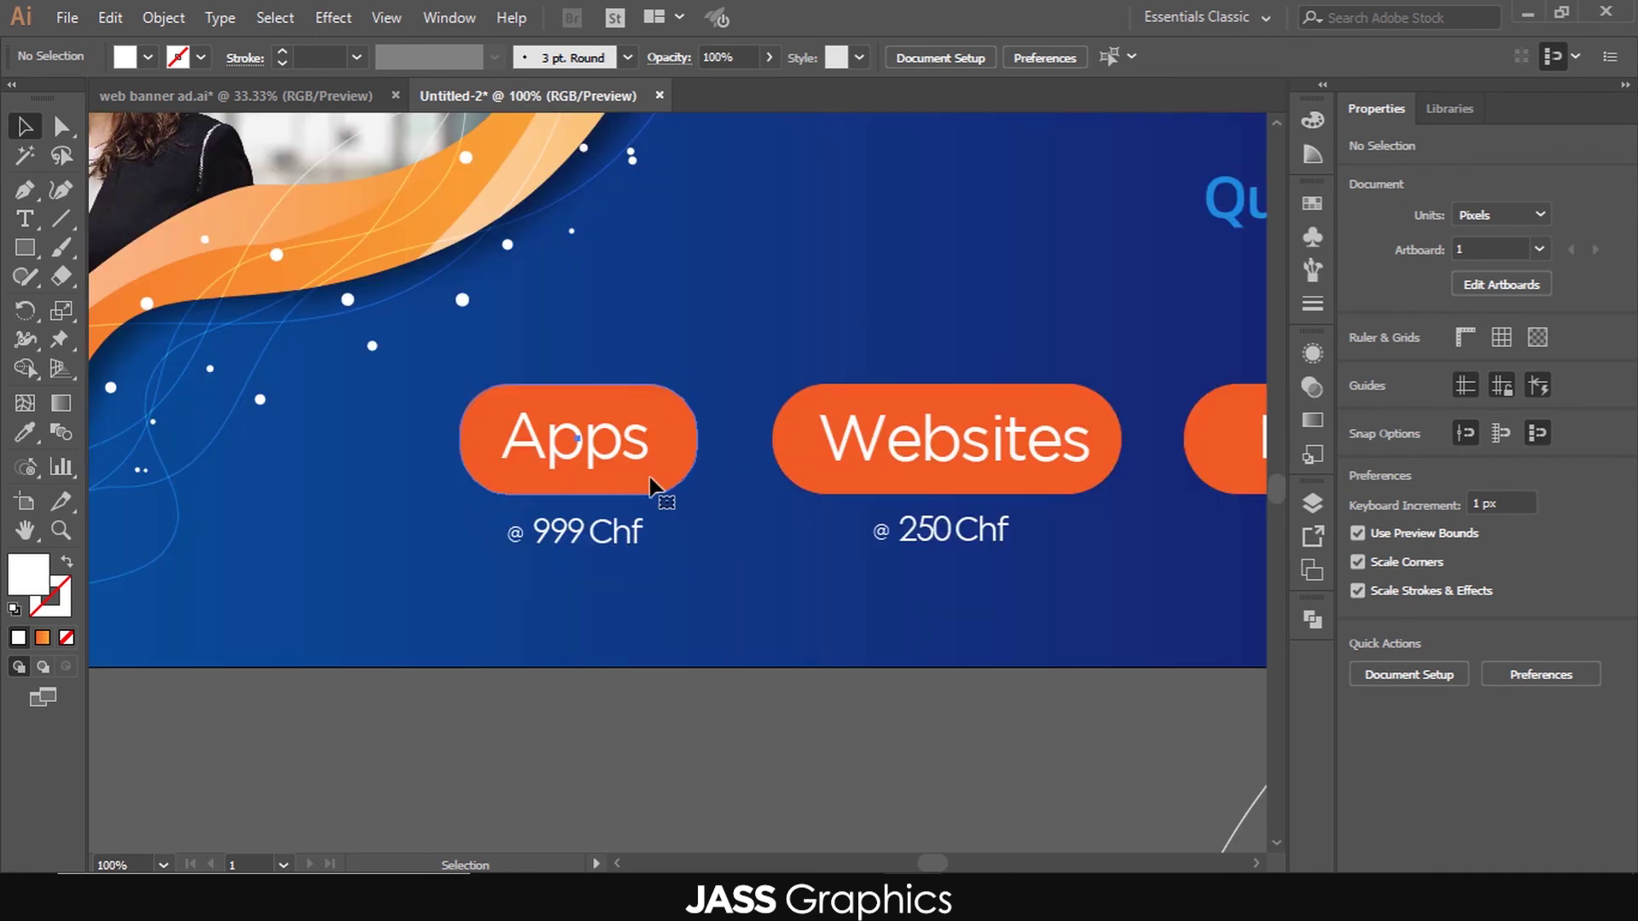
- Center the Apps label and its pill on each other horizontally and vertically, aligning to the selection
{"action": "left_click", "coordinate": [648, 483]}
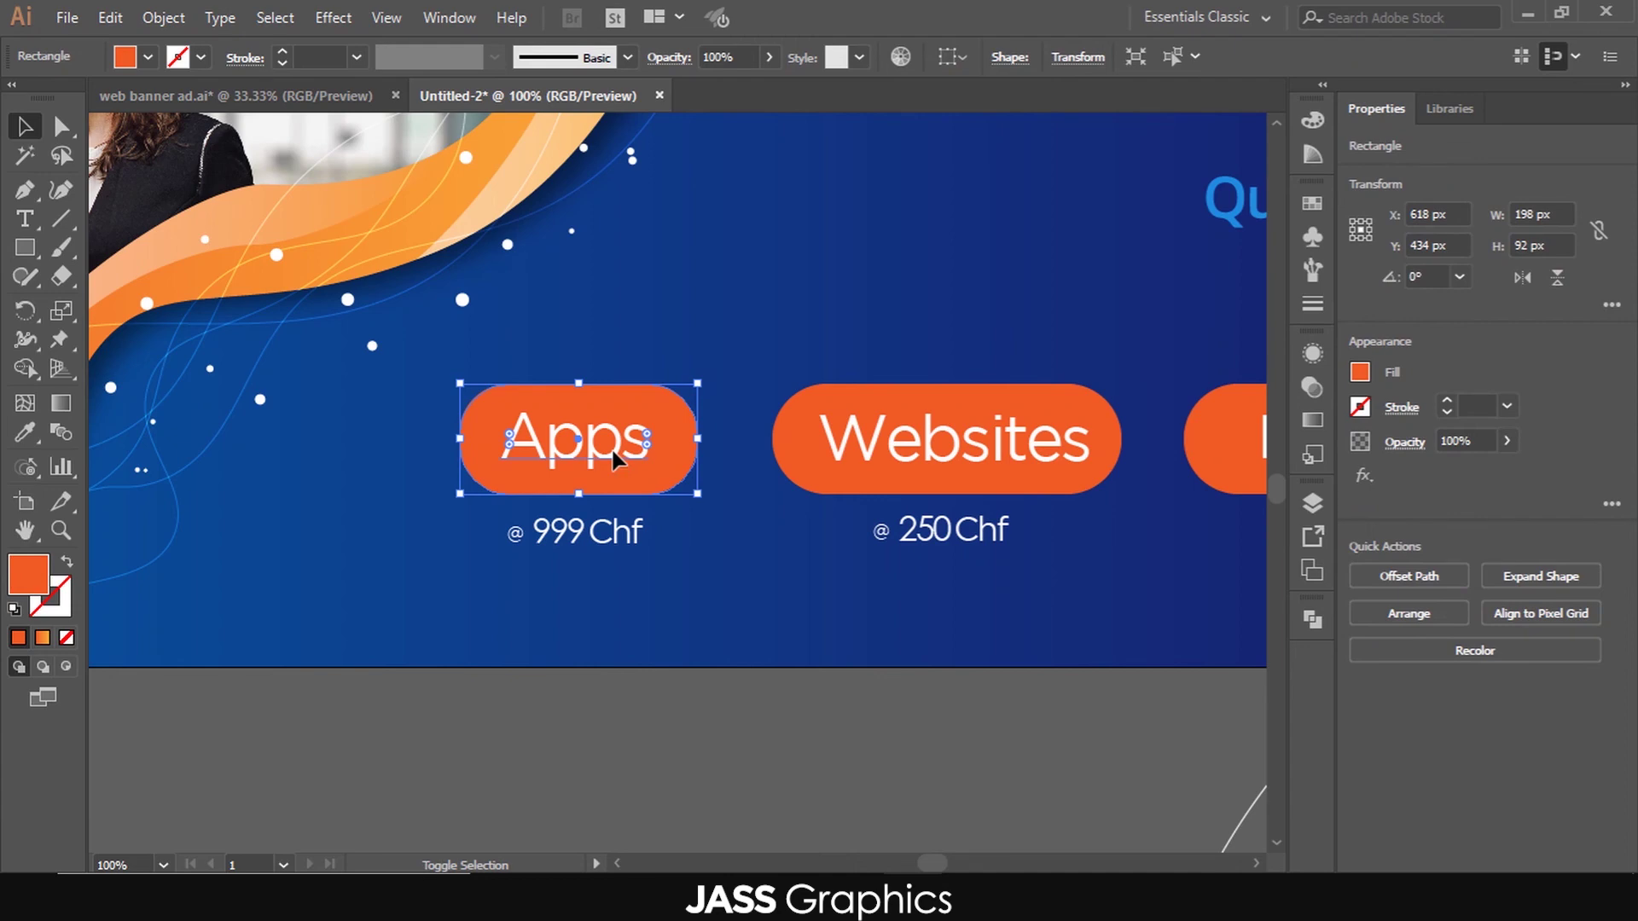
{"action": "left_click", "coordinate": [610, 447], "text": "shift"}
{"action": "left_click", "coordinate": [742, 62]}
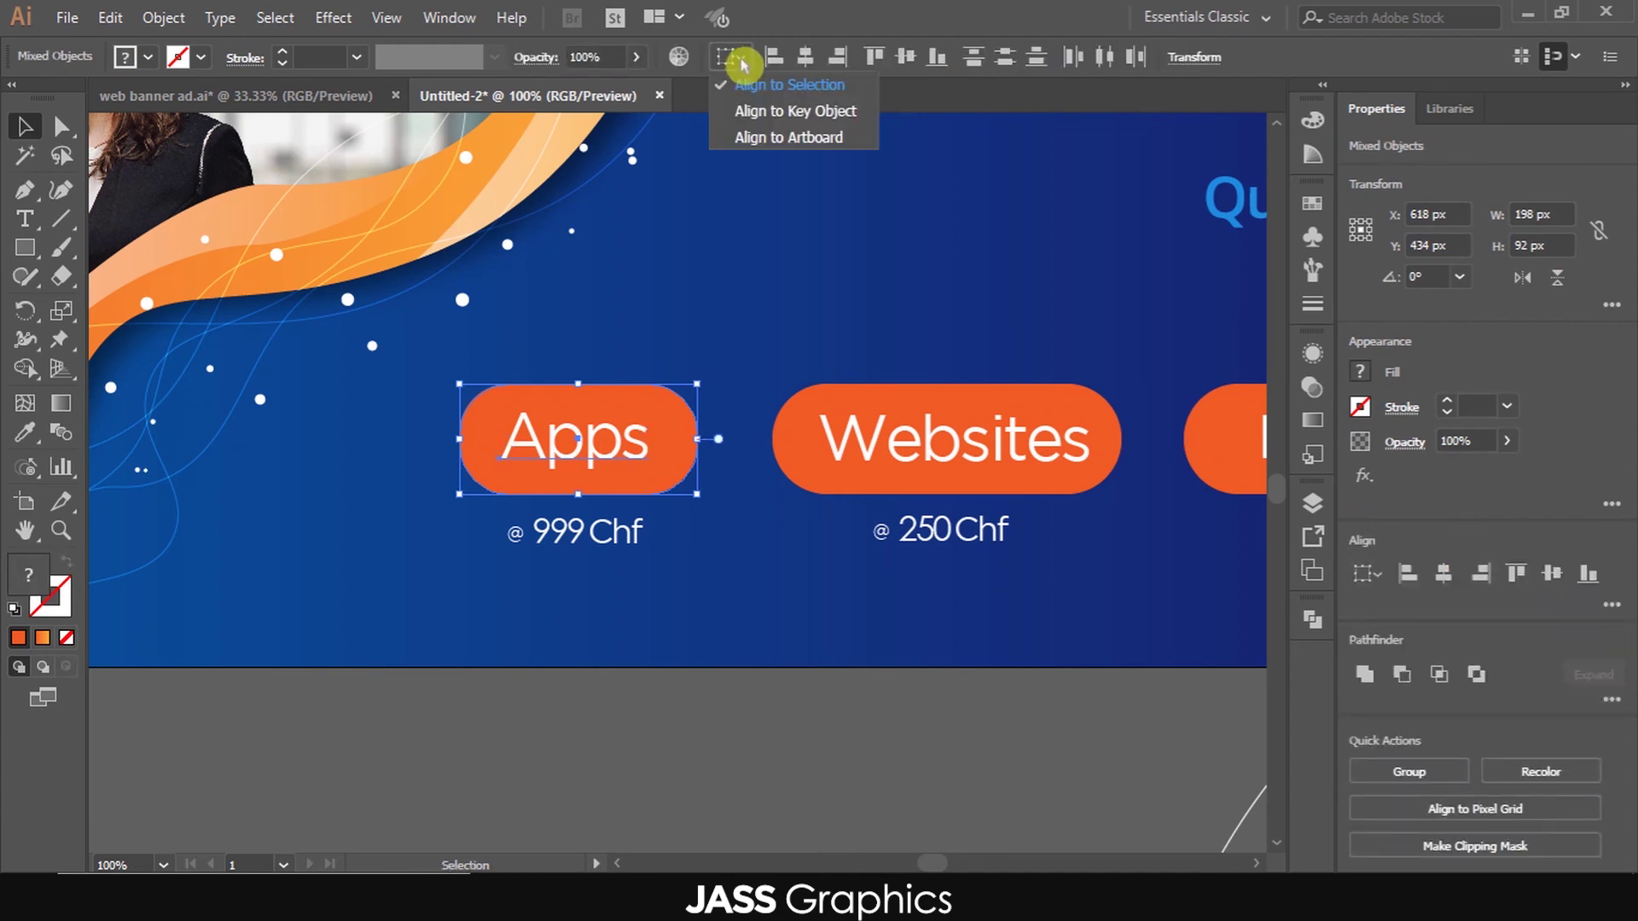
{"action": "left_click", "coordinate": [807, 67]}
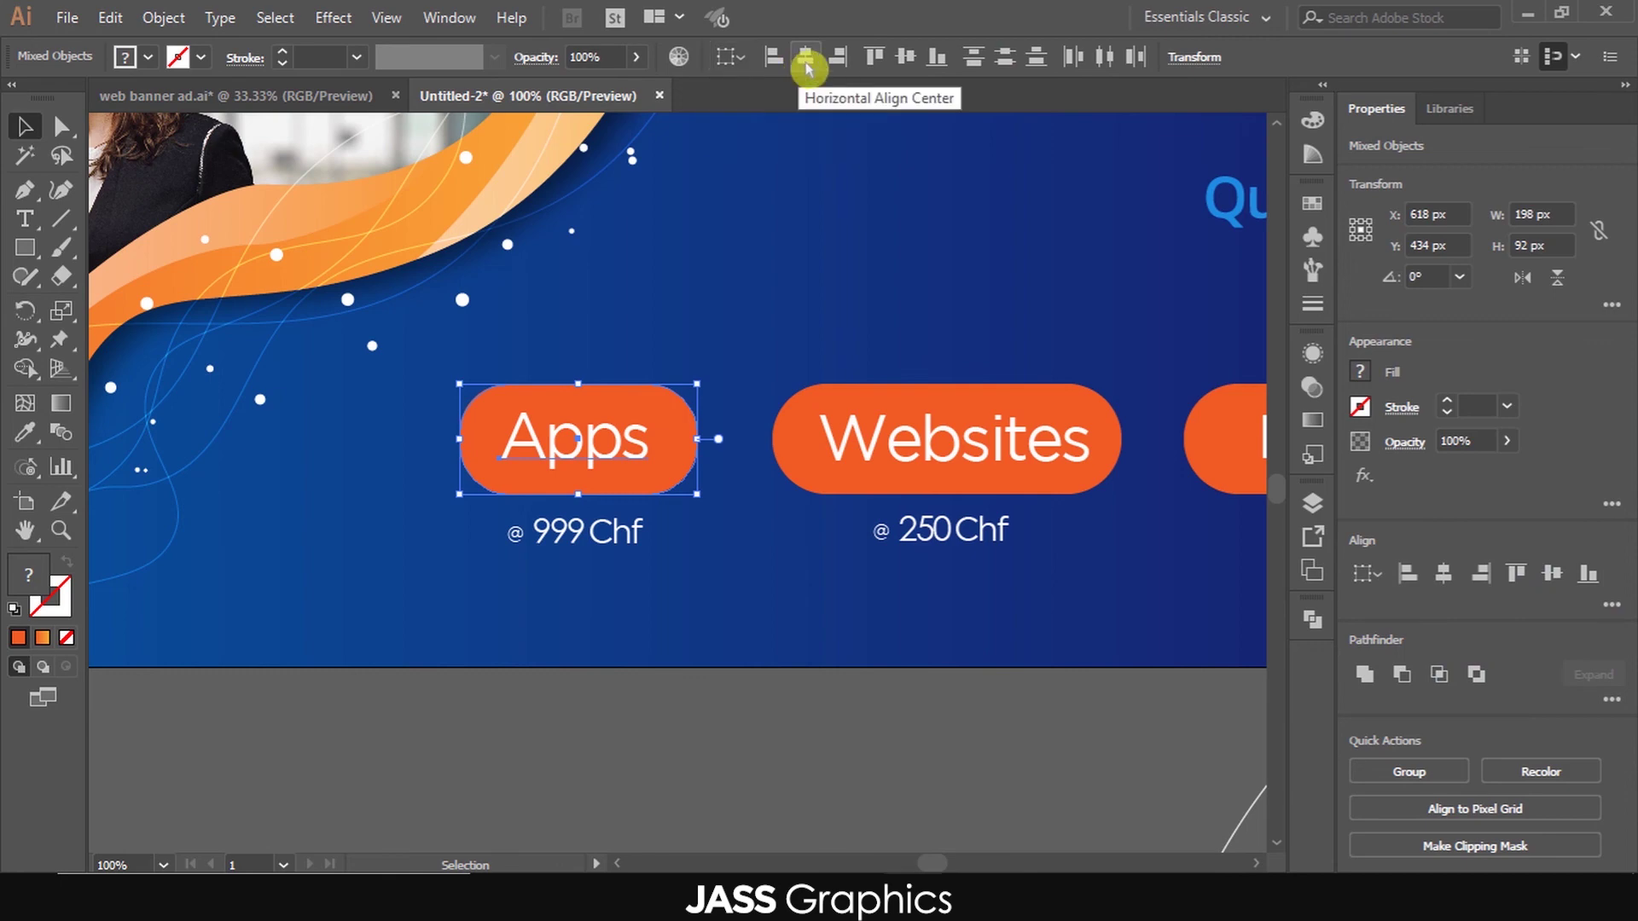
{"action": "left_click", "coordinate": [906, 60]}
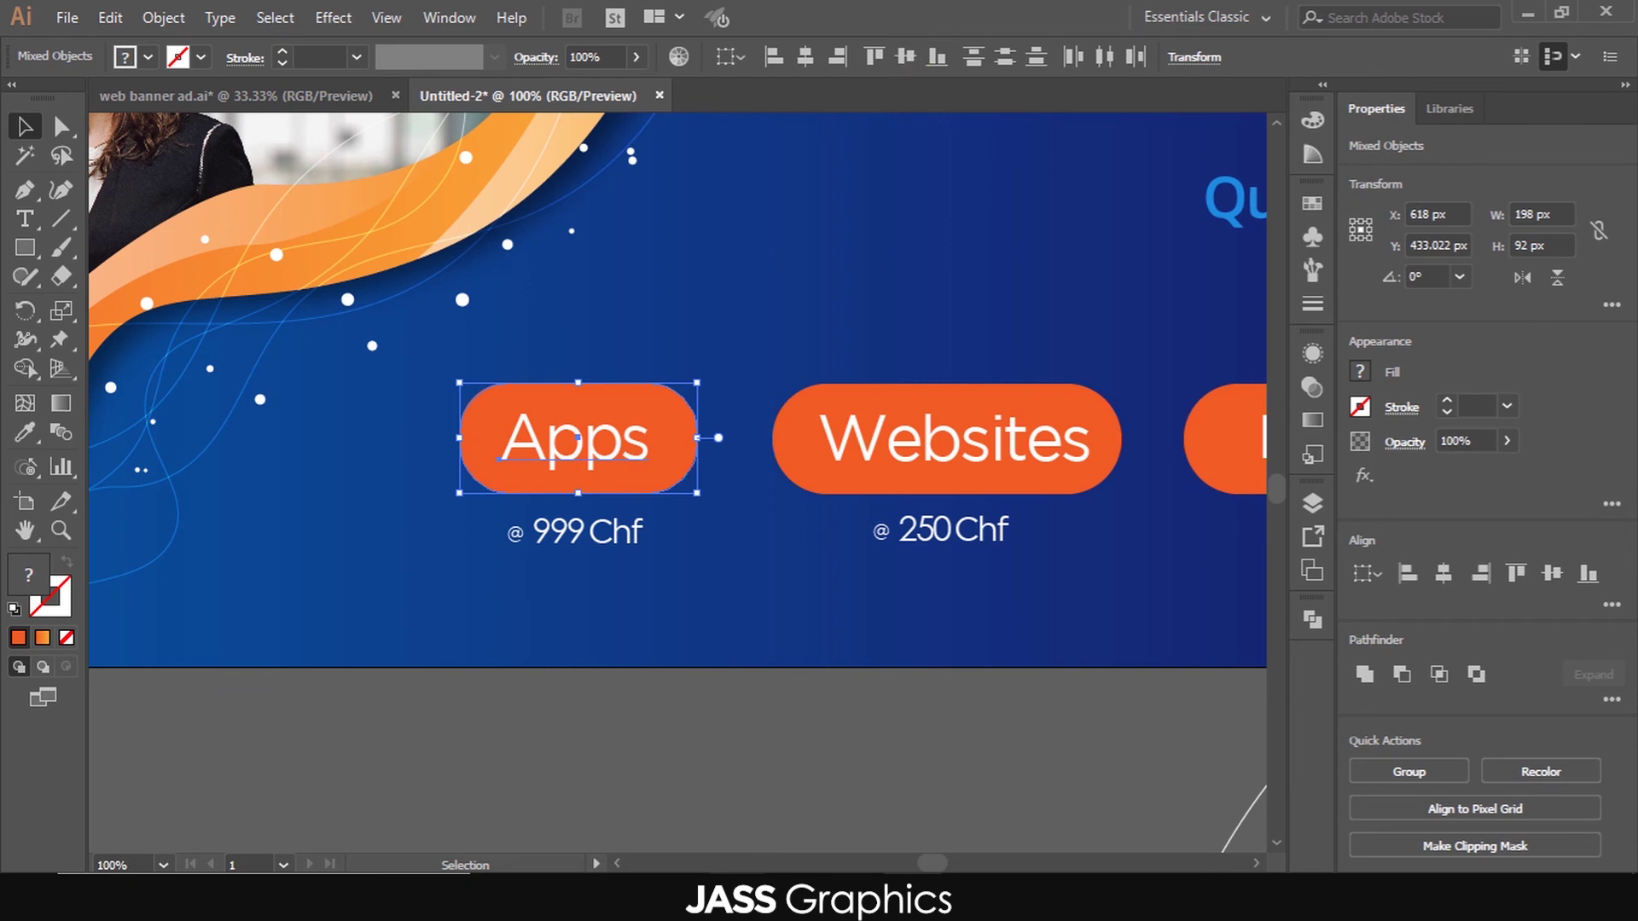
{"action": "scroll", "coordinate": [589, 742], "scroll_direction": "down", "scroll_amount": 2}
{"action": "left_click", "coordinate": [588, 742]}
- Center the Websites label and its pill on each other horizontally and vertically
{"action": "scroll", "coordinate": [588, 742], "scroll_direction": "up", "scroll_amount": 1}
{"action": "left_click", "coordinate": [1005, 425]}
{"action": "left_click", "coordinate": [1015, 450], "text": "shift"}
{"action": "left_click", "coordinate": [805, 60]}
{"action": "left_click", "coordinate": [906, 60]}
{"action": "scroll", "coordinate": [560, 758], "scroll_direction": "down", "scroll_amount": 1}
- Center the E-Commerce Sites label and its pill on each other horizontally and vertically
{"action": "left_click", "coordinate": [1109, 573]}
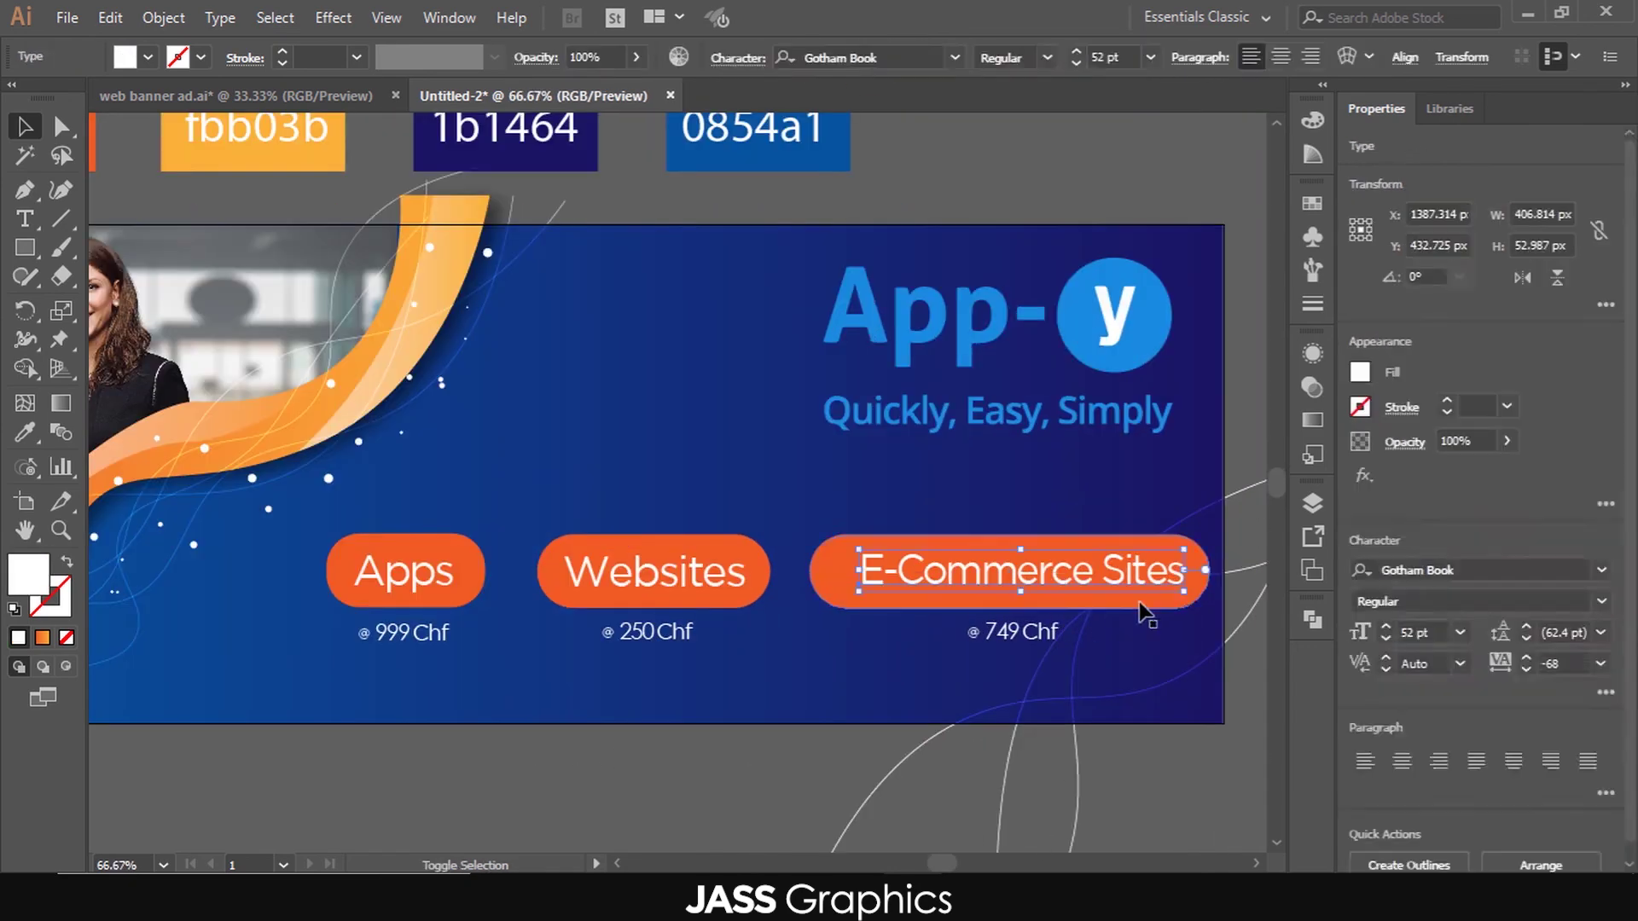
{"action": "left_click", "coordinate": [1139, 601], "text": "shift"}
{"action": "left_click", "coordinate": [805, 59]}
{"action": "left_click", "coordinate": [906, 59]}
{"action": "left_click", "coordinate": [933, 690]}
{"action": "scroll", "coordinate": [932, 689], "scroll_direction": "down", "scroll_amount": 3}
{"action": "scroll", "coordinate": [842, 546], "scroll_direction": "up", "scroll_amount": 1}
{"action": "scroll", "coordinate": [845, 546], "scroll_direction": "up", "scroll_amount": 1}
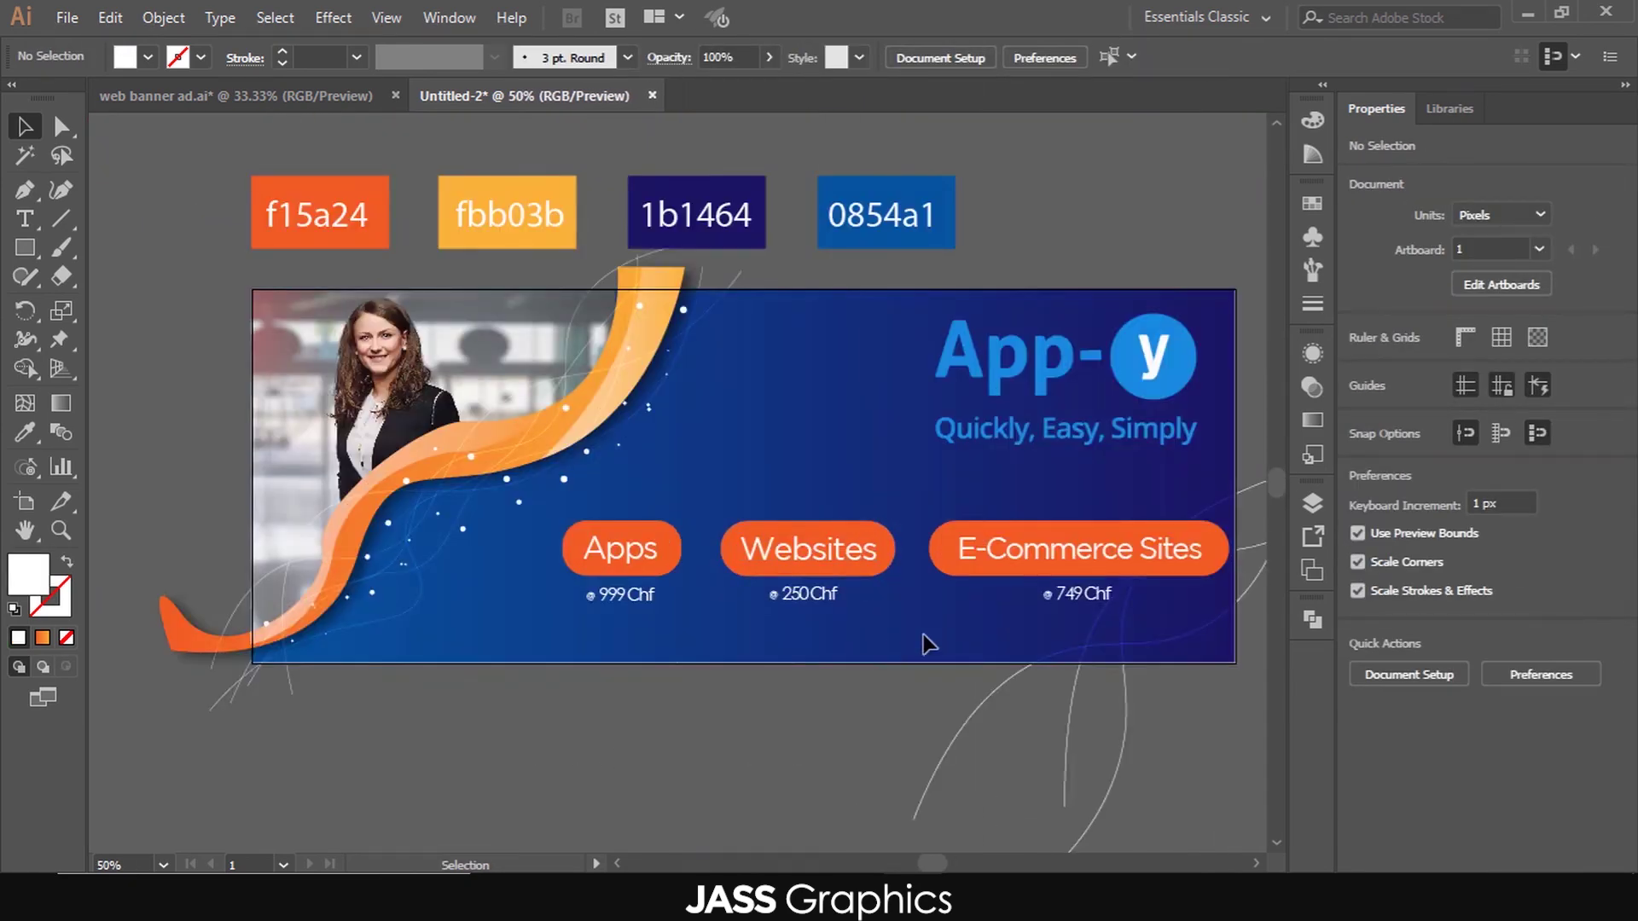
- Show the rulers and place a horizontal guide along the lower edges of the three pills
{"action": "right_click", "coordinate": [764, 133]}
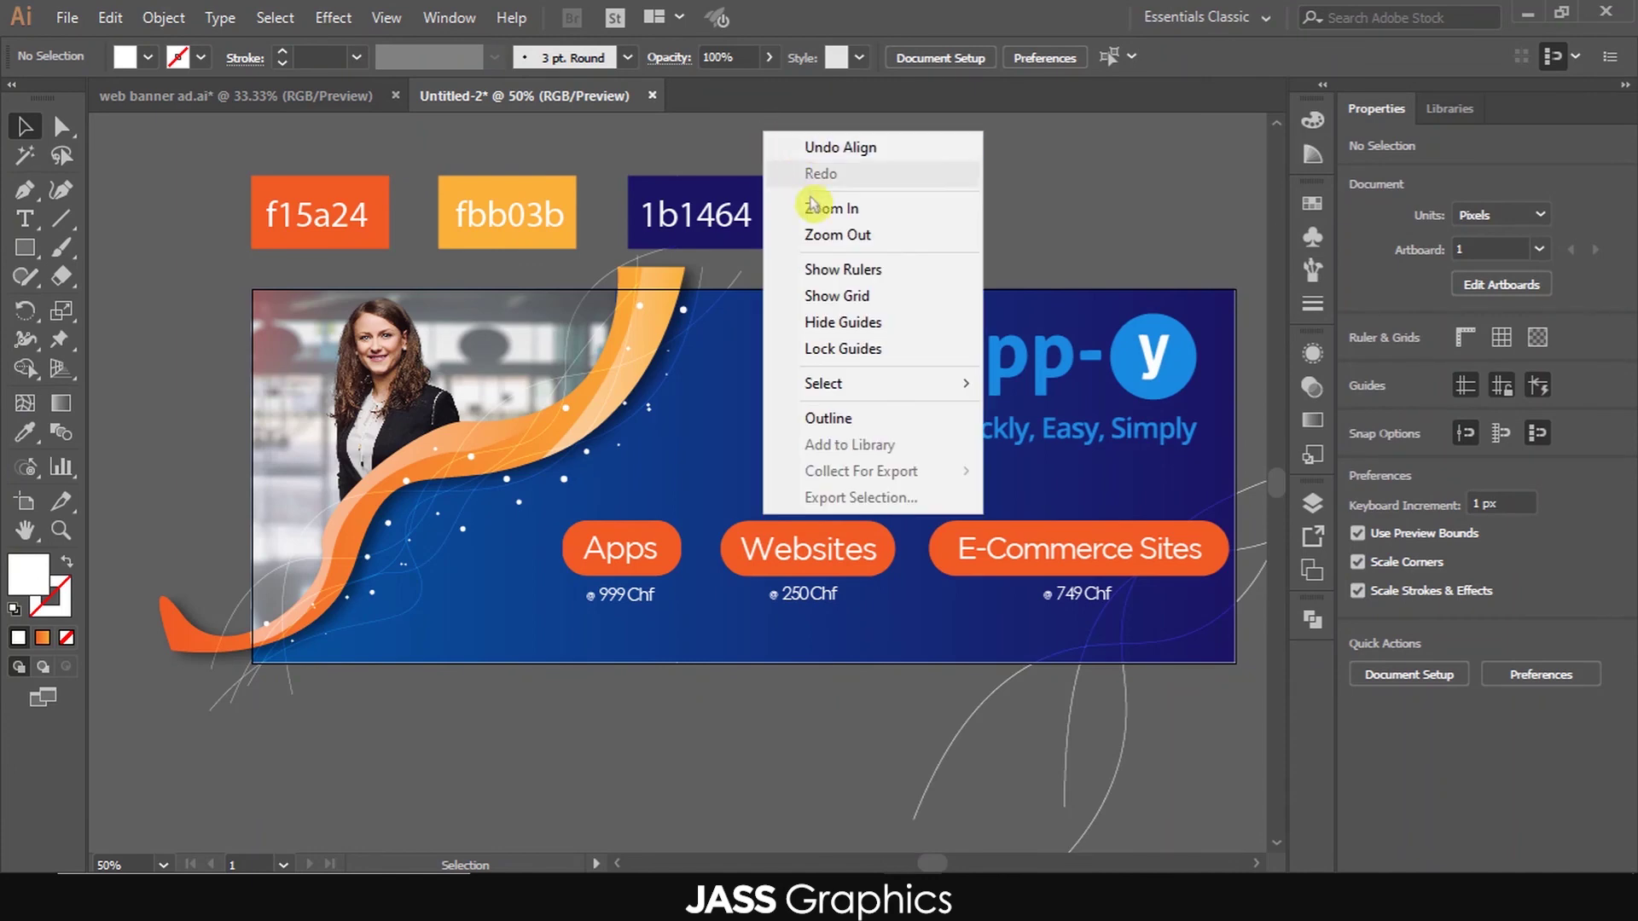
{"action": "left_click", "coordinate": [855, 271]}
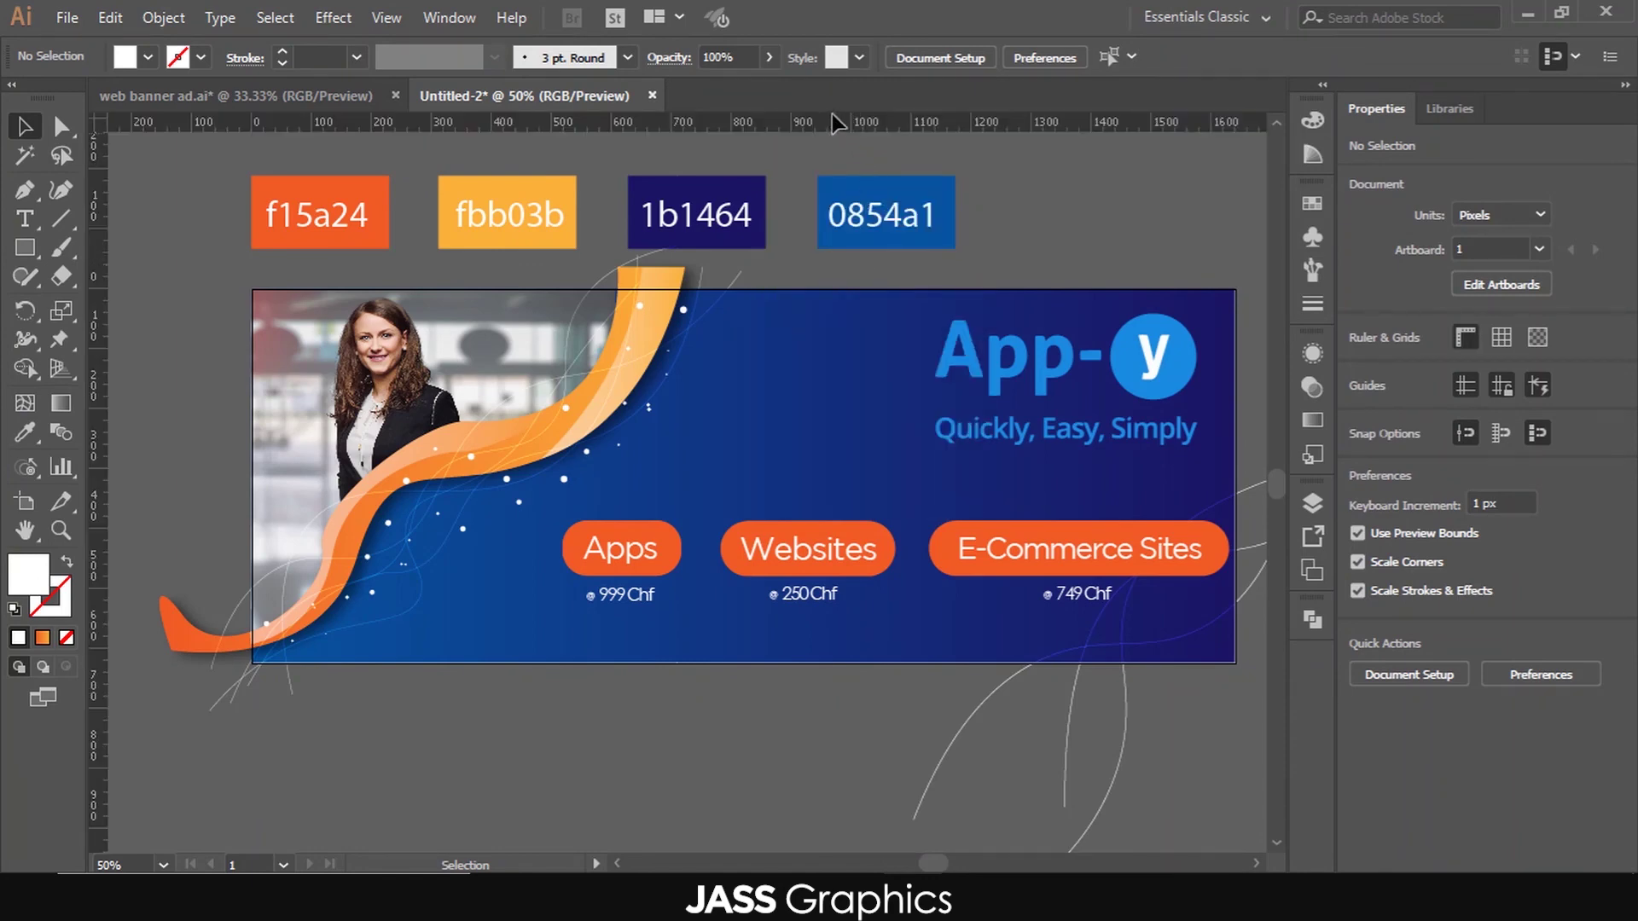
{"action": "left_click_drag", "start_coordinate": [840, 127], "coordinate": [889, 577]}
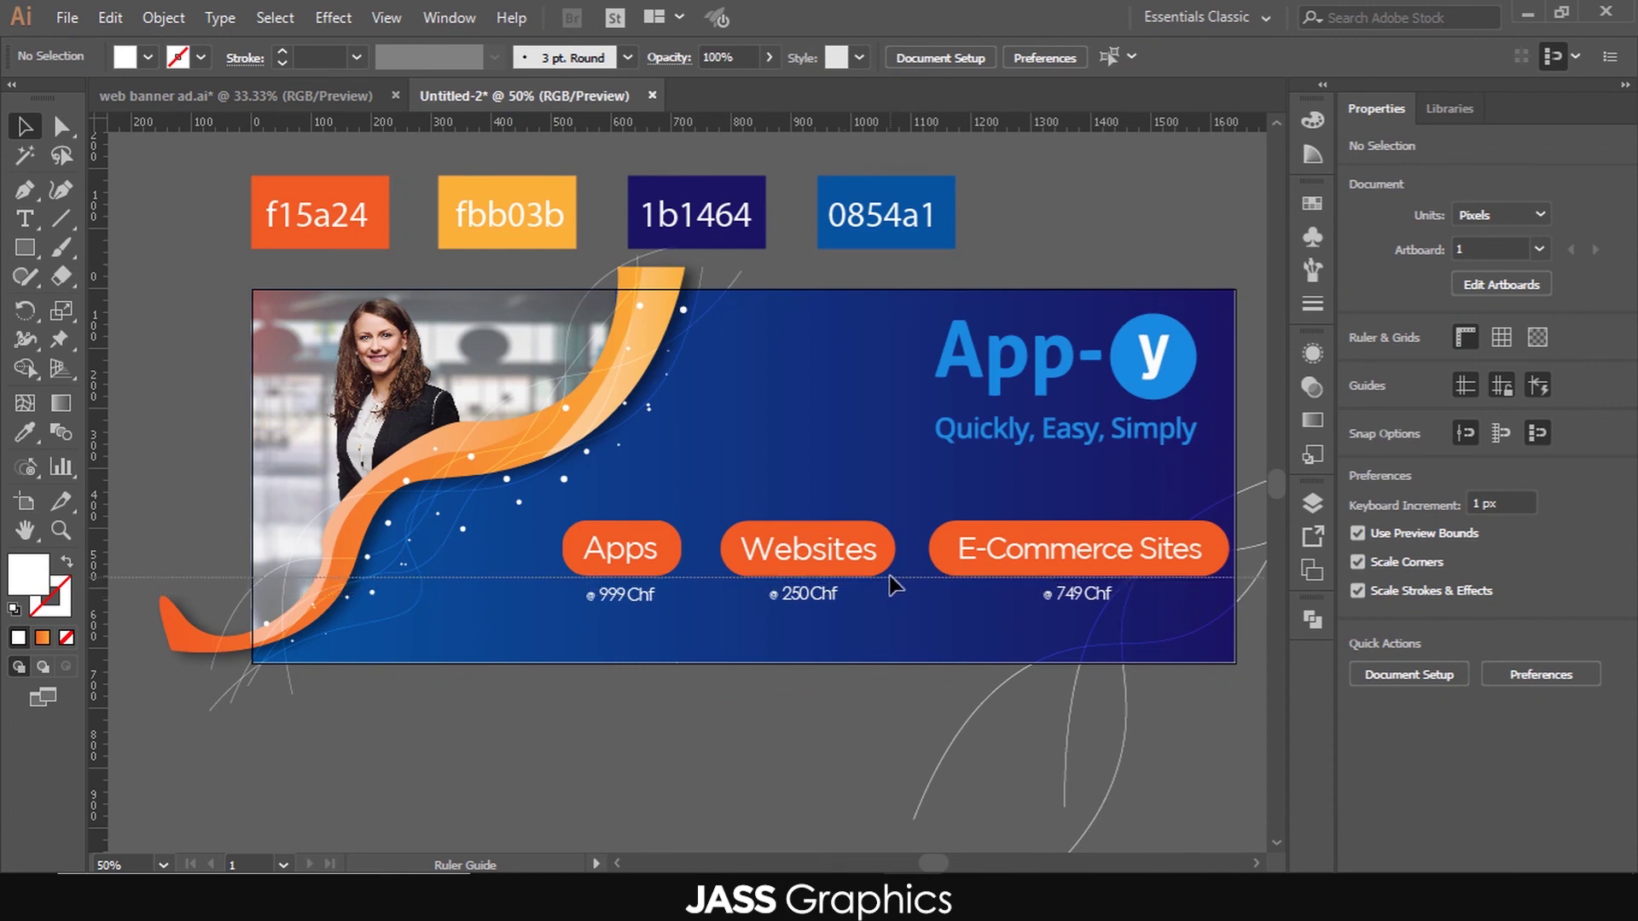
{"action": "left_click_drag", "start_coordinate": [889, 575], "coordinate": [890, 575]}
- Delete the horizontal guide at the pills' lower edges
{"action": "key", "text": "ctrl+minus"}
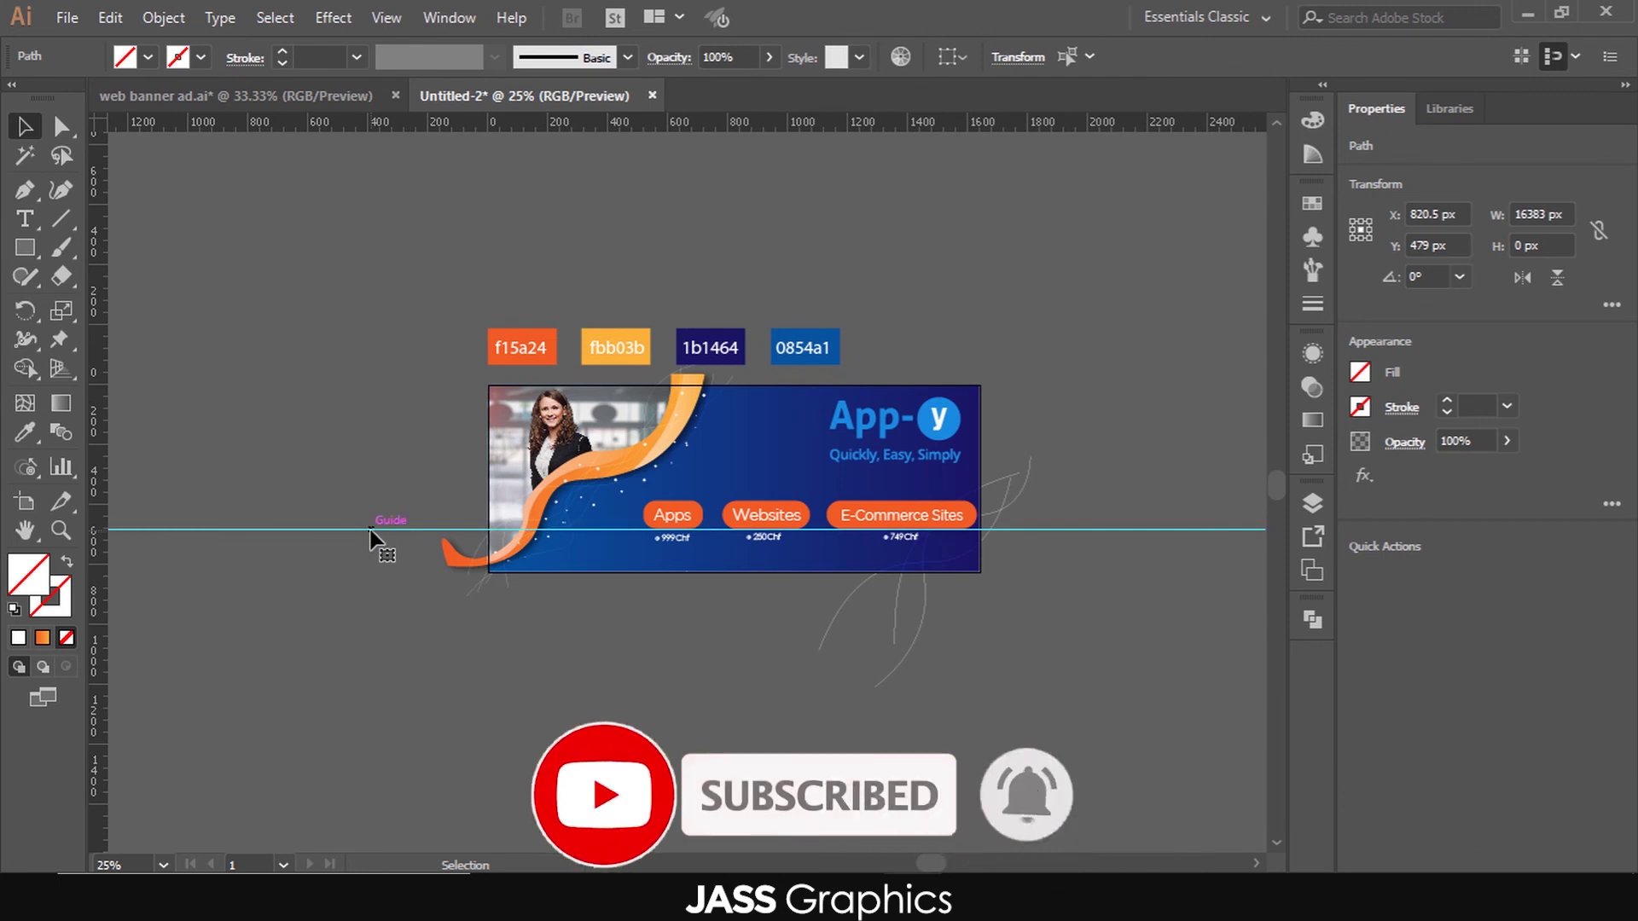
{"action": "key", "text": "Delete"}
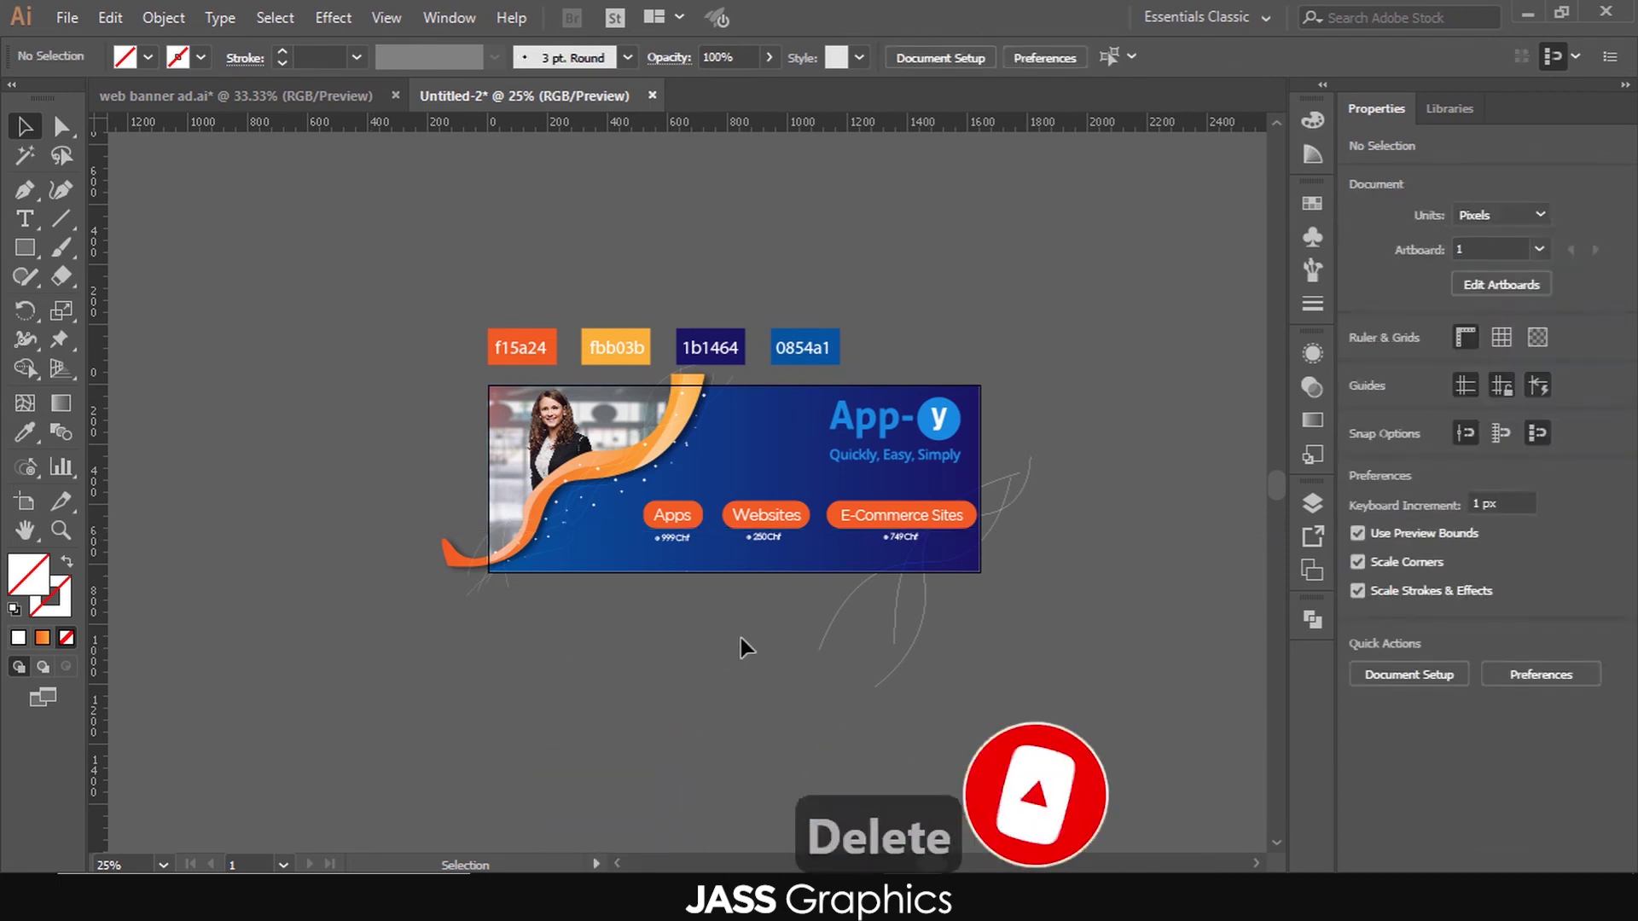
{"action": "scroll", "coordinate": [885, 577], "scroll_direction": "up", "scroll_amount": 1}
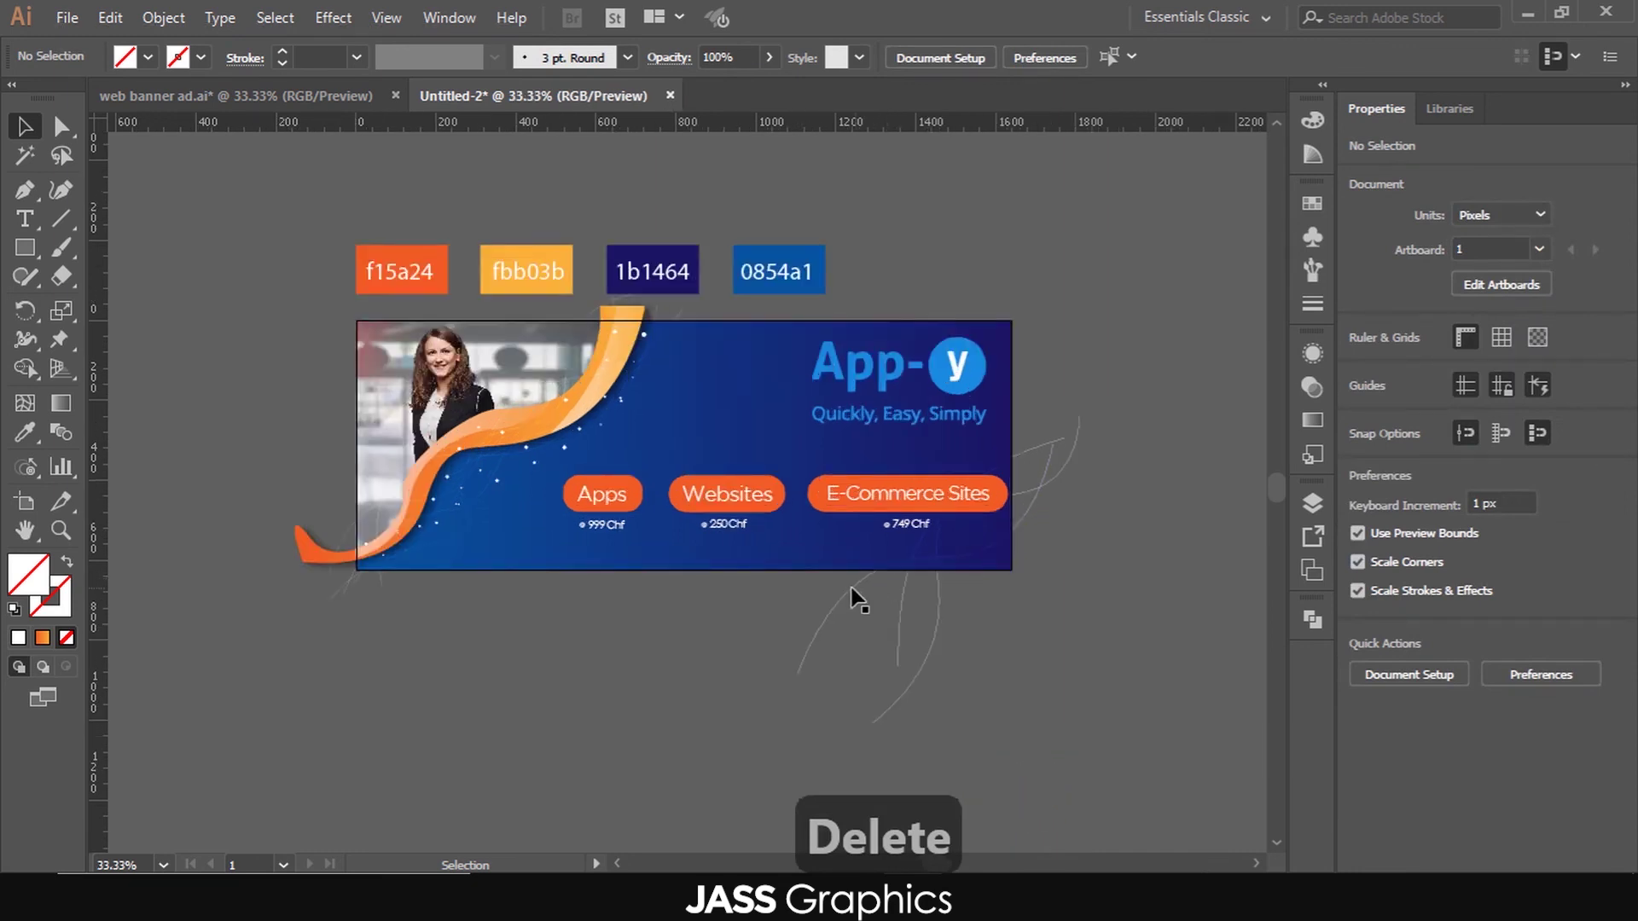
{"action": "scroll", "coordinate": [851, 588], "scroll_direction": "down", "scroll_amount": 2}
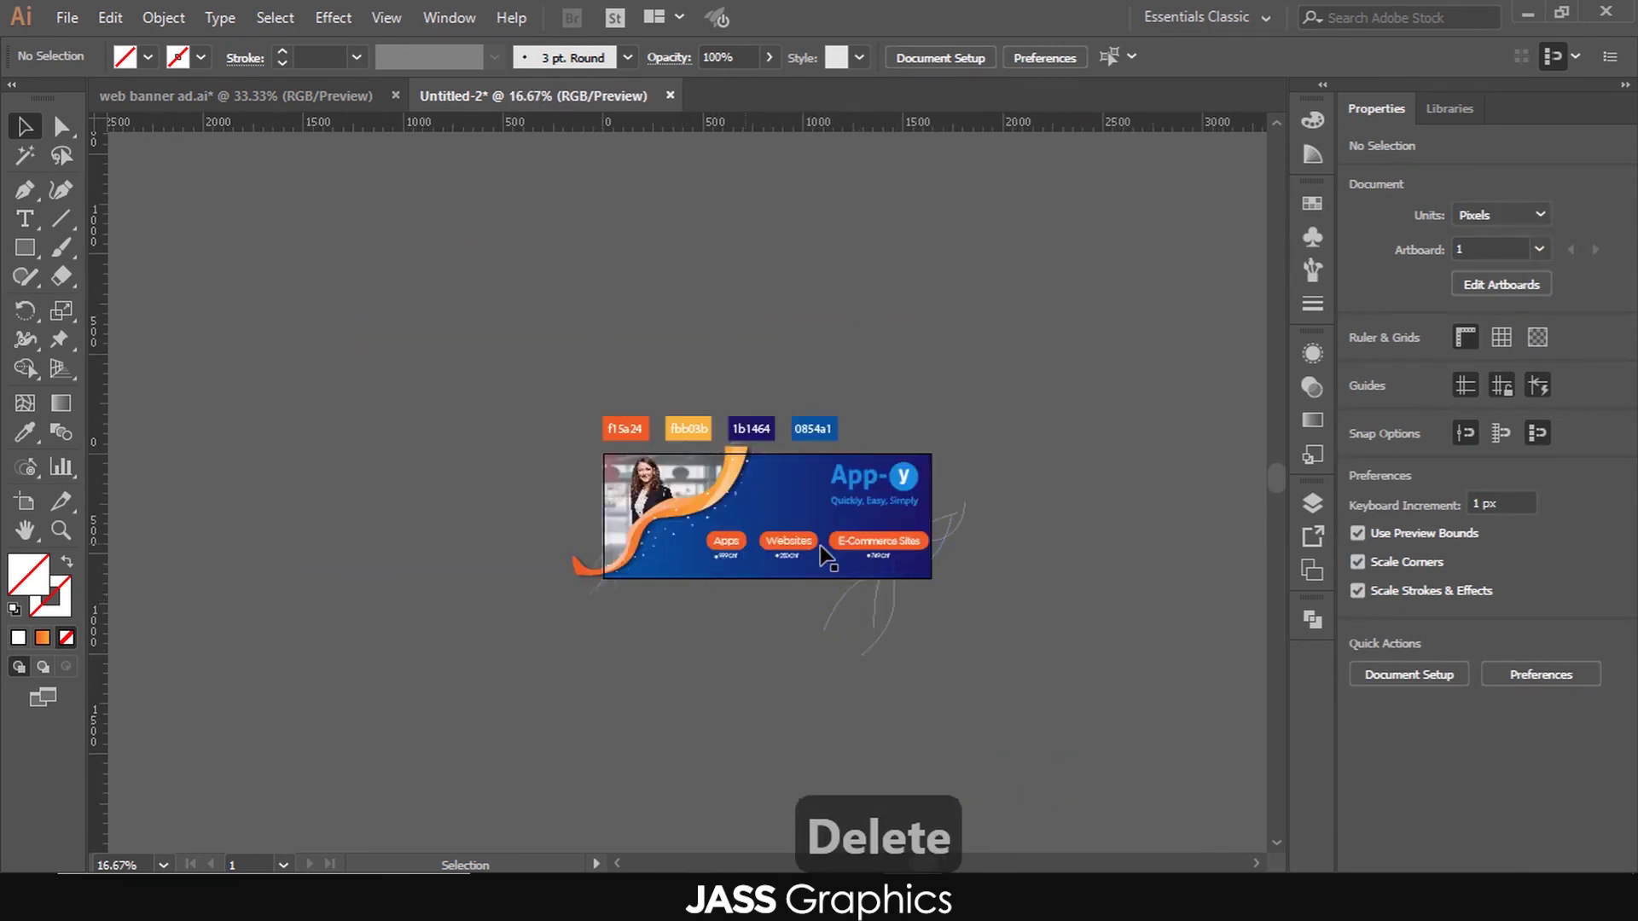
{"action": "scroll", "coordinate": [852, 556], "scroll_direction": "up", "scroll_amount": 3}
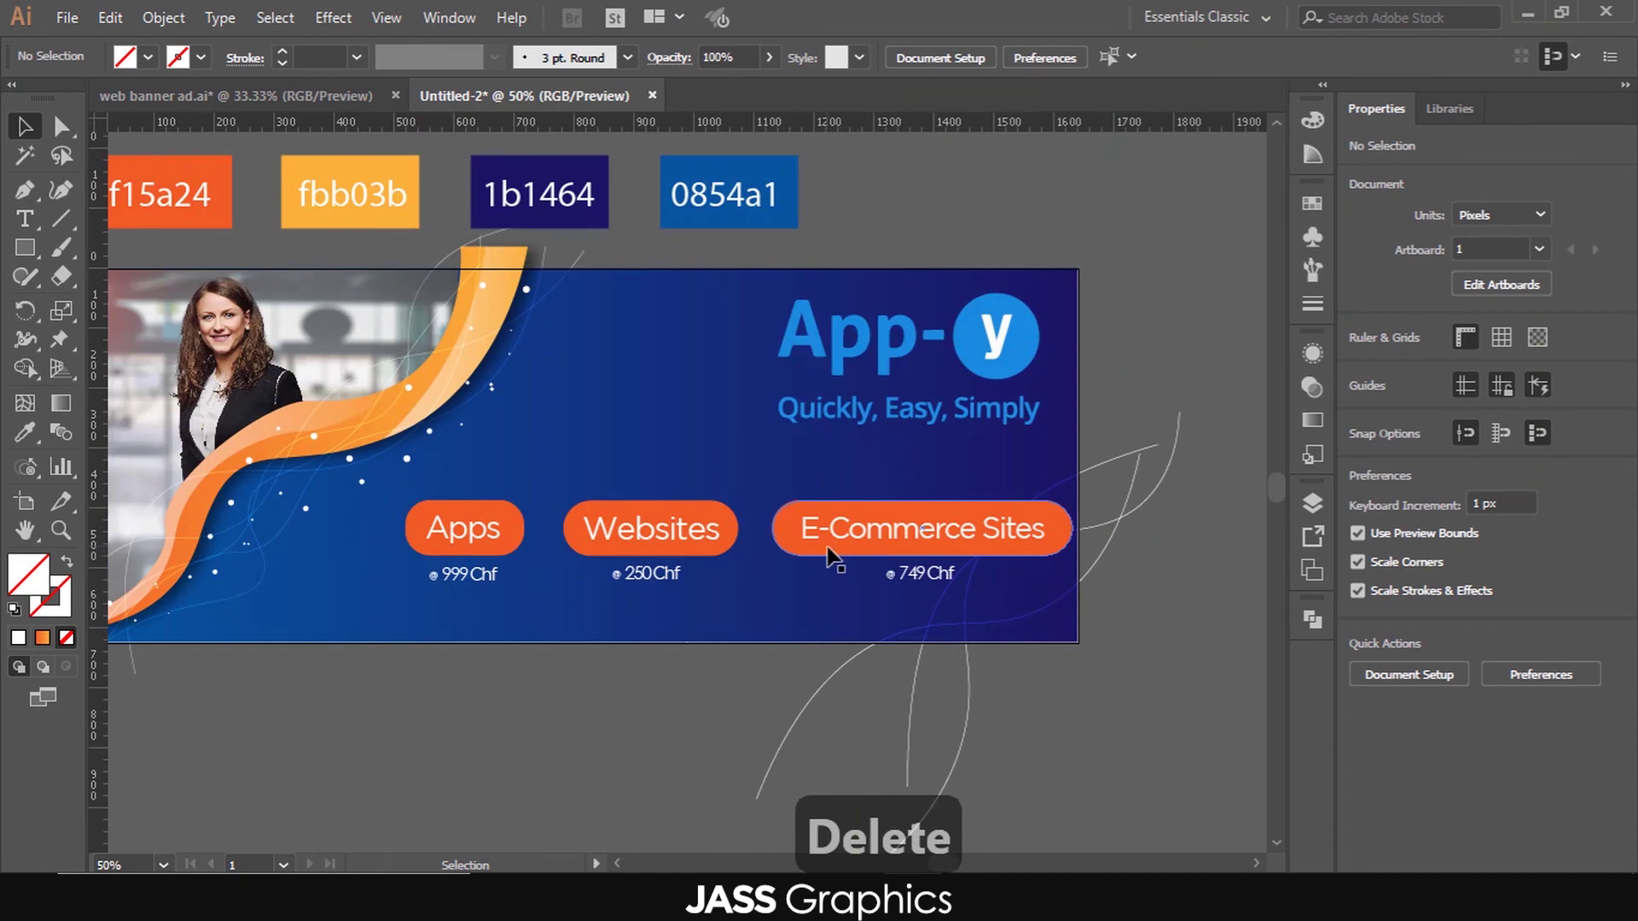
{"action": "scroll", "coordinate": [853, 560], "scroll_direction": "down", "scroll_amount": 2}
{"action": "scroll", "coordinate": [836, 563], "scroll_direction": "down", "scroll_amount": 1}
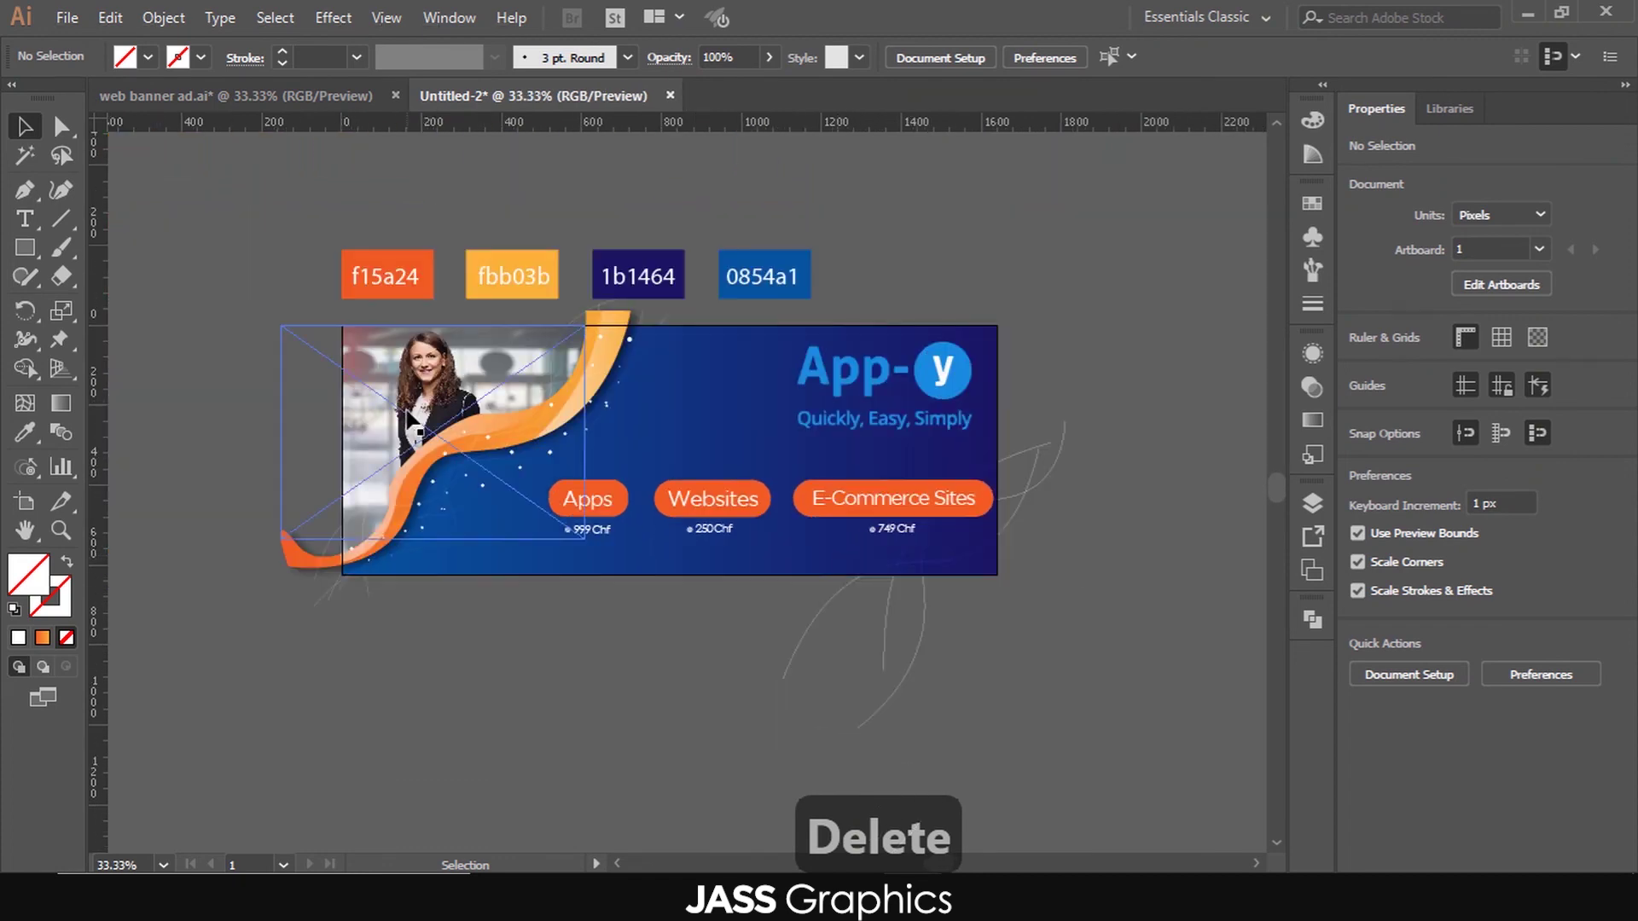
- Draw a 1640 × 624 px rectangle covering the whole artboard and fill it white
{"action": "key", "text": "m"}
{"action": "scroll", "coordinate": [380, 345], "scroll_direction": "up", "scroll_amount": 1}
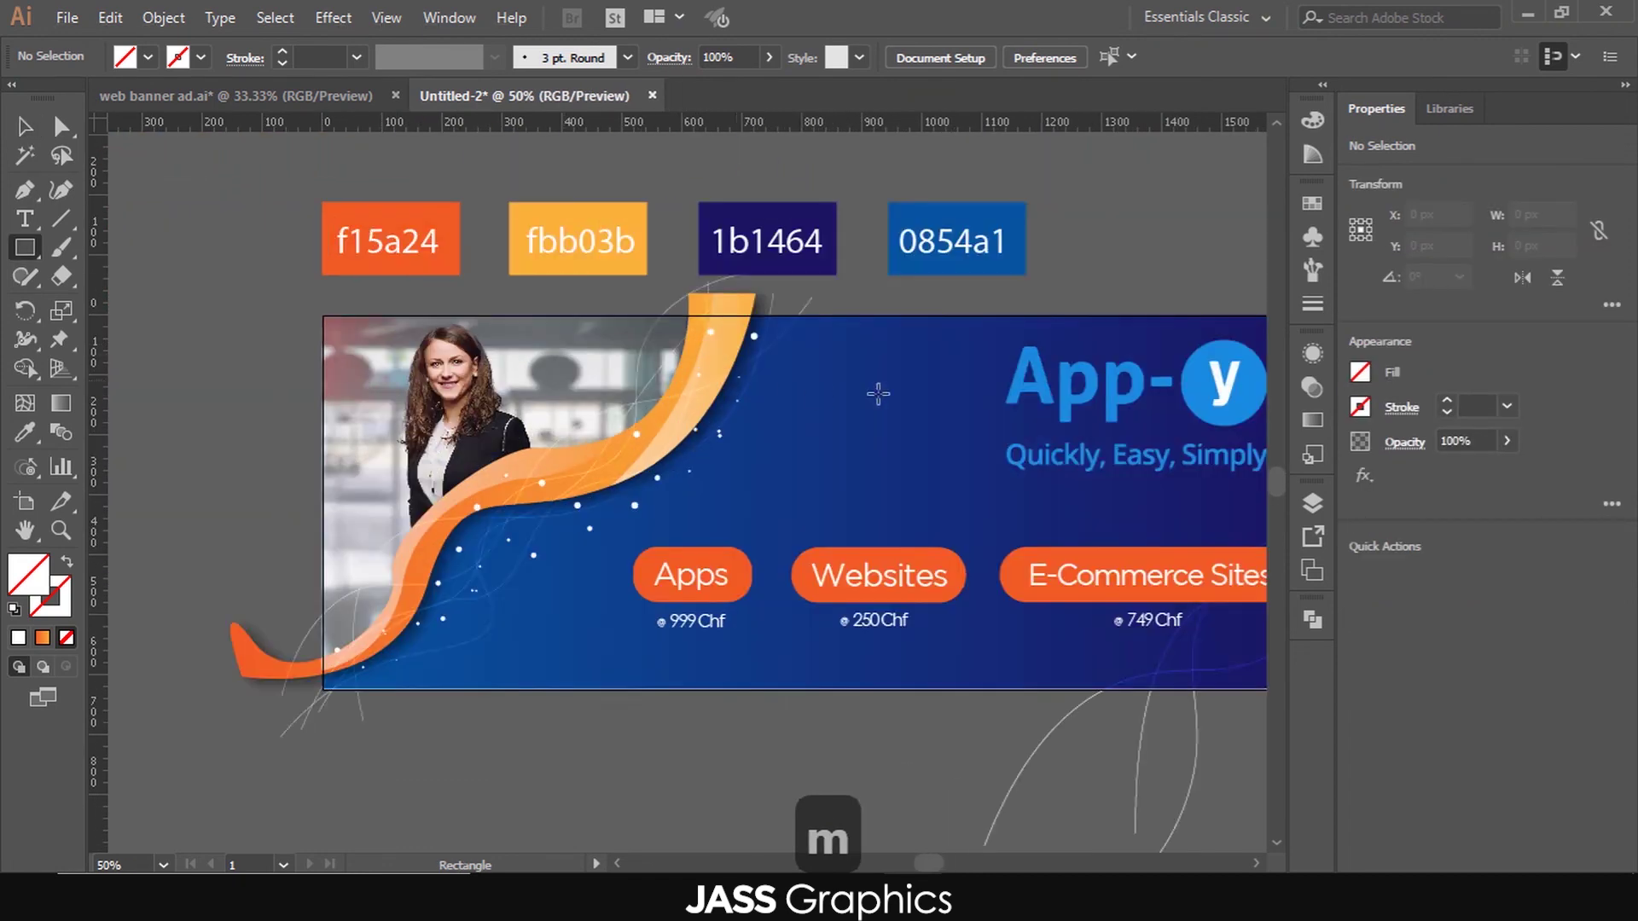
{"action": "scroll", "coordinate": [317, 423], "scroll_direction": "down", "scroll_amount": 1}
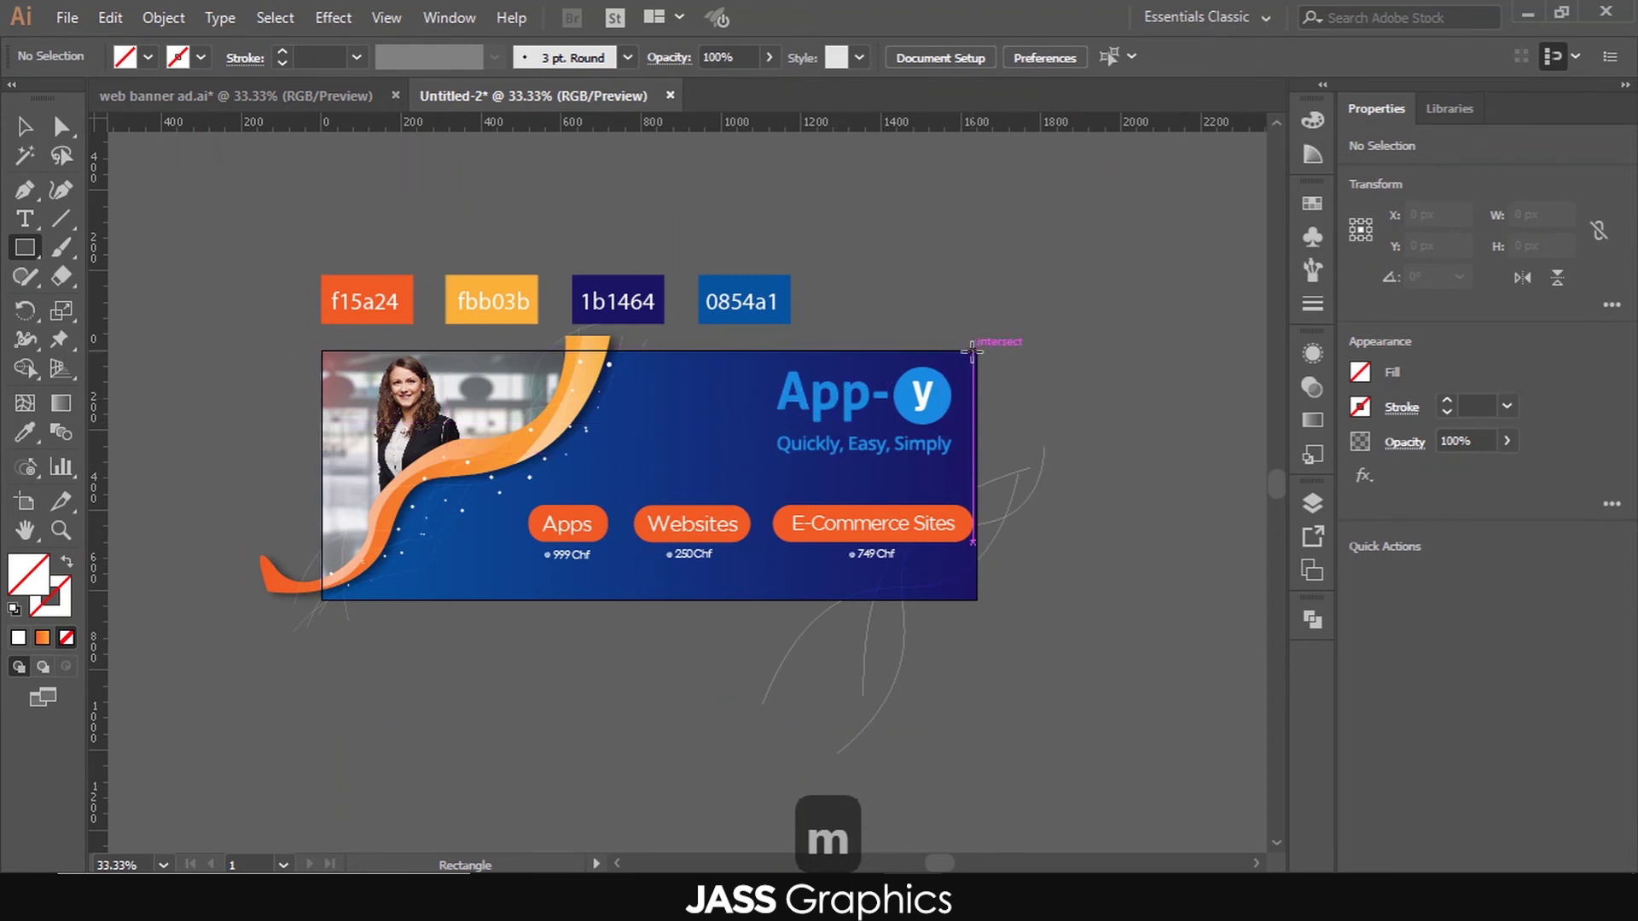
{"action": "mouse_move", "coordinate": [976, 351]}
{"action": "left_mouse_down"}
{"action": "mouse_move", "coordinate": [692, 479]}
{"action": "mouse_move", "coordinate": [322, 599]}
{"action": "left_mouse_up"}
{"action": "left_click", "coordinate": [18, 637]}
{"action": "left_click", "coordinate": [24, 127]}
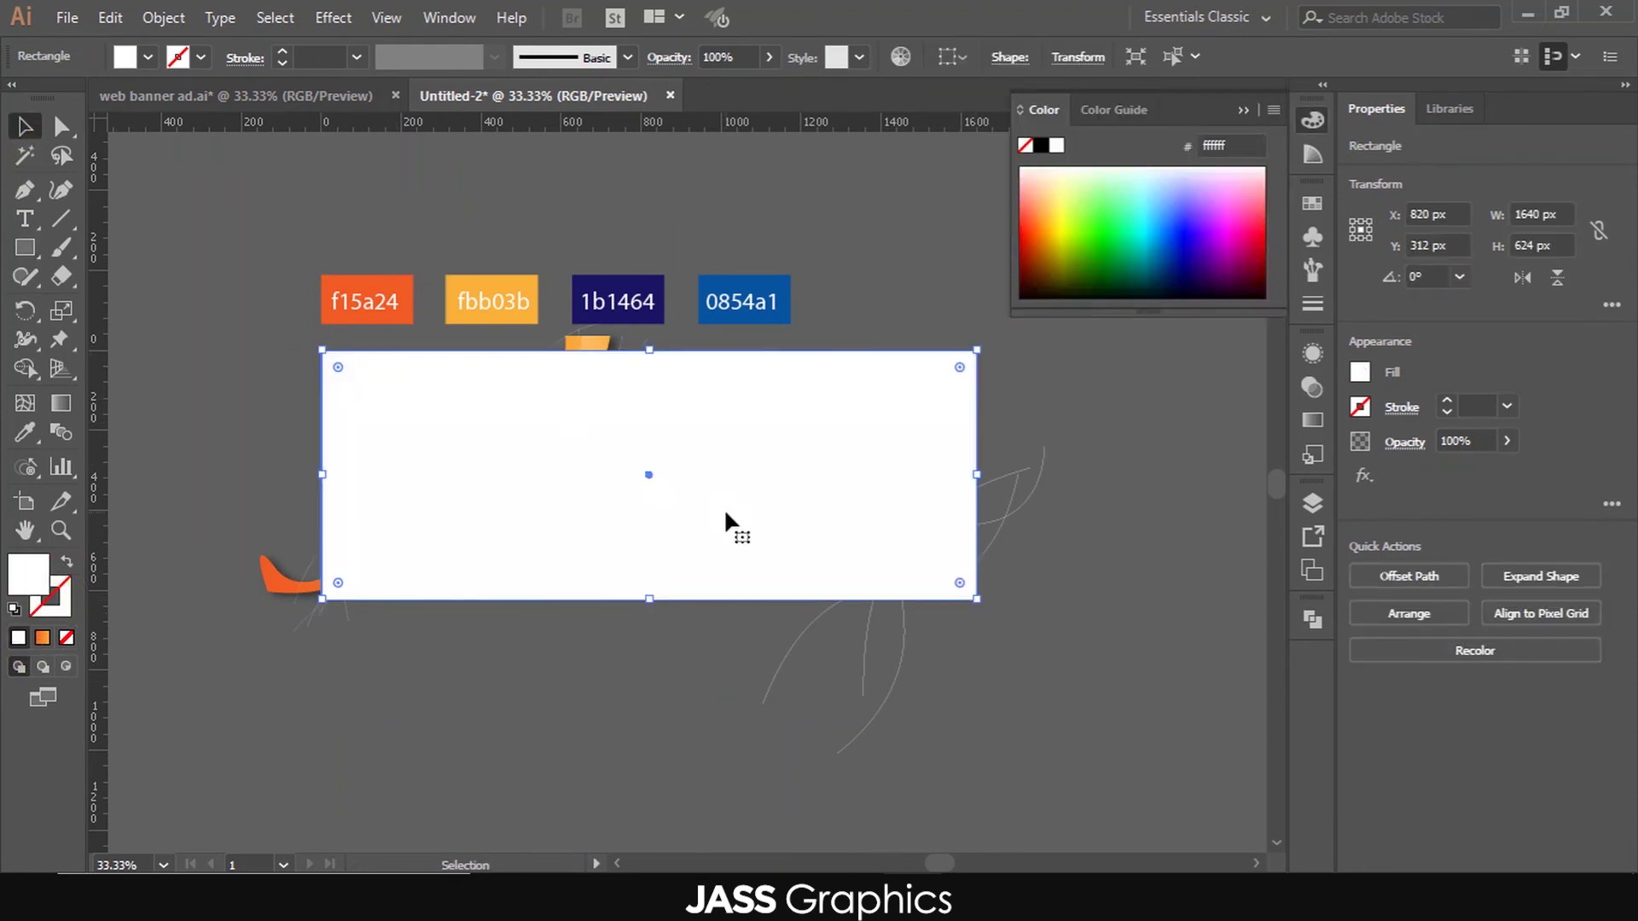
- Select the white rectangle with all the banner artwork and colour swatches, make a clipping mask from them, and deselect
{"action": "scroll", "coordinate": [645, 580], "scroll_direction": "down", "scroll_amount": 1}
{"action": "left_click_drag", "start_coordinate": [1007, 377], "coordinate": [387, 676]}
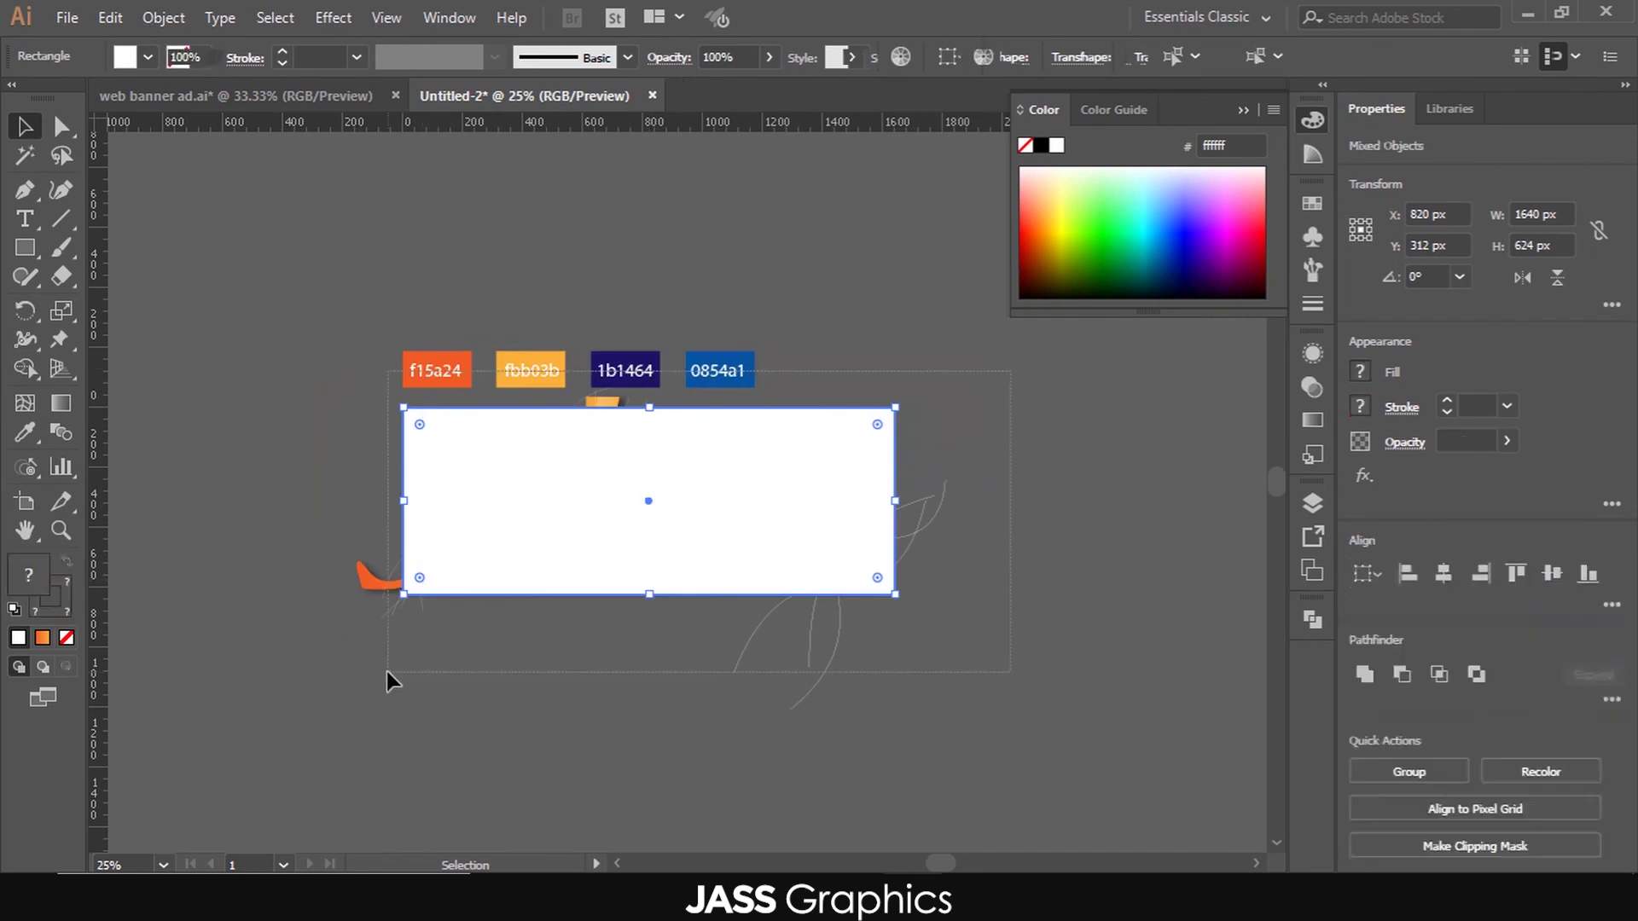
{"action": "right_click", "coordinate": [745, 497]}
{"action": "left_click", "coordinate": [833, 663]}
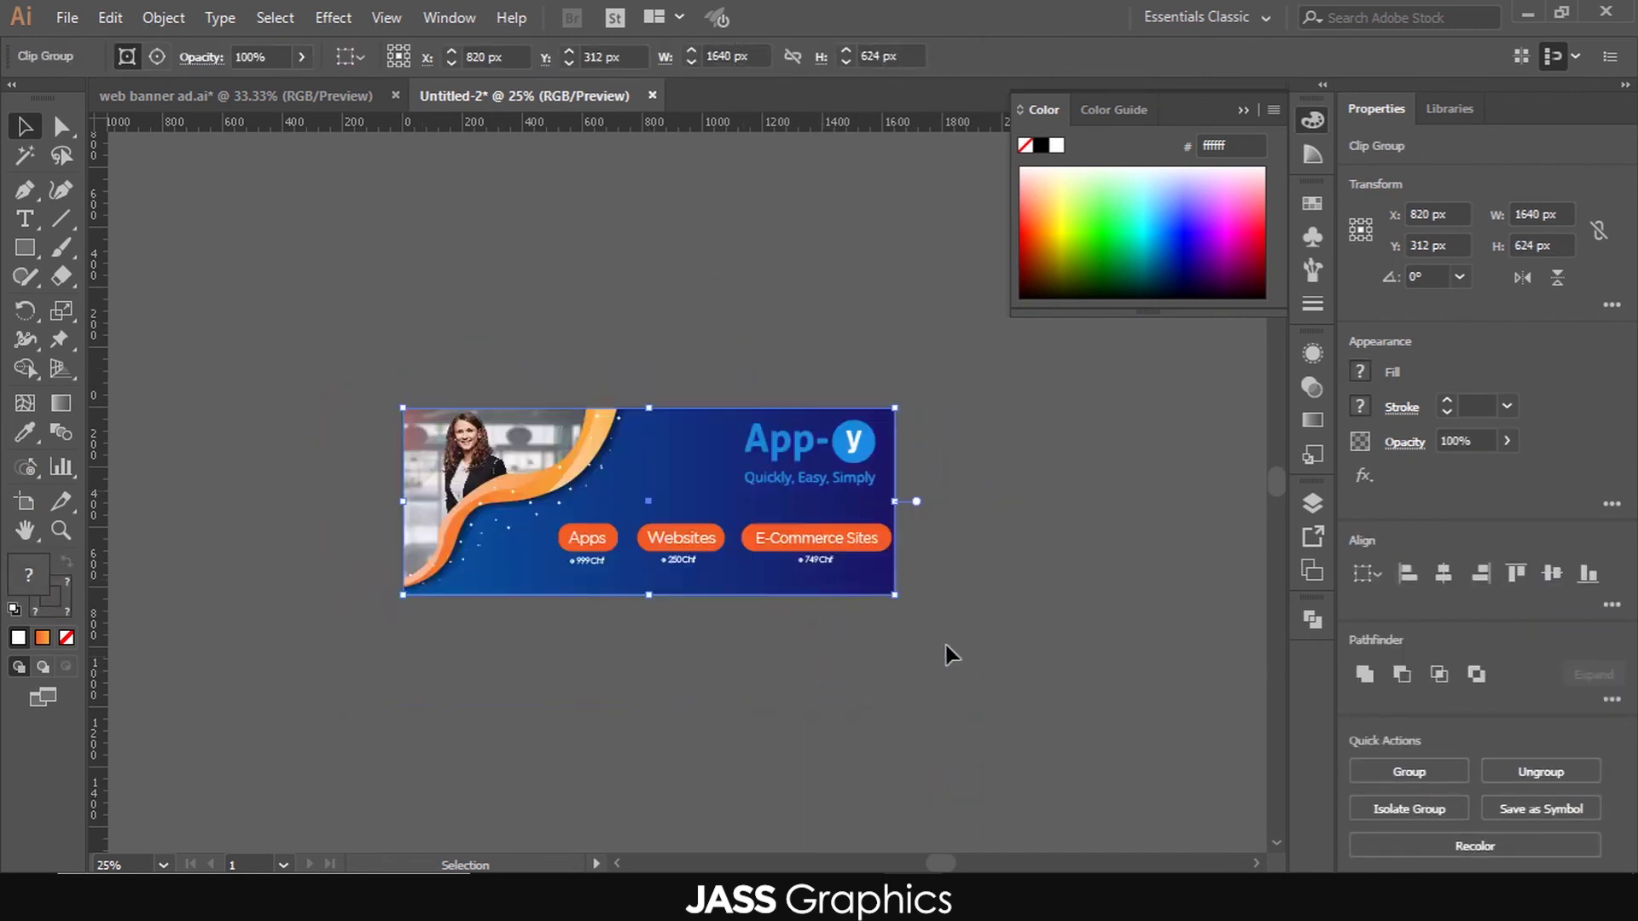
{"action": "left_click", "coordinate": [1048, 599]}
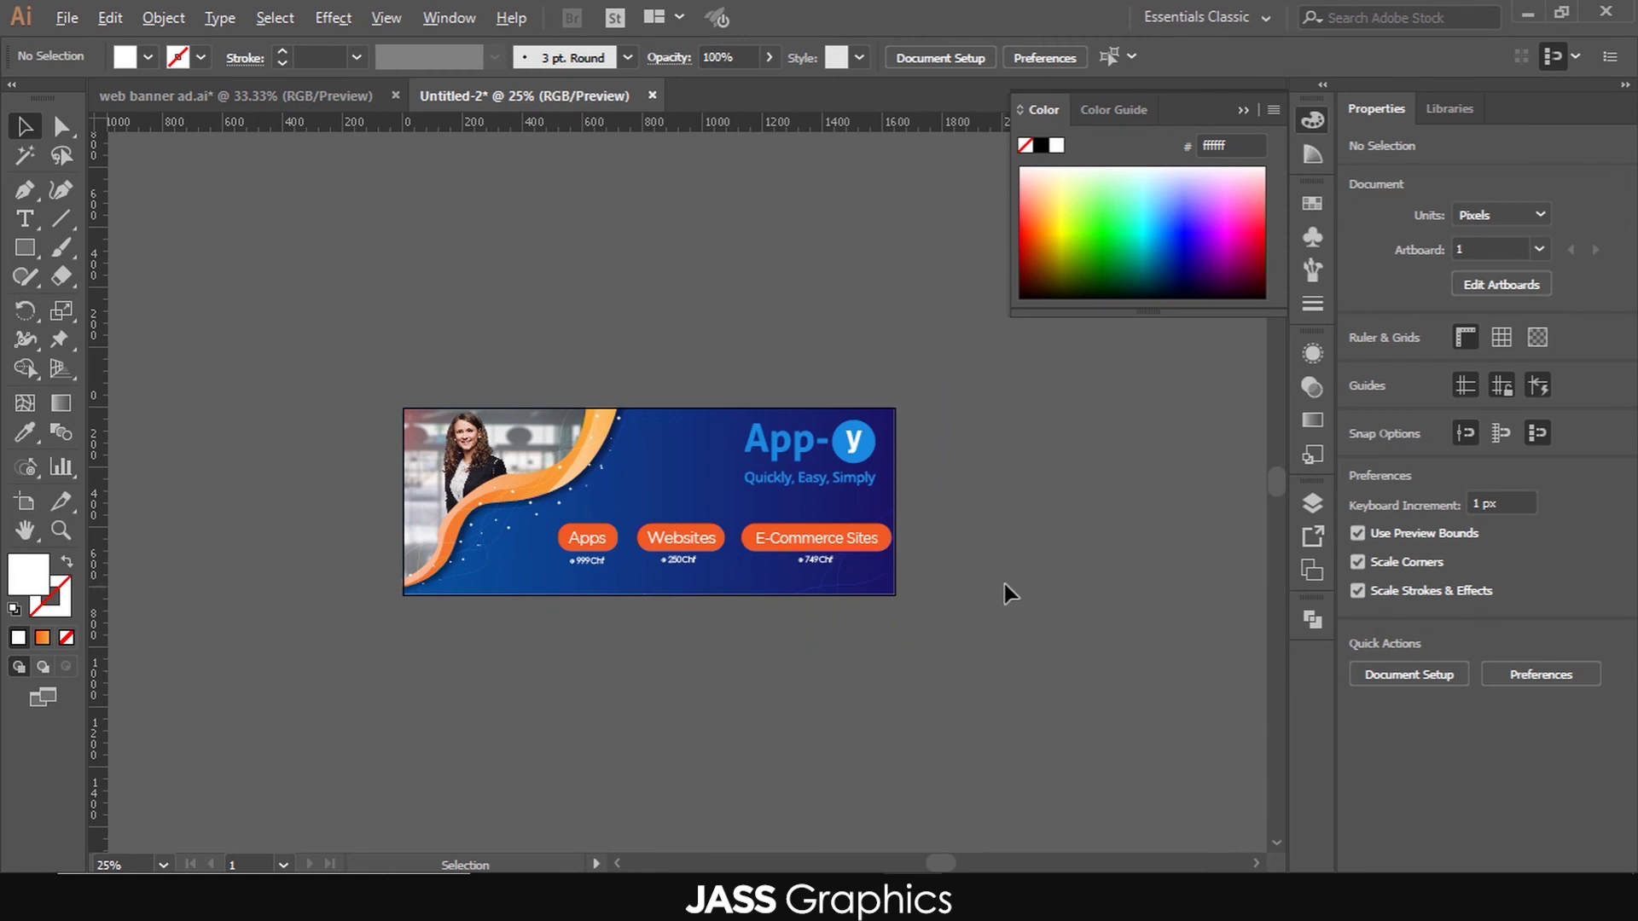
- Collapse the Color panel and review the clipped banner's offer pills, logo and overall layout
{"action": "left_click", "coordinate": [1243, 110]}
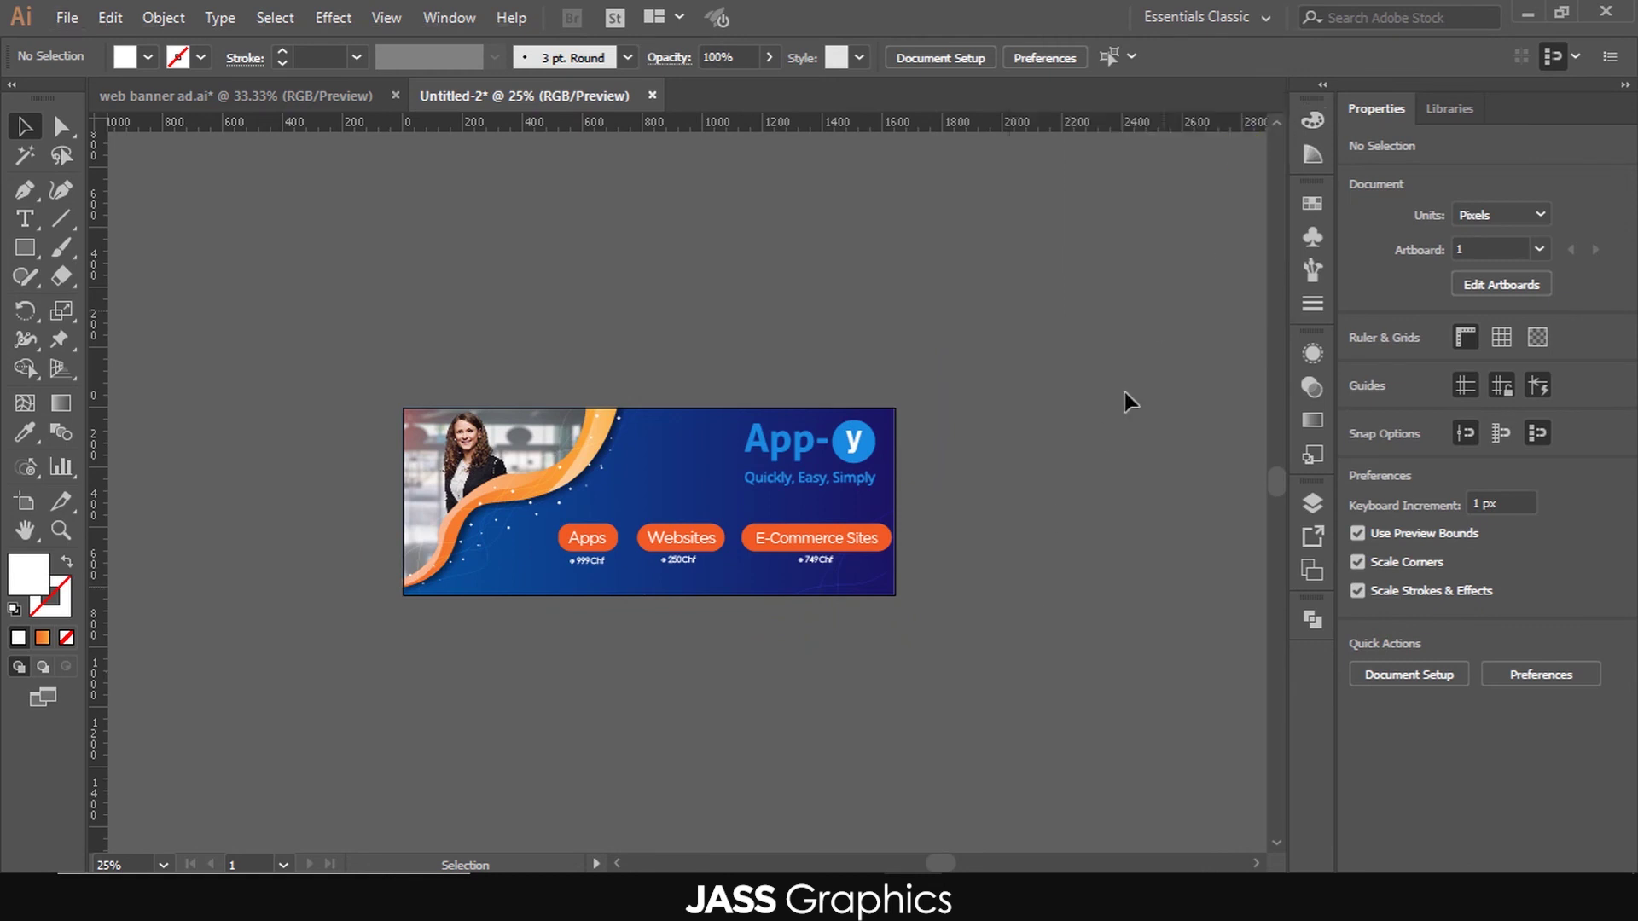
{"action": "scroll", "coordinate": [742, 678], "scroll_direction": "up", "scroll_amount": 2}
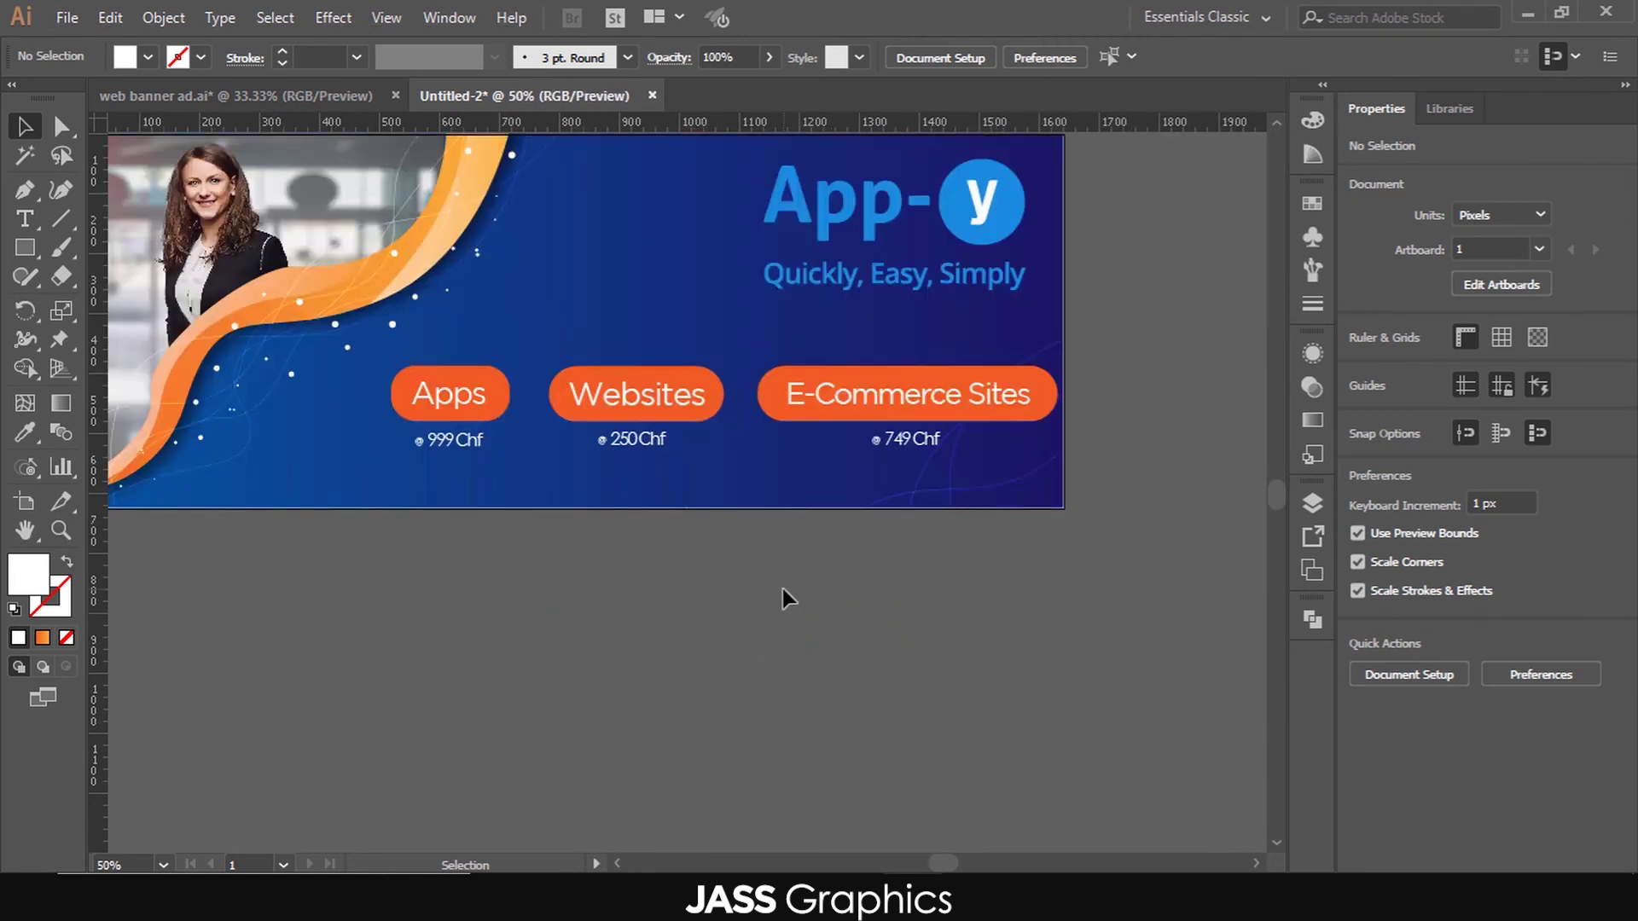
{"action": "scroll", "coordinate": [976, 690], "scroll_direction": "down", "scroll_amount": 2}
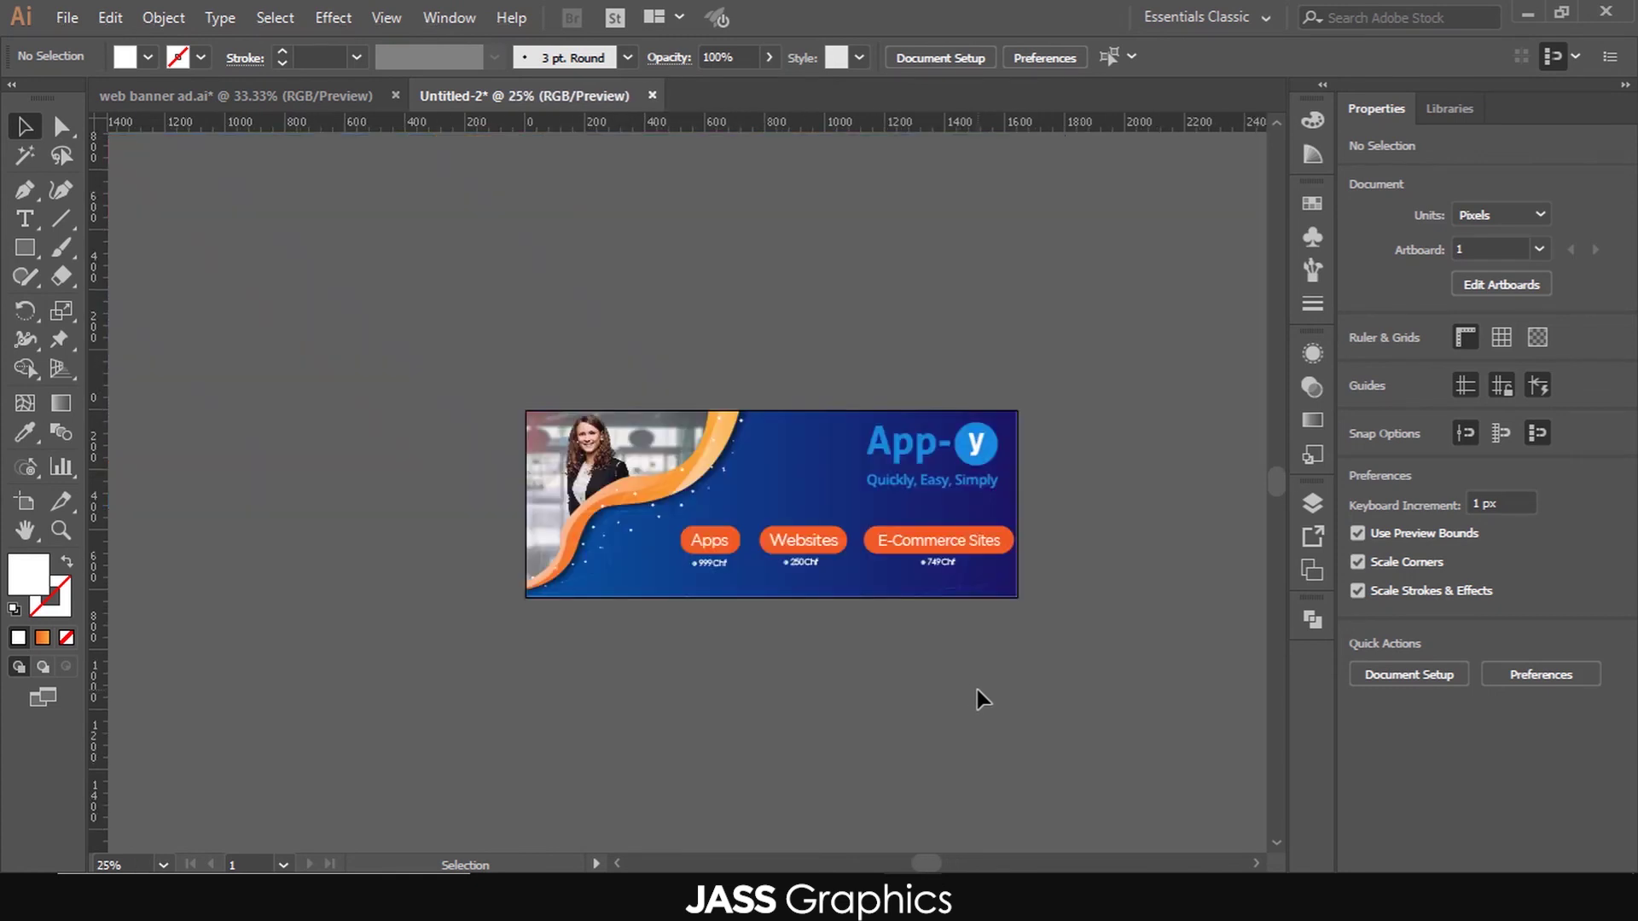
{"action": "scroll", "coordinate": [907, 577], "scroll_direction": "up", "scroll_amount": 1}
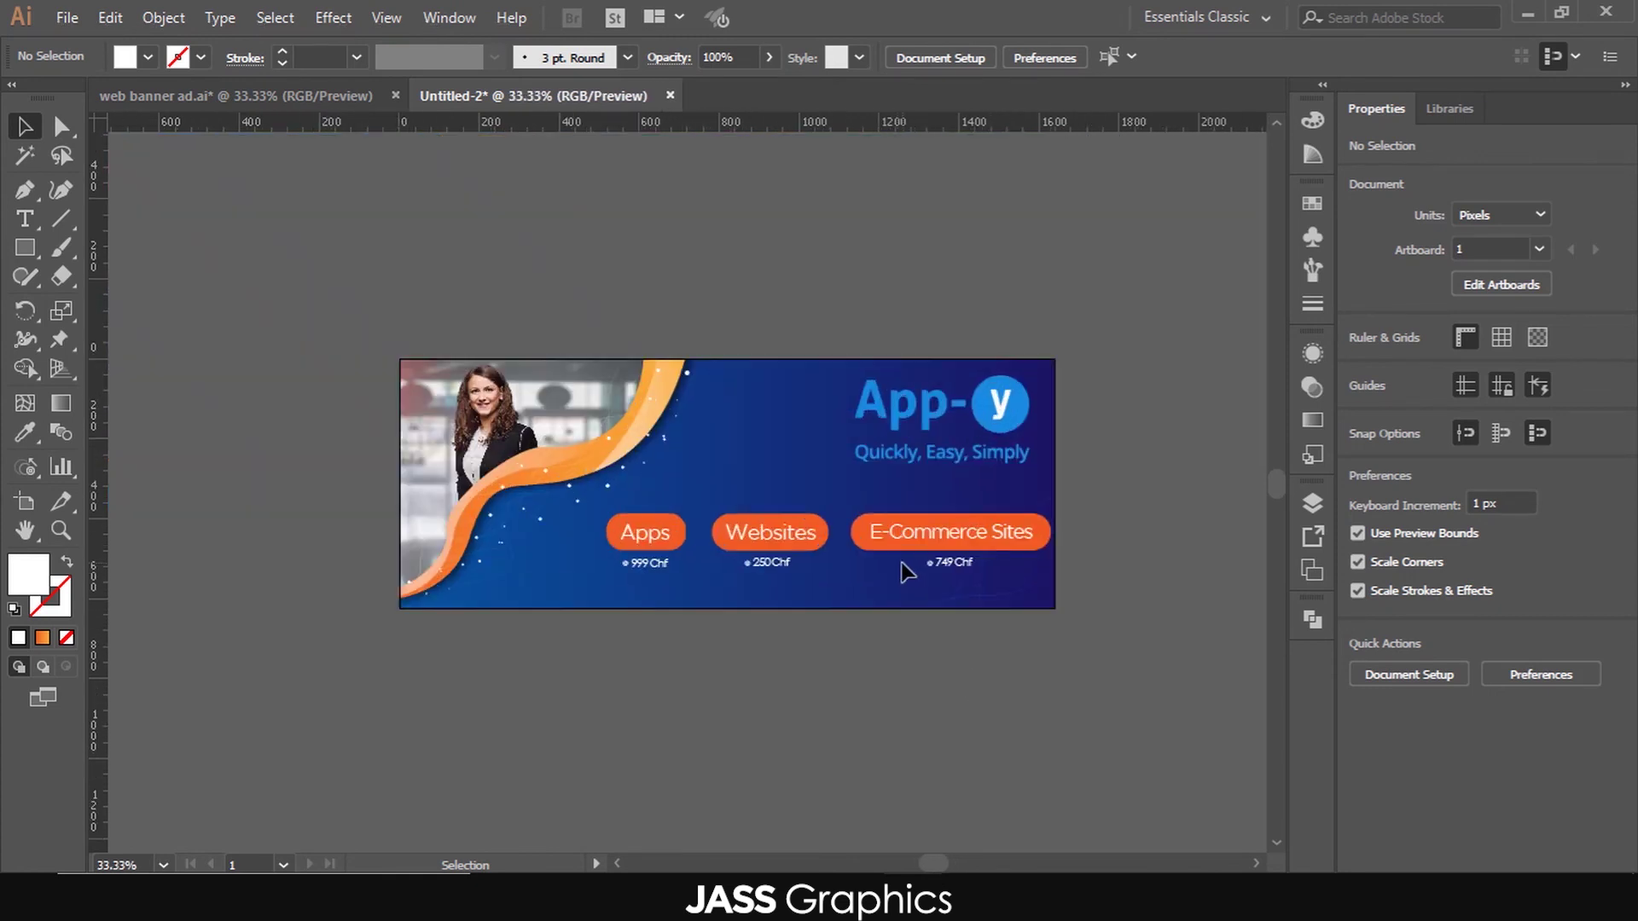